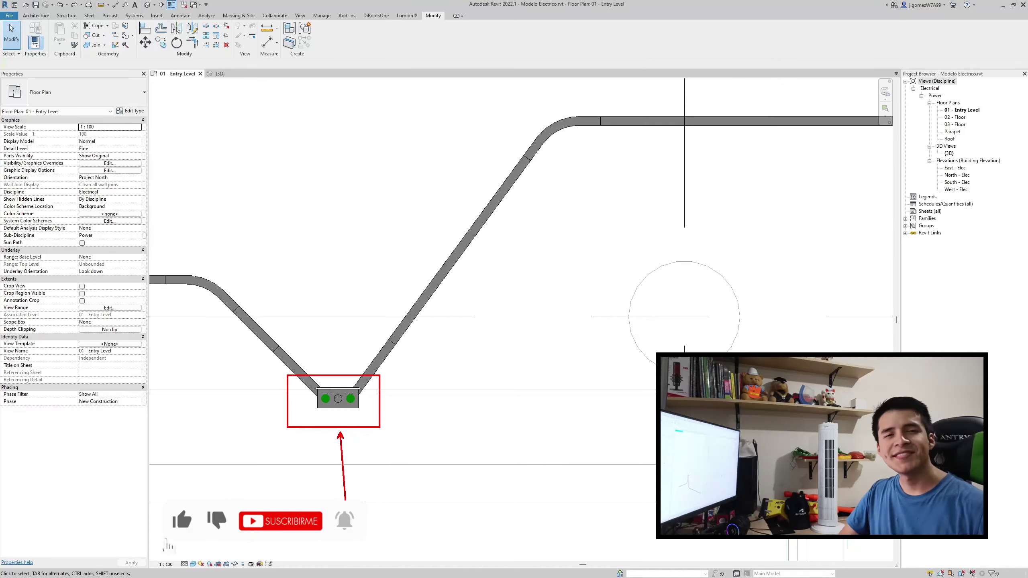
Open the electrical project's {3D} view from the Project Browser.
double_click(339, 396)
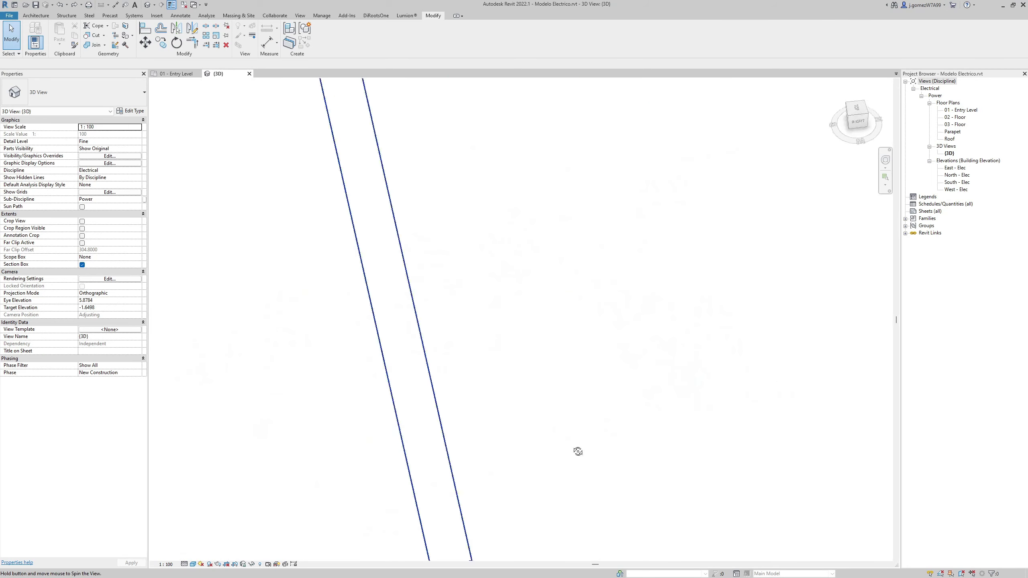
Orbit the 3D view to see the whole sectioned room from the front-right.
middle_click_drag(554, 409, 713, 560, "shift")
scroll(712, 560, "down", 5)
left_click(527, 172)
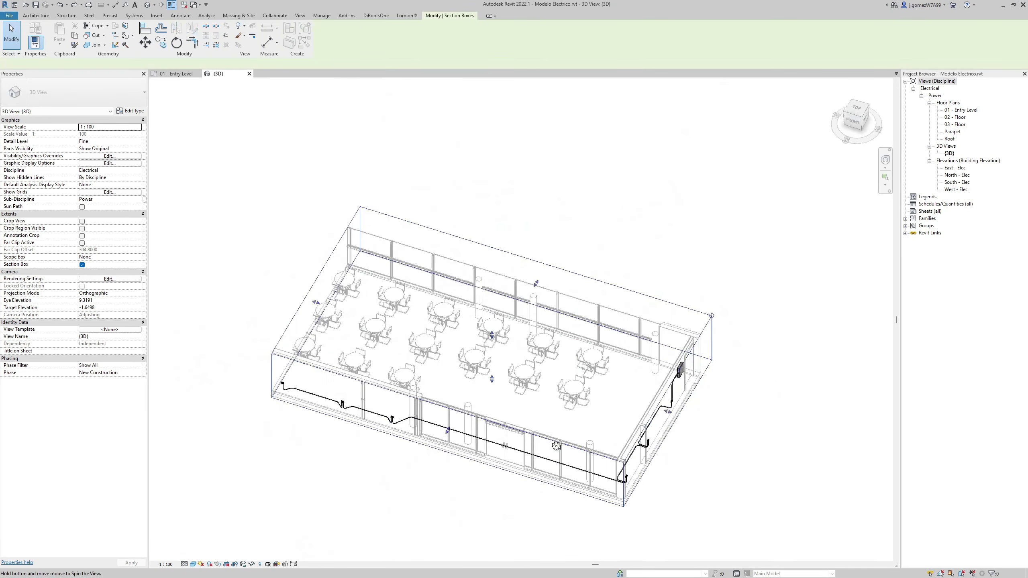
middle_click_drag(528, 172, 445, 202, "shift")
Switch to 01 - Entry Level, clear the section box selection and zoom to the outlet box.
left_click(176, 74)
scroll(493, 395, "down", 5)
scroll(364, 446, "down", 1)
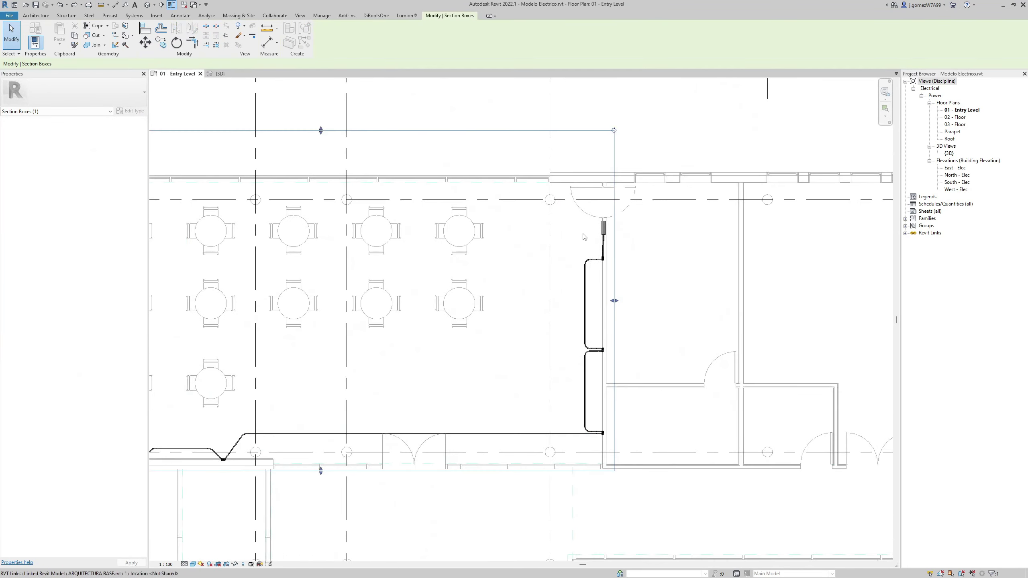
scroll(535, 276, "up", 8)
left_click(535, 275)
scroll(567, 268, "down", 3)
scroll(404, 344, "down", 2)
scroll(349, 395, "up", 2)
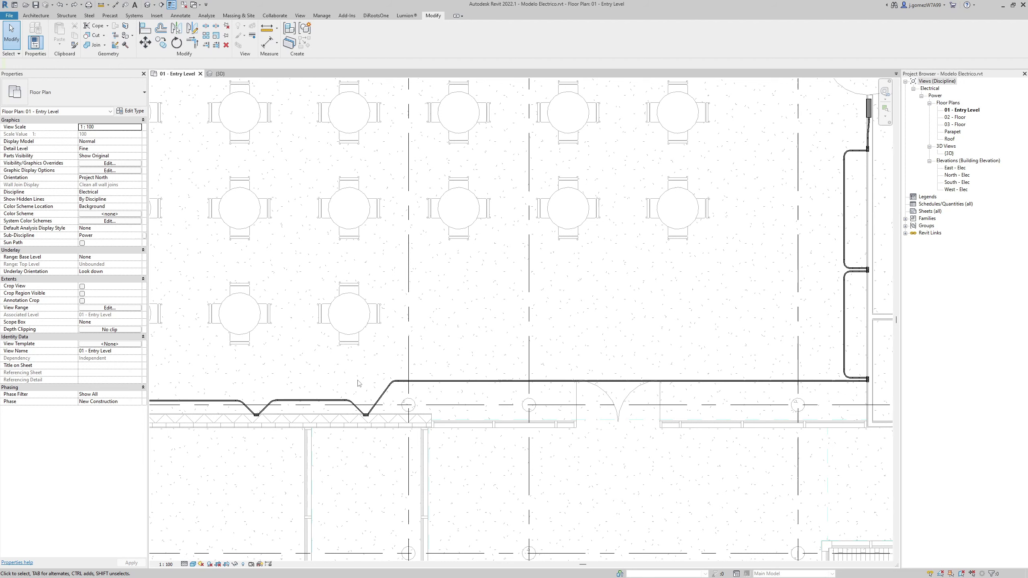
scroll(358, 383, "up", 5)
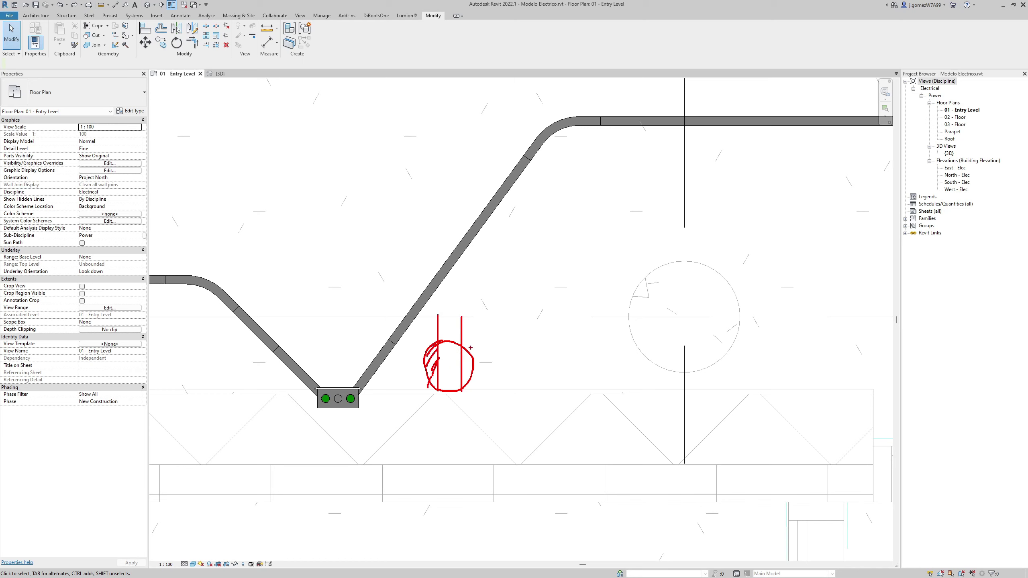
left_click_drag(471, 347, 465, 378)
left_click_drag(522, 371, 518, 385)
mouse_move(547, 366)
left_mouse_down()
mouse_move(524, 403)
mouse_move(551, 398)
left_mouse_up()
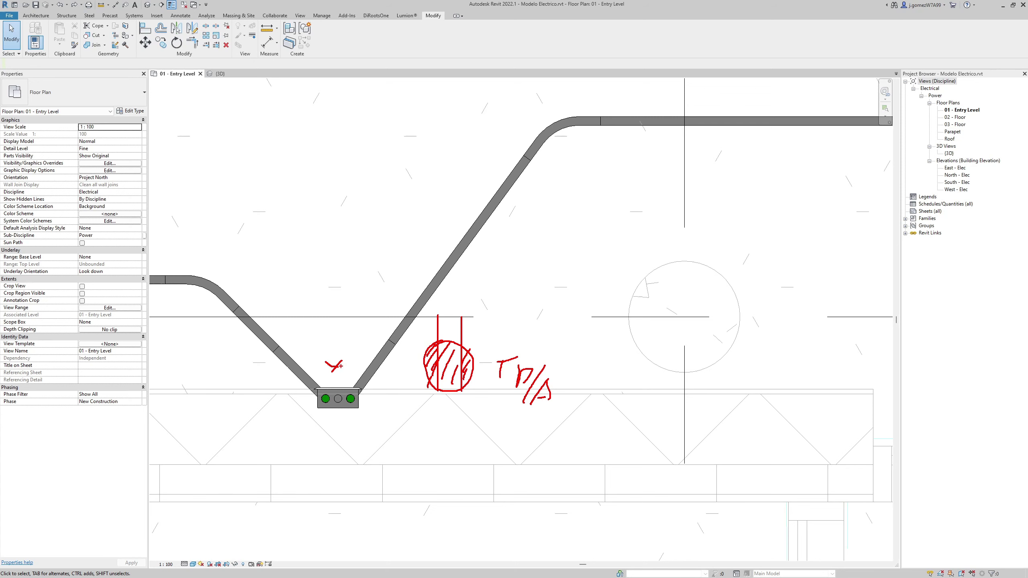
key("Escape")
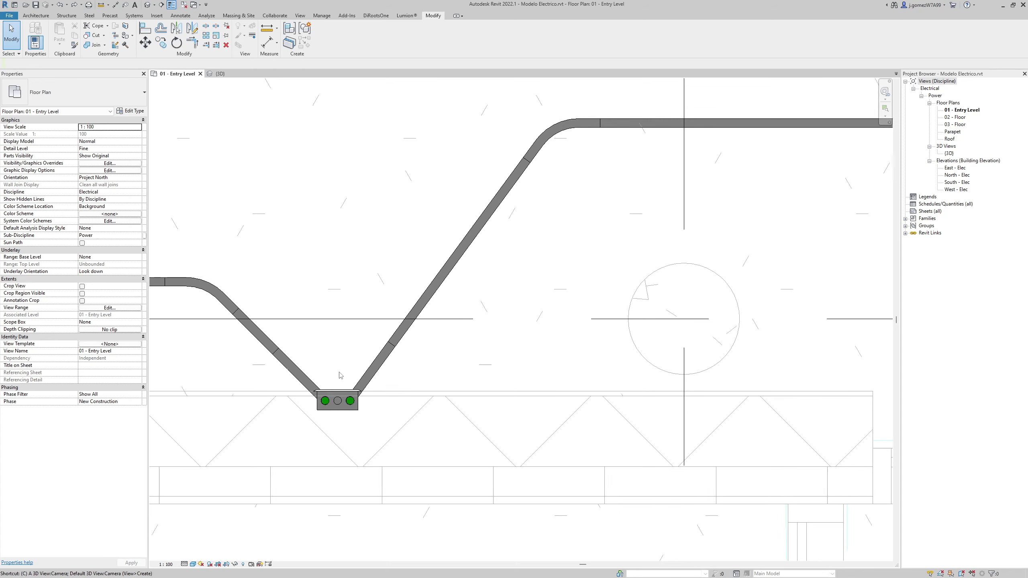
Select the wall outlet box and open its family for editing.
left_click(339, 388)
scroll(339, 388, "up", 4)
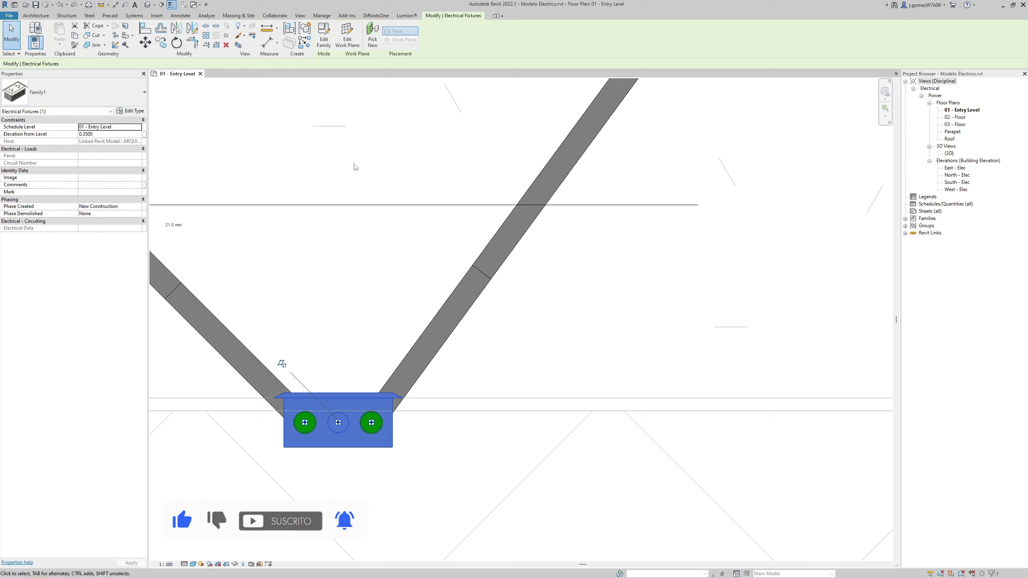
double_click(328, 390)
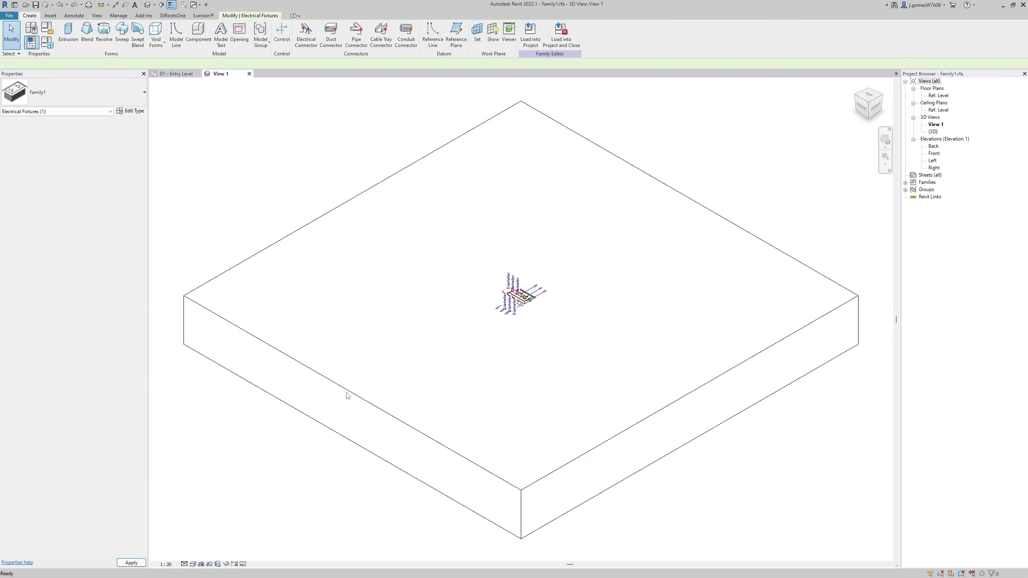
Filter a window selection down to Connector Element and temporarily hide the connectors.
left_click_drag(574, 336, 385, 188)
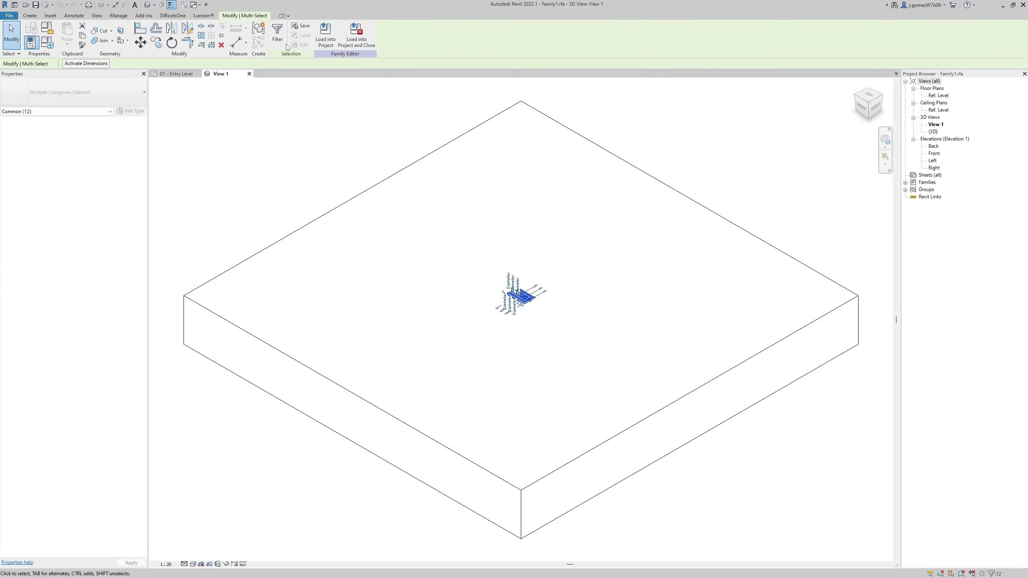
left_click(277, 33)
left_click(565, 254)
left_click(443, 241)
left_click(493, 351)
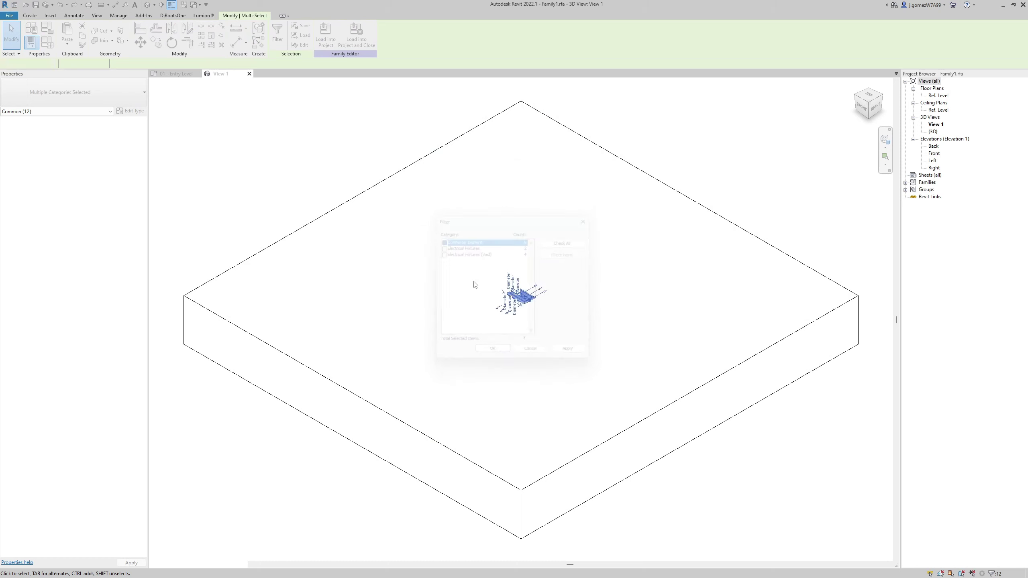
scroll(482, 291, "up", 2)
scroll(483, 291, "down", 2)
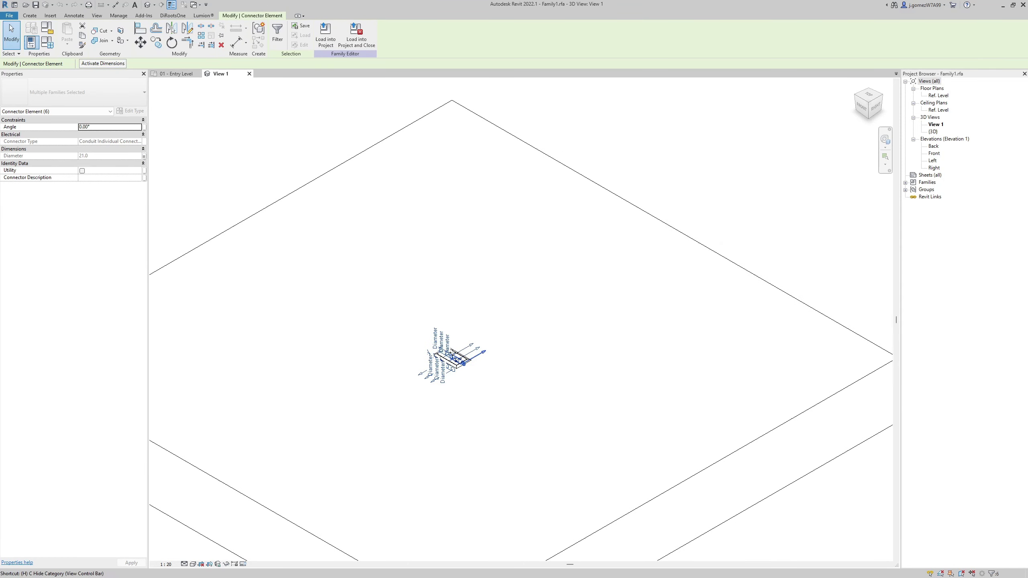
key("h")
key("h")
Orbit the family's 3D view so the outlet plate lies flatter.
scroll(459, 361, "up", 1)
mouse_move(458, 365)
middle_mouse_down("shift")
mouse_move(356, 380)
mouse_move(474, 376)
mouse_move(379, 318)
mouse_move(347, 417)
middle_mouse_up("shift")
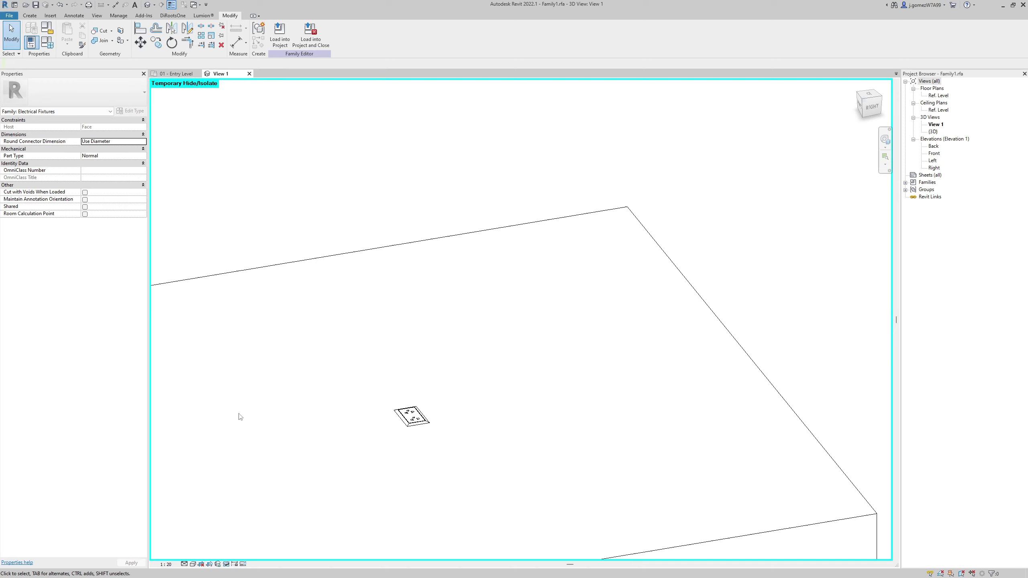
scroll(419, 436, "up", 3)
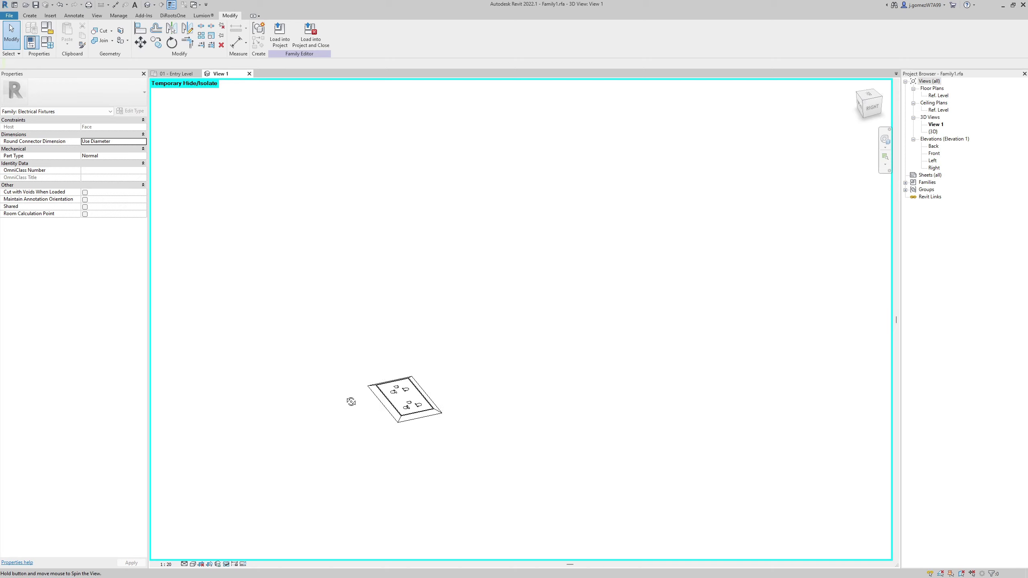
mouse_move(351, 402)
middle_mouse_down("shift")
mouse_move(369, 312)
mouse_move(398, 361)
middle_mouse_up("shift")
scroll(399, 378, "down", 3)
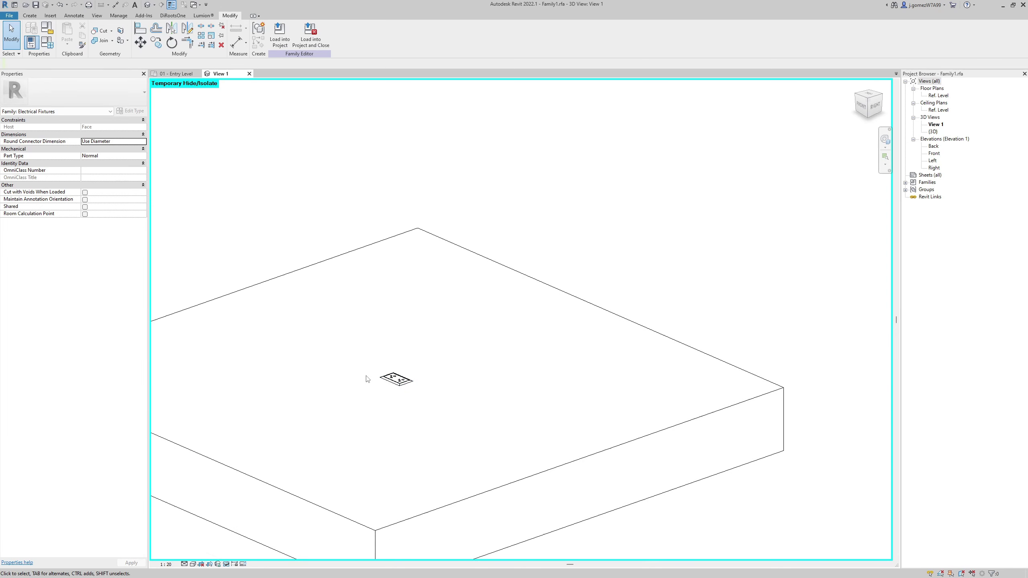
left_click(29, 15)
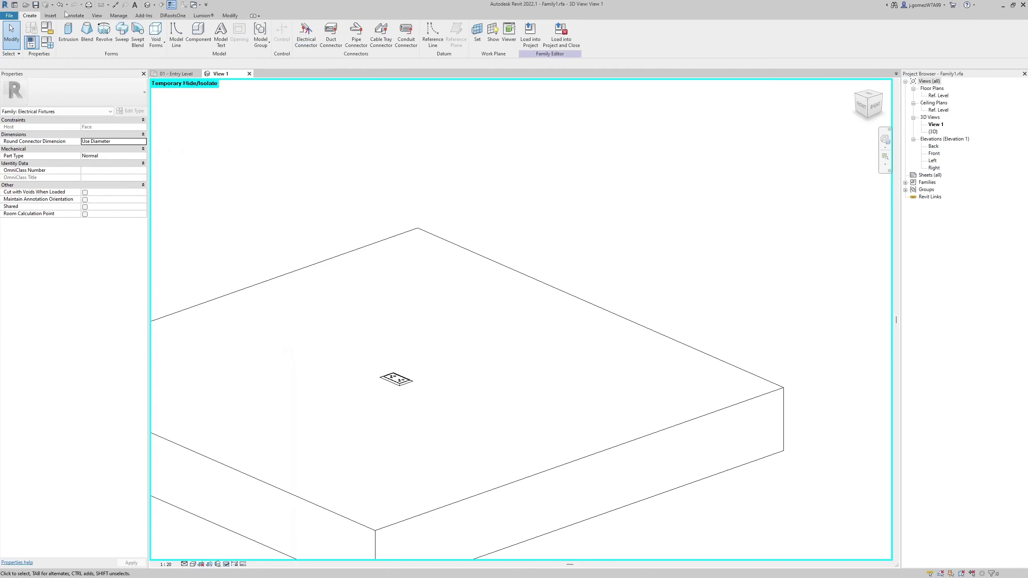
Go from the family's Annotate tools back to the project's 01 - Entry Level plan.
left_click(73, 15)
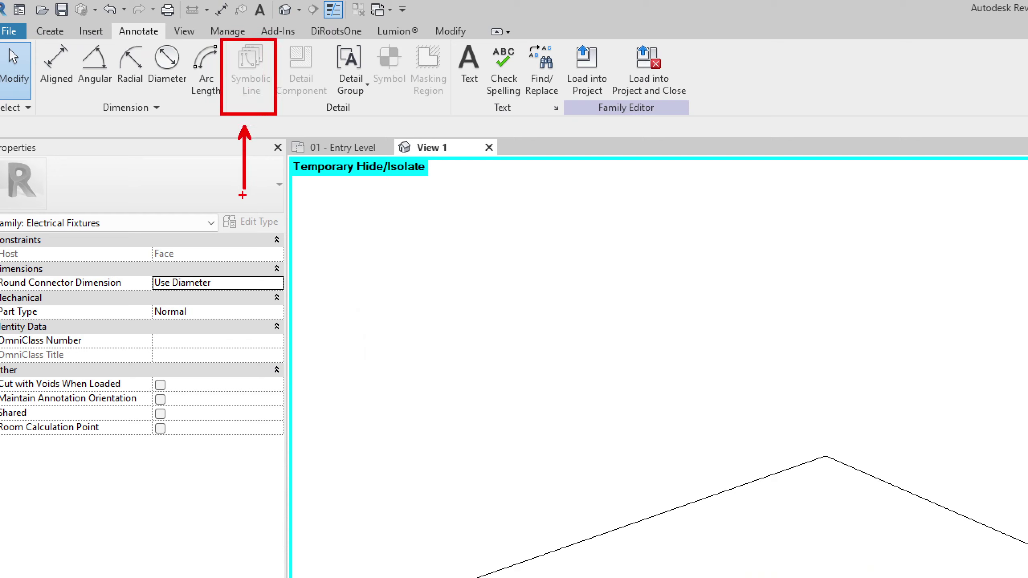
type("2d")
key("BackSpace")
type("D")
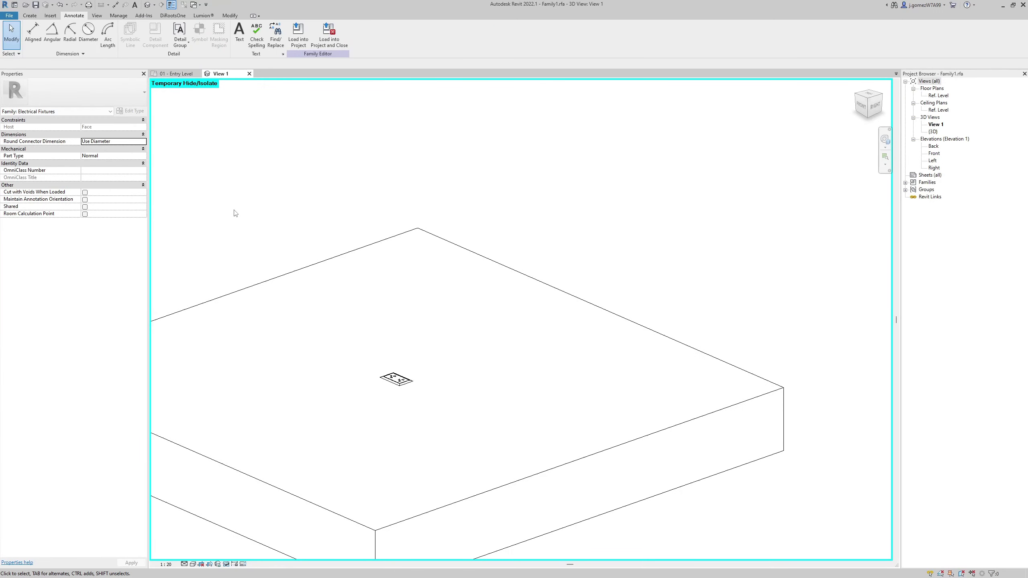
left_click(176, 73)
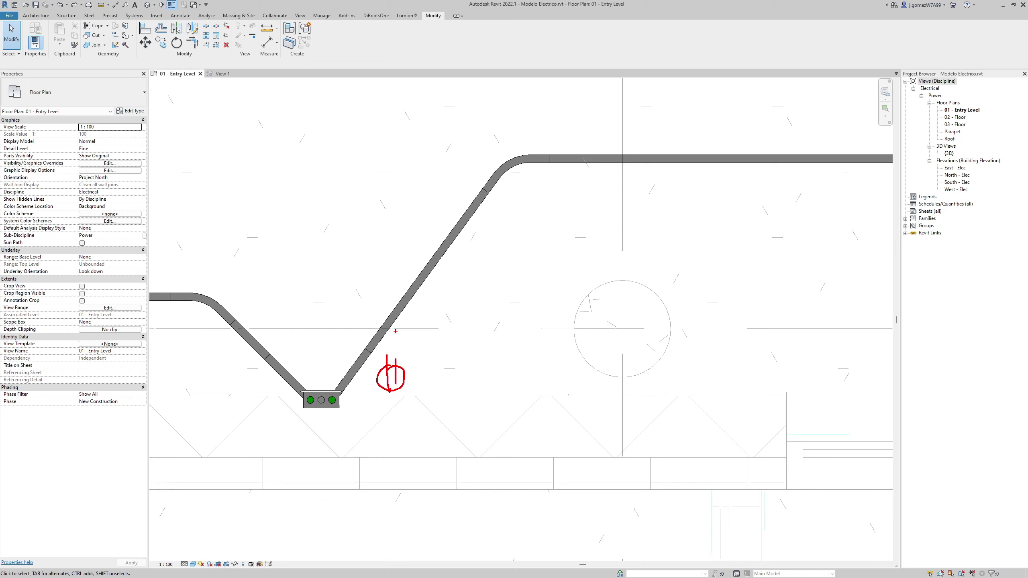
Return to the outlet family's 3D view at a top-down angle and cancel family placement.
key("Escape")
left_click(221, 74)
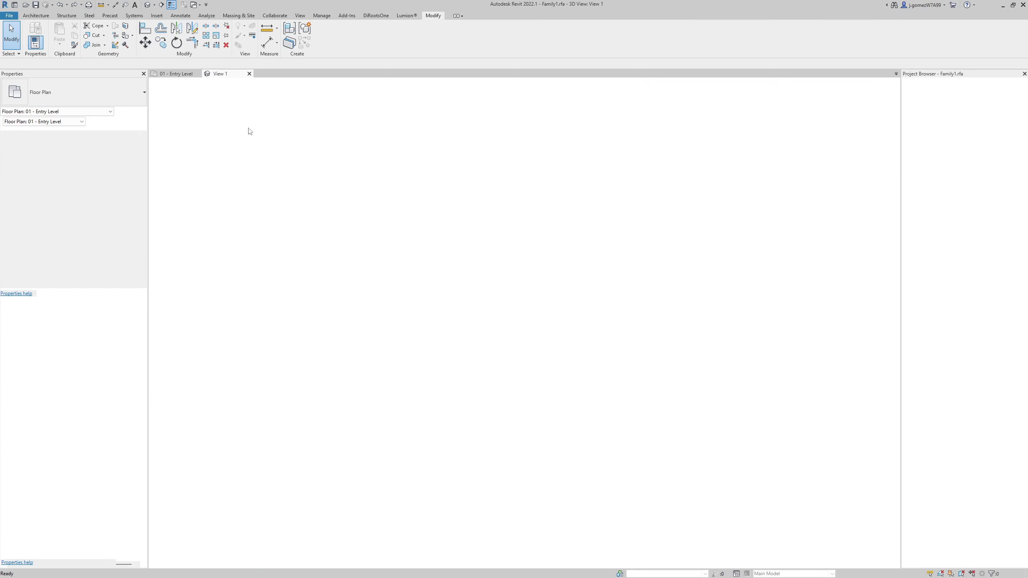
middle_click_drag(426, 327, 405, 347, "shift")
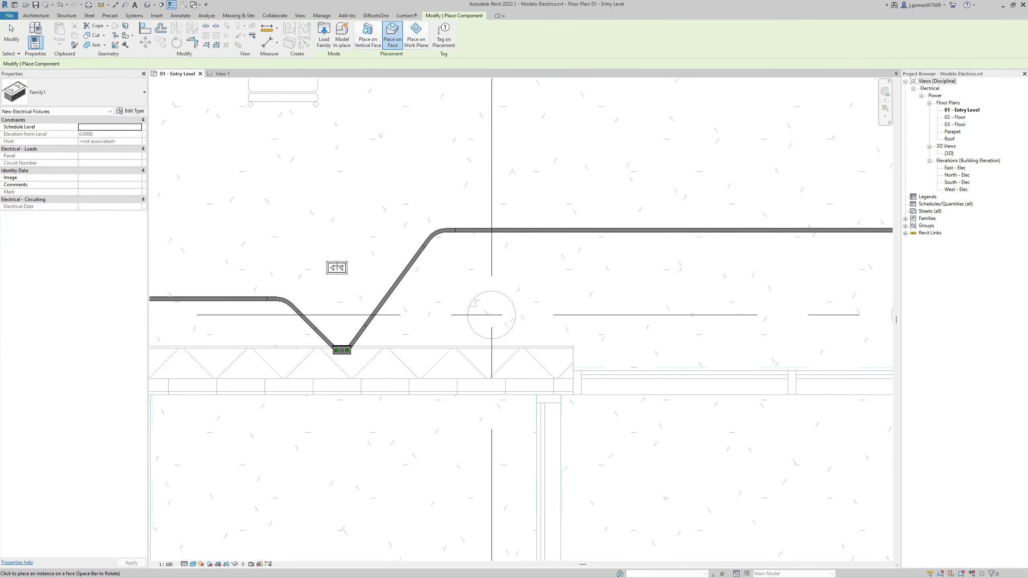
key("Escape")
Show the project's {3D} view tiled (WT) beside the family, orbiting to the wall outlet box.
key("3")
key("d")
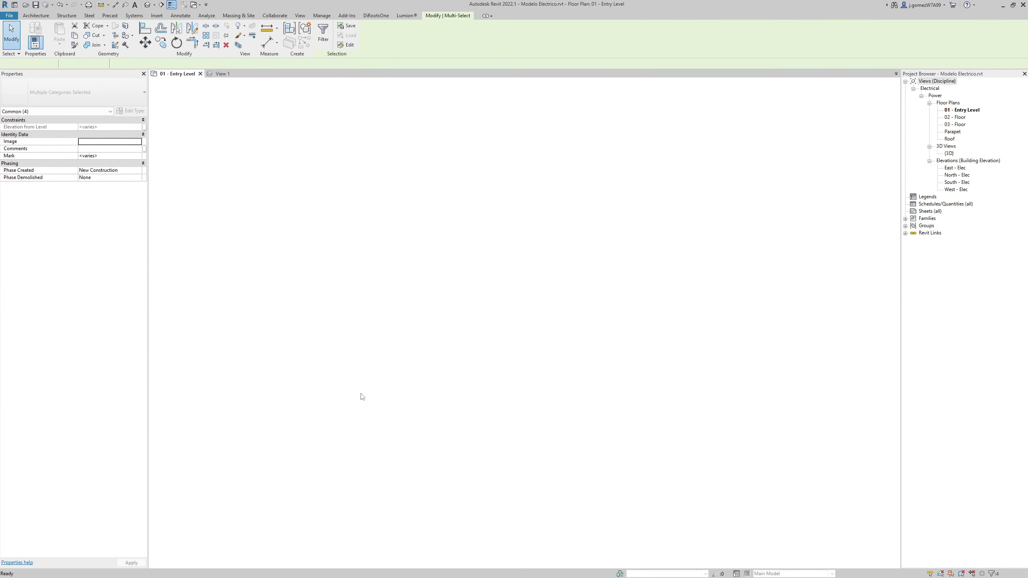
key("w")
key("t")
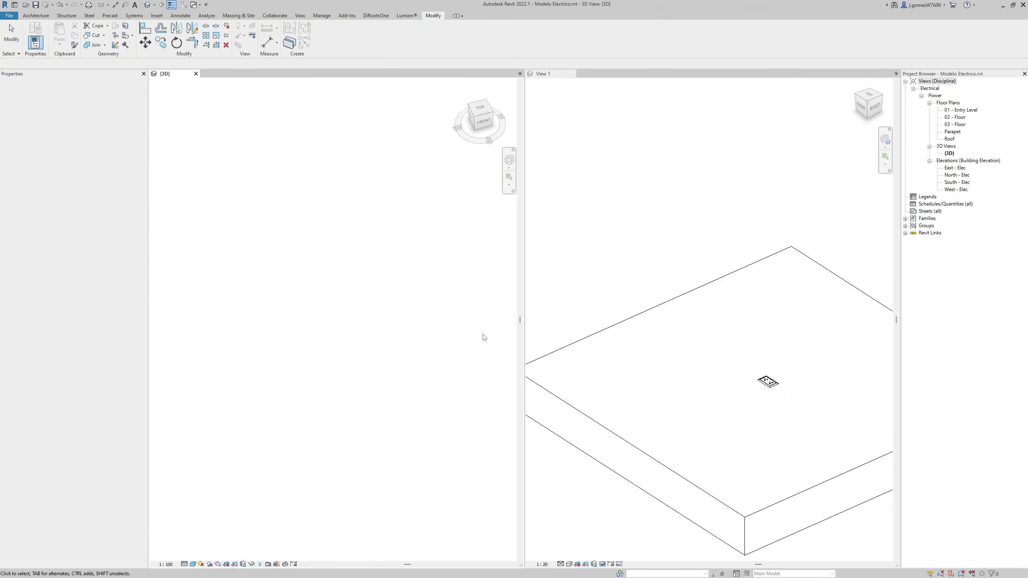
left_click(230, 378)
mouse_move(230, 378)
middle_mouse_down("shift")
mouse_move(369, 305)
mouse_move(317, 379)
mouse_move(377, 354)
mouse_move(431, 402)
middle_mouse_up("shift")
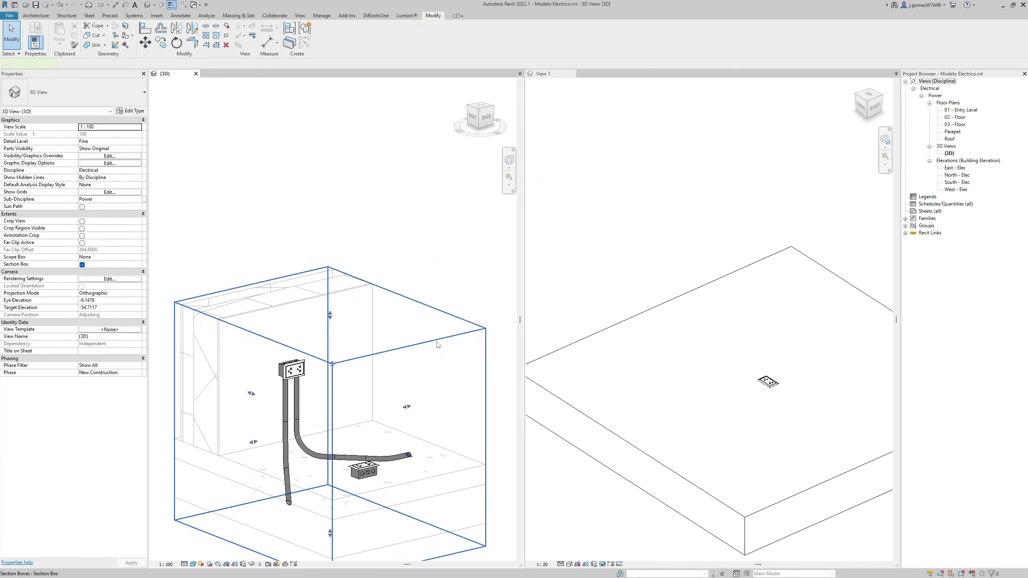
Deselect the section box and make Family1's 3D view active, entering 'BY FACE'.
key("h")
key("h")
left_click(580, 304)
scroll(580, 305, "down", 2)
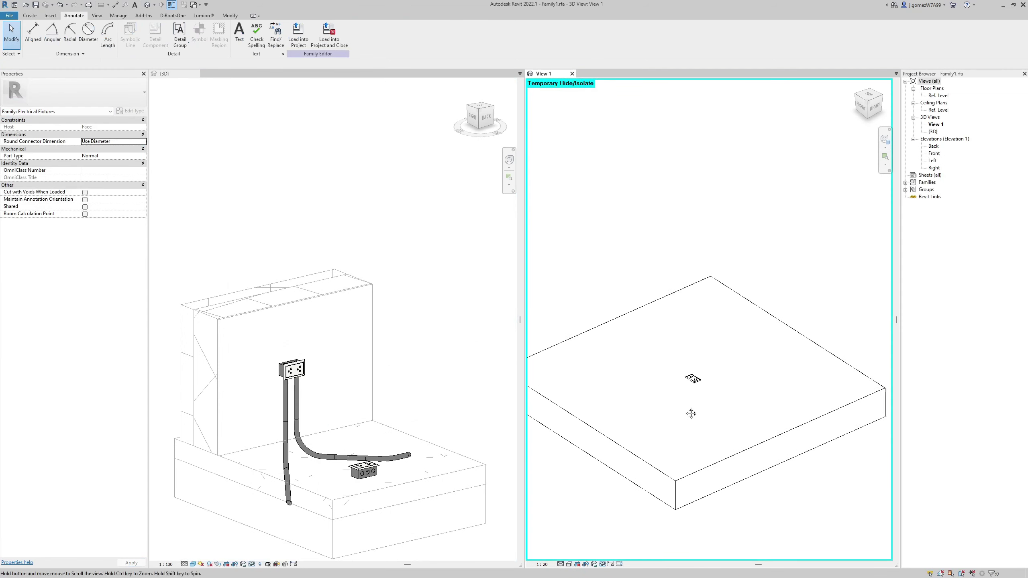
mouse_move(605, 275)
left_mouse_down()
mouse_move(680, 238)
mouse_move(693, 347)
left_mouse_up()
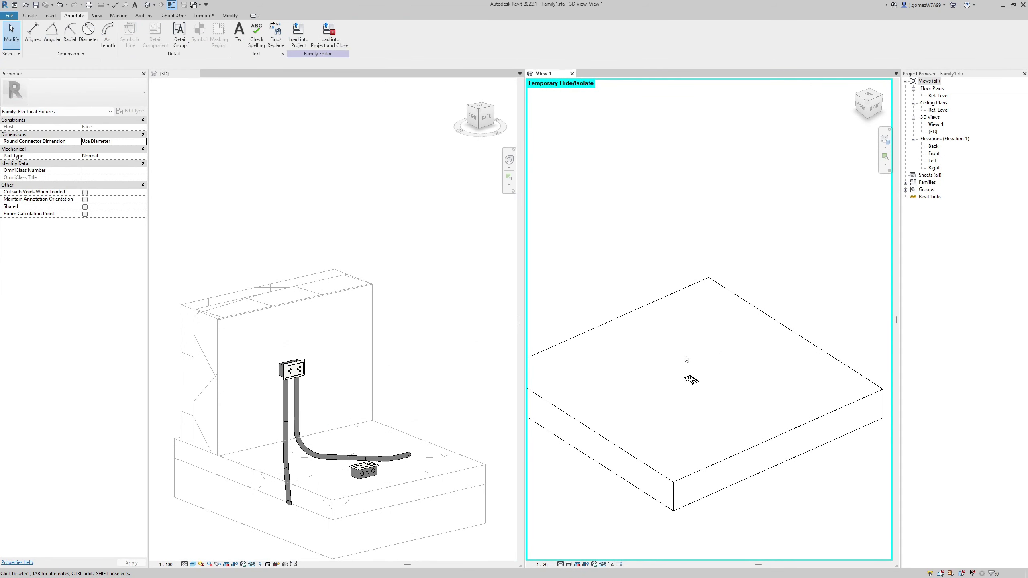
left_click_drag(663, 254, 663, 198)
type("t")
type("B")
type("Y FACE")
key("Escape")
In the family's Ref. Level plan, draw a 65-radius symbolic circle beside the box.
double_click(934, 97)
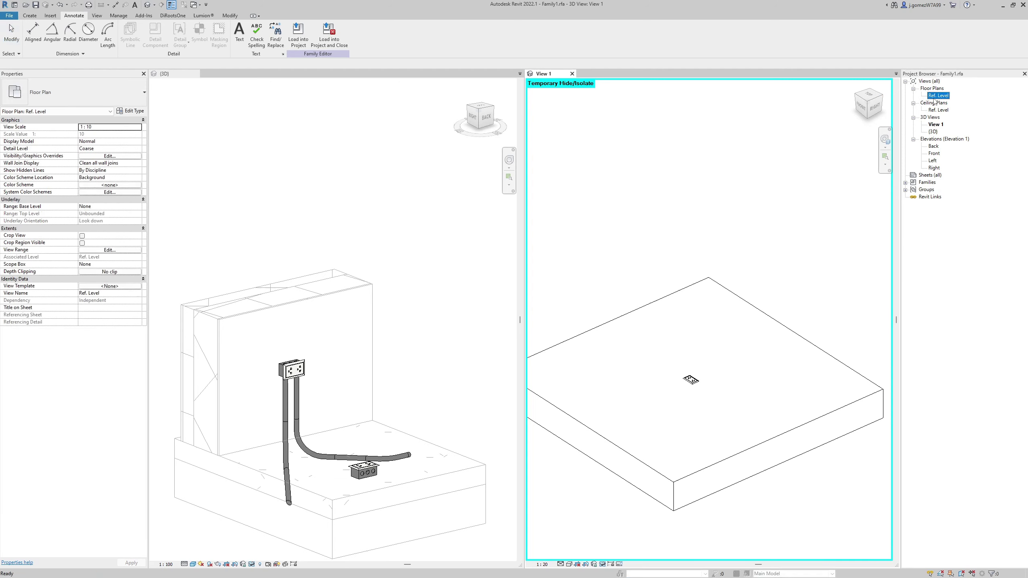
scroll(726, 266, "up", 5)
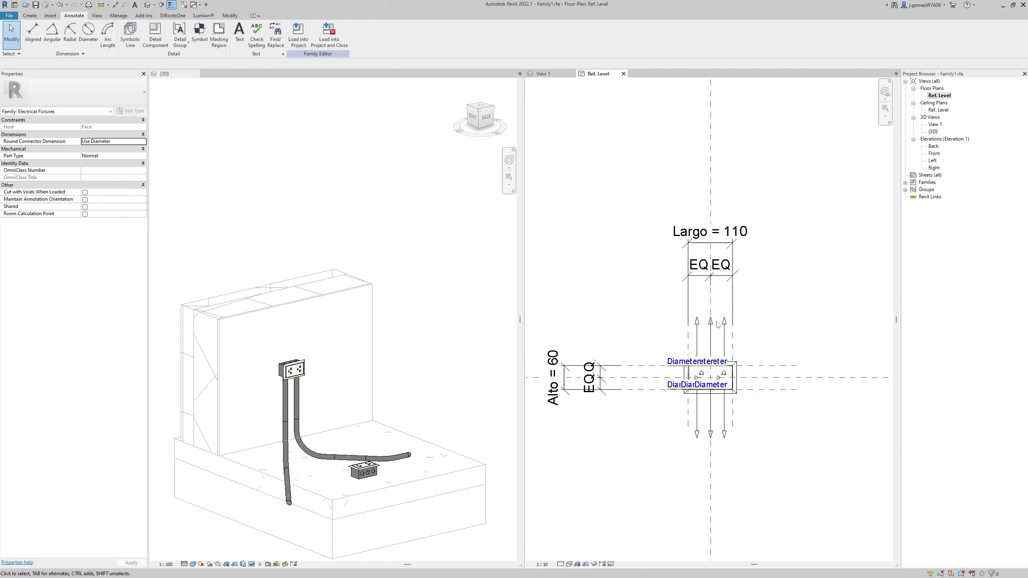
mouse_move(769, 351)
middle_mouse_down()
mouse_move(687, 367)
mouse_move(645, 359)
middle_mouse_up()
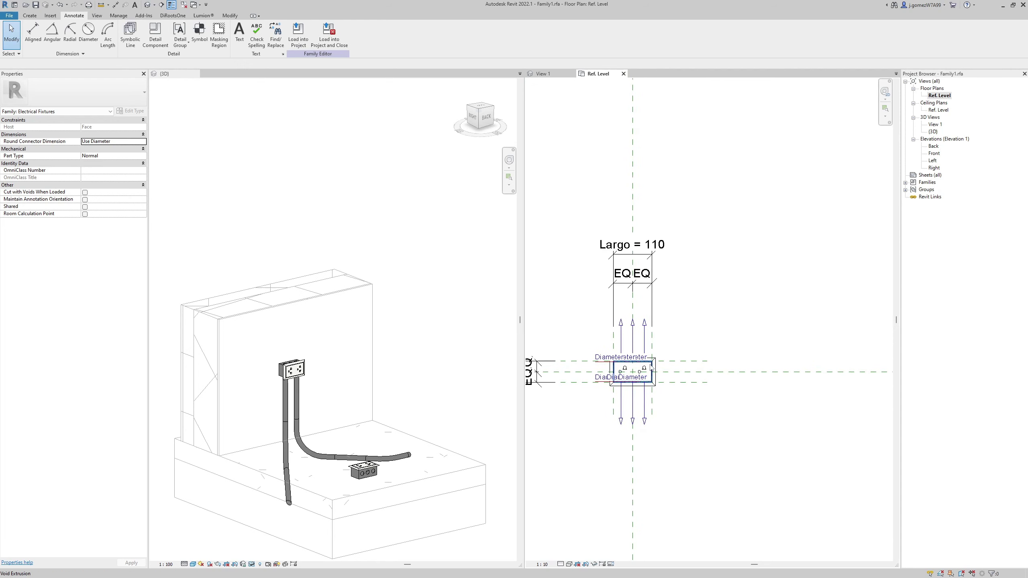
left_click(130, 33)
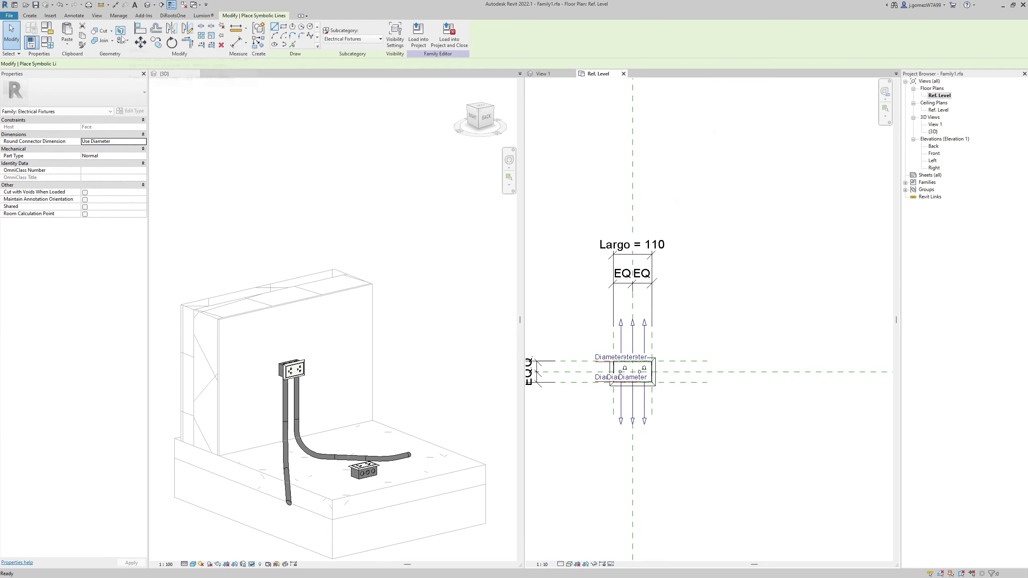
left_click(310, 27)
left_click(723, 372)
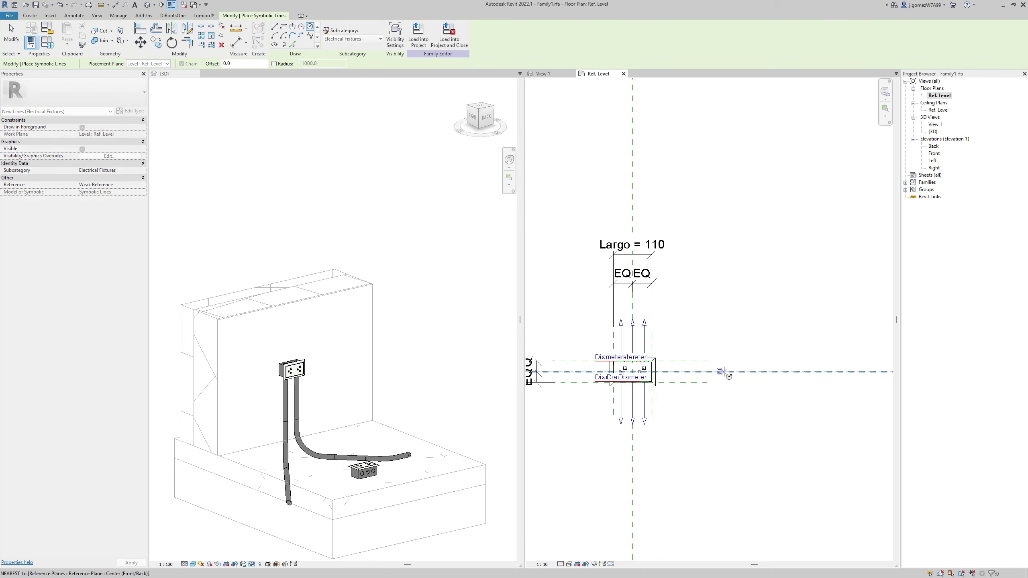
left_click(750, 375)
Draw a vertical symbolic line (LI) through the circle.
scroll(733, 370, "up", 3)
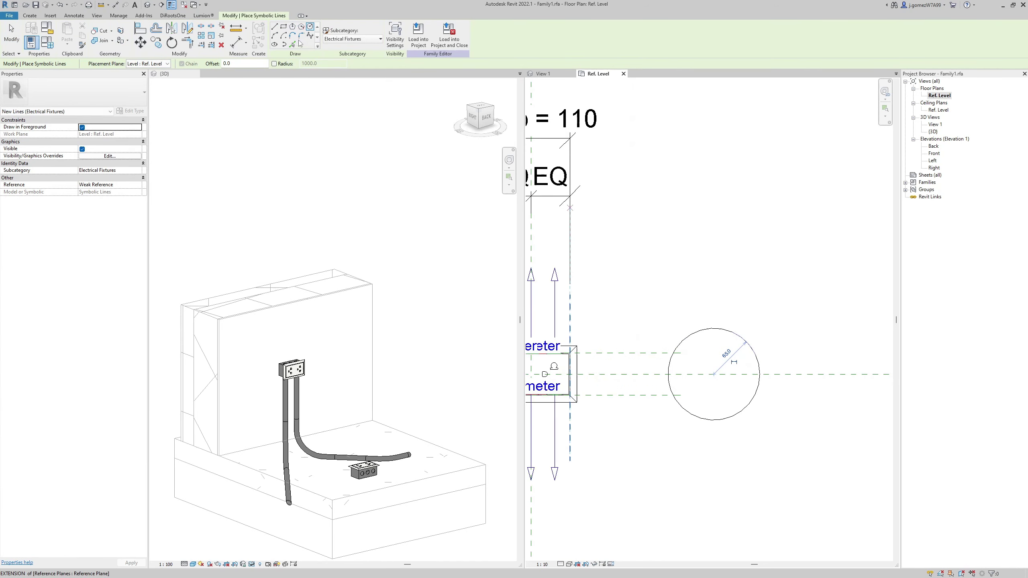
key("l")
key("i")
left_click(688, 413)
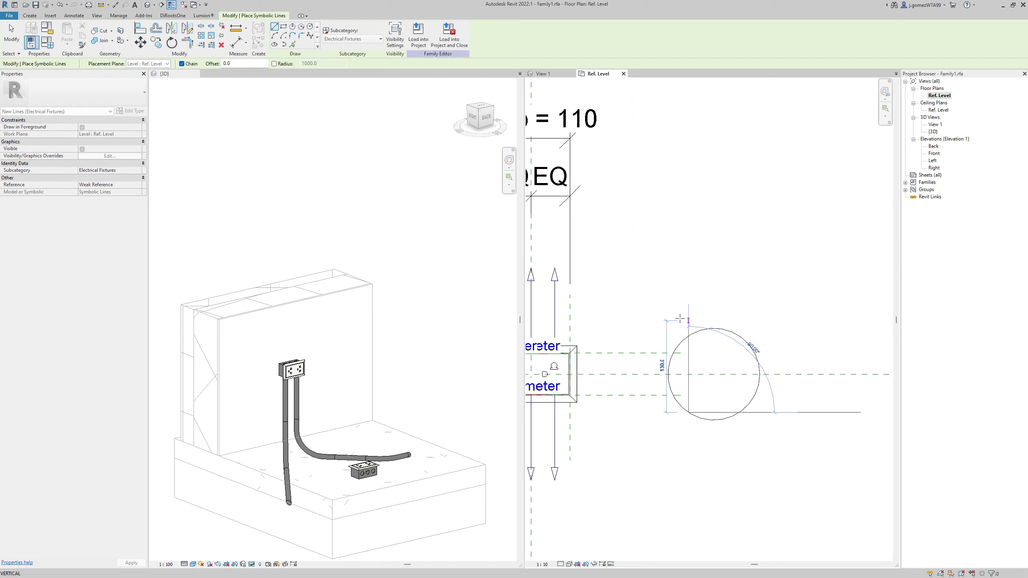
left_click(688, 281)
key("Escape")
key("Escape")
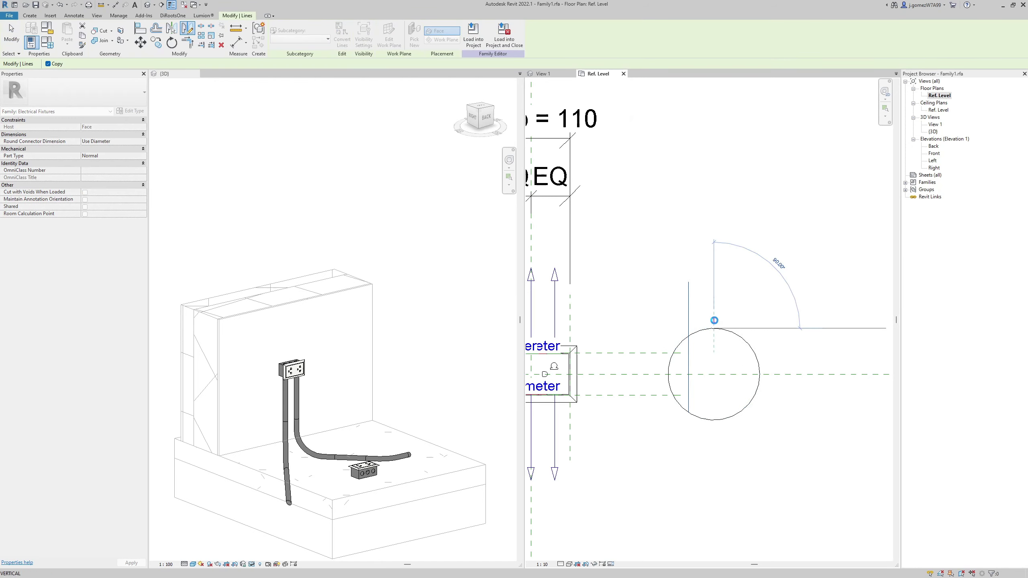
Load Family1 into the project overwriting the old version, and zoom to the receptacle on 01 - Entry Level.
left_click(279, 35)
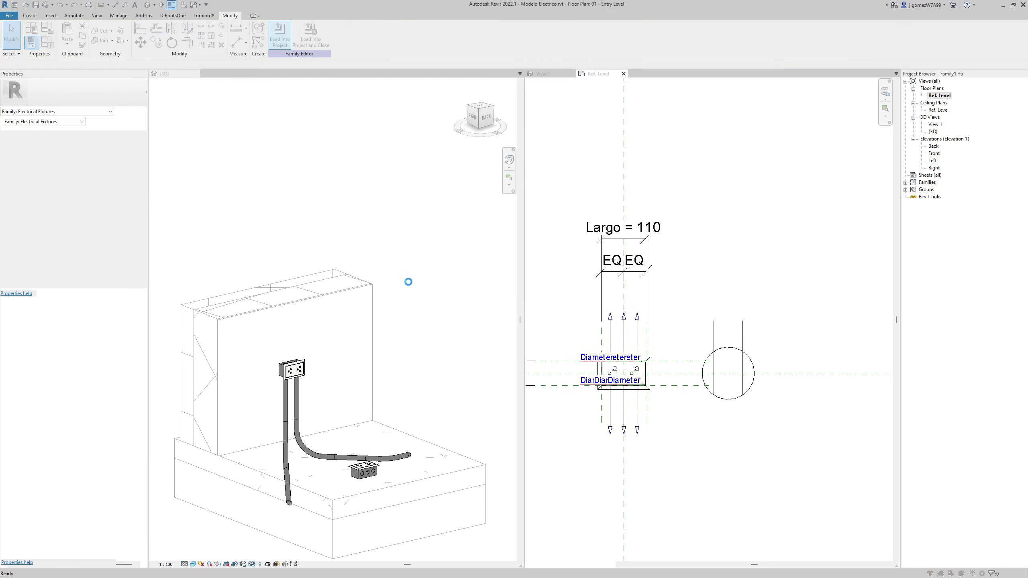
left_click(466, 269)
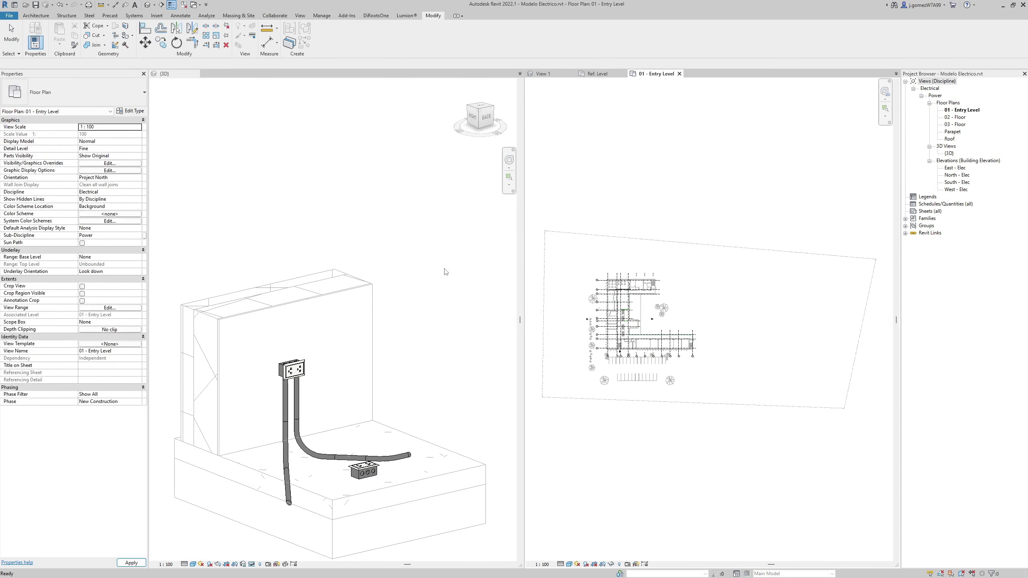
left_click_drag(633, 74, 234, 74)
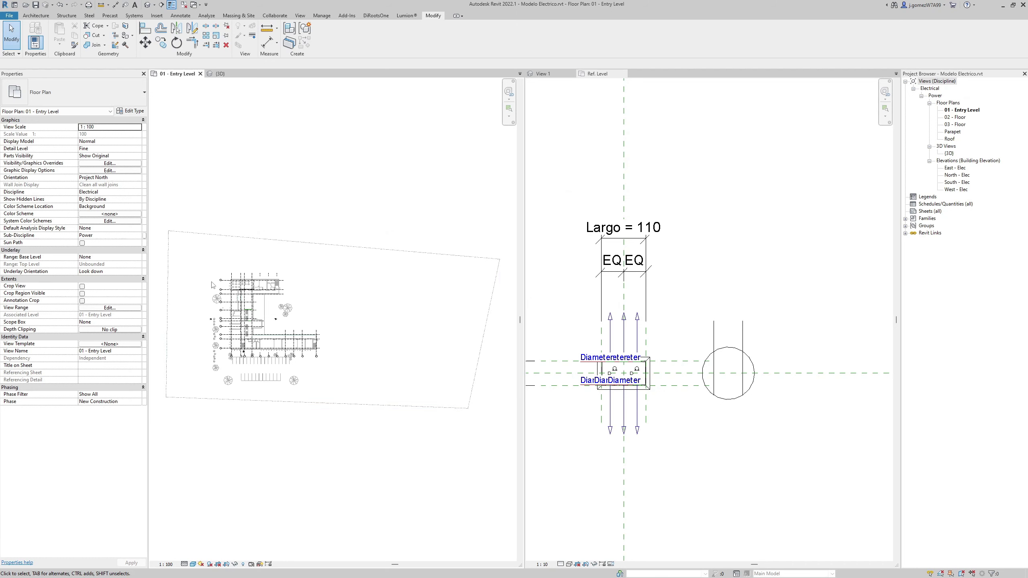
scroll(344, 320, "up", 3)
scroll(344, 320, "up", 3)
scroll(344, 320, "up", 3)
scroll(344, 320, "up", 2)
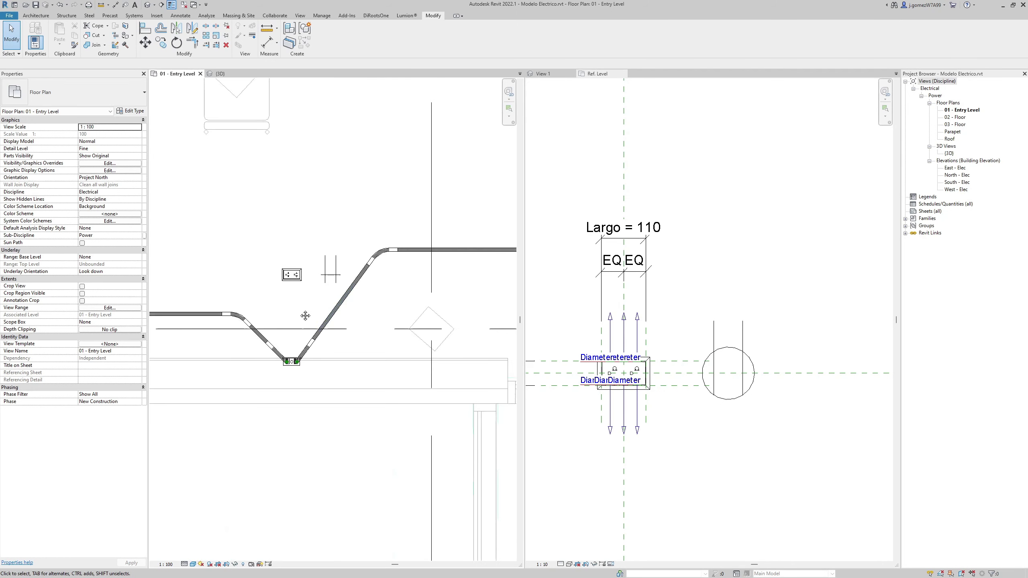
scroll(344, 320, "up", 2)
scroll(344, 319, "up", 2)
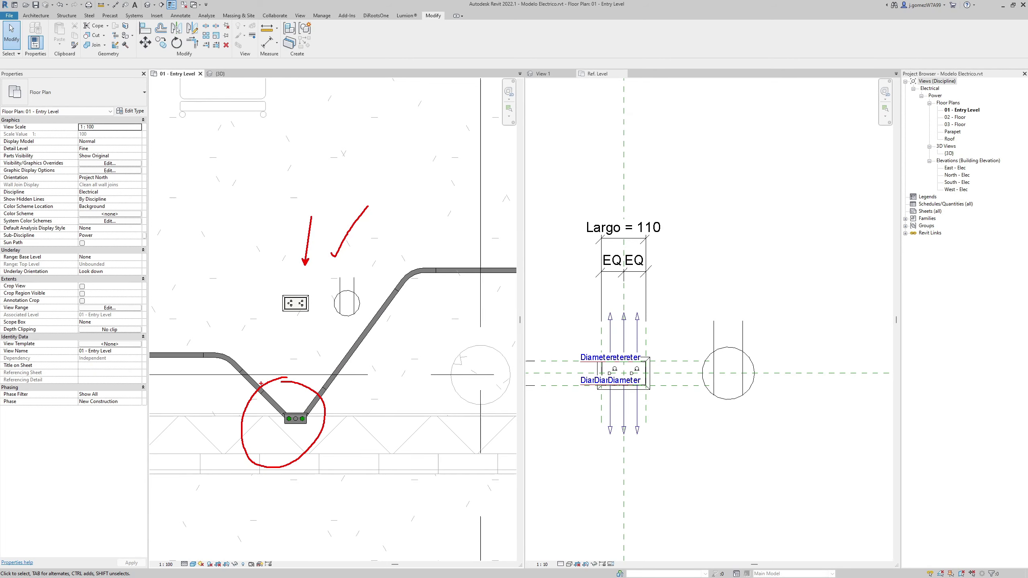
key("Escape")
Orbit the project's 3D view to inspect the reloaded outlet box.
key("ctrl+Tab")
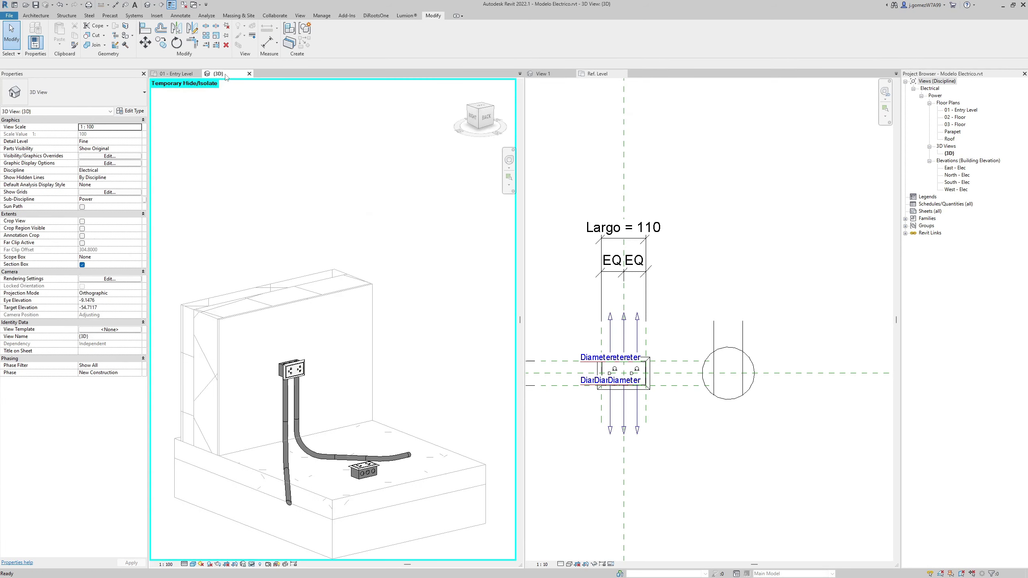
left_click_drag(365, 448, 367, 404)
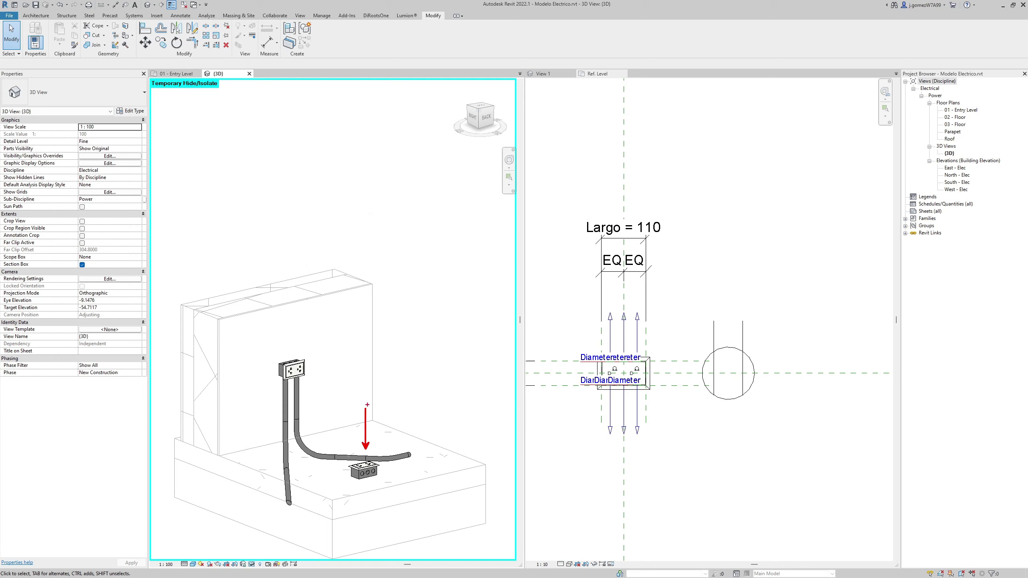
mouse_move(330, 479)
left_mouse_down()
mouse_move(345, 490)
mouse_move(337, 501)
left_mouse_up()
mouse_move(431, 374)
left_mouse_down()
mouse_move(471, 339)
mouse_move(641, 310)
mouse_move(626, 304)
mouse_move(428, 380)
left_mouse_up()
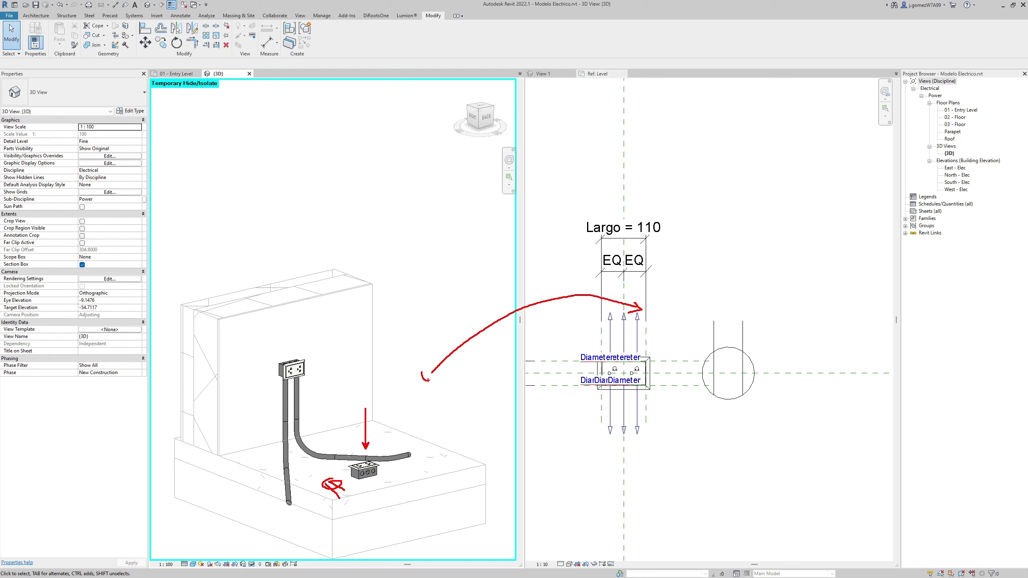
left_click_drag(741, 306, 776, 265)
left_click_drag(365, 493, 410, 504)
left_click_drag(740, 312, 764, 291)
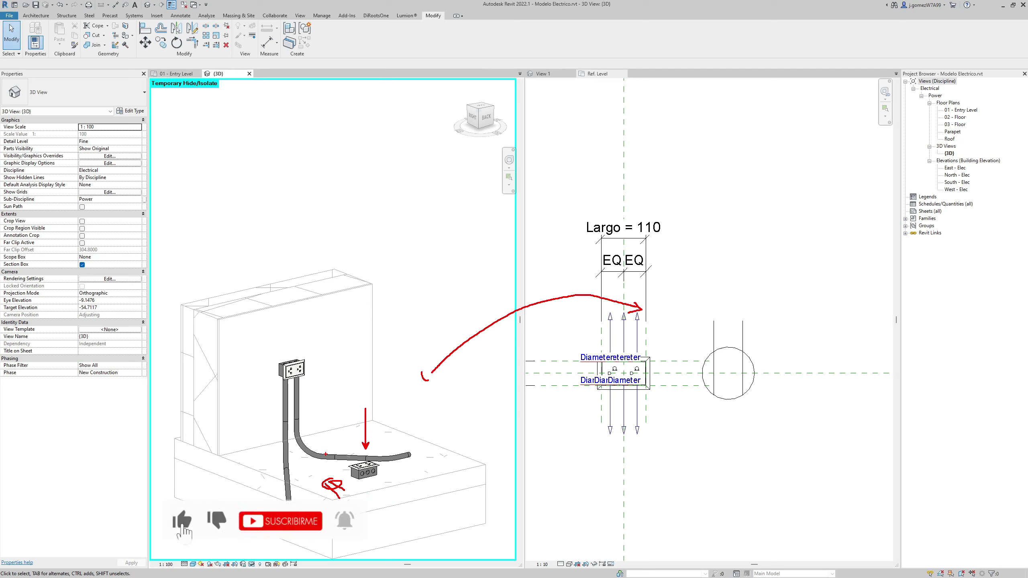
left_click_drag(261, 346, 312, 382)
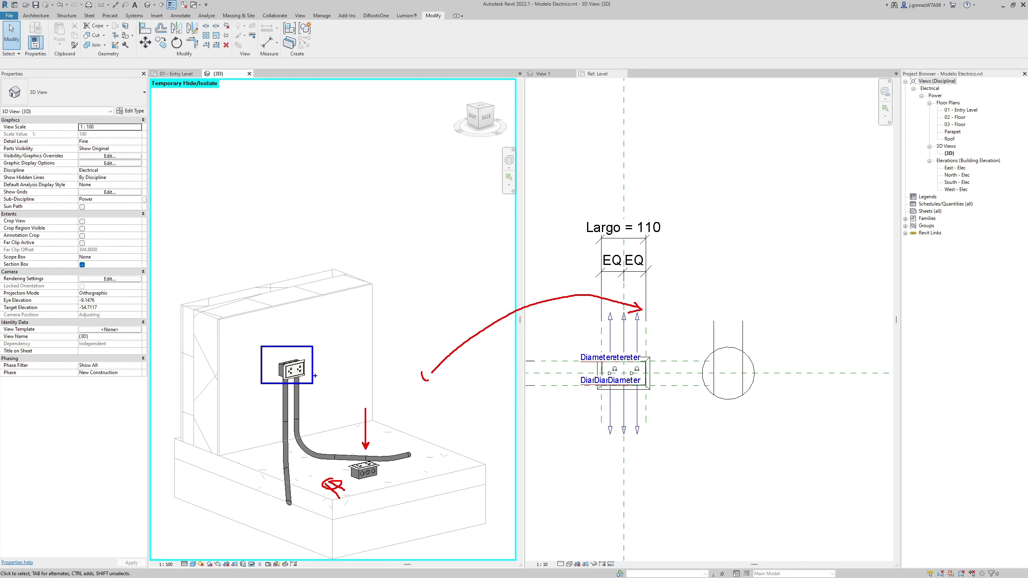
left_click_drag(740, 303, 741, 262)
mouse_move(452, 451)
left_mouse_down()
mouse_move(384, 449)
mouse_move(285, 484)
left_mouse_up()
mouse_move(328, 396)
left_mouse_down()
mouse_move(327, 336)
mouse_move(327, 363)
left_mouse_up()
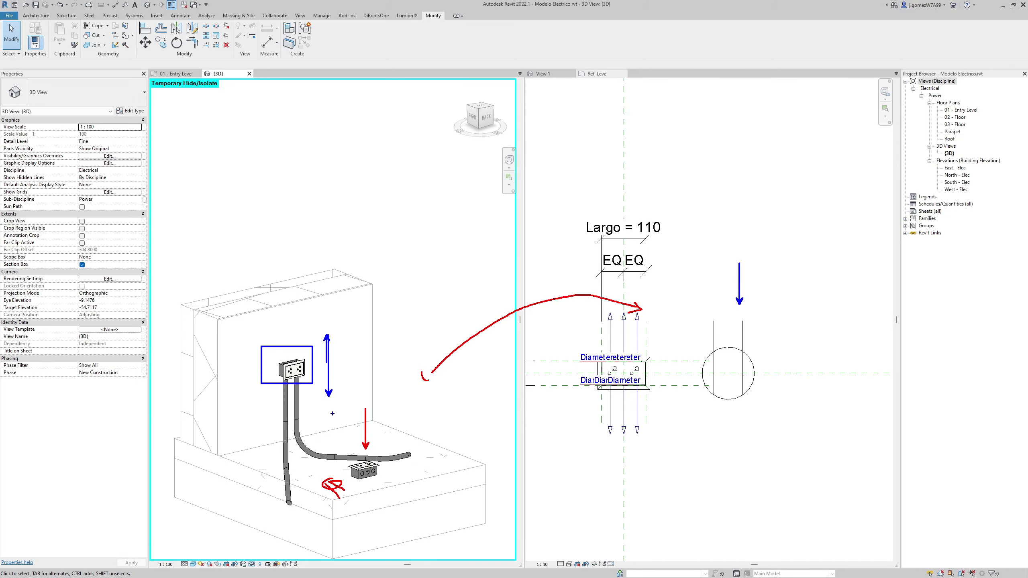
On the 01 - Entry Level plan, select the outlet box to check its family.
left_click(176, 74)
scroll(296, 431, "up", 4)
scroll(296, 430, "down", 1)
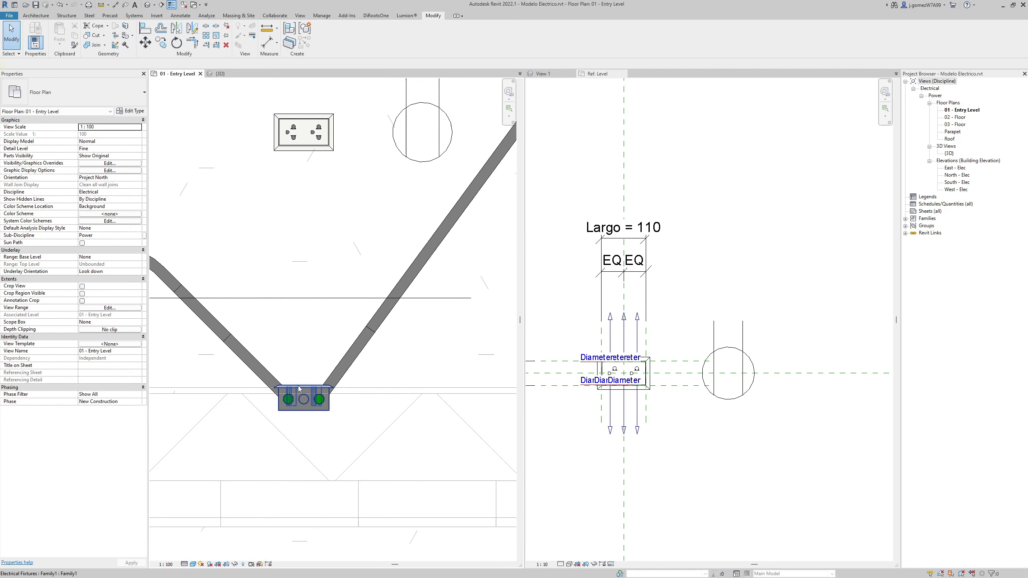
left_click(297, 396)
scroll(296, 389, "down", 1)
scroll(308, 376, "down", 1)
key("Escape")
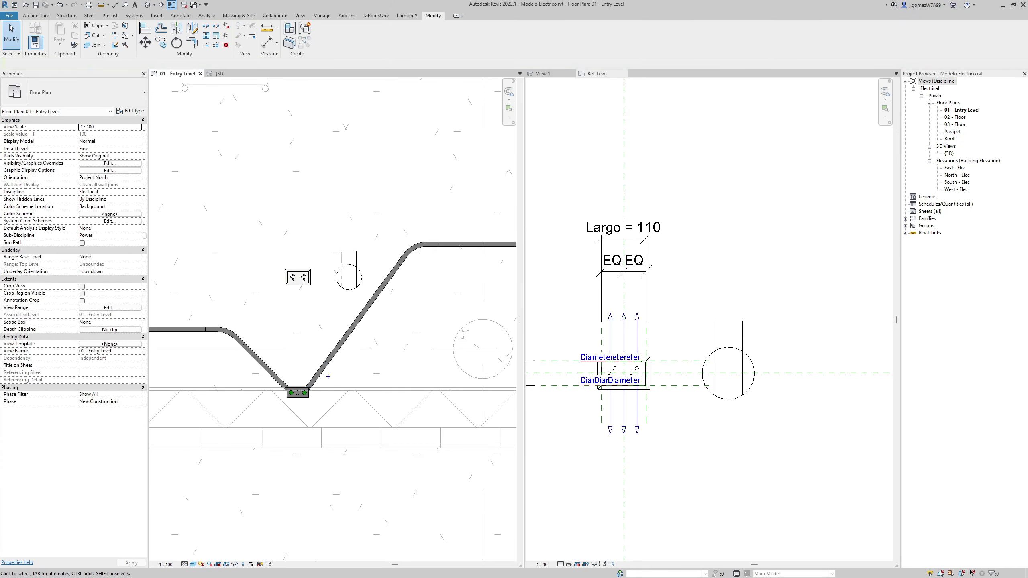
mouse_move(330, 374)
left_mouse_down()
mouse_move(339, 375)
mouse_move(331, 387)
left_mouse_up()
key("Escape")
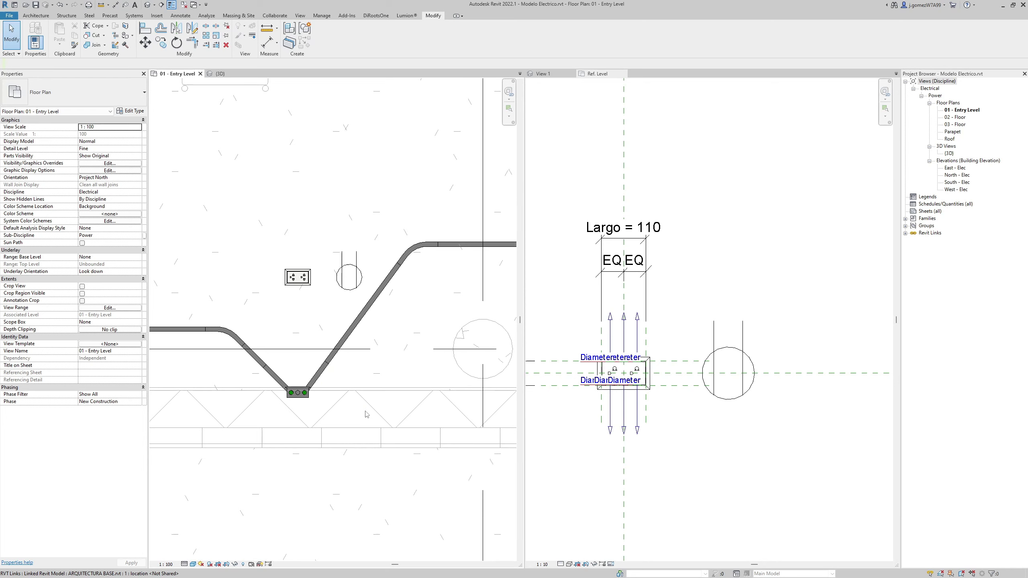
Pan the {3D} view, then make Family1's Ref. Level plan active.
left_click(220, 74)
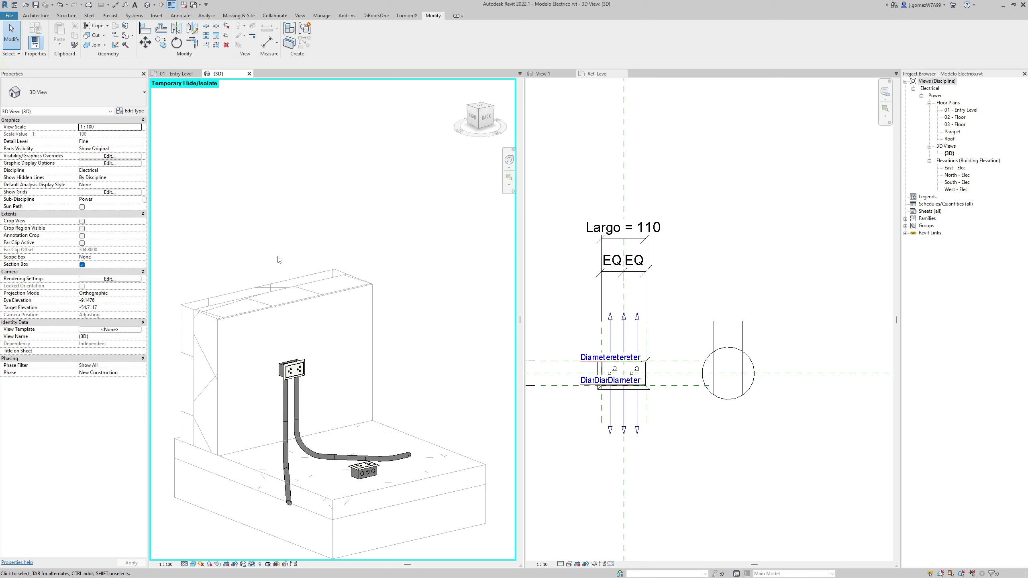
middle_click_drag(326, 376, 335, 356)
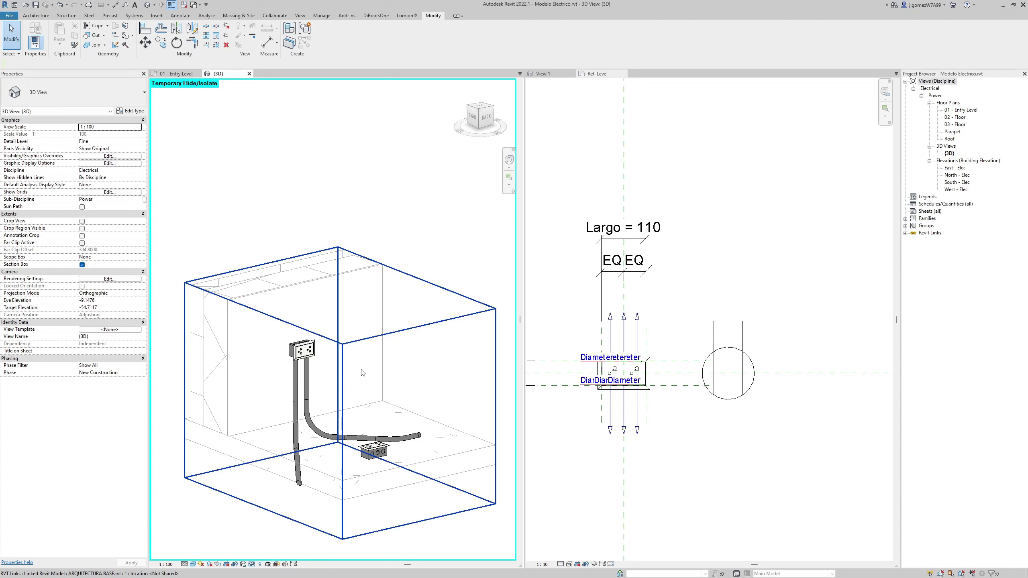
middle_click_drag(624, 402, 639, 415)
Bring up Family1's Front elevation with the annotation tools.
left_click(71, 16)
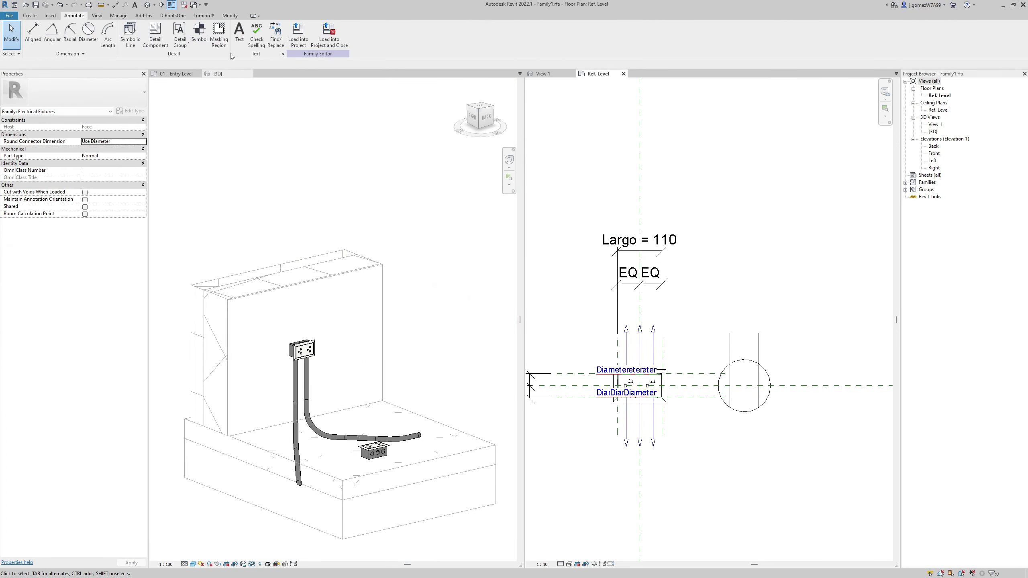
left_click_drag(126, 52, 118, 98)
double_click(934, 153)
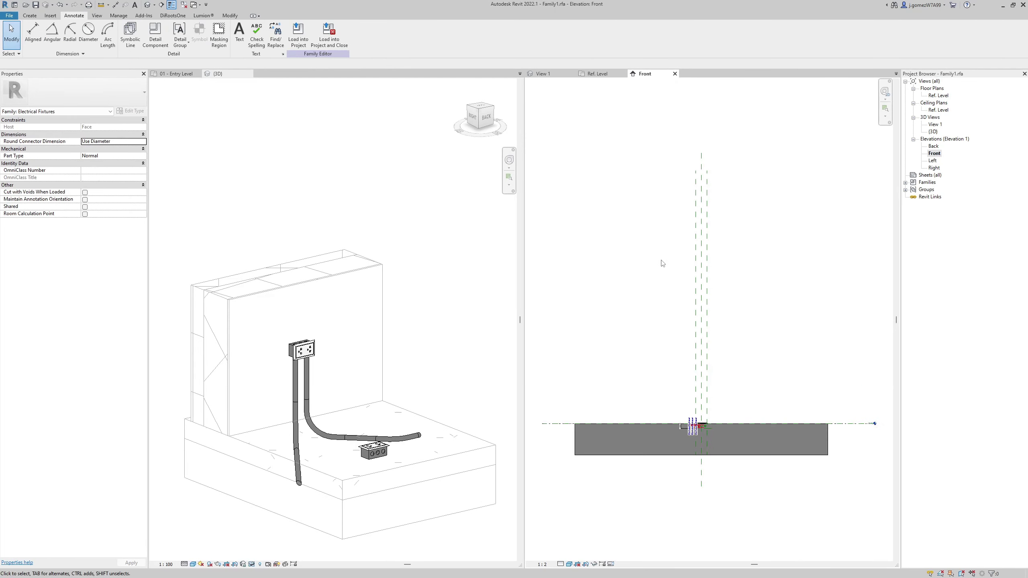
scroll(687, 356, "up", 3)
scroll(700, 366, "up", 3)
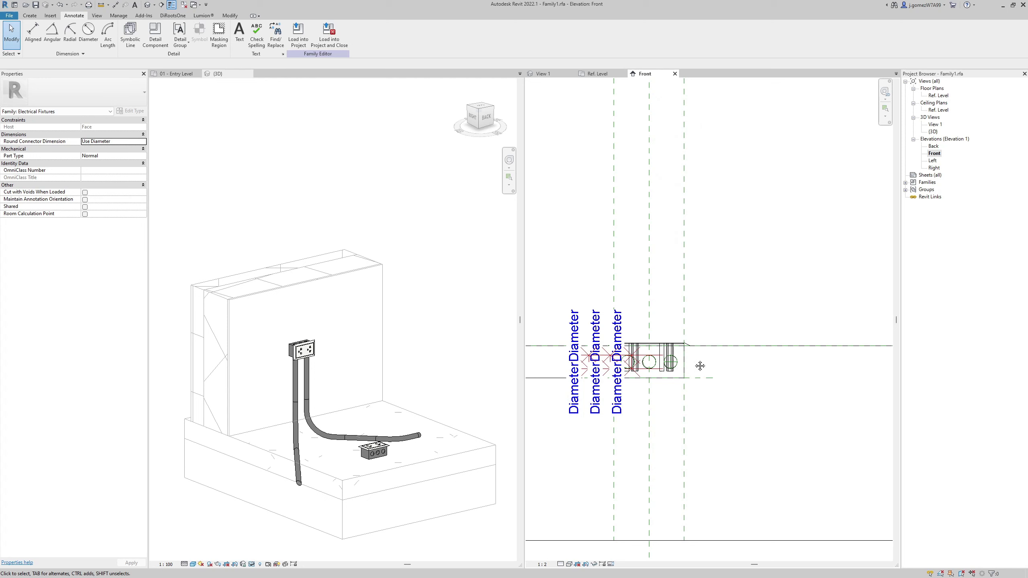
scroll(700, 366, "up", 2)
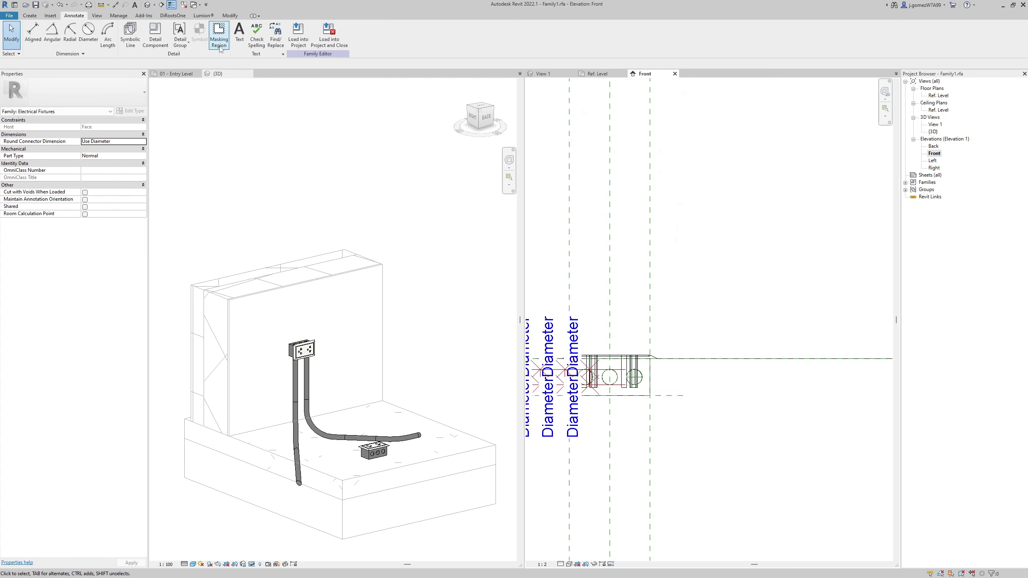
Draw a 50-radius symbolic circle to the right of the box in the Front elevation.
left_click(130, 34)
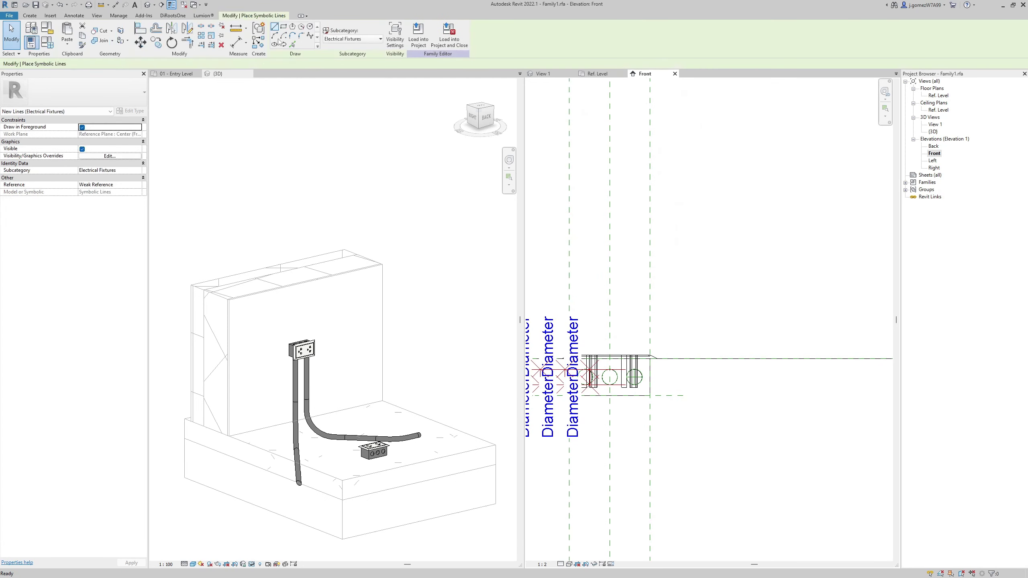
left_click(310, 26)
left_click(718, 378)
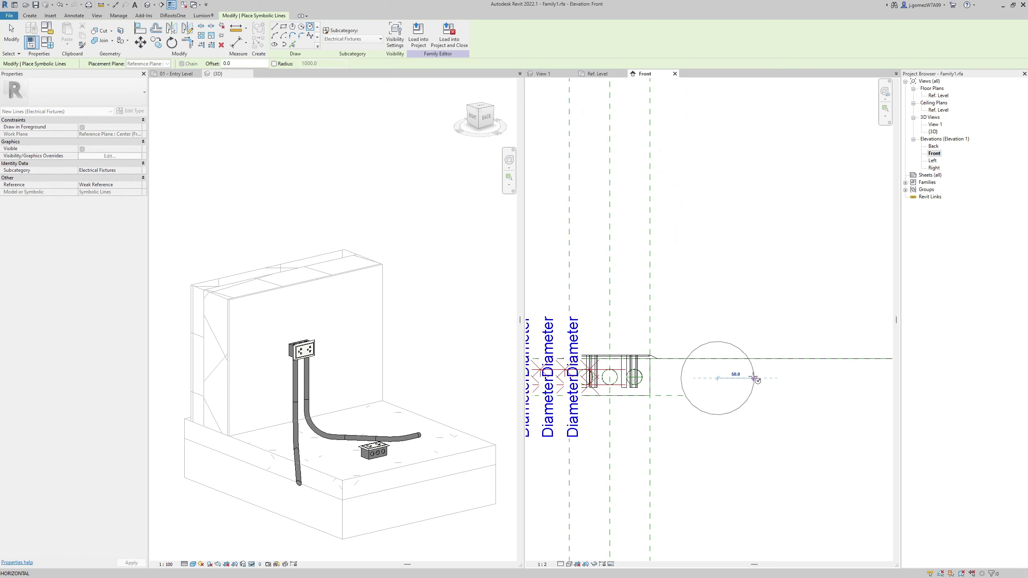
left_click(754, 378)
key("Escape")
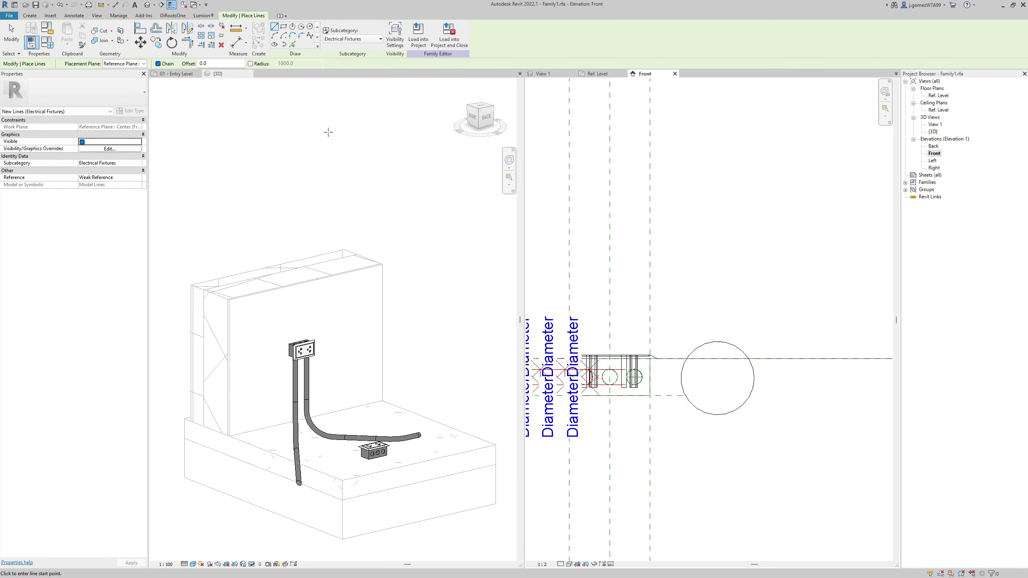
key("Escape")
Add a vertical symbolic line through the circle and reload the family, overwriting the old version.
left_click(74, 16)
left_click(131, 35)
left_click(697, 408)
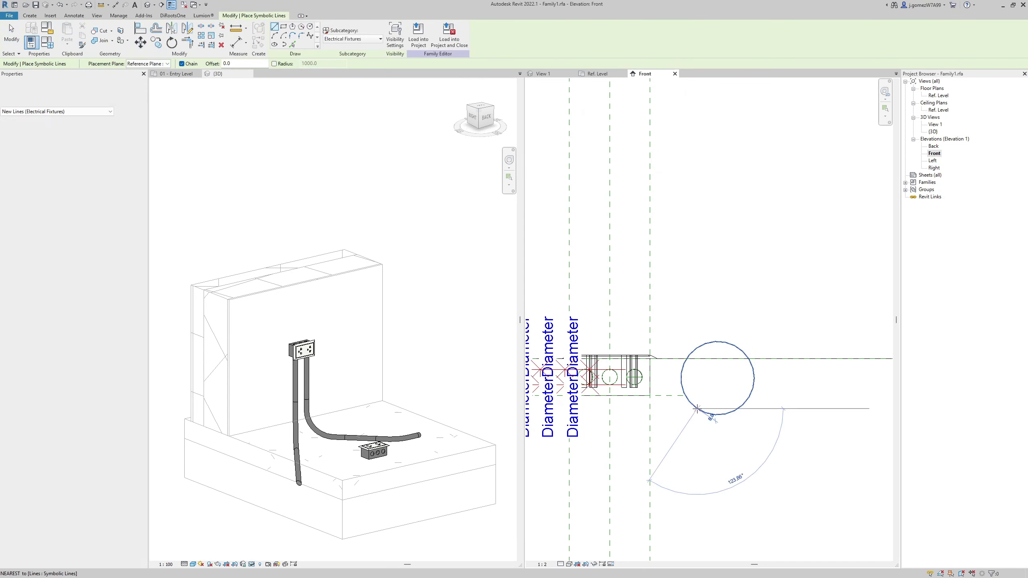
left_click(692, 316)
key("Escape")
key("Escape")
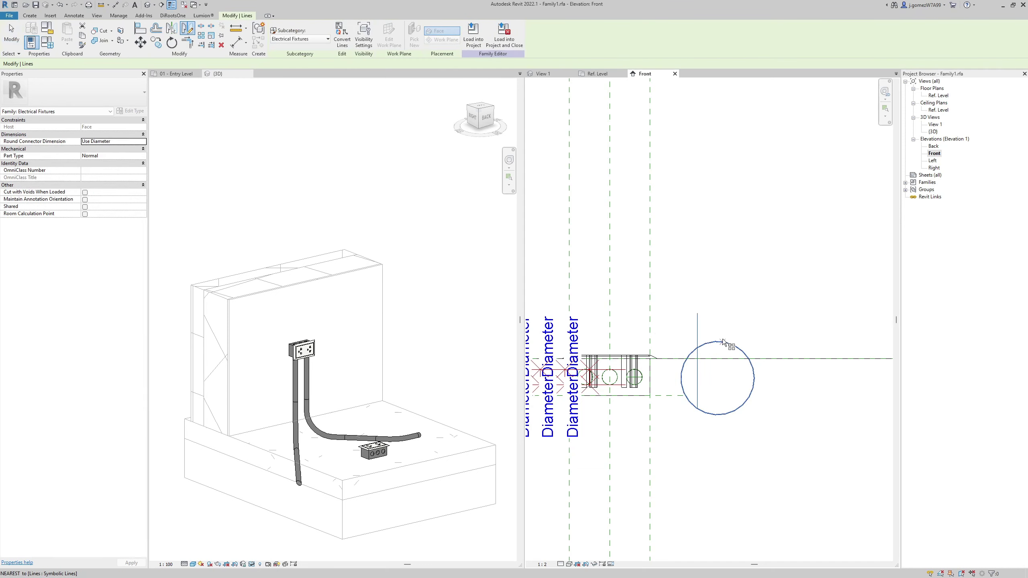
key("Escape")
scroll(719, 329, "down", 2)
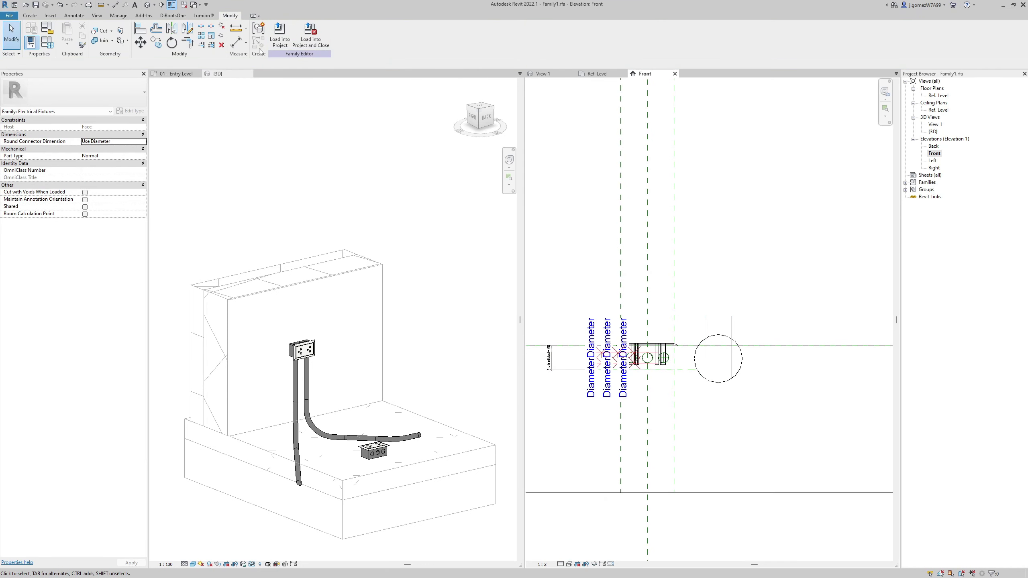
left_click(280, 35)
left_click(457, 267)
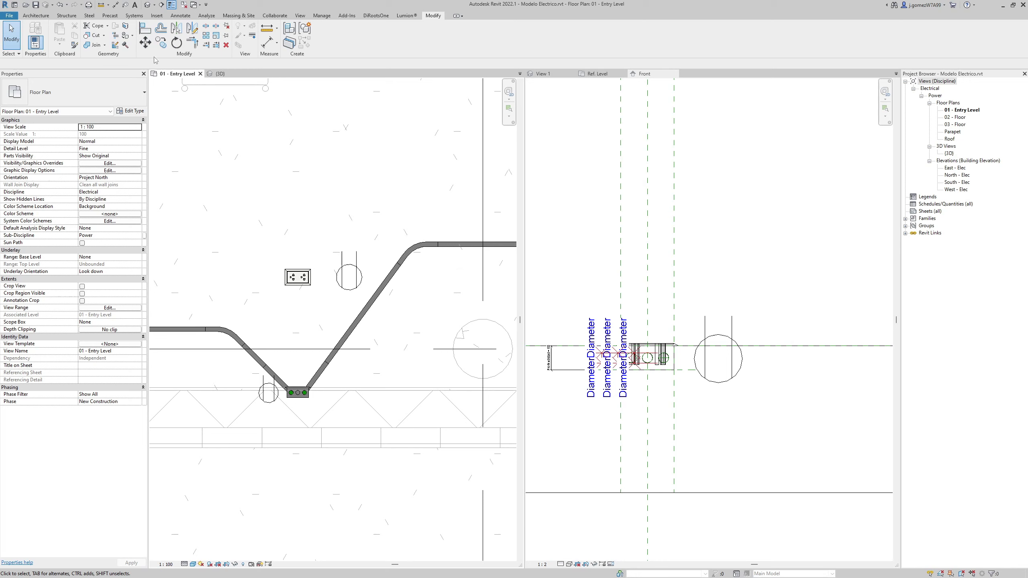
left_click(219, 74)
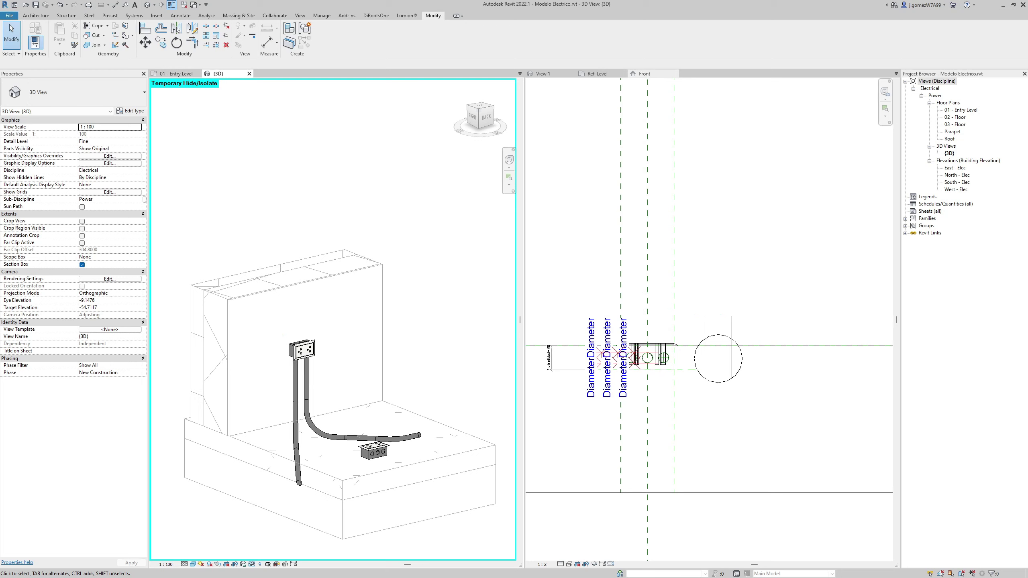
left_click(175, 73)
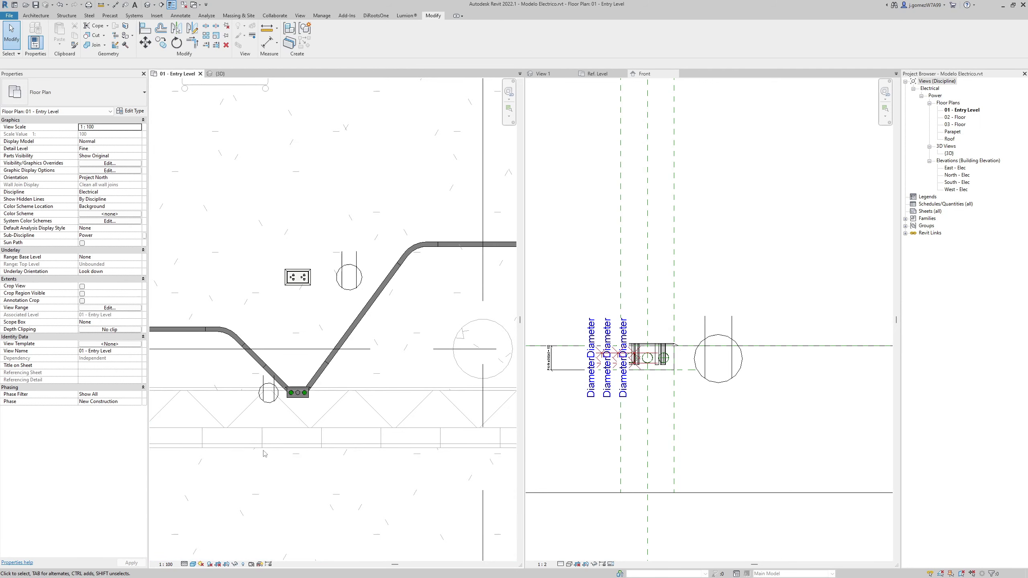
scroll(265, 409, "up", 3)
left_click(687, 333)
Move the circle and its two lines onto the reference level and centre reference plane.
left_click_drag(688, 291, 773, 401)
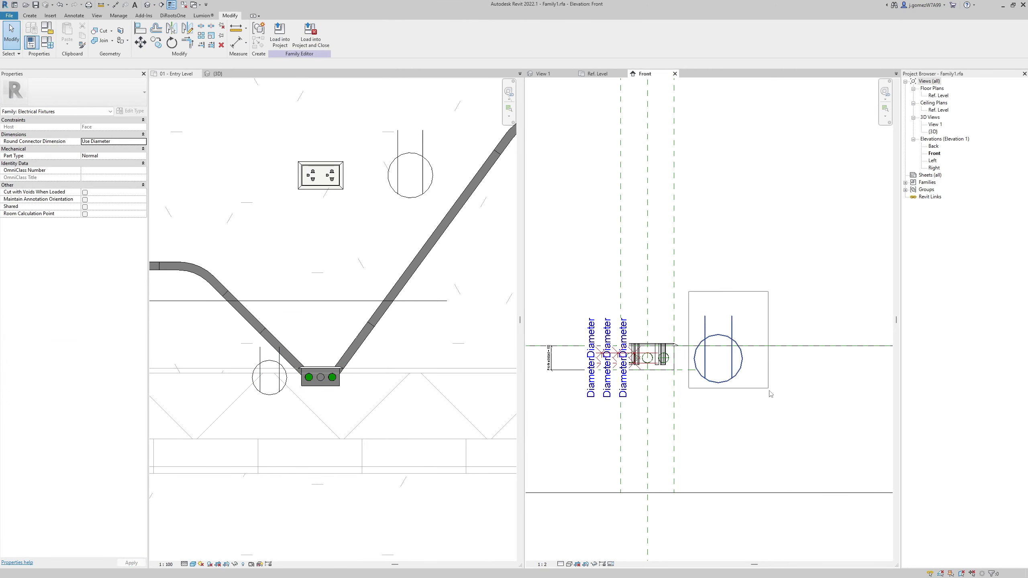
left_click_drag(719, 382, 718, 347)
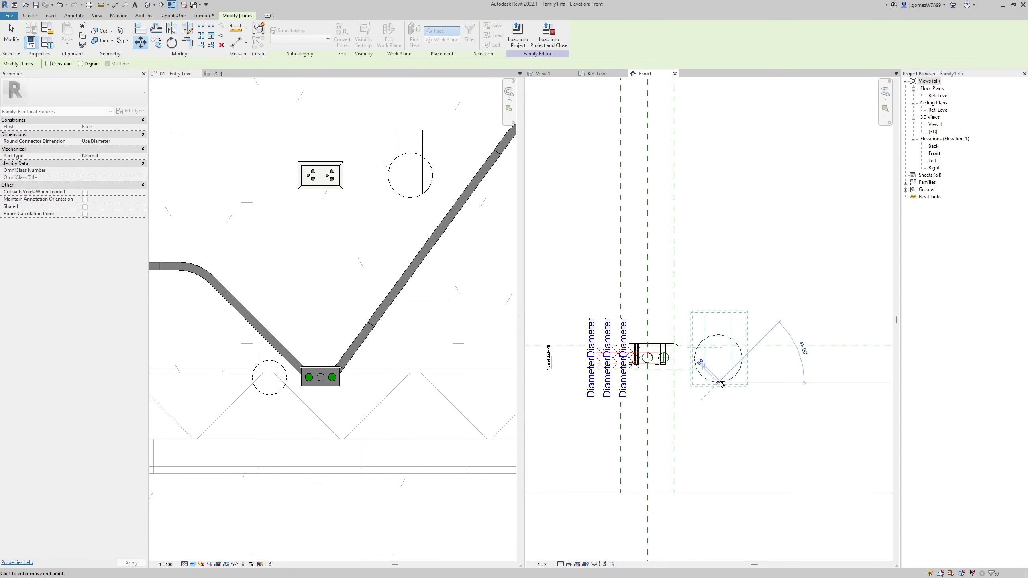
key("m")
key("v")
left_click(719, 345)
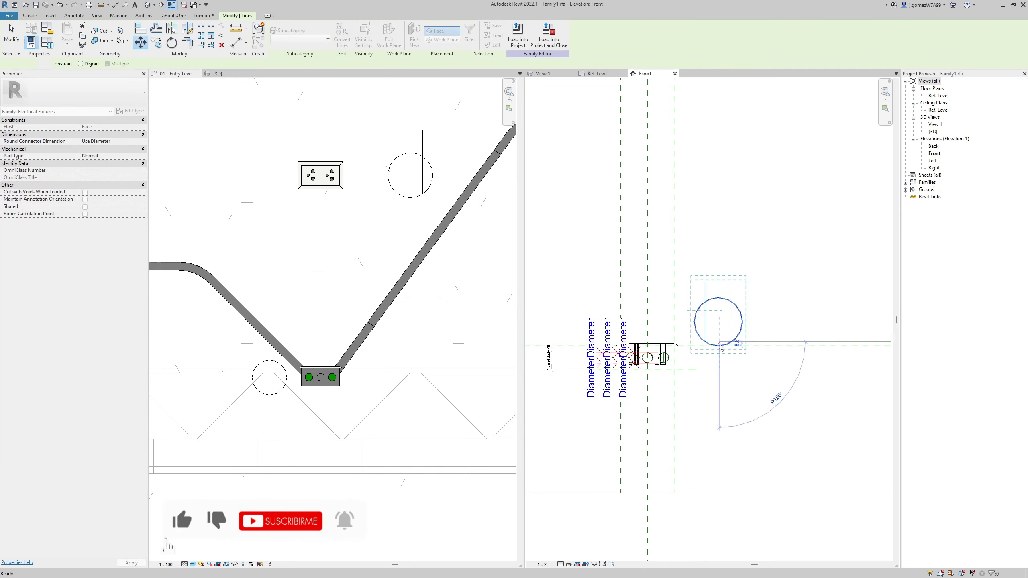
left_click(648, 346)
key("Escape")
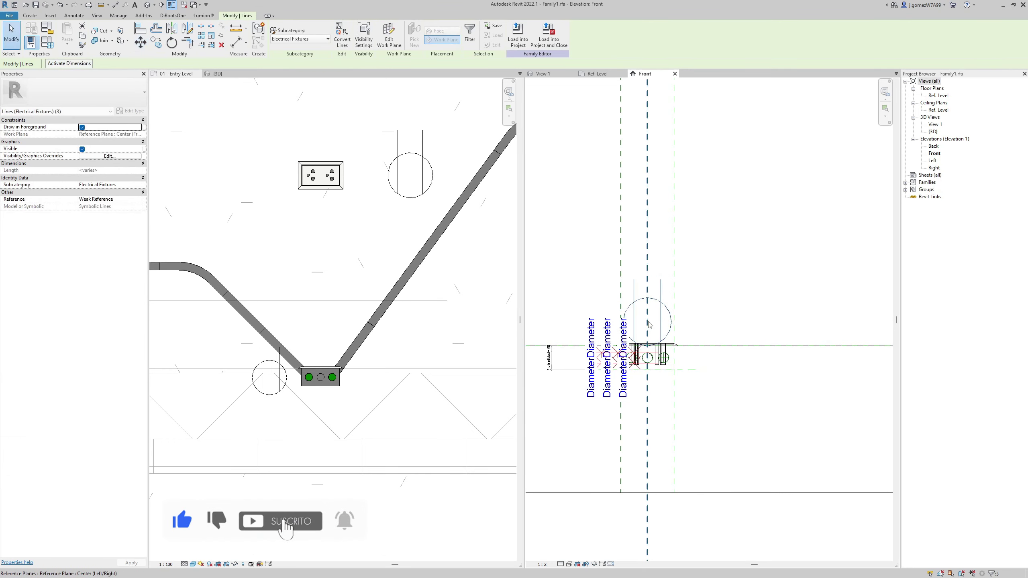
Check the circle's position in the Ref. Level plan, then load the family into the project.
left_click(594, 77)
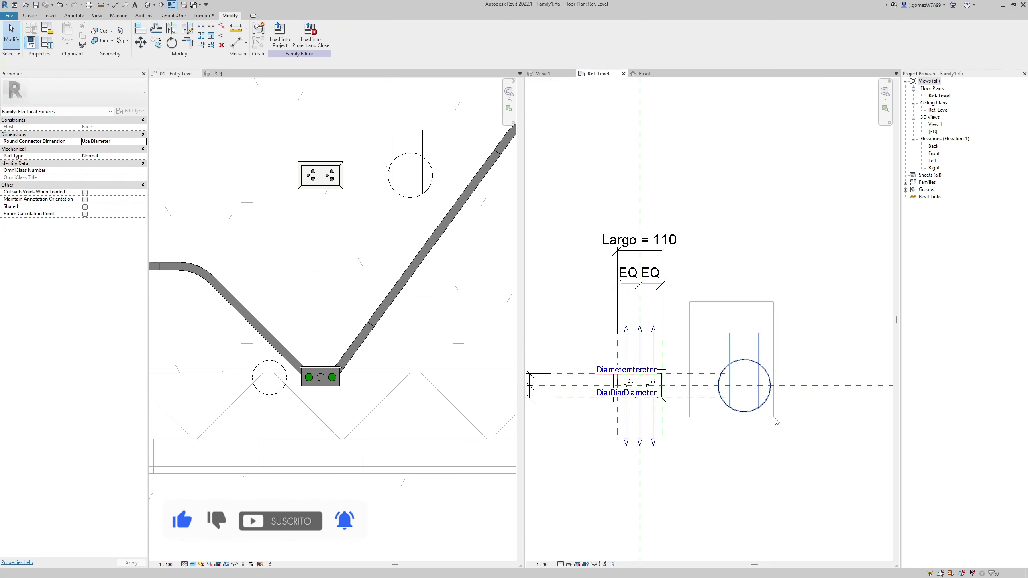
left_click(745, 413)
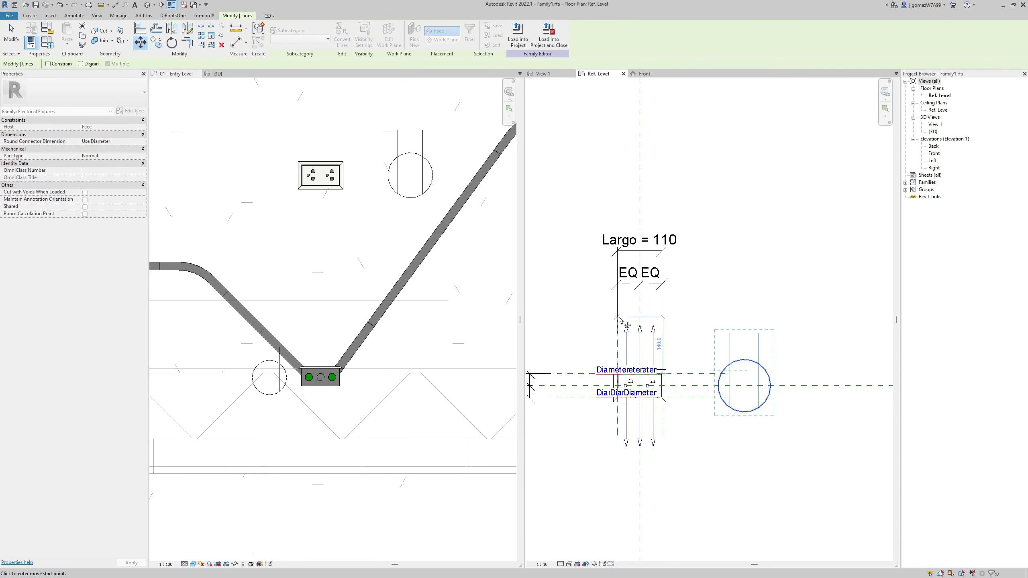
key("Escape")
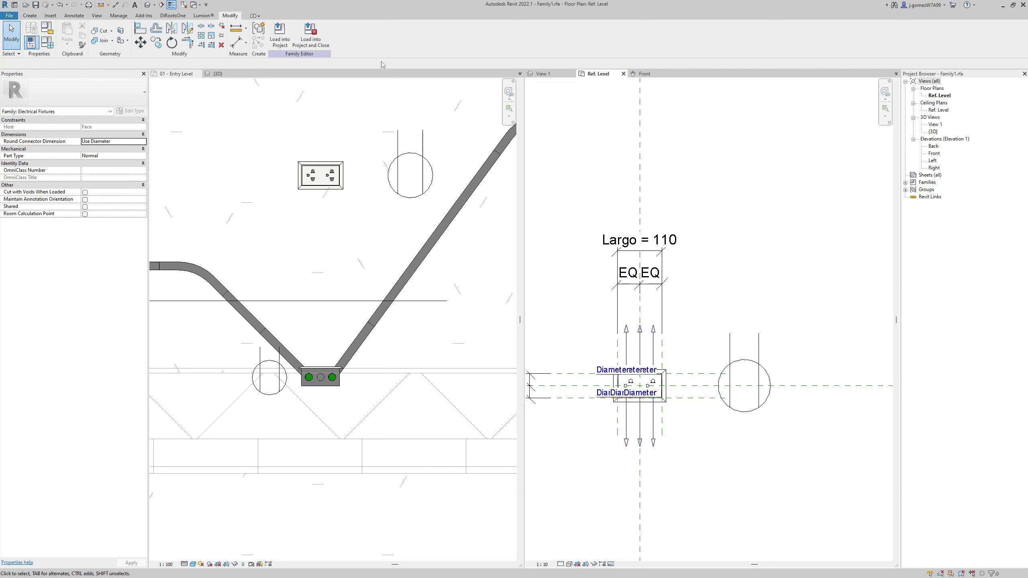
left_click(310, 35)
Overwrite the existing family, then set the Entry Level plan to 1:50 and revert to 1:100.
left_click(472, 275)
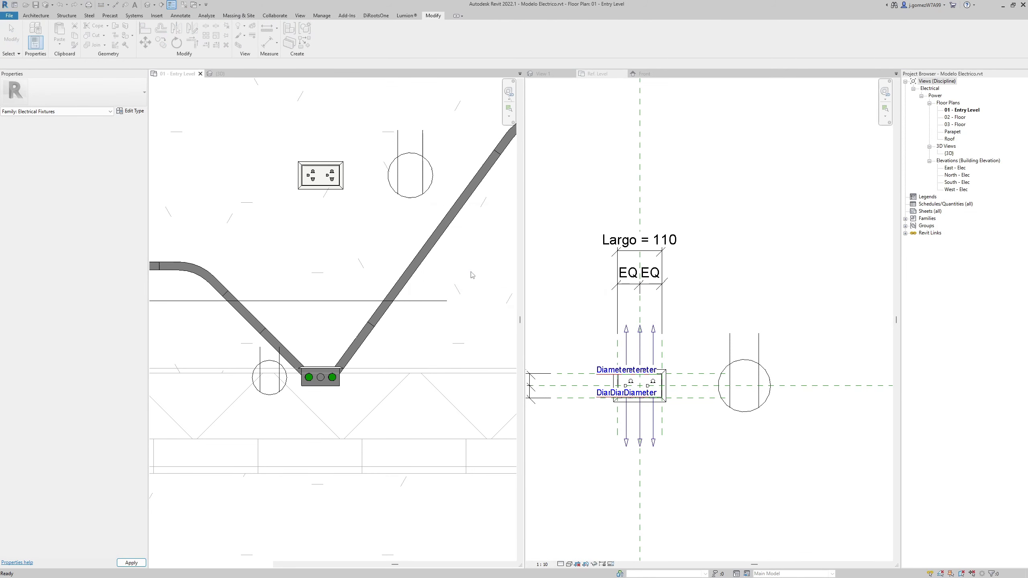
scroll(376, 356, "down", 3)
scroll(356, 352, "down", 3)
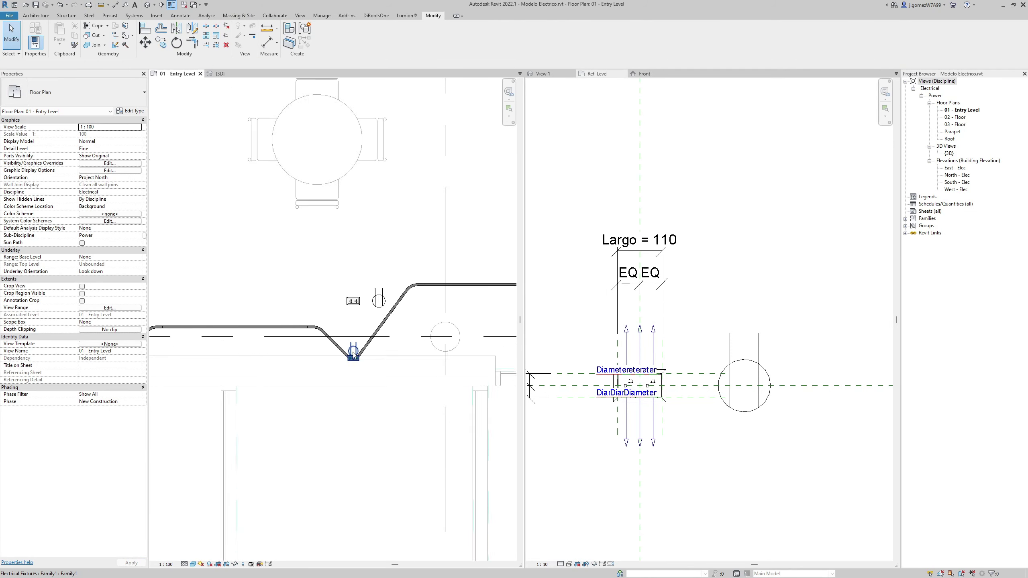
scroll(353, 355, "up", 3)
scroll(353, 355, "up", 2)
left_click(165, 564)
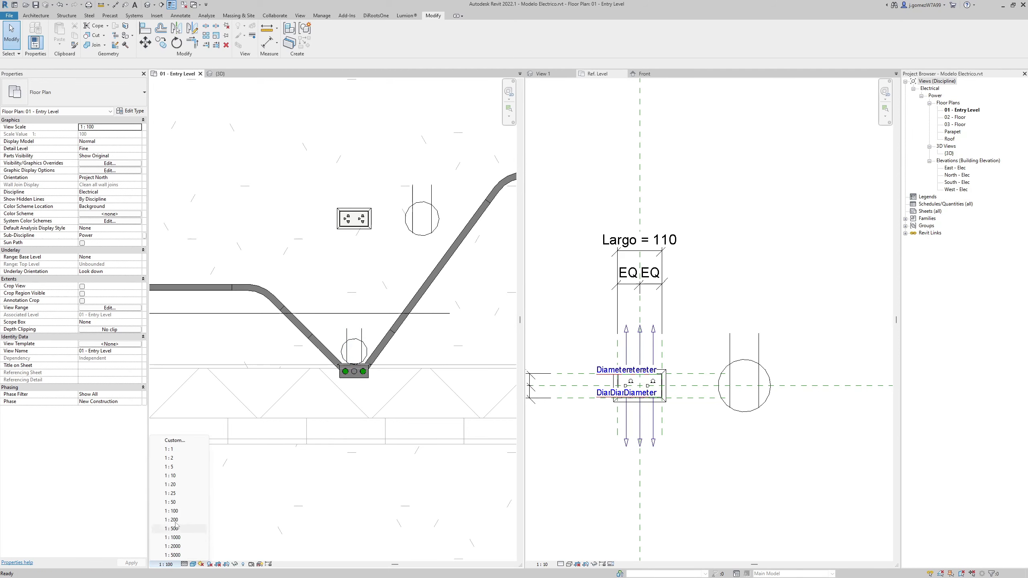
left_click(169, 502)
scroll(325, 375, "down", 2)
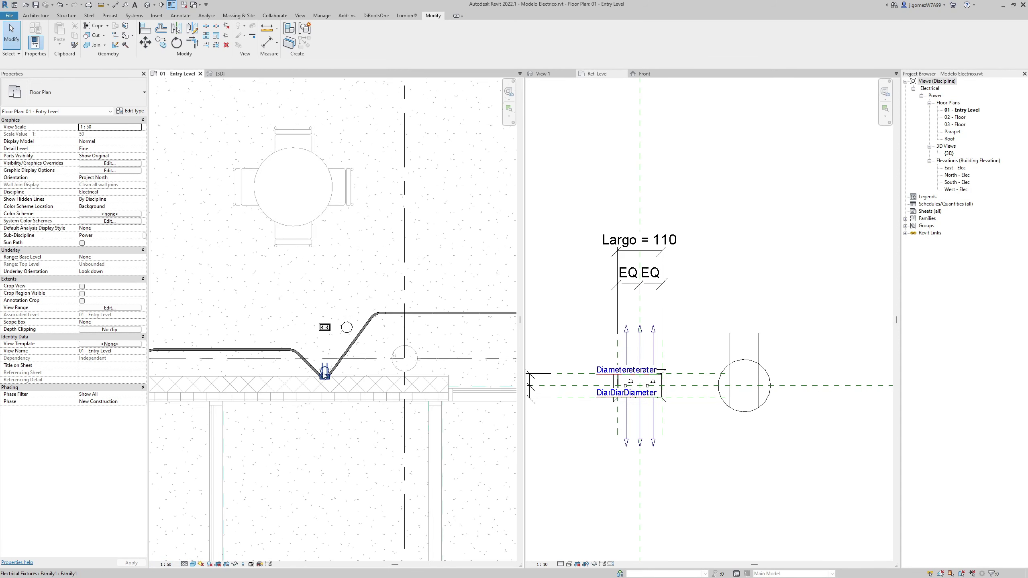
scroll(325, 373, "up", 2)
key("ctrl+z")
scroll(326, 375, "up", 3)
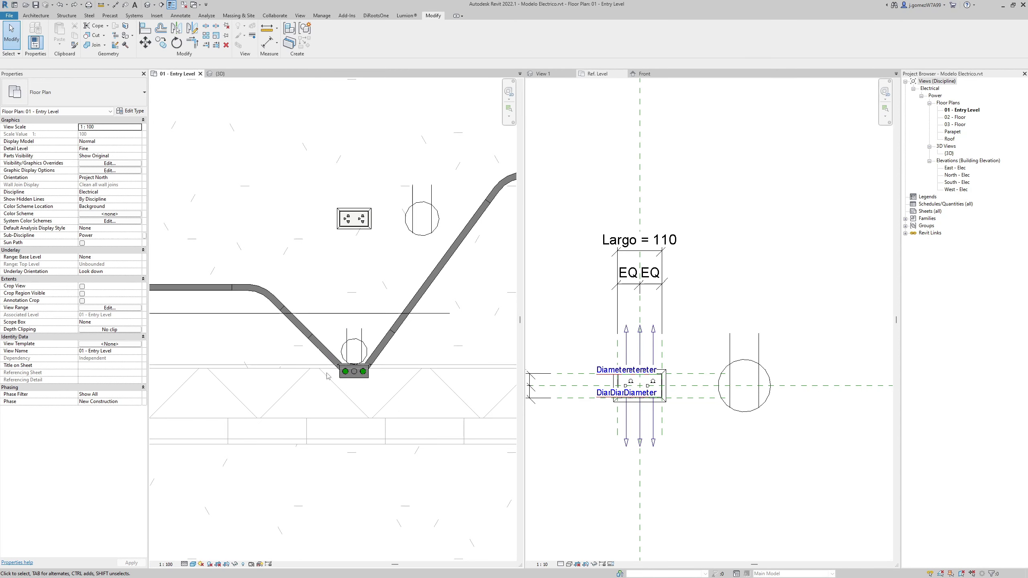
Pan to the wall outlet box, select it to inspect, then reactivate the family view.
middle_click_drag(327, 376, 282, 418)
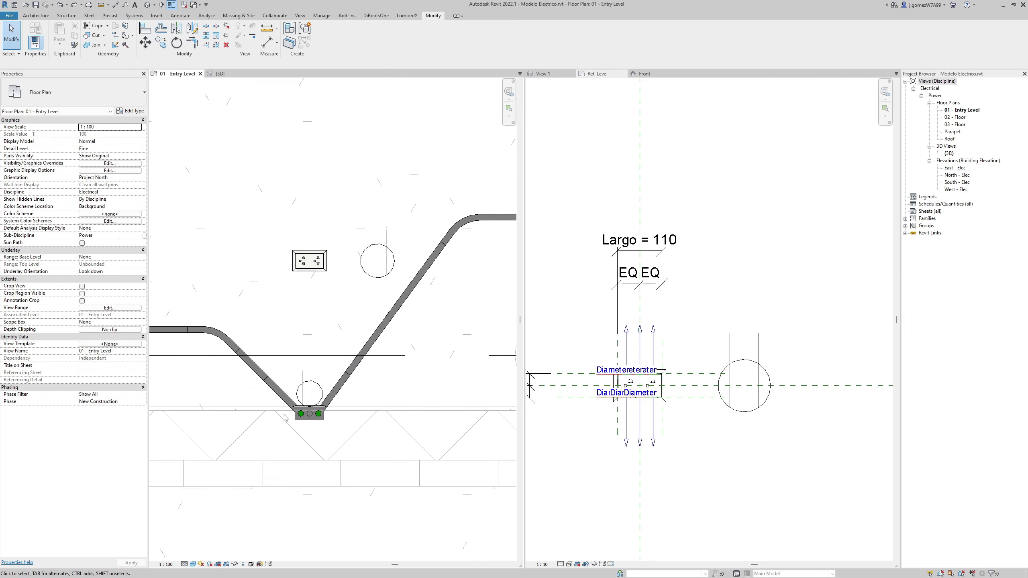
left_click(306, 368)
key("Escape")
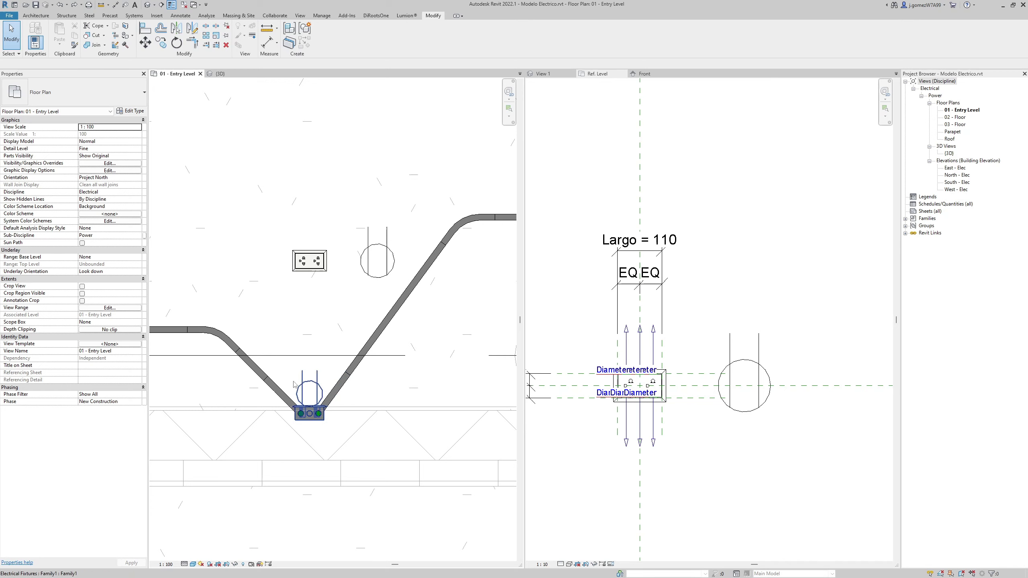
scroll(294, 384, "up", 3)
scroll(294, 365, "down", 3)
scroll(289, 283, "down", 1)
scroll(283, 217, "down", 1)
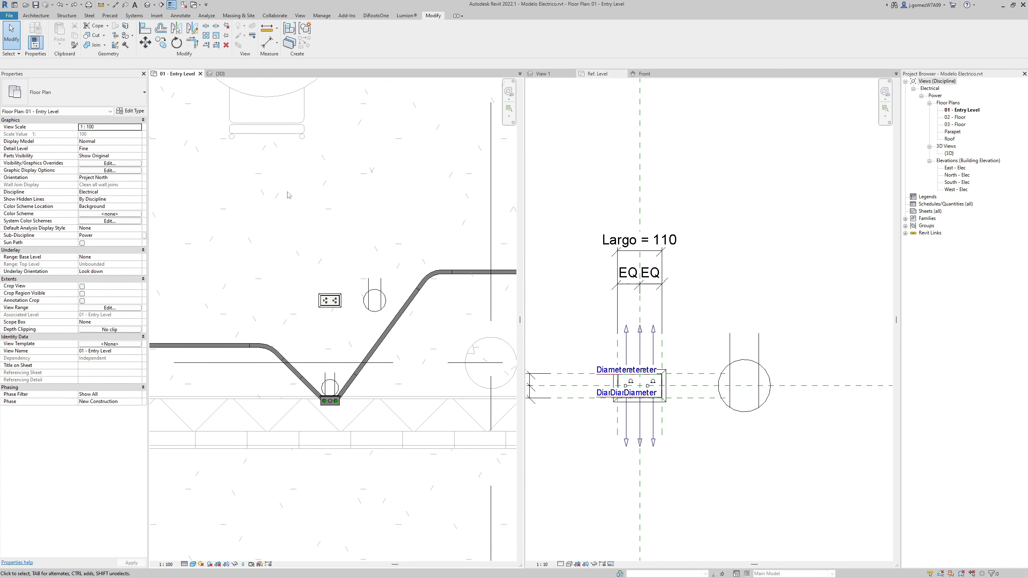
left_click(557, 201)
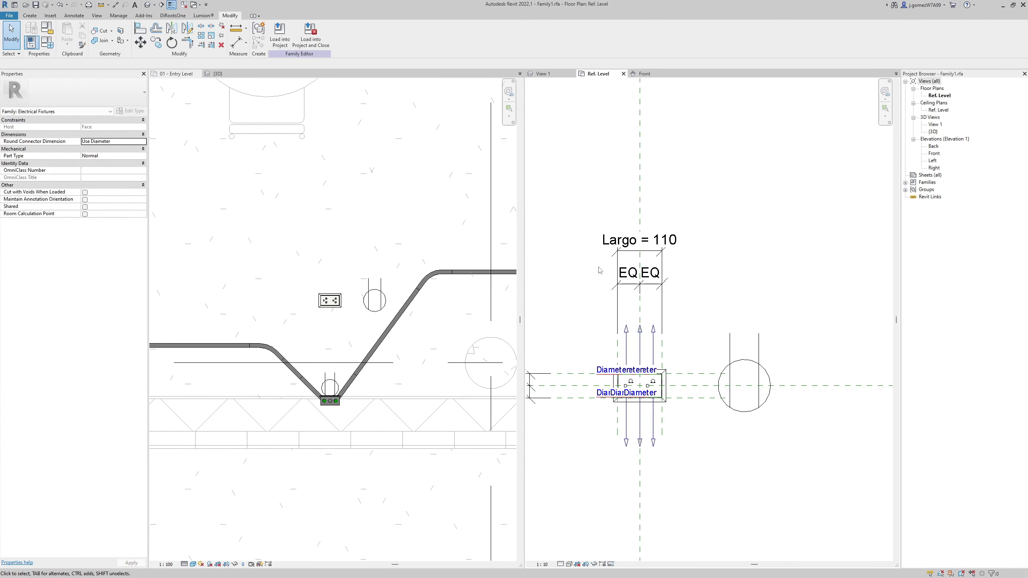
Recentre the symbol in the family's Ref. Level plan, then reactivate the project's 01 - Entry Level plan.
middle_click_drag(708, 347, 696, 349)
left_click(73, 15)
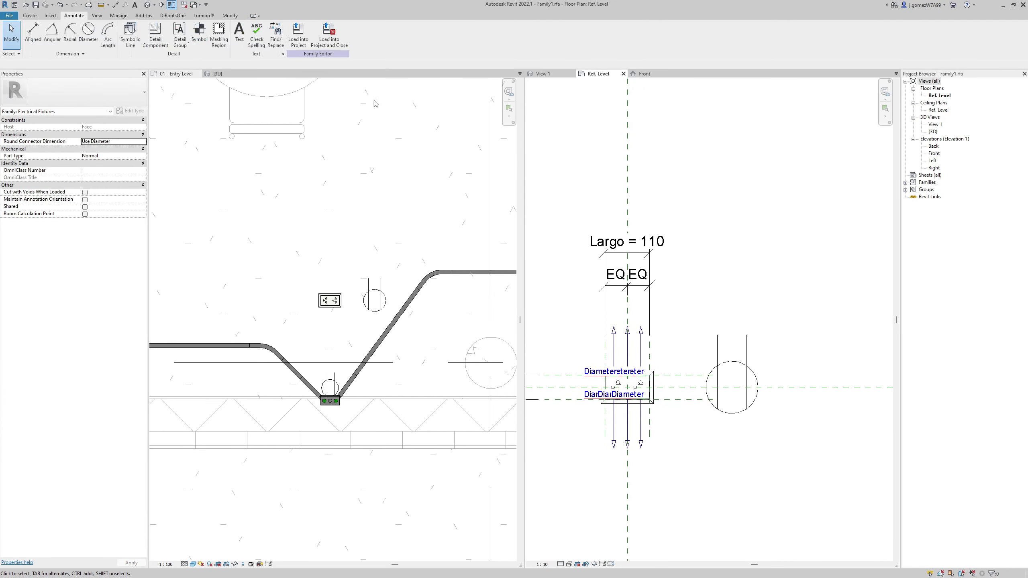
middle_click_drag(681, 308, 689, 255)
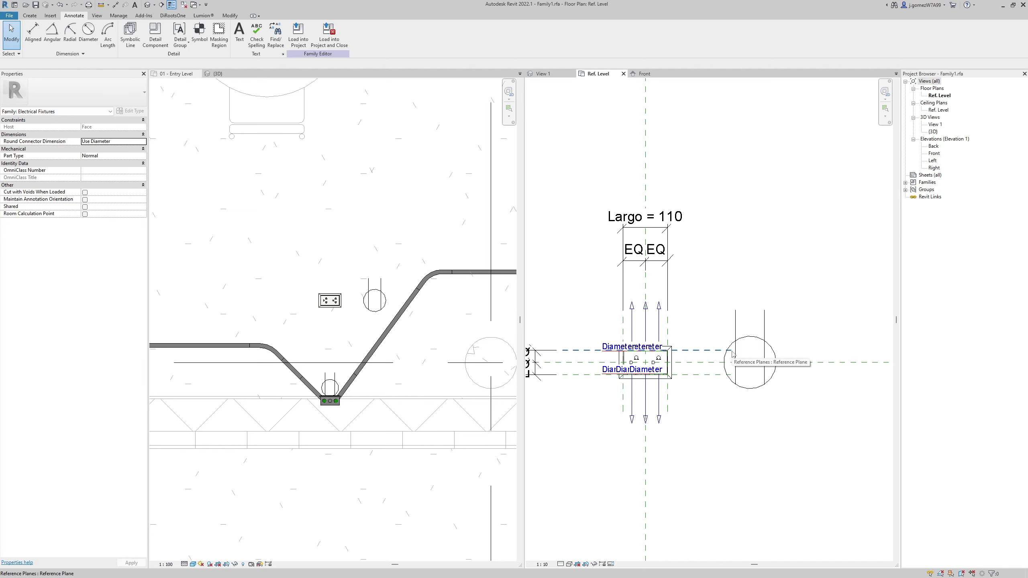
left_click(338, 288)
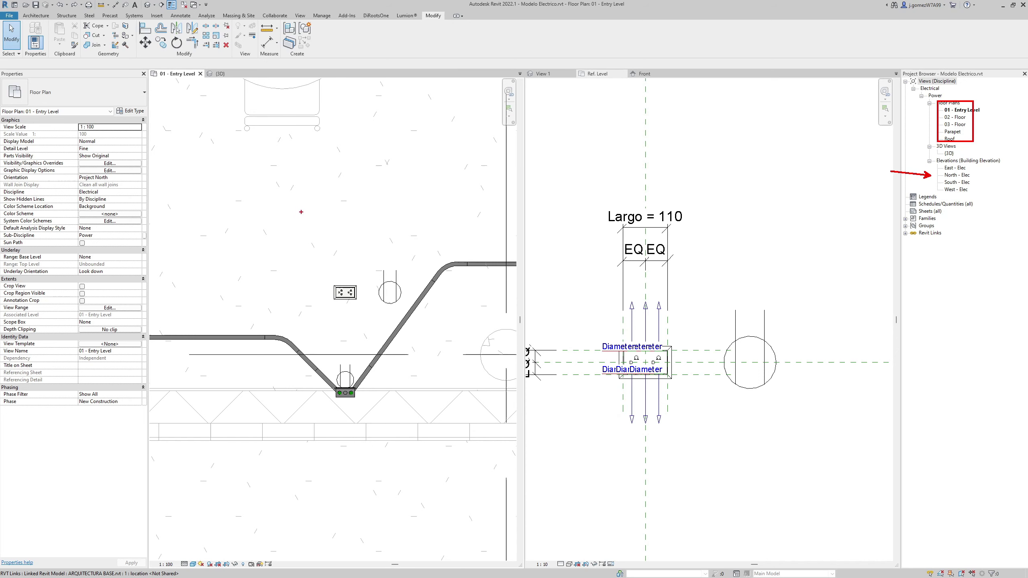
In the 3D view, reset temporary isolation, orbit around the section box, and set discipline to Coordination.
left_click(219, 74)
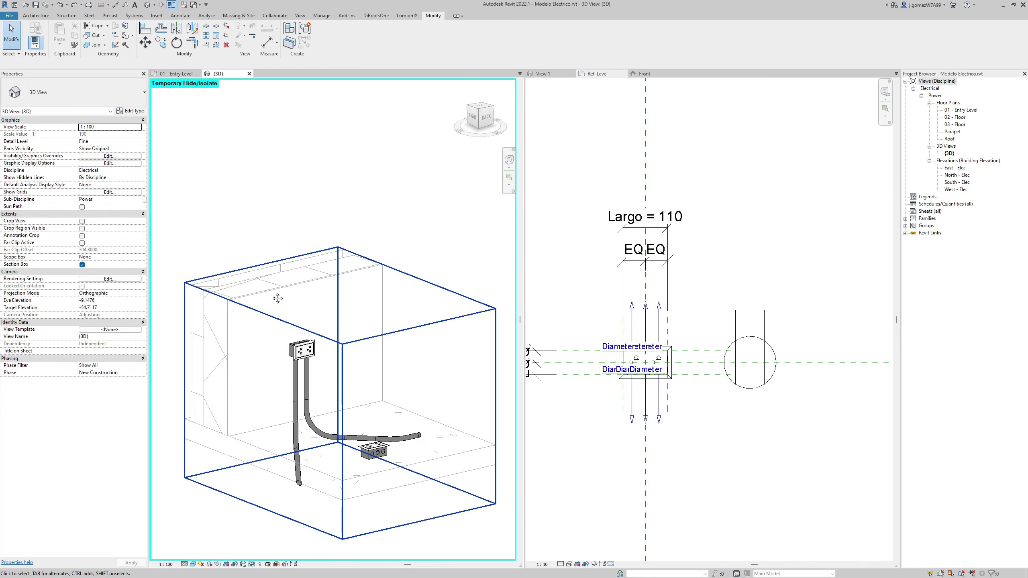
middle_click_drag(308, 308, 367, 383, "shift")
scroll(320, 344, "down", 2)
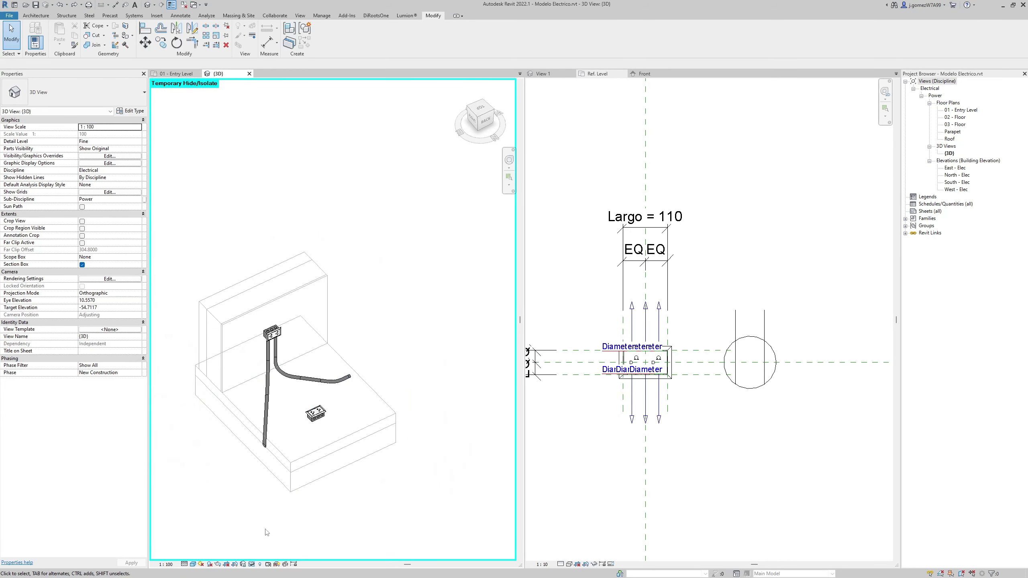
left_click(251, 564)
left_click(284, 556)
left_click(359, 310)
middle_click_drag(359, 311, 392, 260, "shift")
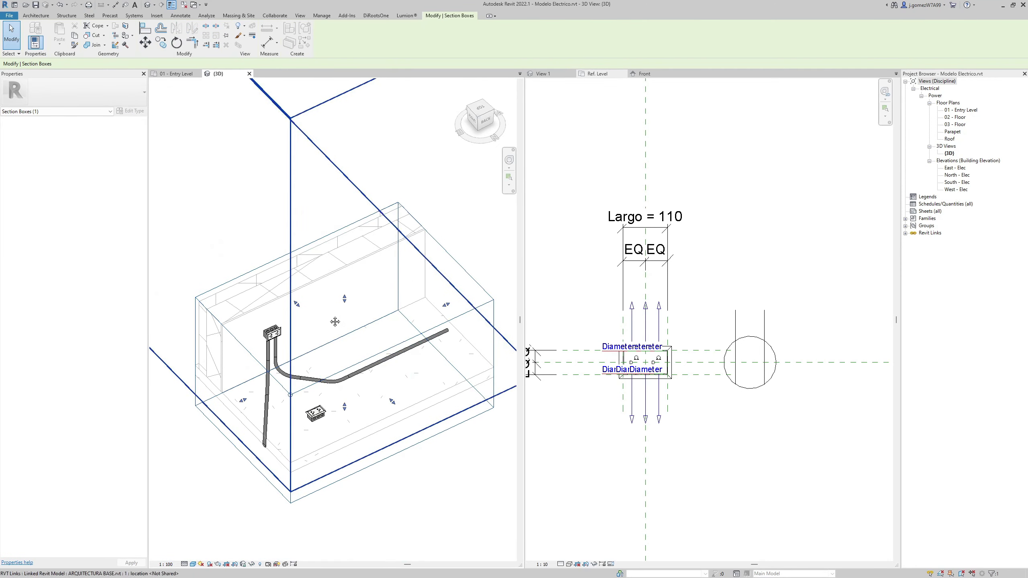
key("Escape")
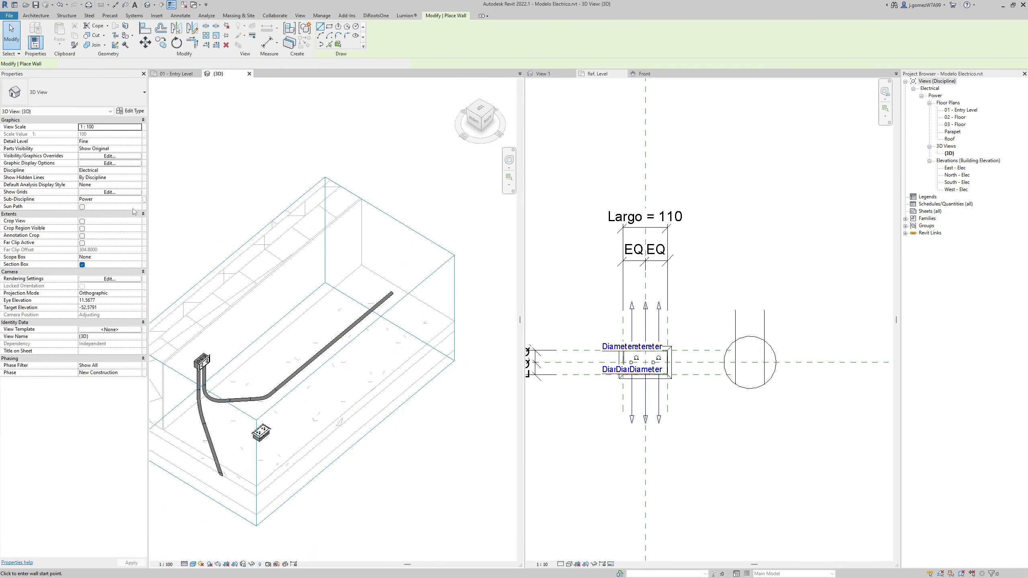
left_click(138, 170)
left_click(105, 207)
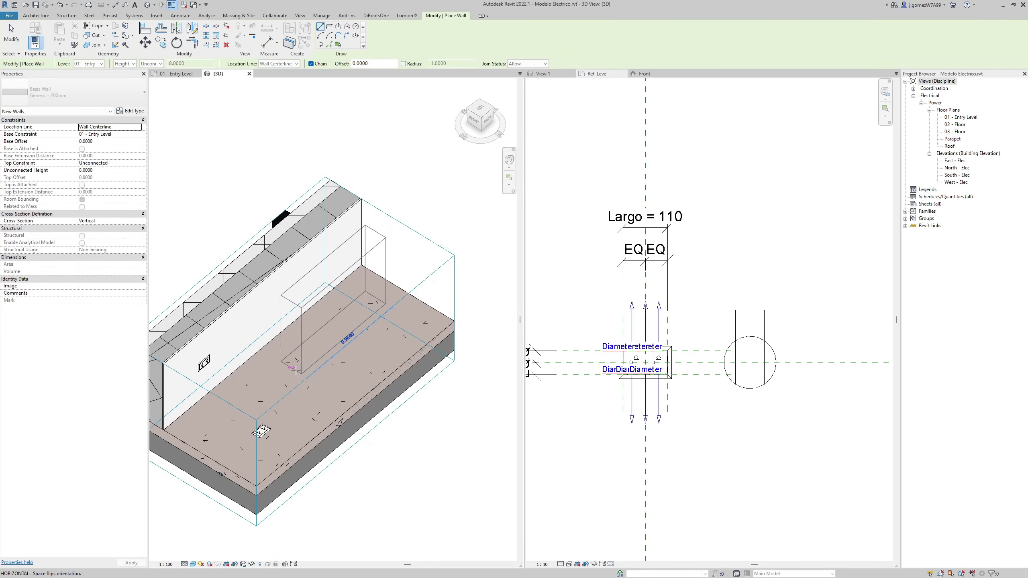
Make the freestanding wall's cross-section slanted at 1° from vertical.
left_click(289, 355)
middle_click_drag(288, 354, 243, 308, "shift")
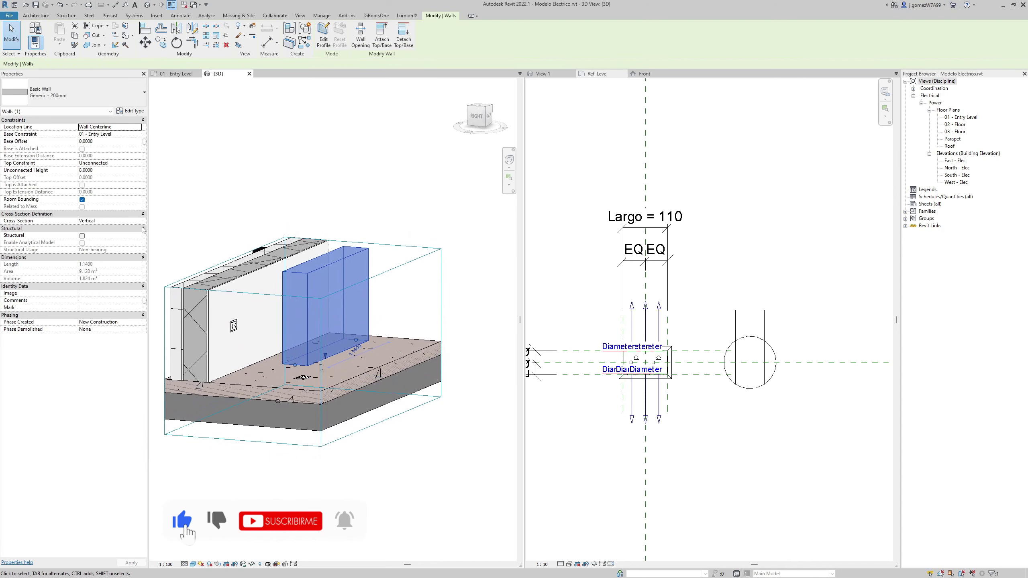
left_click(110, 221)
left_click(117, 234)
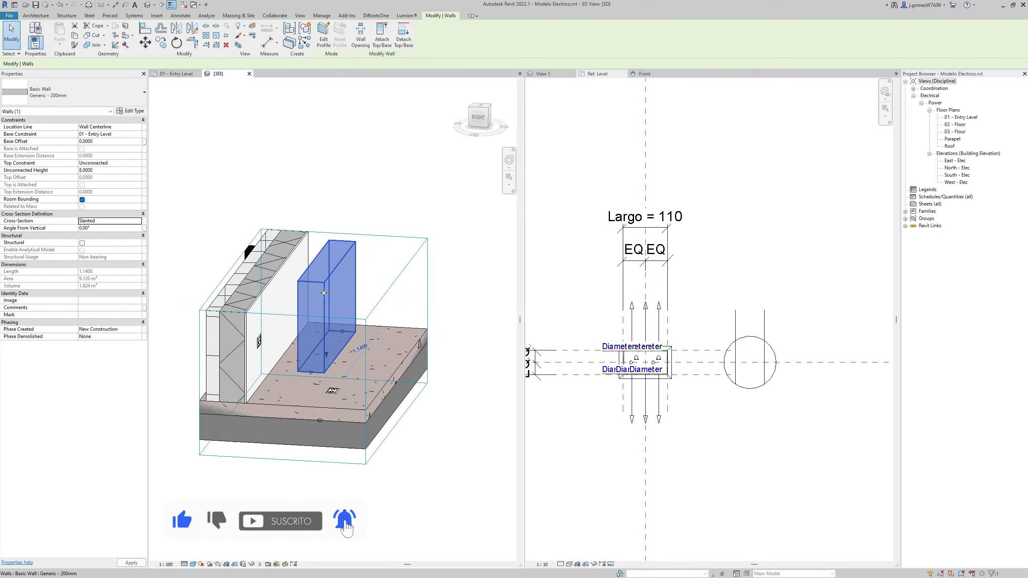
left_click(117, 229)
type("1")
key("Return")
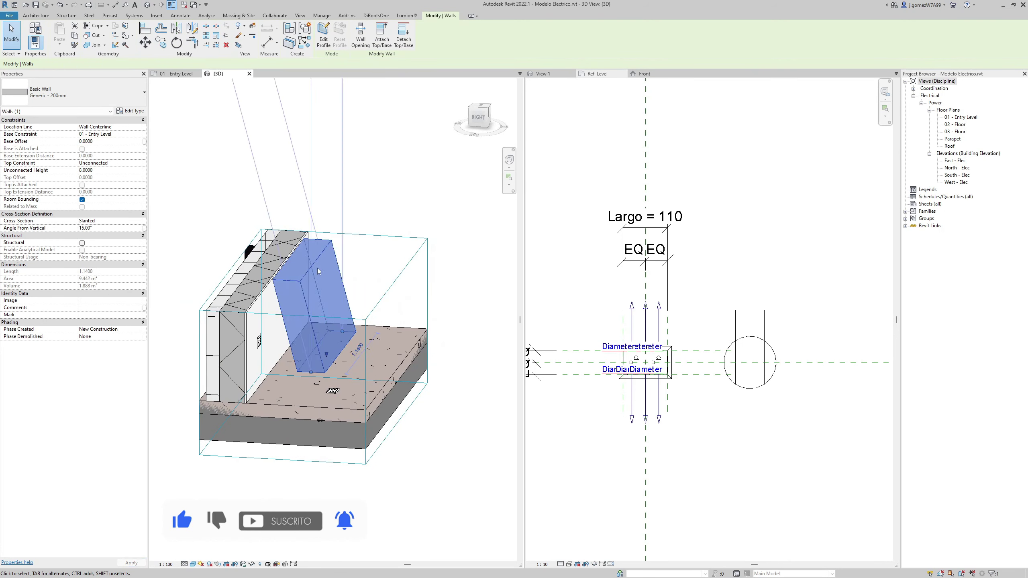
key("Escape")
Start an electrical fixture placement with CM, cancel it, and move to the Entry Level plan.
middle_click_drag(340, 289, 323, 308, "shift")
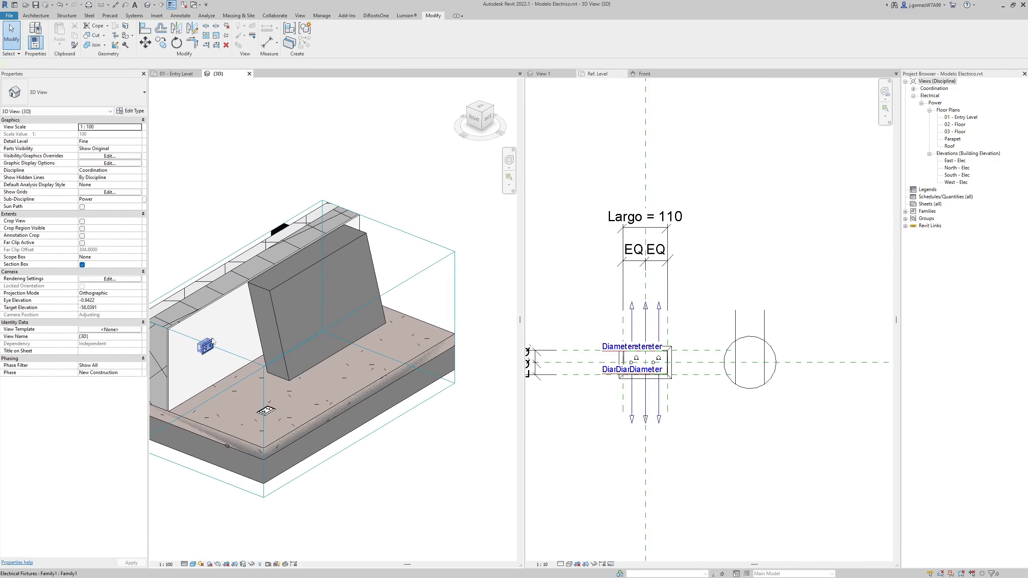
key("c")
key("m")
key("Escape")
key("Escape")
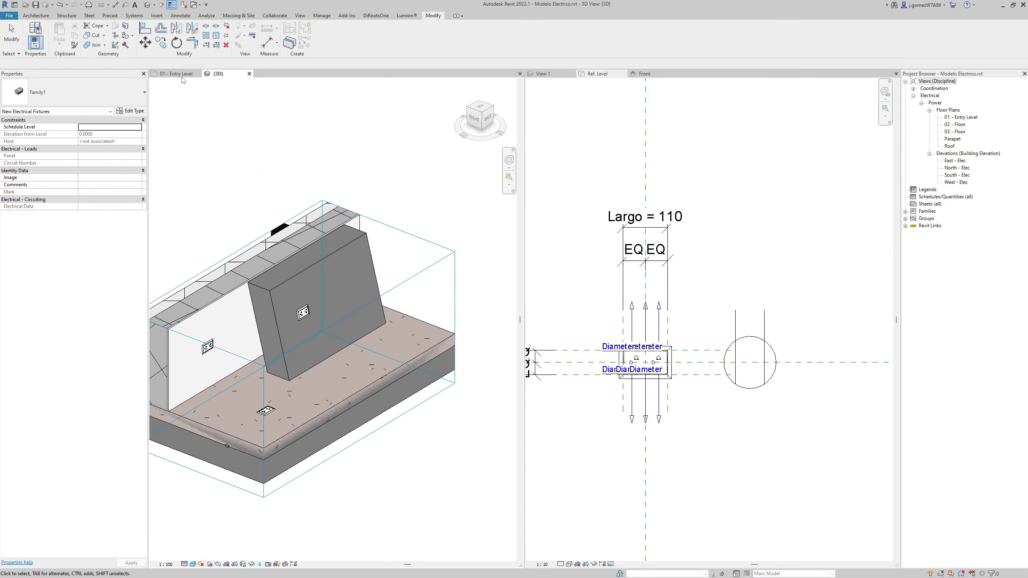
key("ctrl+Tab")
middle_click_drag(271, 278, 305, 273)
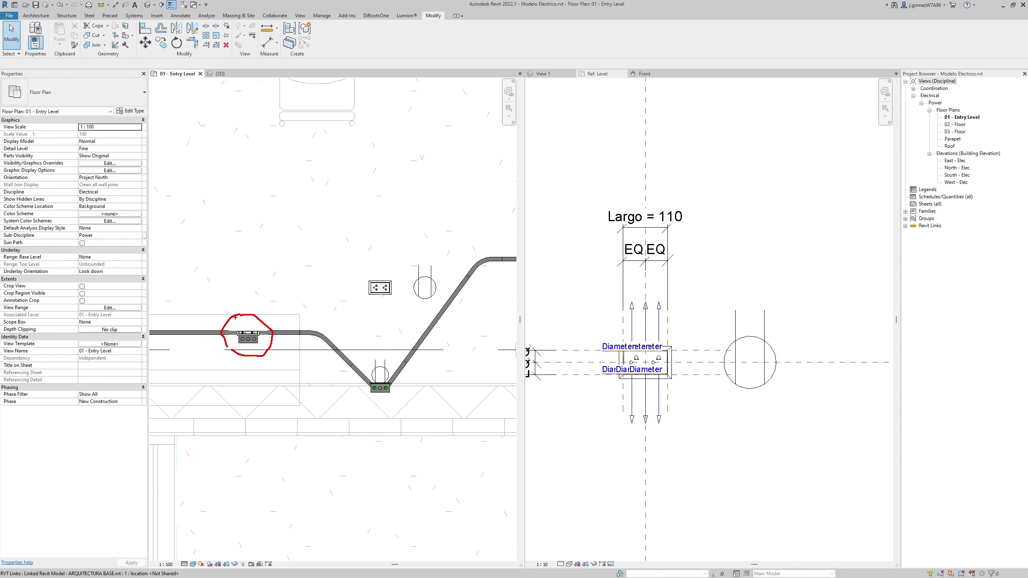
Orbit the 3D view to inspect the outlet boxes placed on the walls.
left_click(219, 74)
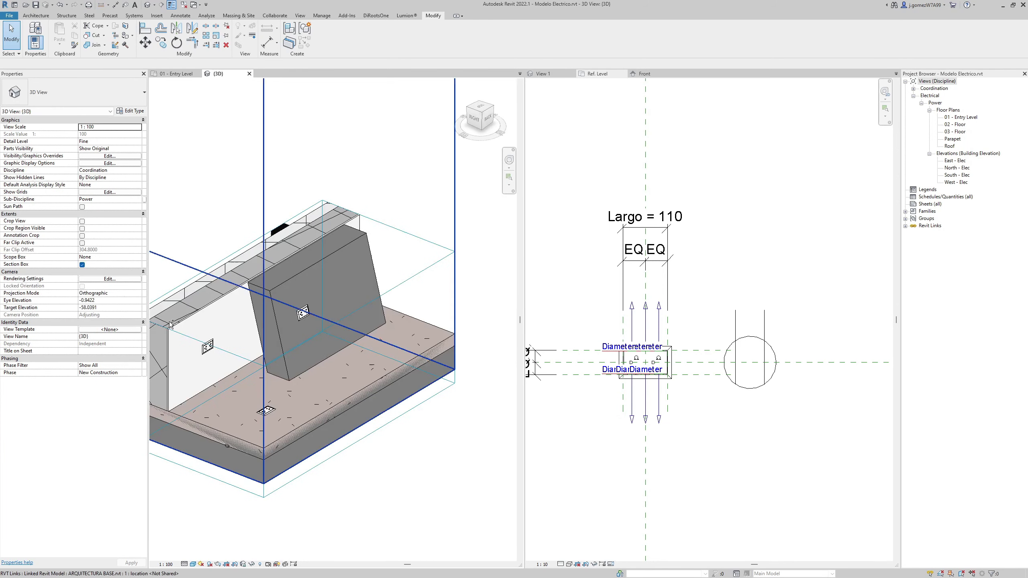
left_click_drag(193, 329, 219, 288)
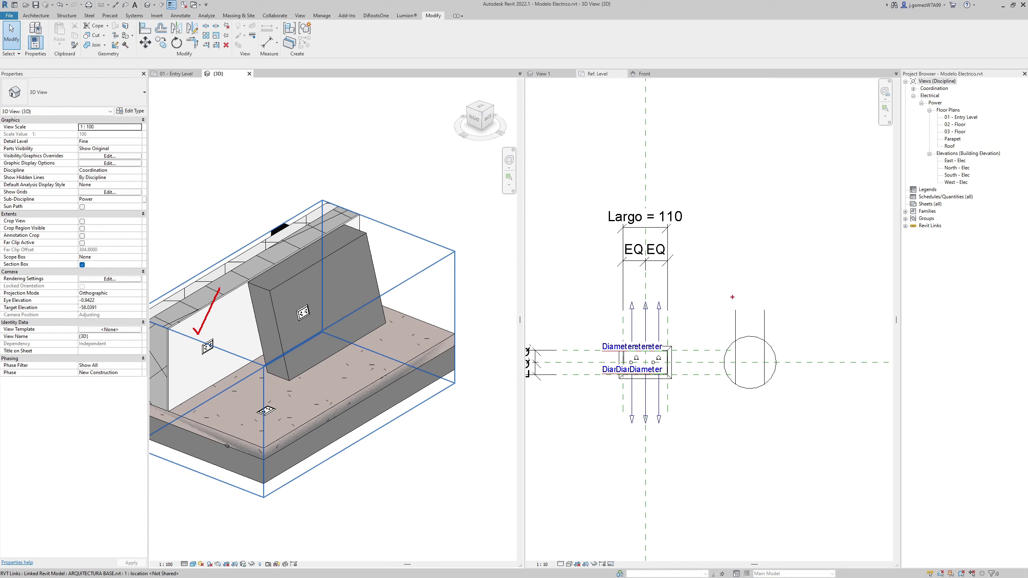
left_click_drag(288, 416, 354, 429)
left_click_drag(771, 335, 792, 286)
left_click_drag(935, 159, 976, 170)
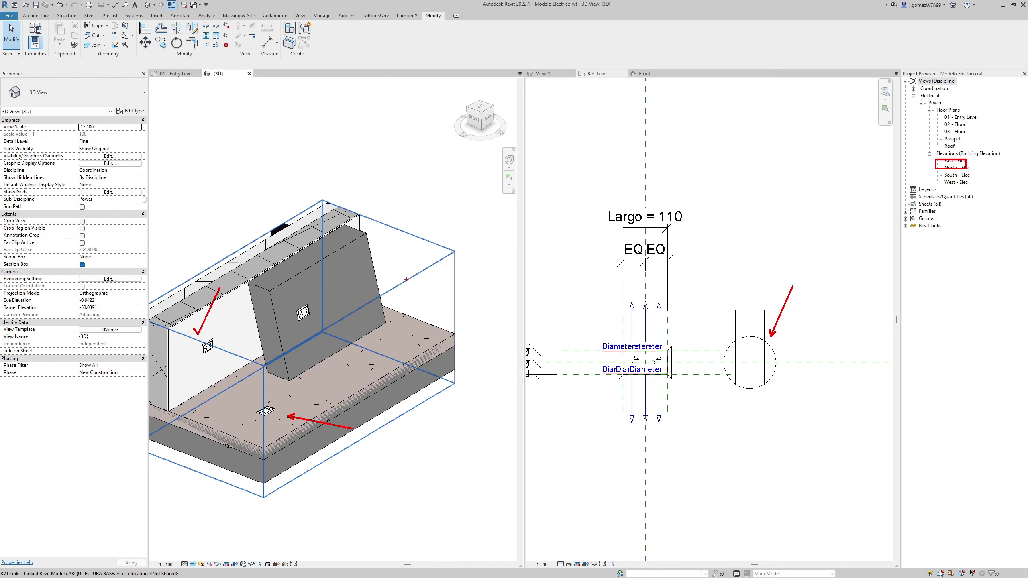
left_click_drag(311, 300, 361, 240)
key("Escape")
Cycle through the Entry Level plan and family plan, then return to the 3D view.
left_click(176, 74)
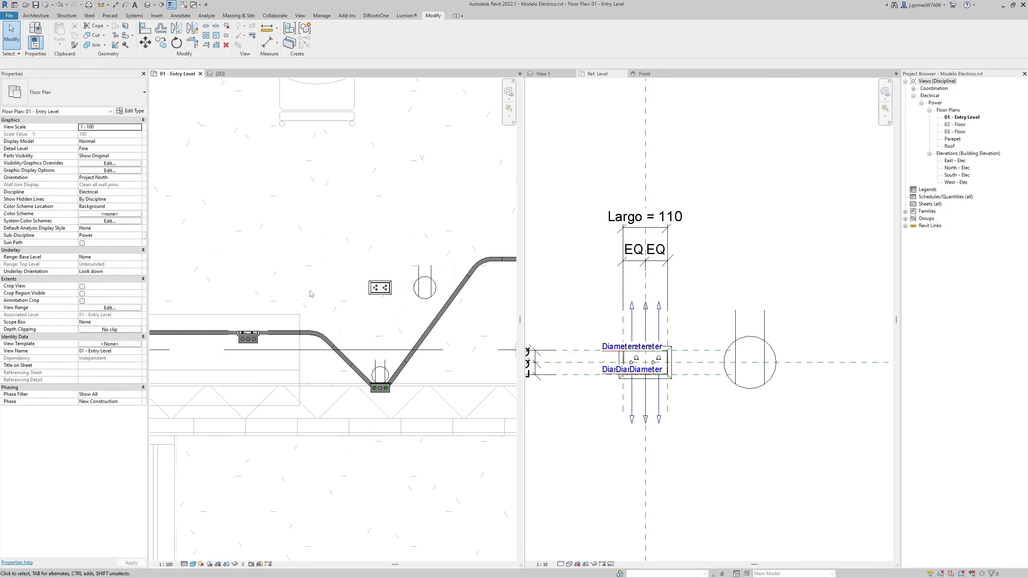
left_click(586, 350)
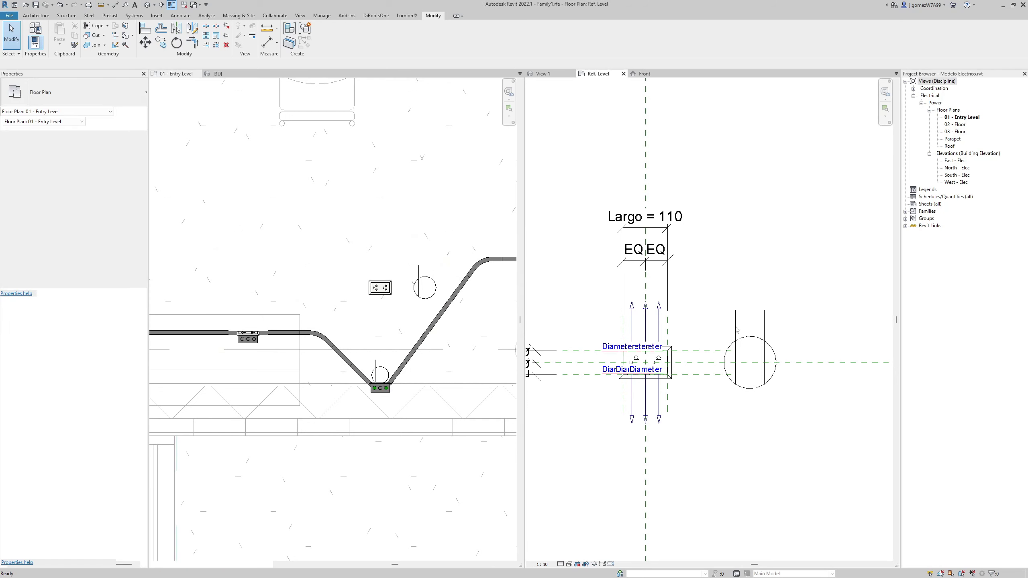
left_click(342, 298)
middle_click_drag(260, 345, 266, 345)
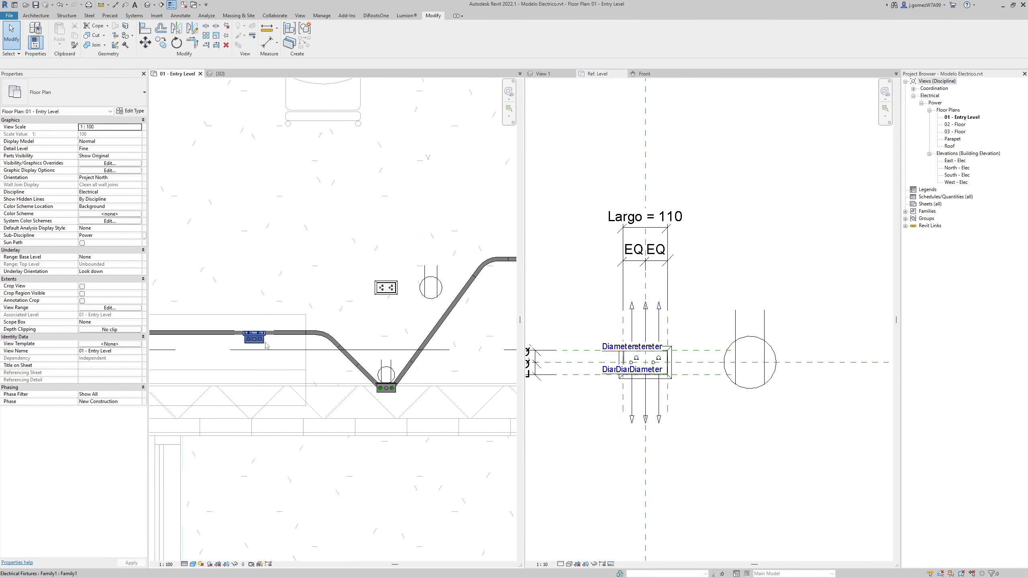
left_click(219, 74)
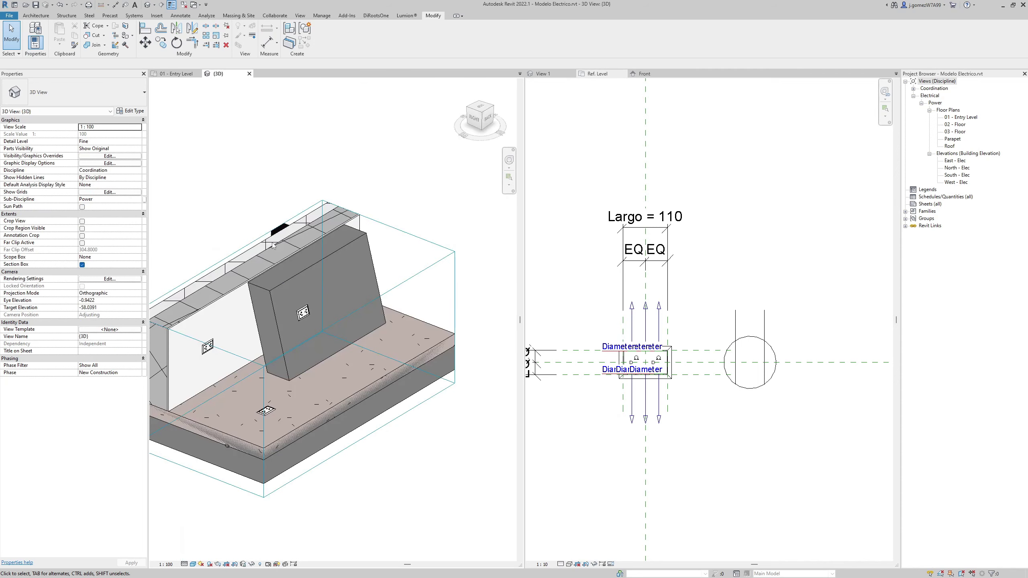
Clear the fixture selection, bring Family1 forward, then reactivate the 01 - Entry Level plan.
key("Escape")
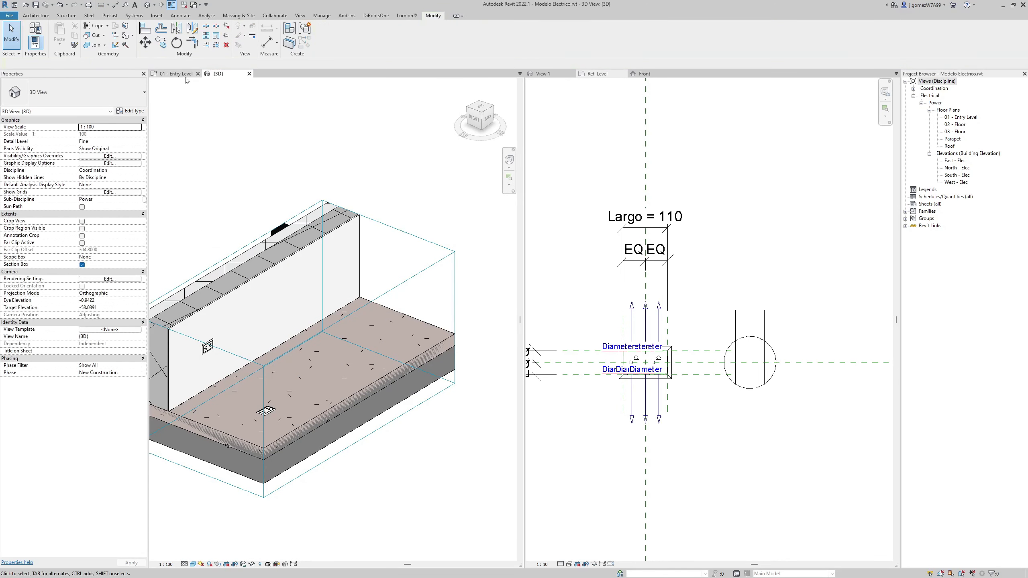
key("ctrl+Tab")
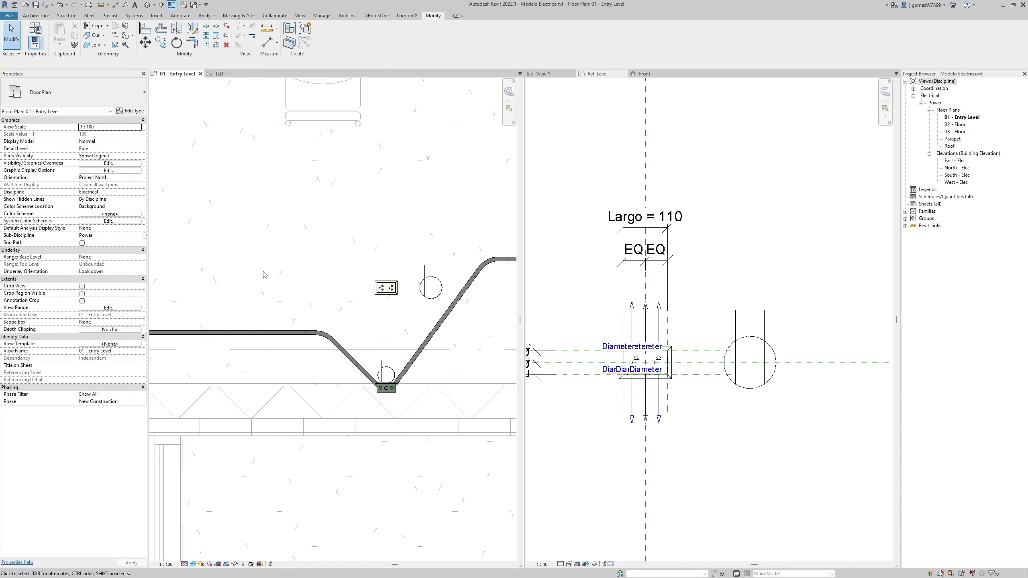
left_click(586, 253)
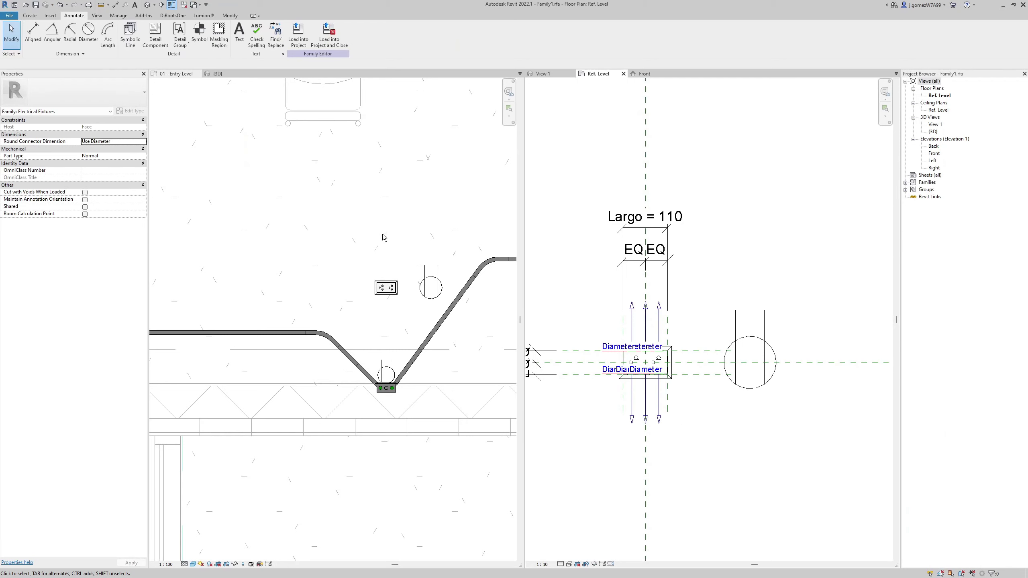
left_click(375, 318)
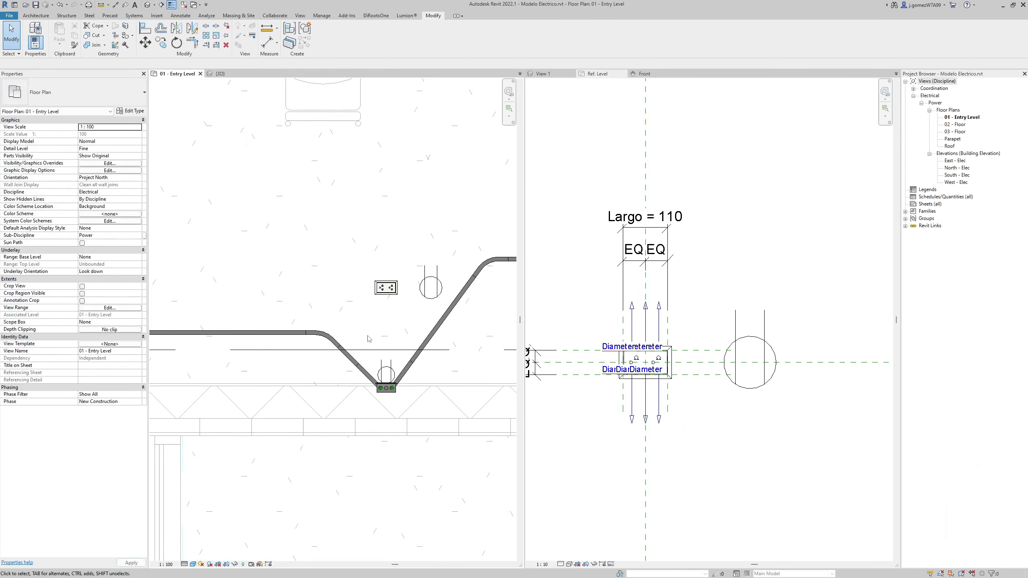
Close the unused view tabs and delete the circle and its two vertical lines from Family1.
left_click(585, 259)
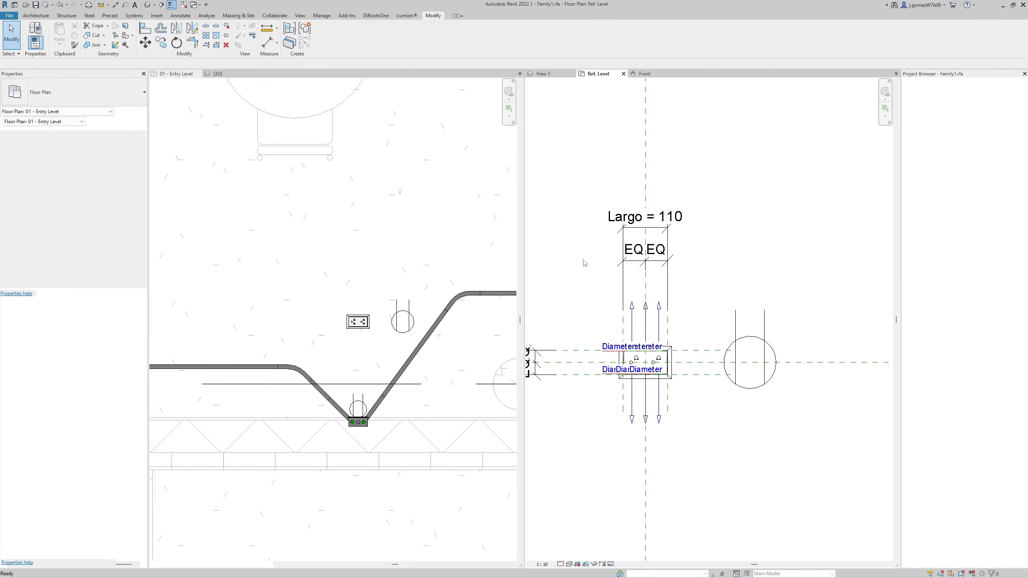
left_click(185, 6)
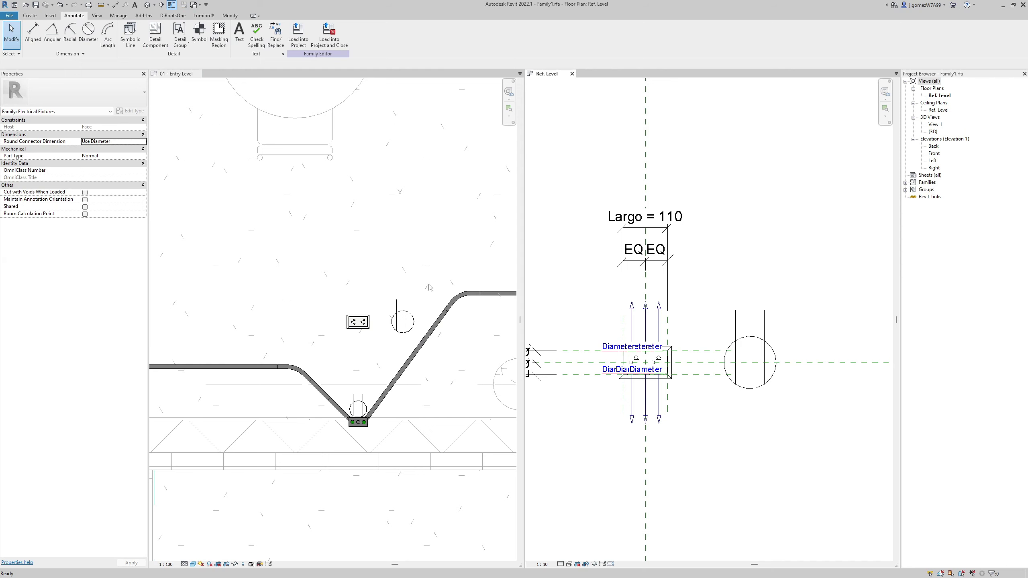
left_click_drag(709, 299, 814, 428)
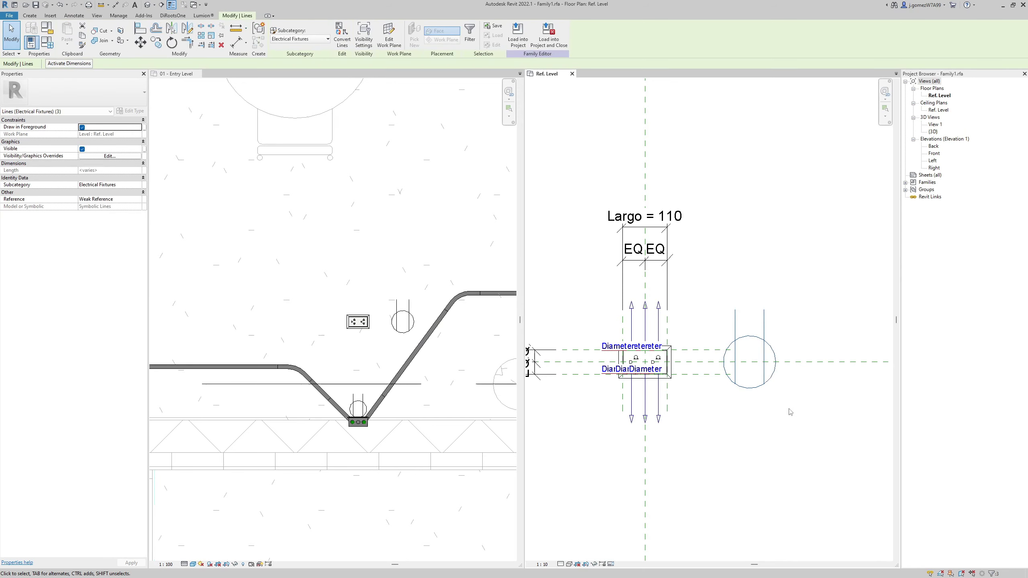
middle_click_drag(736, 367, 727, 387)
key("Delete")
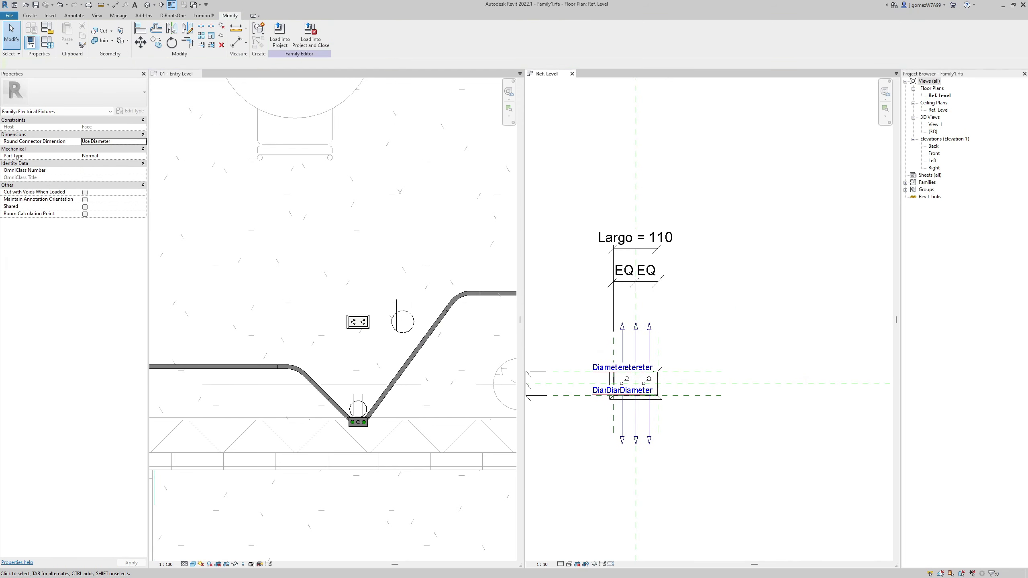
left_click(9, 17)
mouse_move(27, 45)
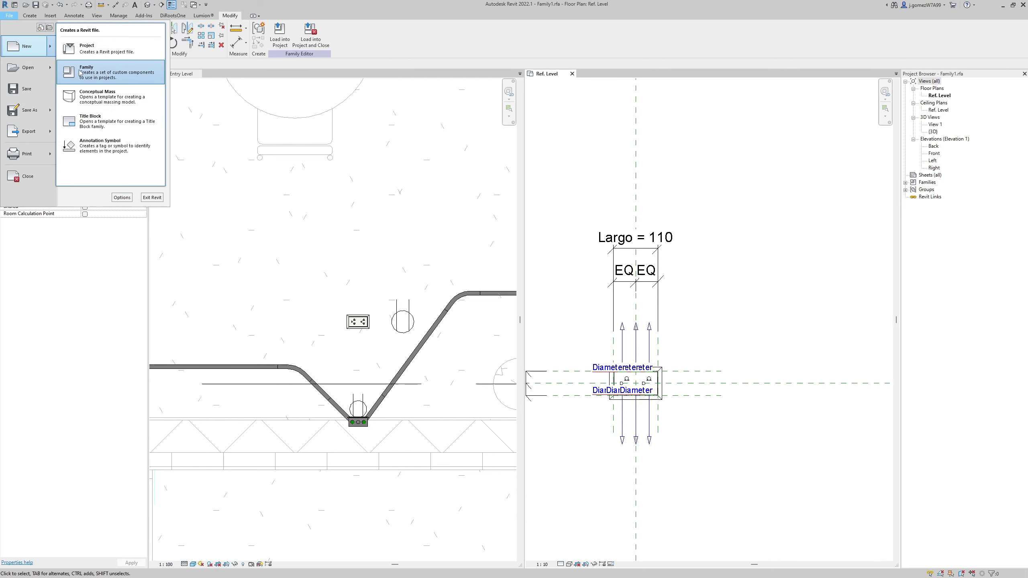
Create Family2 from Metric Generic Annotation.rft and delete its default red note.
left_click(96, 151)
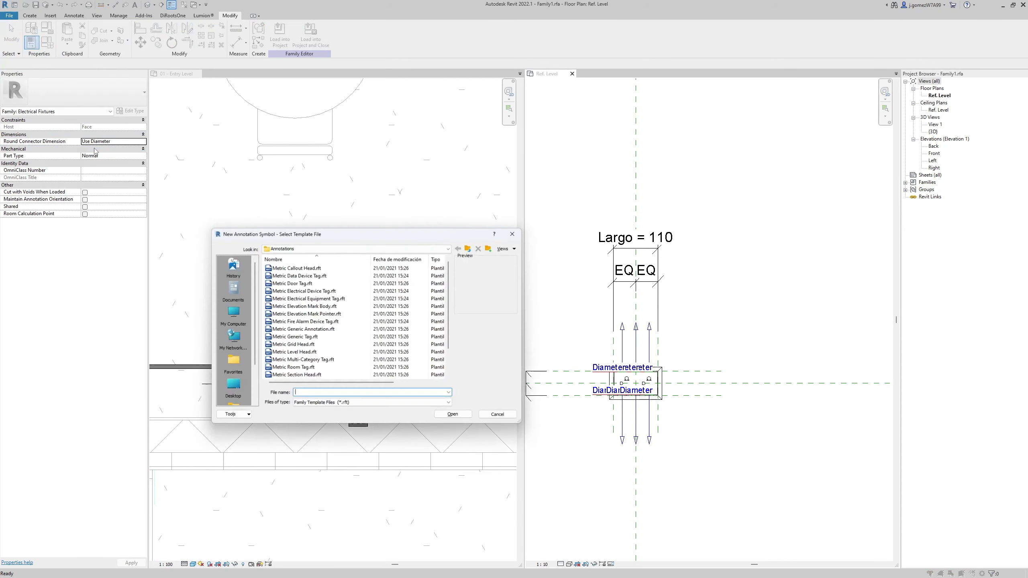
left_click(300, 329)
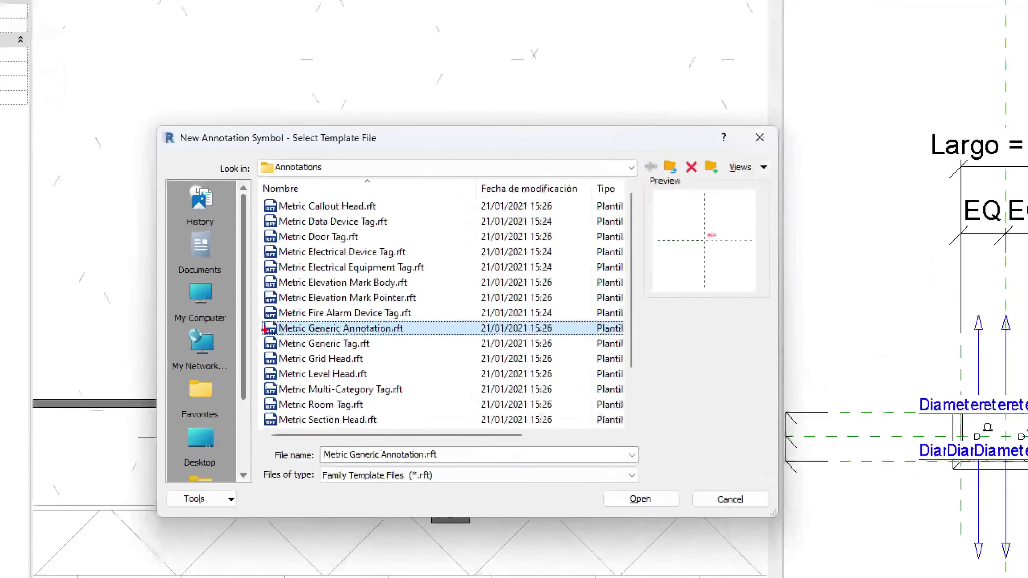
left_click_drag(381, 343, 245, 346)
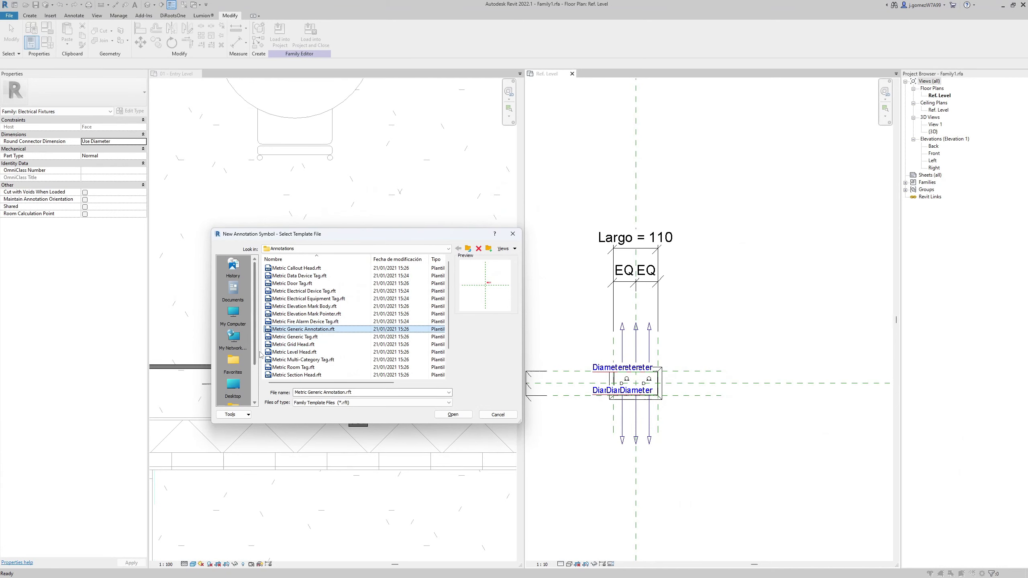
left_click(444, 415)
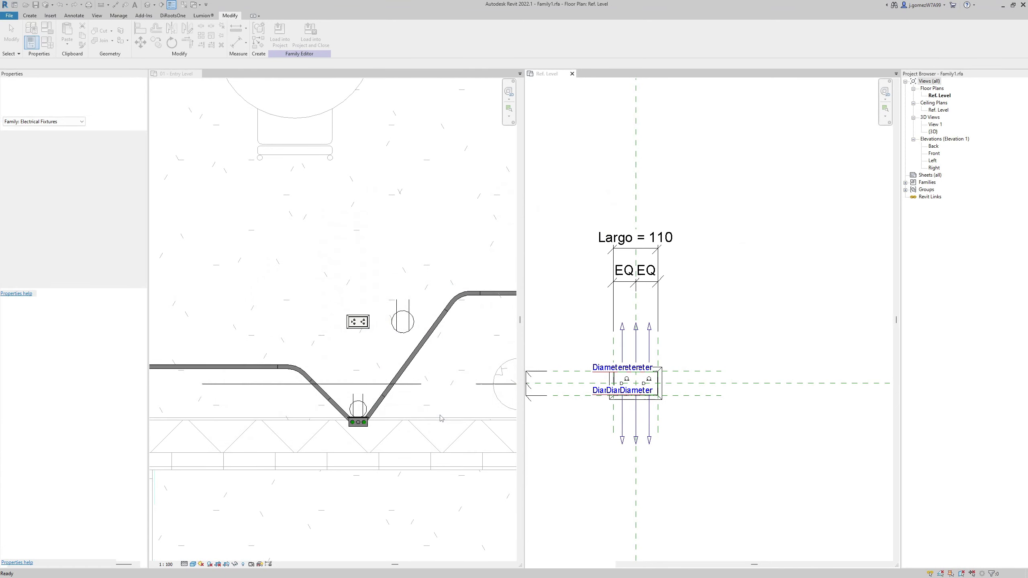
mouse_move(725, 303)
middle_mouse_down()
mouse_move(661, 386)
mouse_move(727, 357)
middle_mouse_up()
left_click(675, 362)
key("Delete")
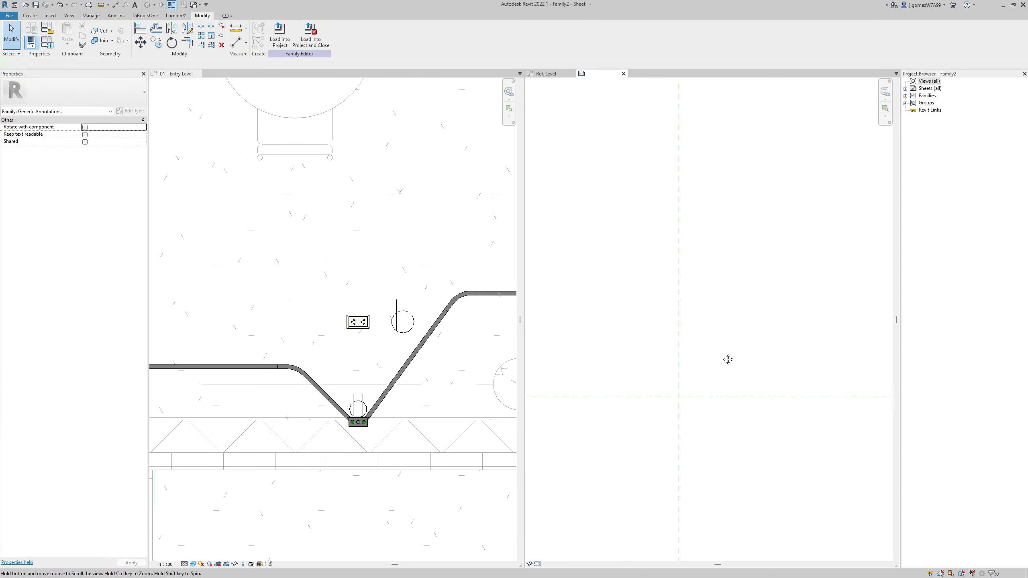
Draw a circle of symbol lines centred on the reference-plane crossing.
middle_click_drag(656, 413, 671, 387)
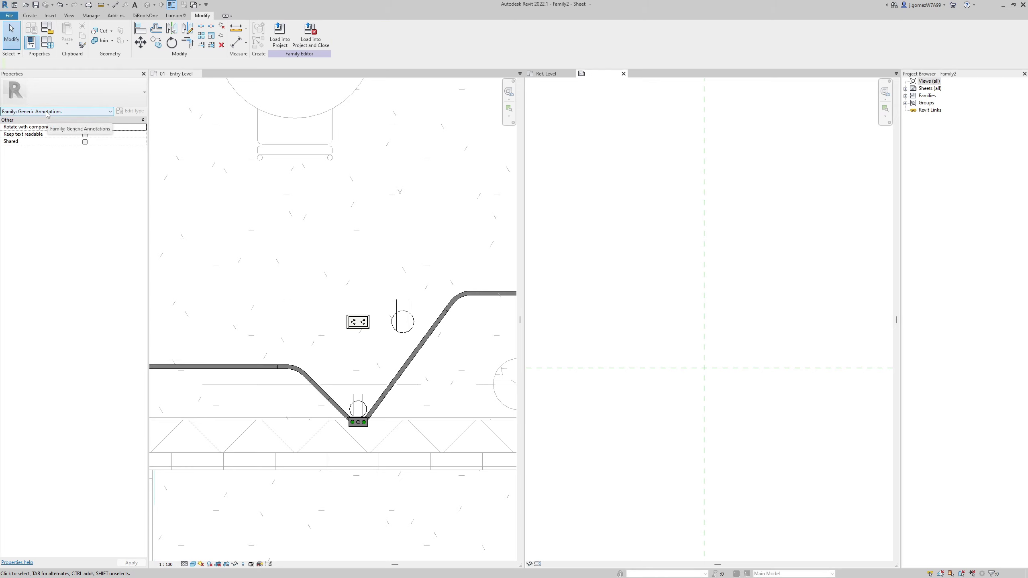
left_click(38, 16)
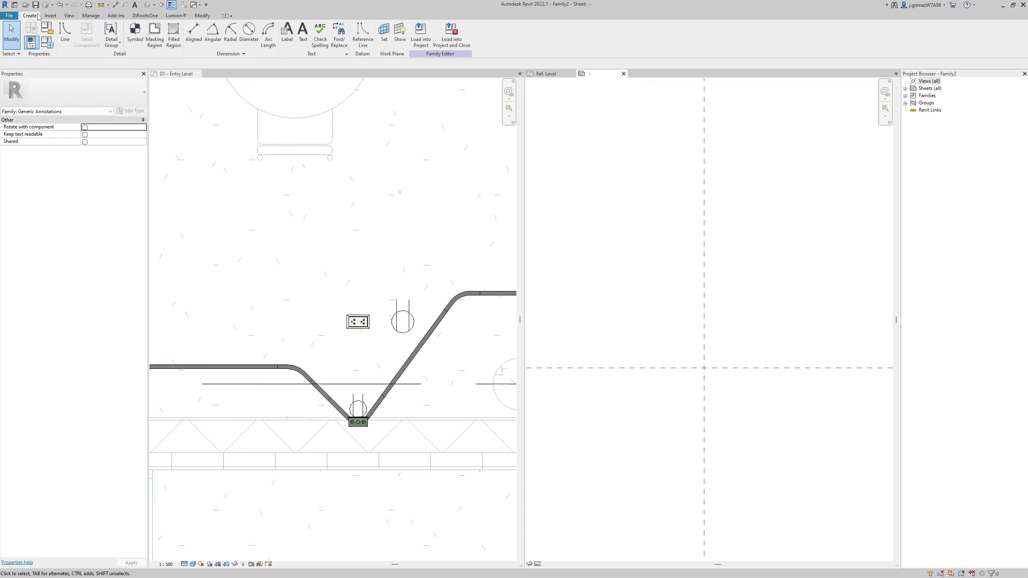
left_click(65, 37)
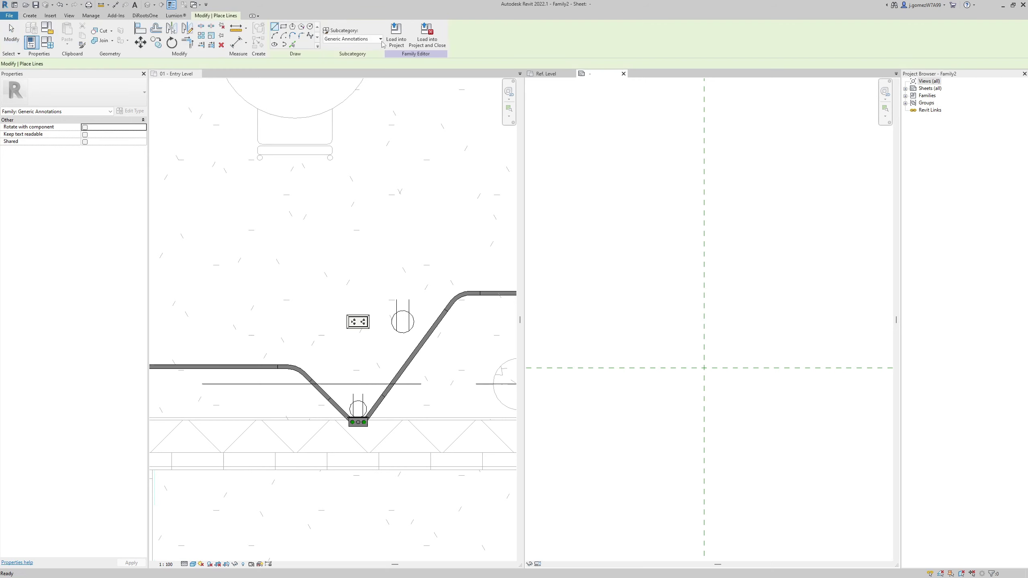
left_click(700, 369)
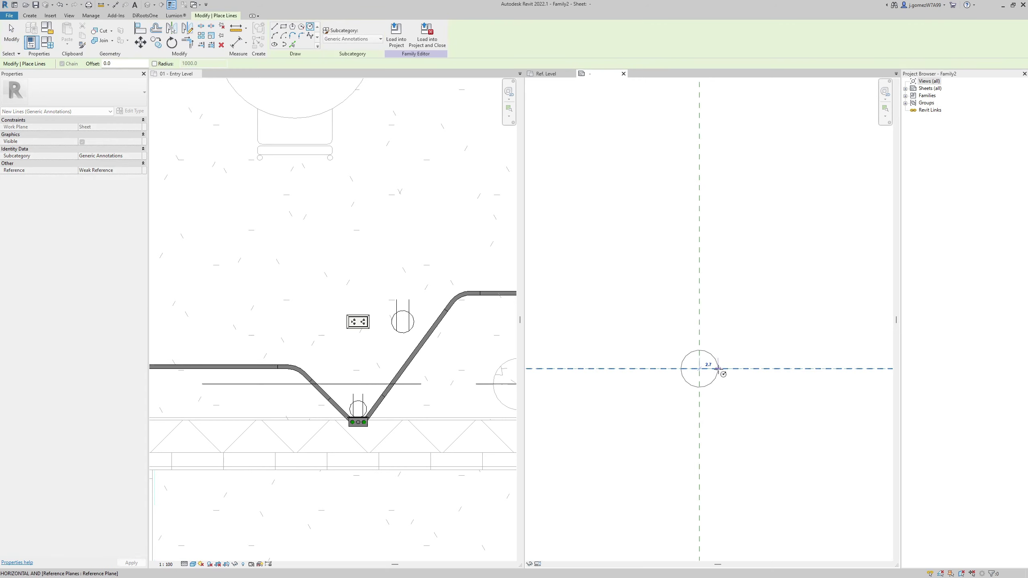
left_click(728, 368)
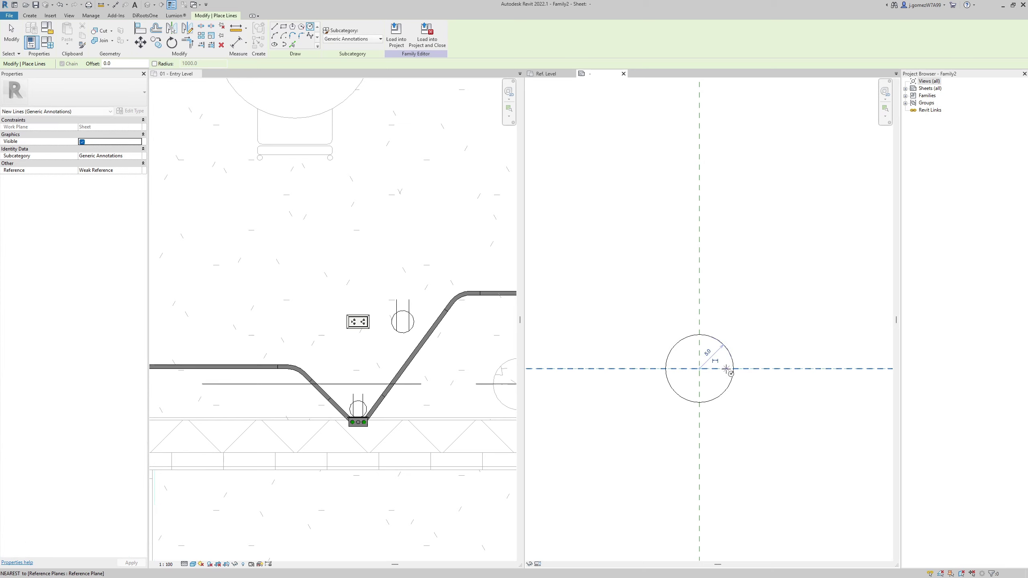
scroll(713, 369, "up", 2)
Draw a vertical line rising from the circle's edge, then recentre the symbol in the view.
left_click(274, 27)
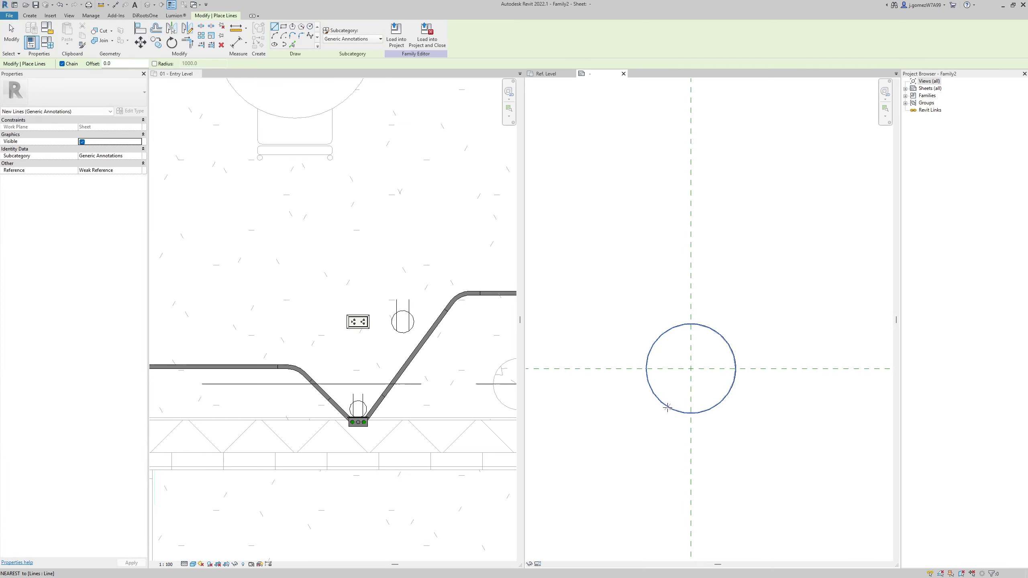
left_click(667, 406)
left_click(667, 290)
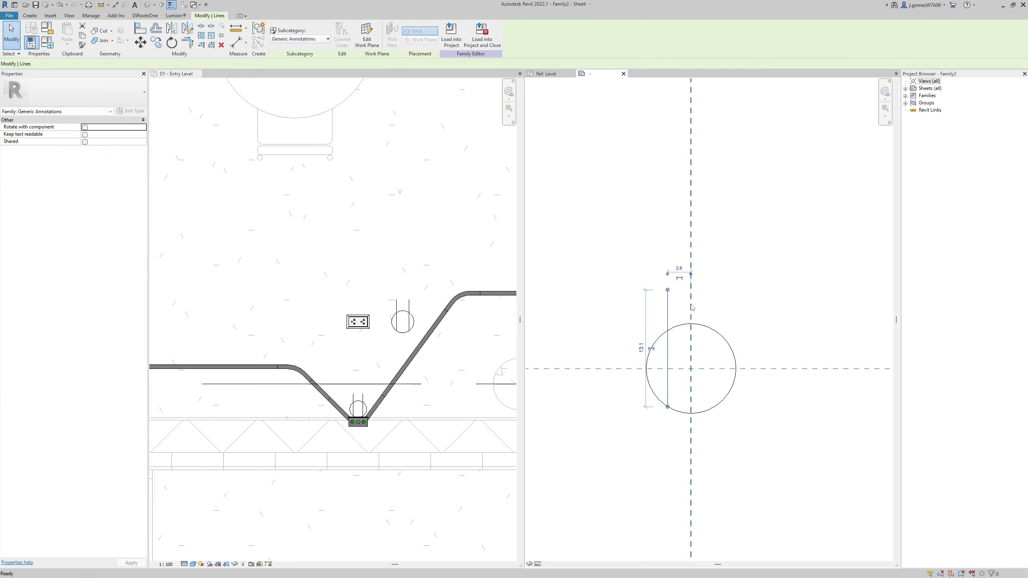
key("Escape")
key("Escape")
scroll(579, 338, "down", 2)
scroll(579, 338, "down", 2)
middle_click_drag(579, 338, 637, 356)
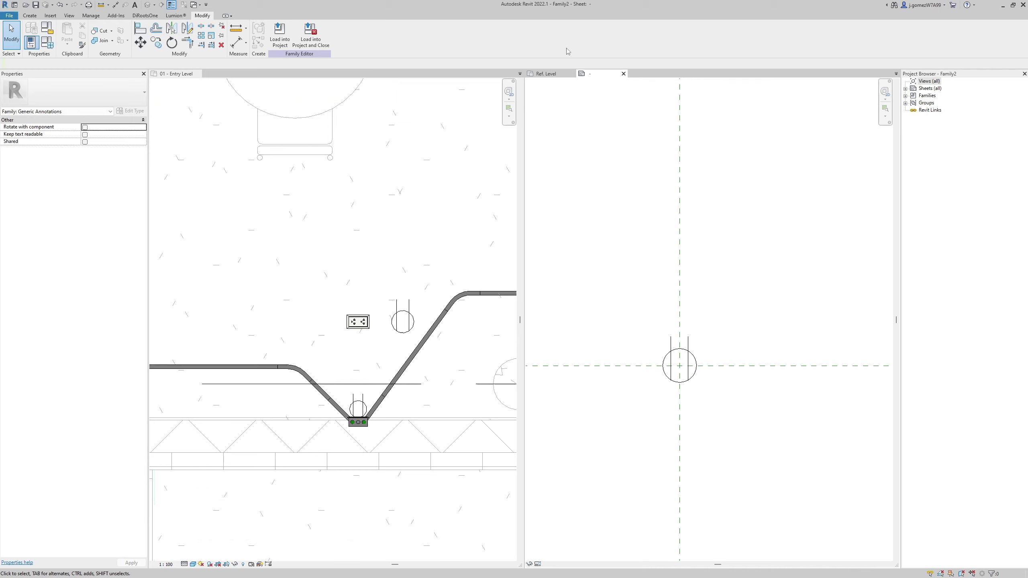
Load the symbol into Family1.rfa and place it beside the box on the reference plane.
left_click(279, 35)
left_click(462, 255)
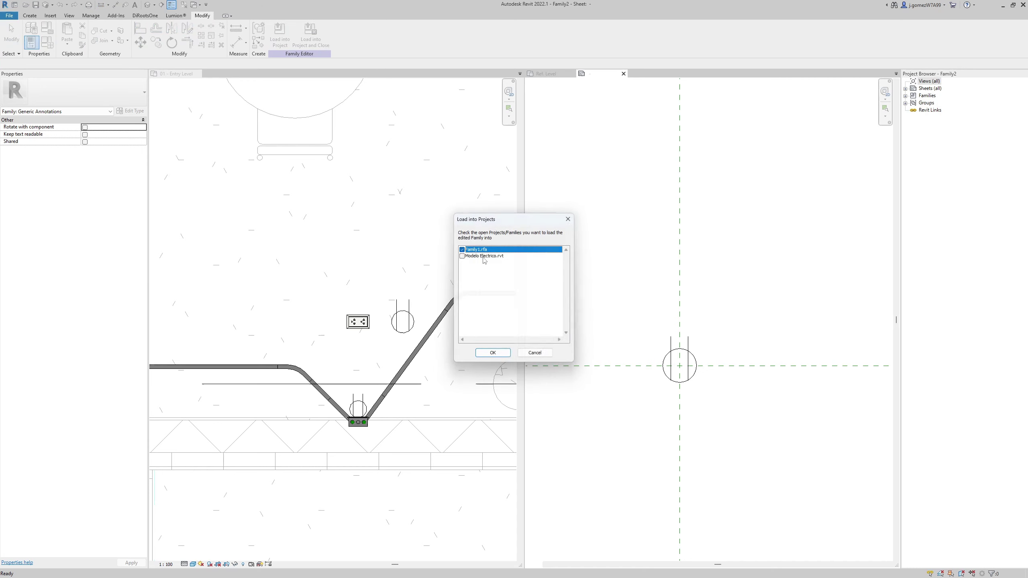
left_click(493, 353)
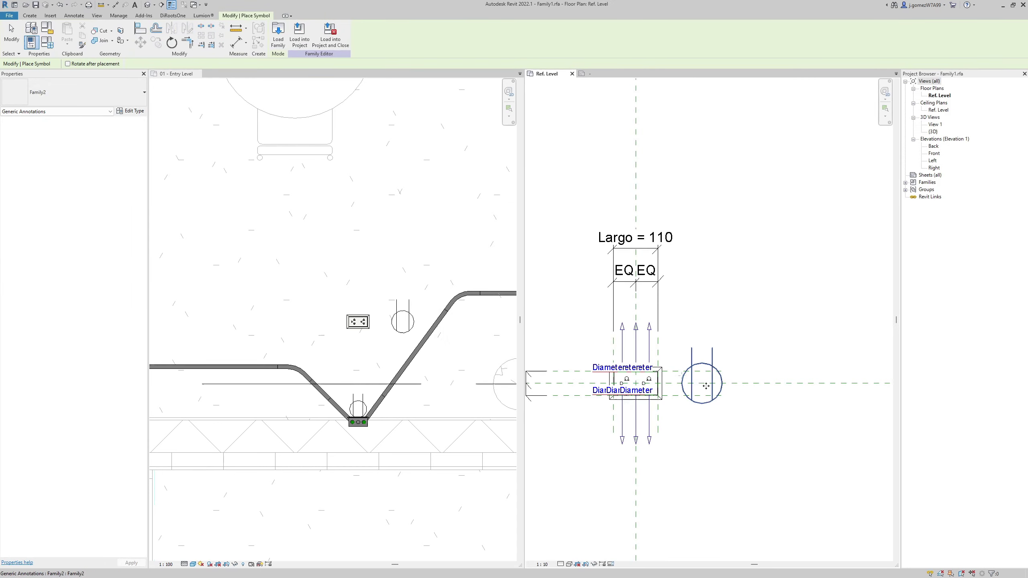
left_click(722, 390)
key("Escape")
Select the placed symbol to check it, then load Family1 into the project.
scroll(724, 390, "up", 1)
left_click(722, 390)
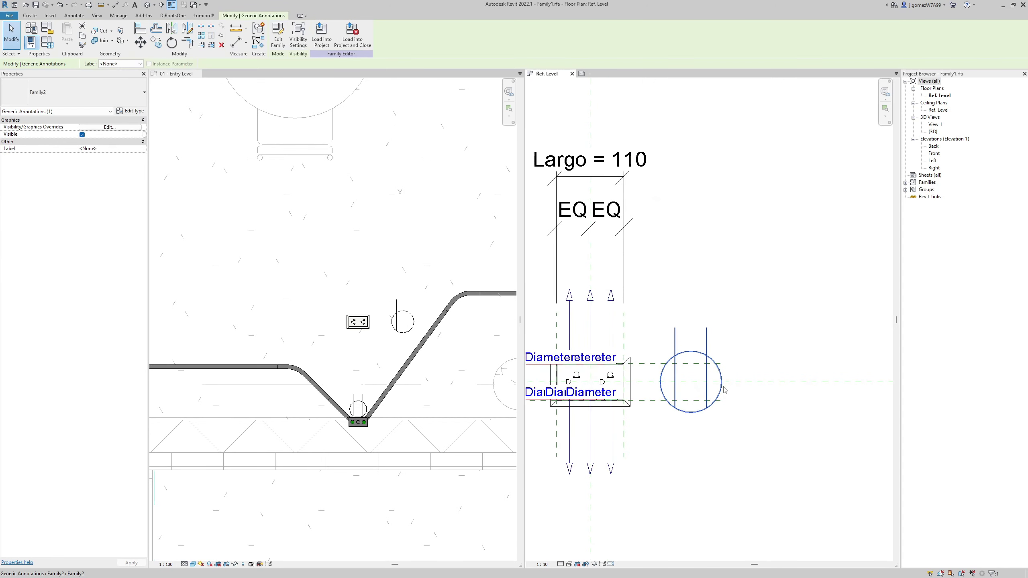
scroll(722, 389, "up", 1)
left_click_drag(63, 113, 118, 113)
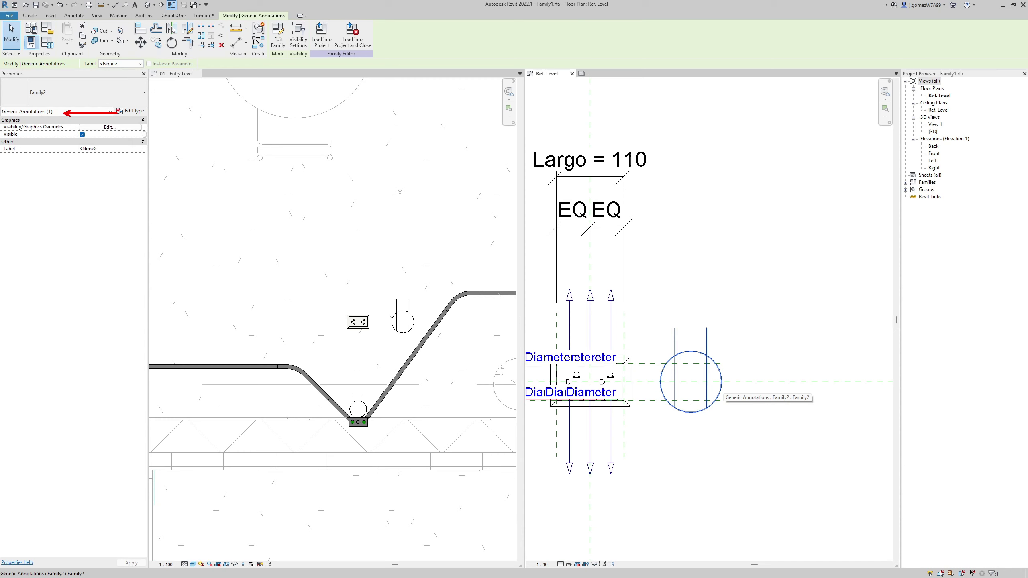
key("Escape")
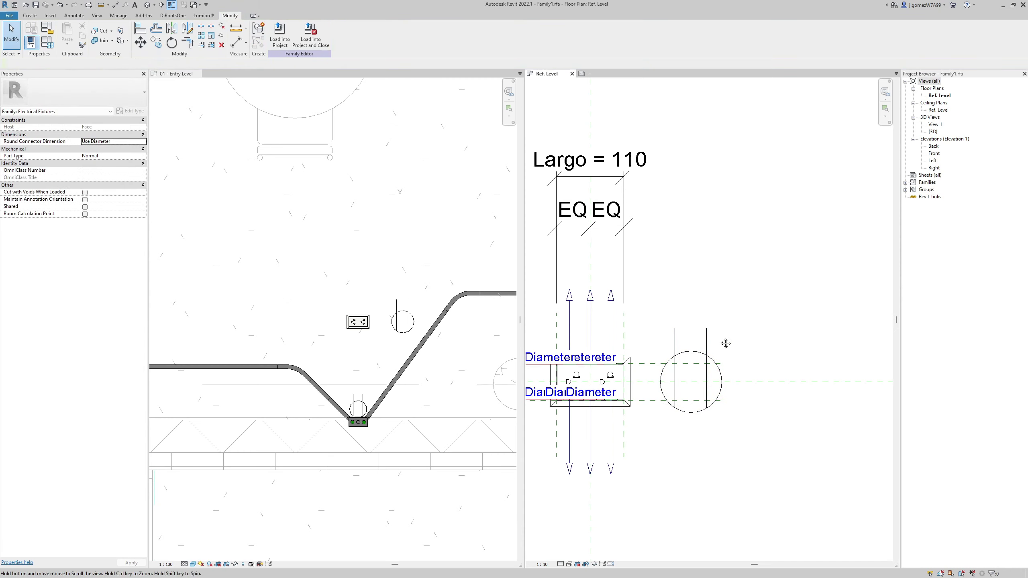
left_click(279, 34)
left_click(462, 256)
Reload Family1 into Modelo Electrico, overwriting the existing version.
left_click(492, 352)
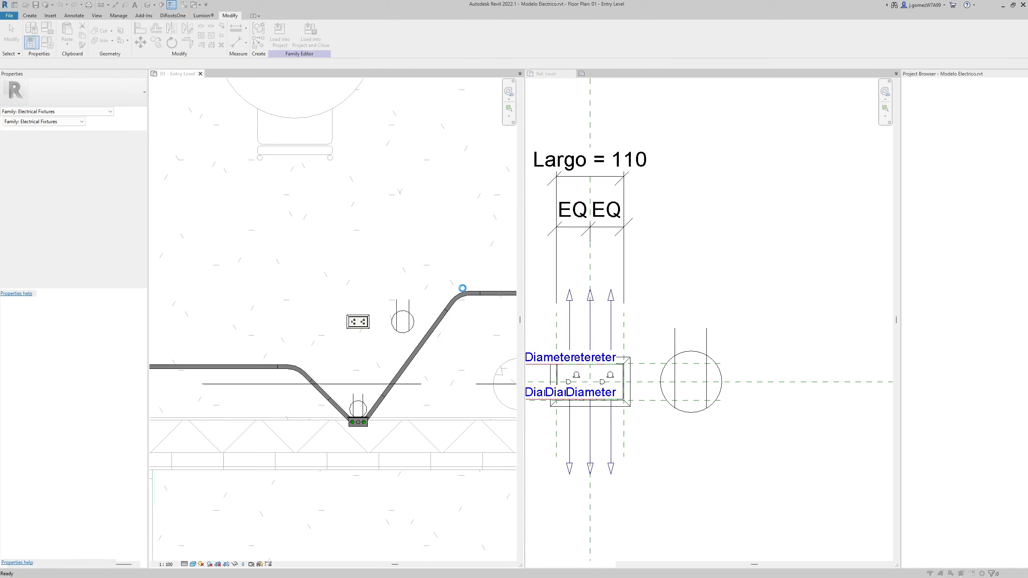
left_click(474, 273)
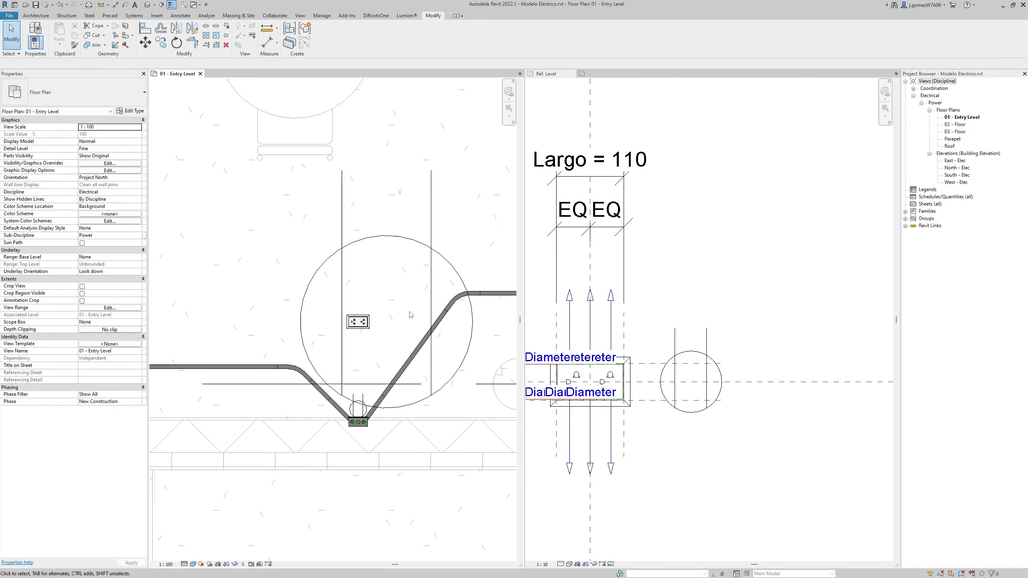
scroll(401, 310, "down", 3)
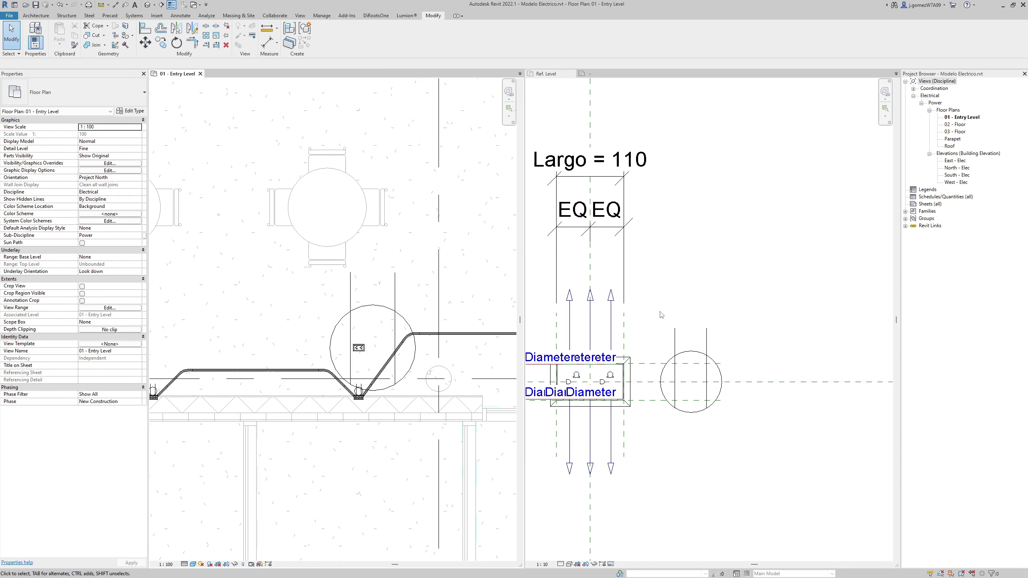
left_click(769, 243)
Delete the octagonal profile and its vertical lines from the family's Front elevation.
double_click(934, 153)
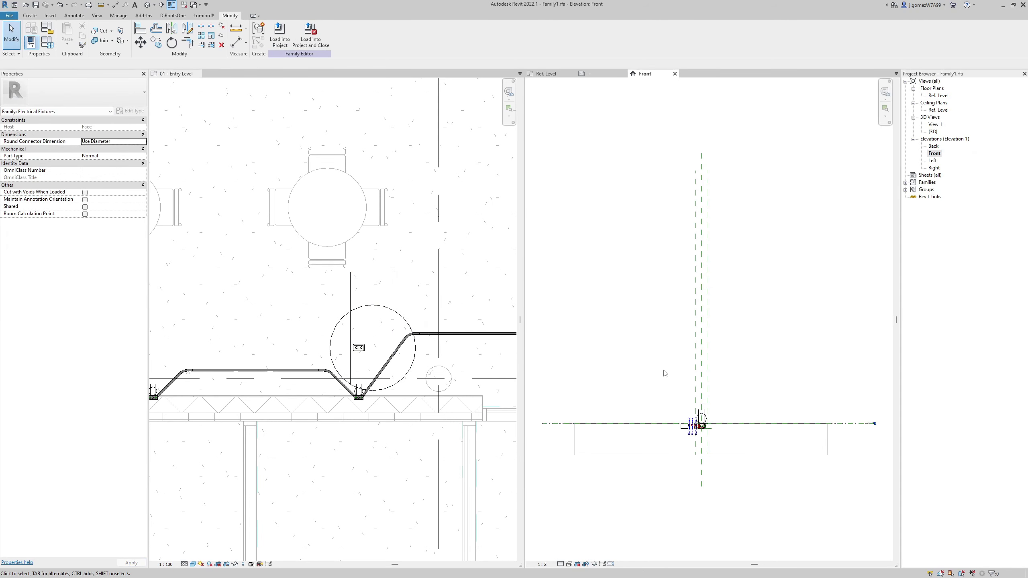
scroll(645, 332, "up", 2)
scroll(645, 332, "up", 3)
left_click(657, 332)
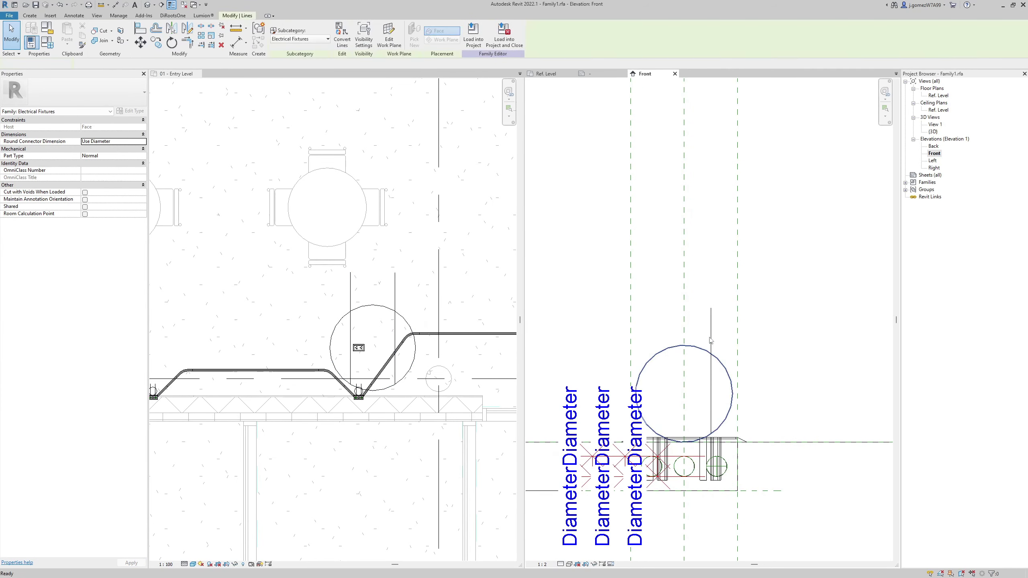
key("Delete")
left_click(547, 74)
Reload the family into Modelo Electrico, overwriting it, and check the outlet fixture on the wall.
left_click(279, 37)
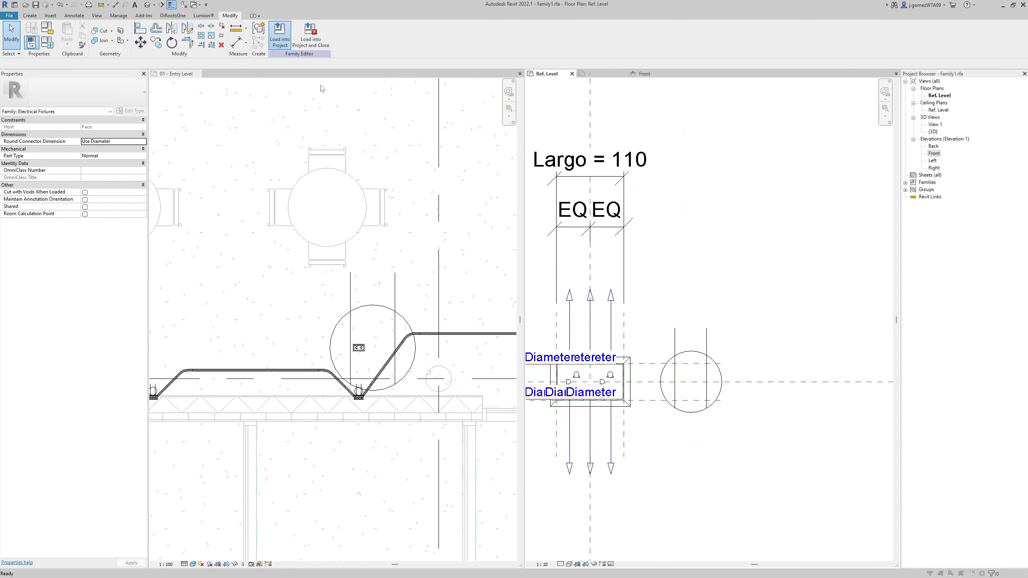
left_click(481, 261)
left_click(445, 269)
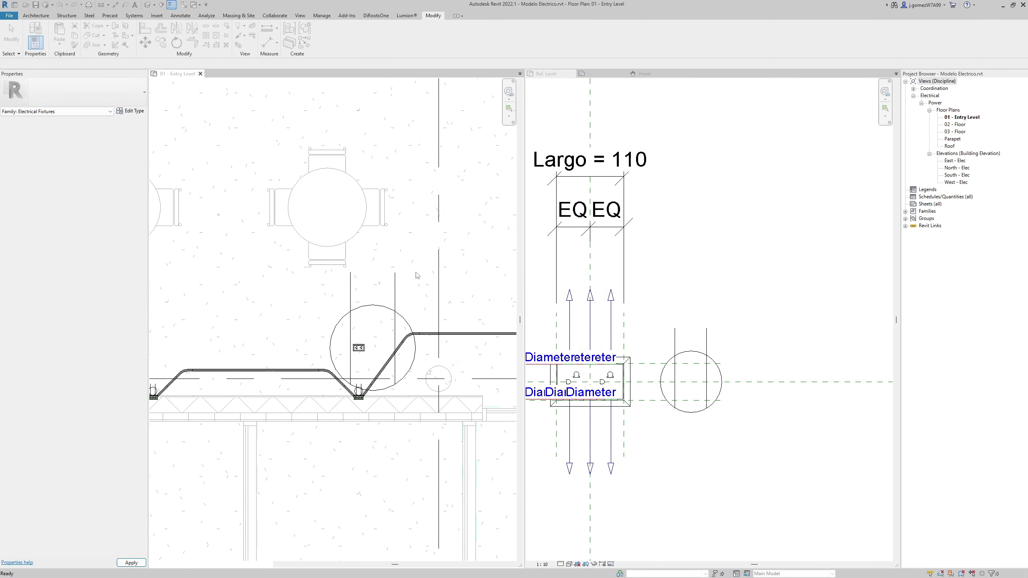
scroll(391, 388, "up", 2)
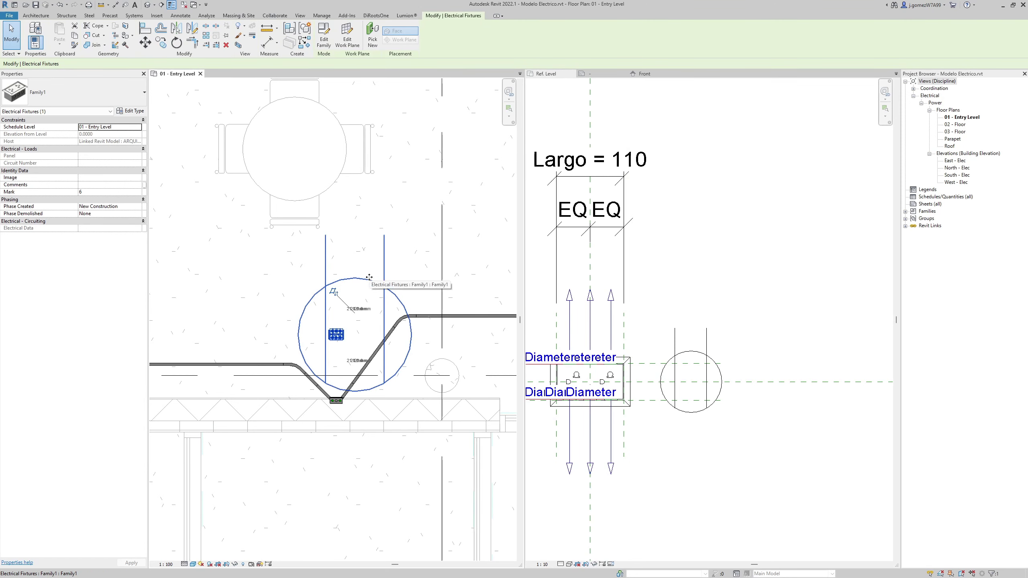
left_click(241, 248)
middle_click_drag(285, 326, 296, 316)
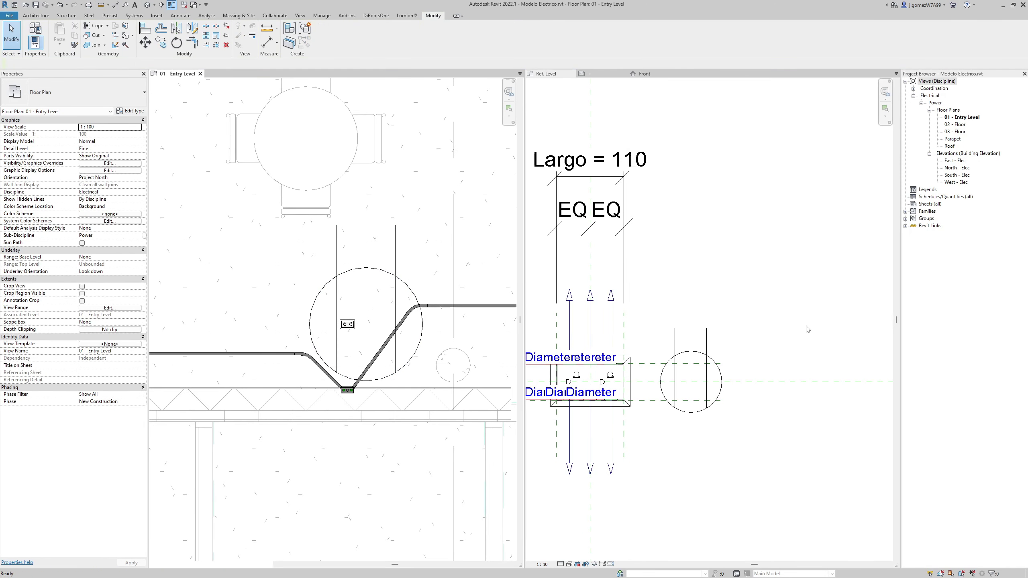
left_click(709, 357)
left_click(351, 400)
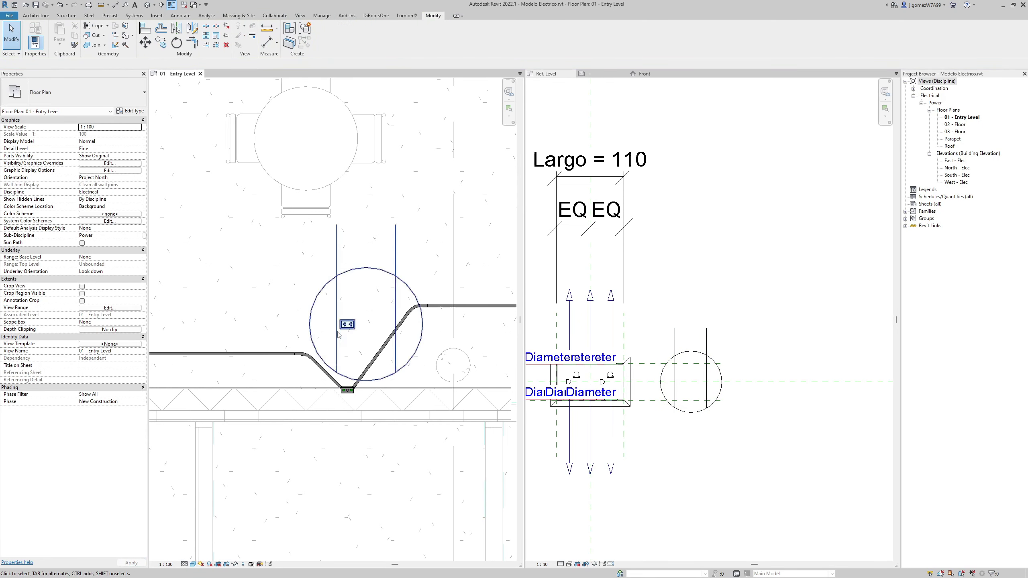
Draw a section across the wall outlet and open the new Section 1 view.
scroll(309, 344, "down", 4)
middle_click_drag(293, 357, 302, 355)
scroll(301, 354, "up", 2)
left_click(161, 4)
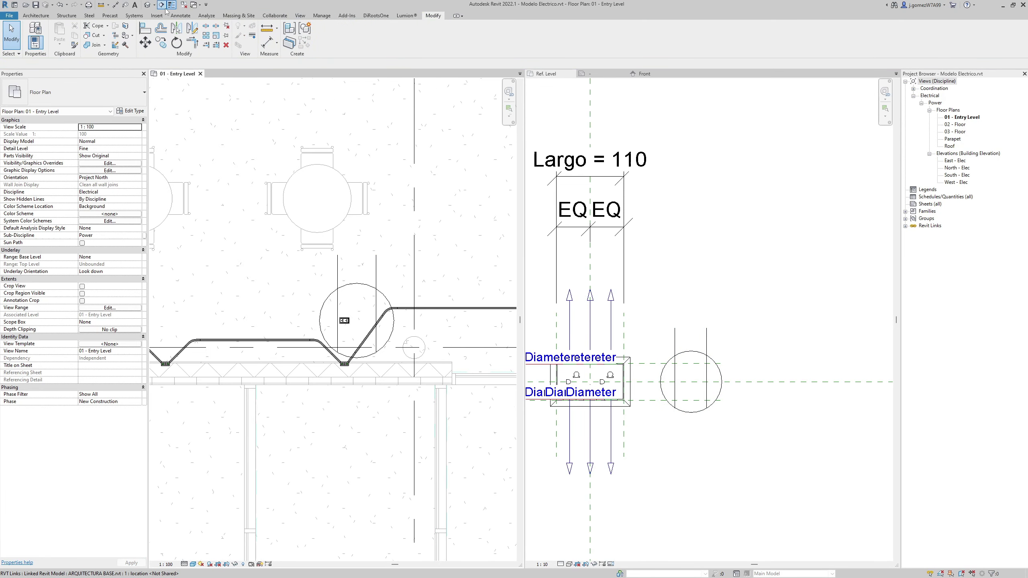
left_click(388, 355)
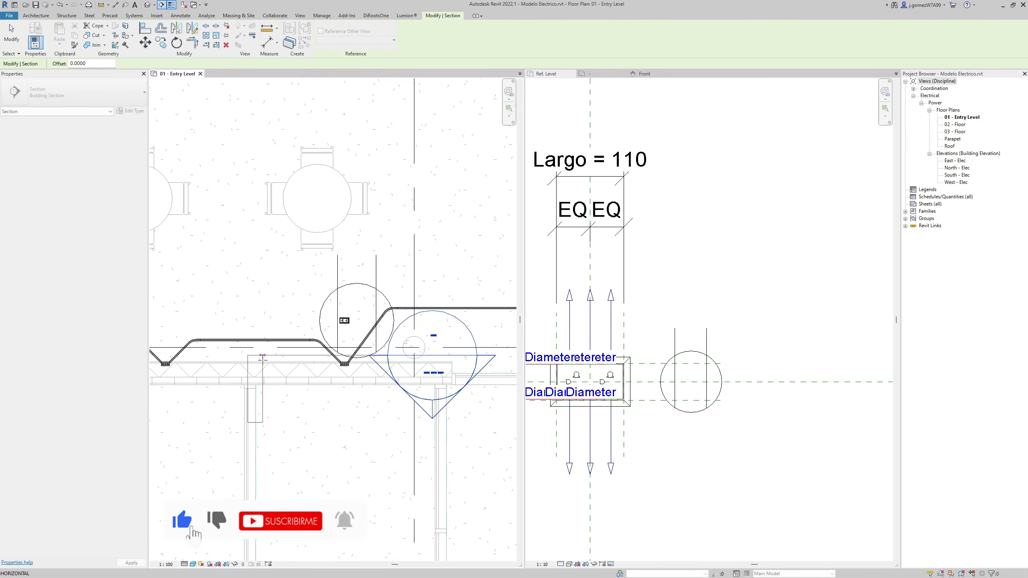
left_click(262, 355)
right_click(310, 126)
left_click(332, 178)
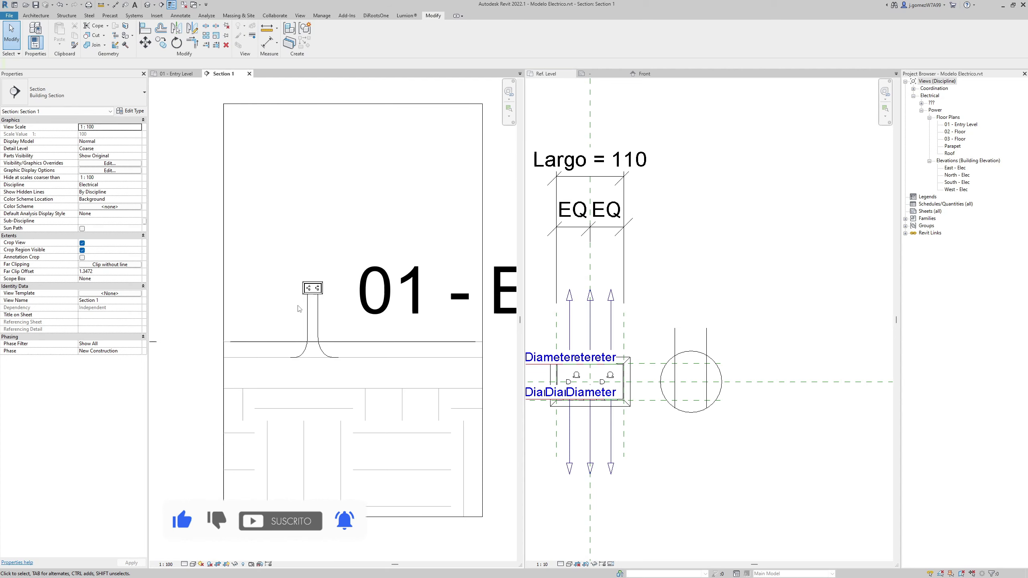
left_click(656, 289)
Switch Family1 to its Ref. Level plan and turn on Maintain Annotation Orientation.
double_click(933, 153)
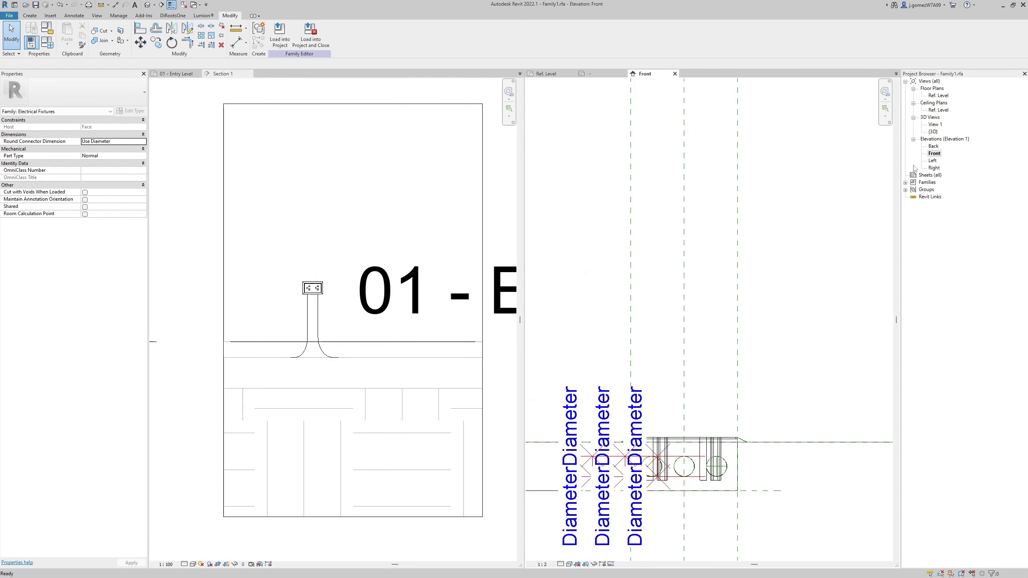
left_click(74, 16)
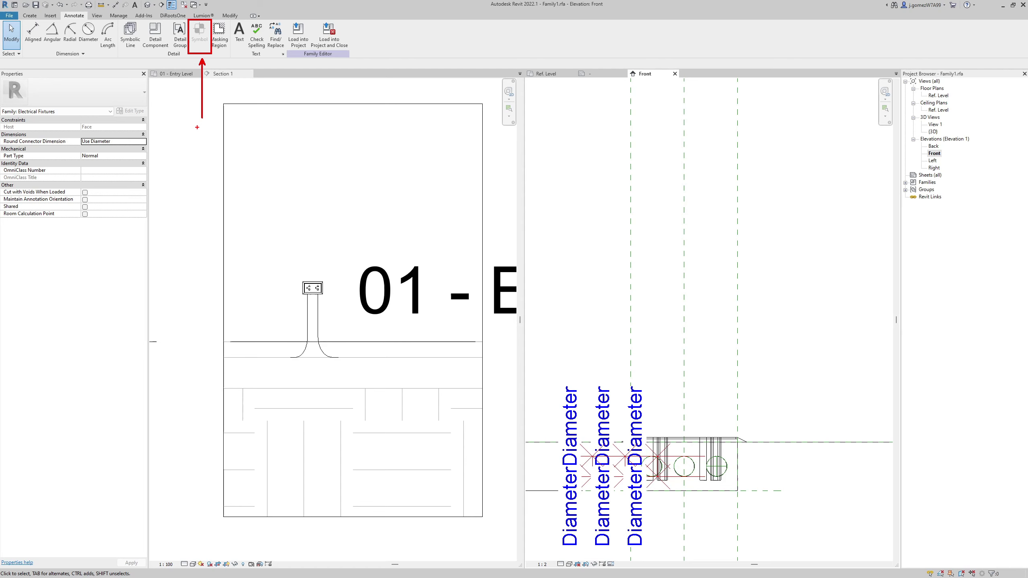
left_click(546, 73)
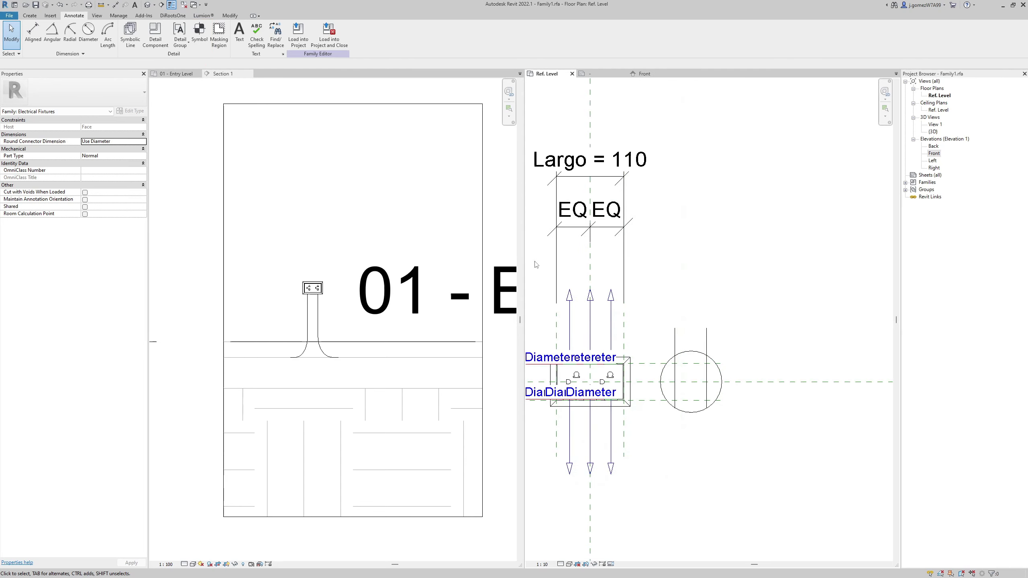
left_click_drag(65, 103, 4, 116)
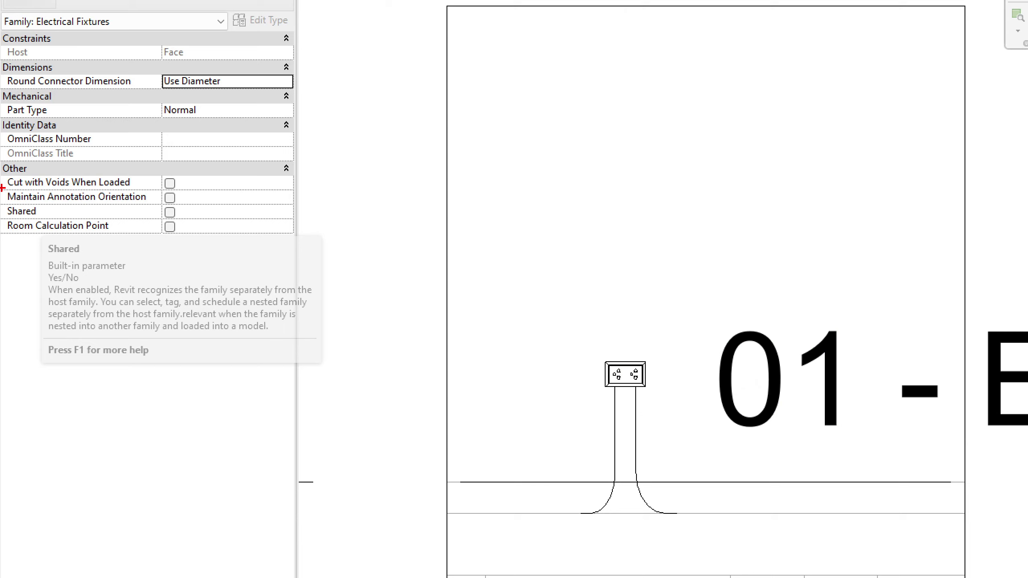
mouse_move(2, 187)
left_mouse_down()
mouse_move(160, 207)
mouse_move(145, 286)
left_mouse_up()
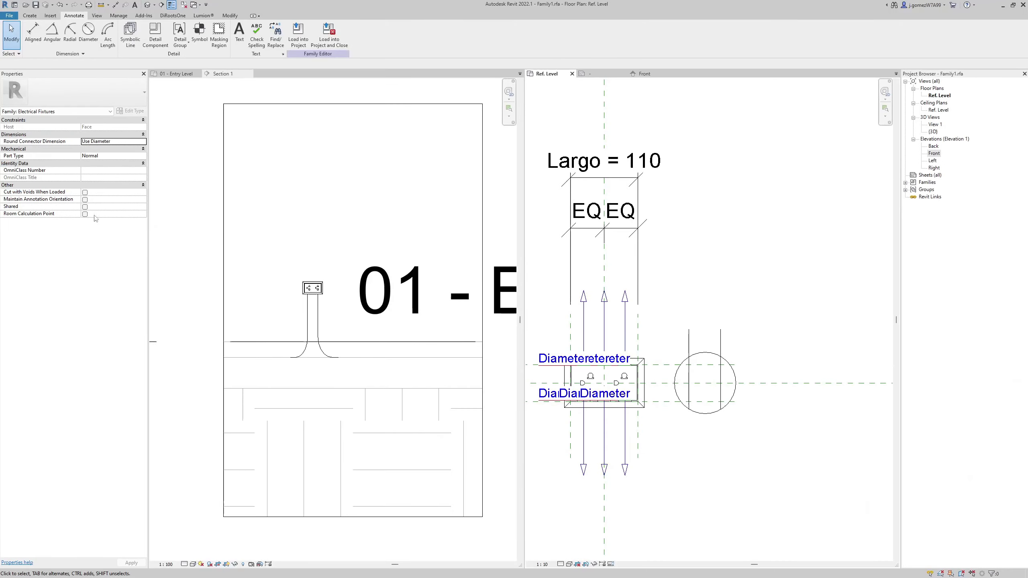
middle_click_drag(686, 354, 697, 353)
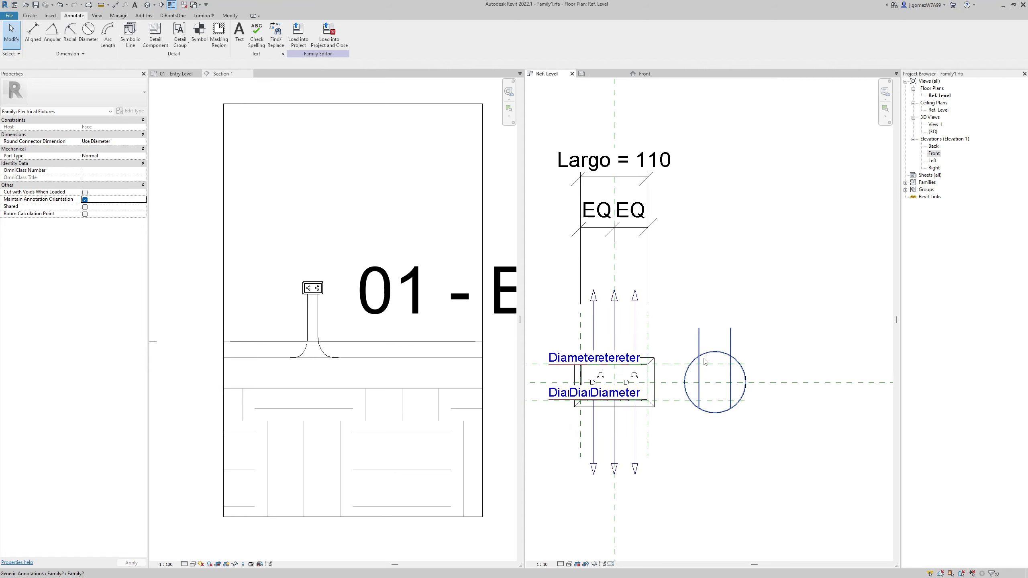
left_click(697, 353)
left_click(709, 322)
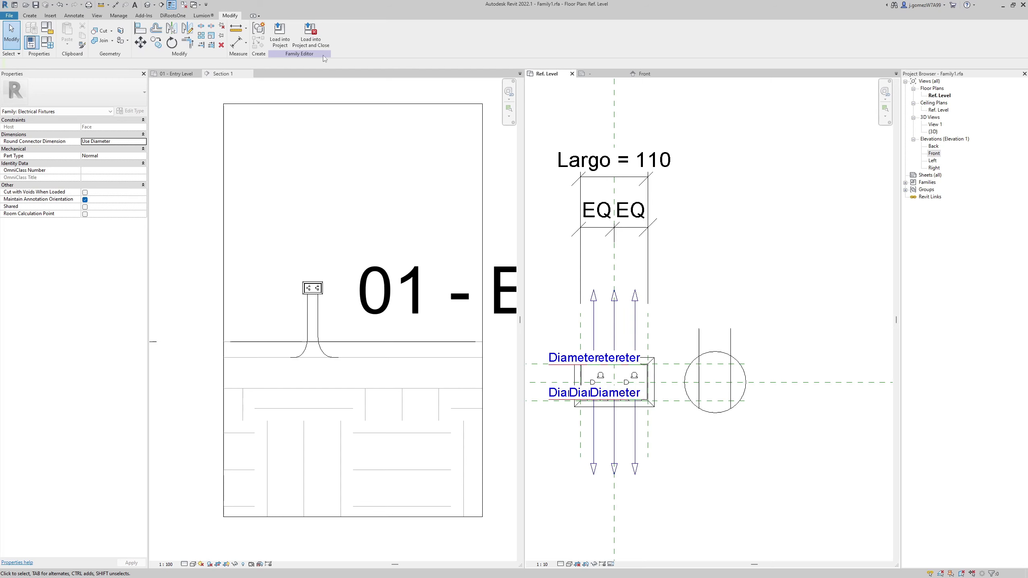
Reload Family1 into Modelo Electrico, overwriting the existing version.
left_click(279, 34)
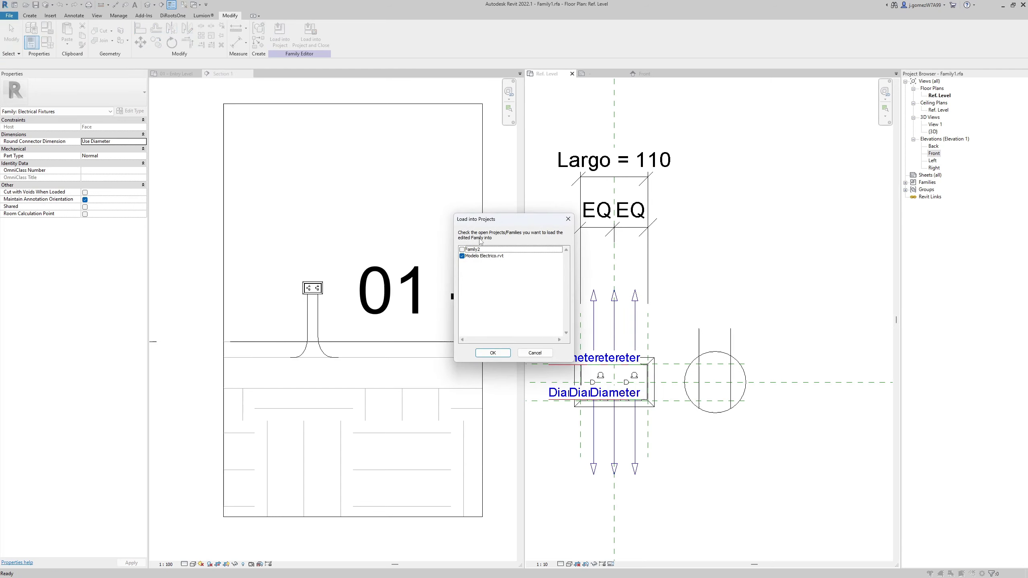
left_click(493, 353)
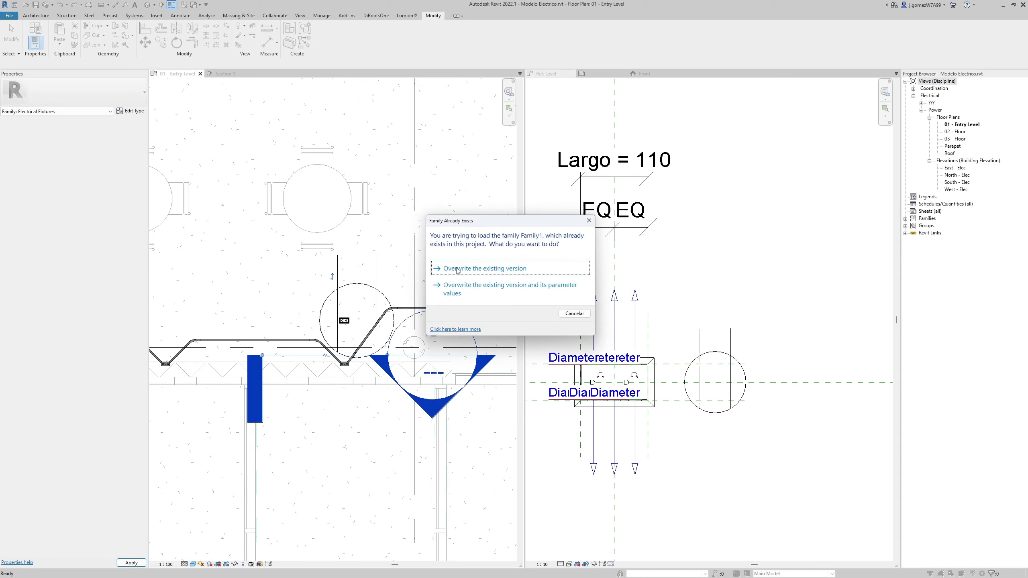
left_click(454, 271)
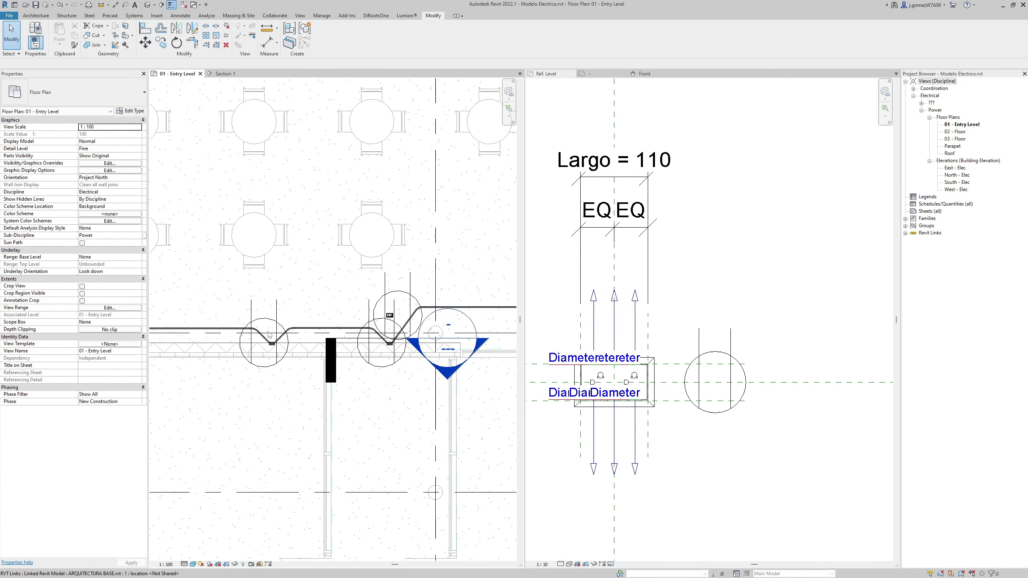
Check the reloaded outlet in Section 1 and the Entry Level plan, then return to Family1.
left_click(225, 74)
left_click(173, 74)
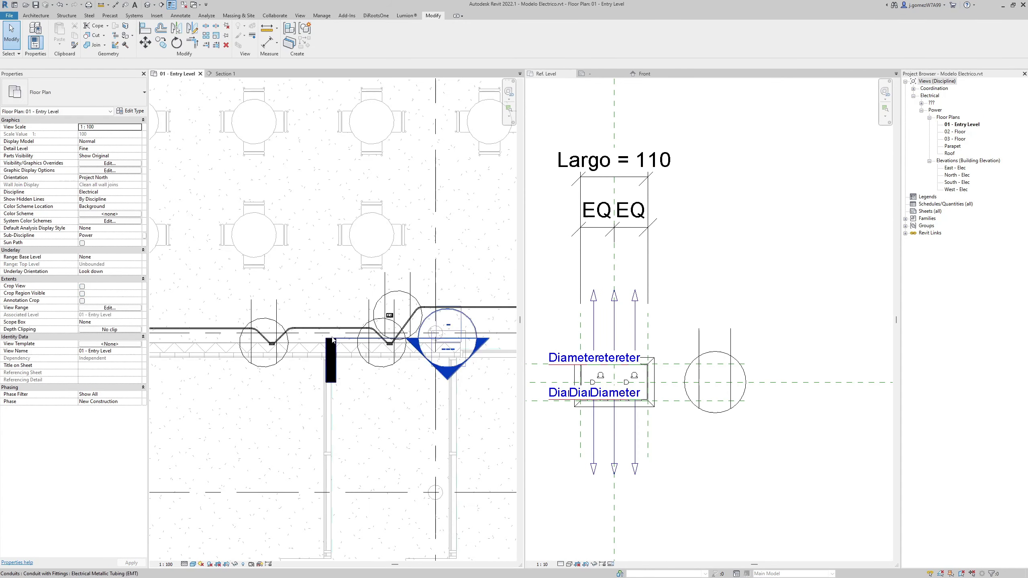
left_click(276, 327)
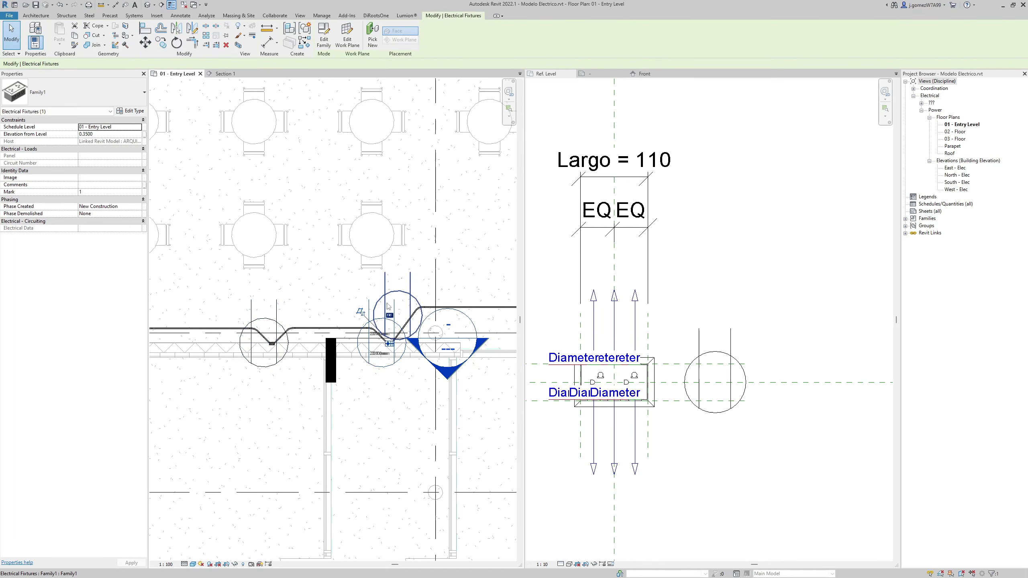
scroll(248, 332, "up", 3)
scroll(270, 365, "up", 3)
left_click(267, 367)
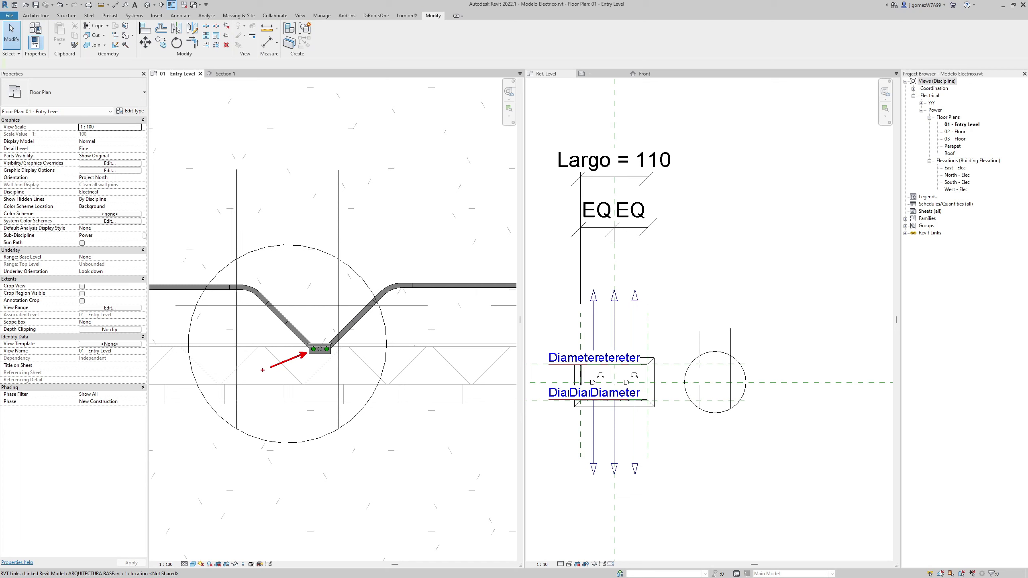
scroll(262, 370, "down", 4)
scroll(262, 370, "down", 2)
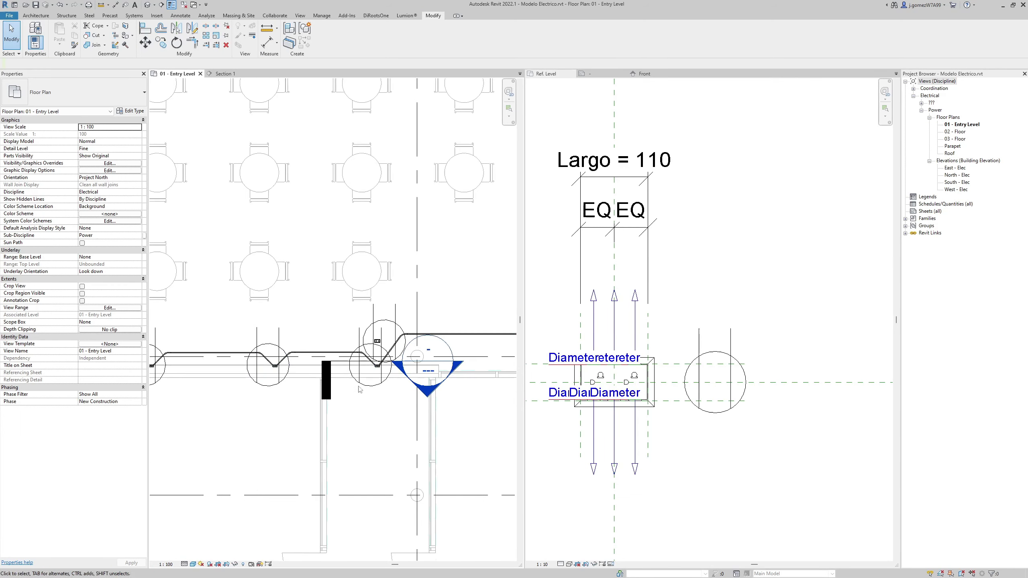
middle_click_drag(359, 389, 345, 390)
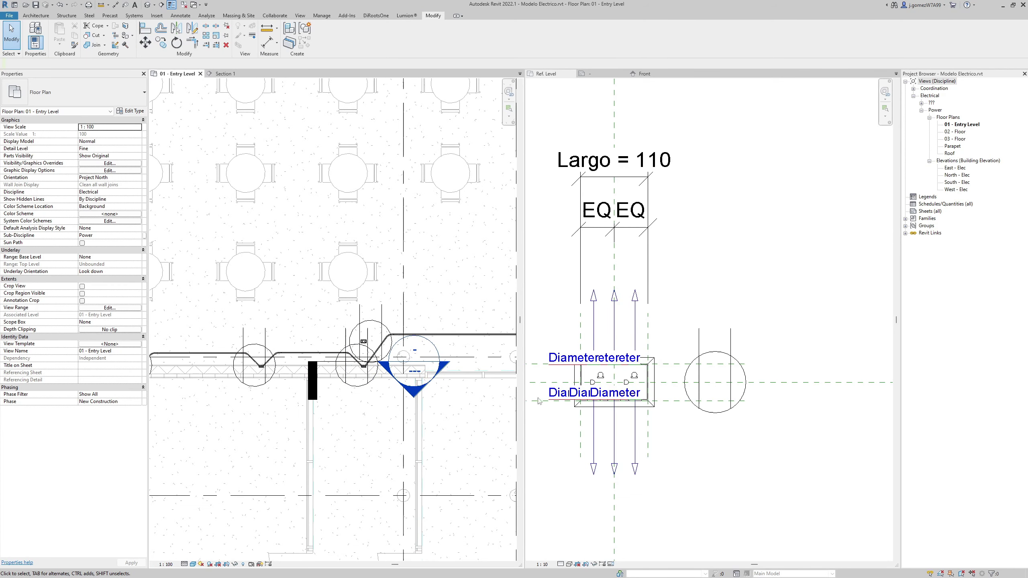
key("ctrl+Tab")
Reload Family1 with Maintain Annotation Orientation off, then on again, overwriting the existing version.
left_click(85, 199)
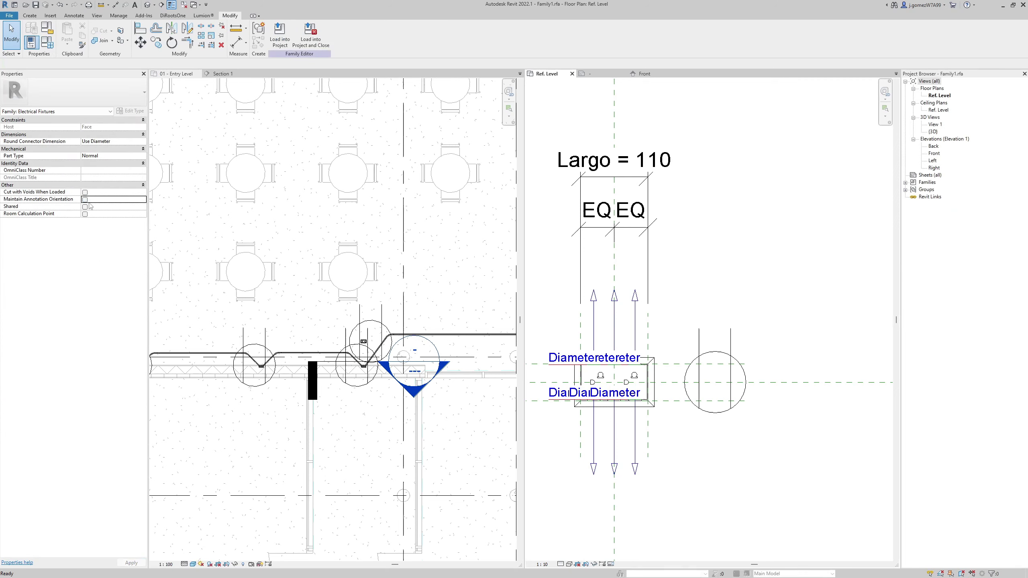
left_click(280, 35)
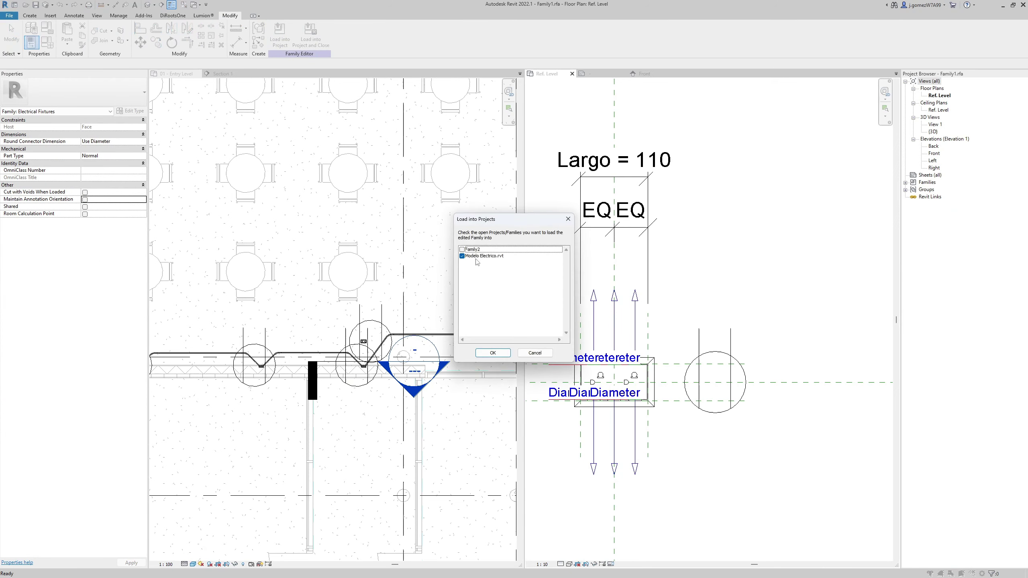
key("Return")
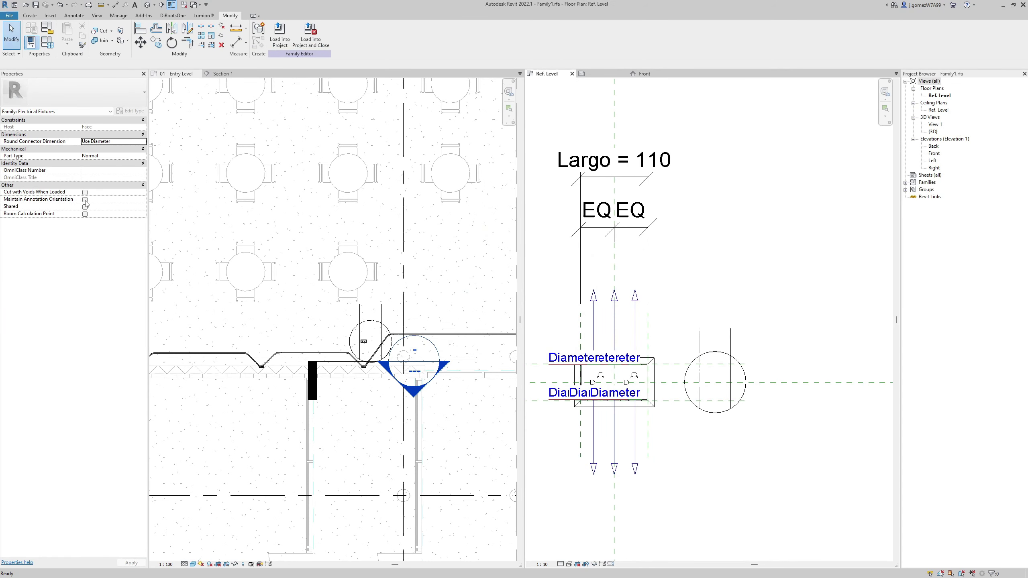
left_click(85, 200)
left_click(274, 45)
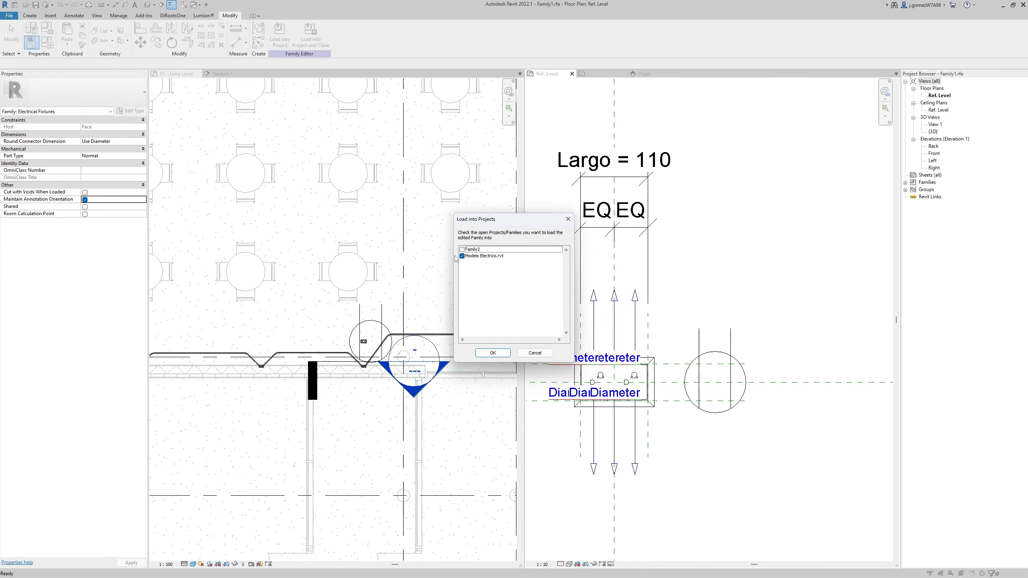
left_click(493, 352)
left_click(490, 269)
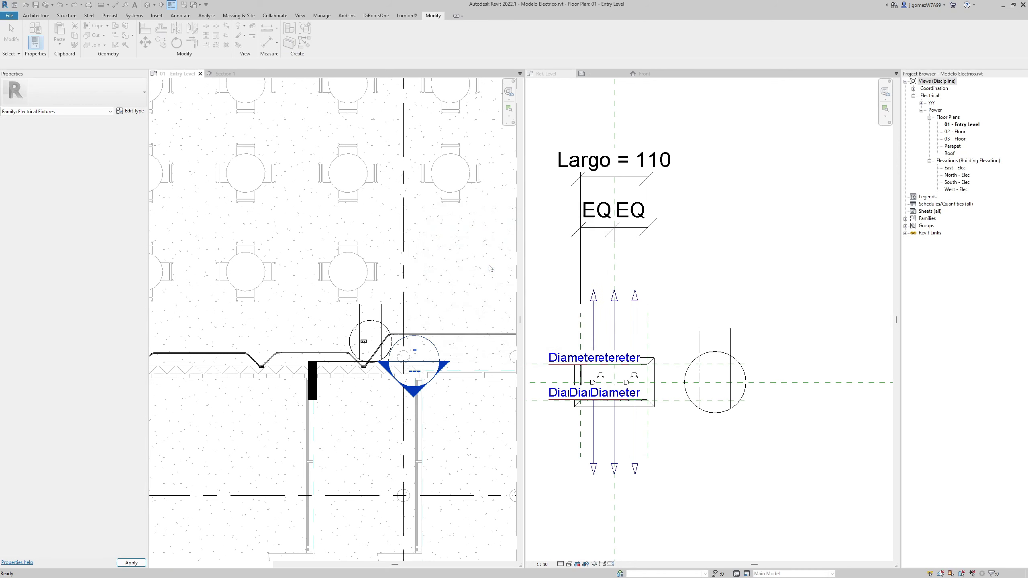
Switch between Family1's Ref. Level view and the project's 01 - Entry Level plan.
middle_click_drag(297, 333, 325, 345)
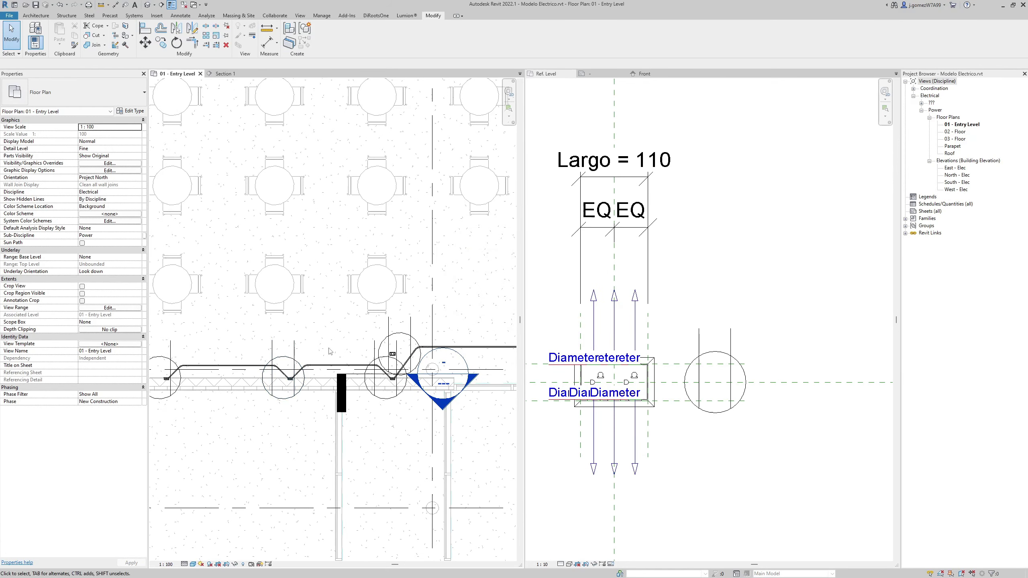
left_click(650, 366)
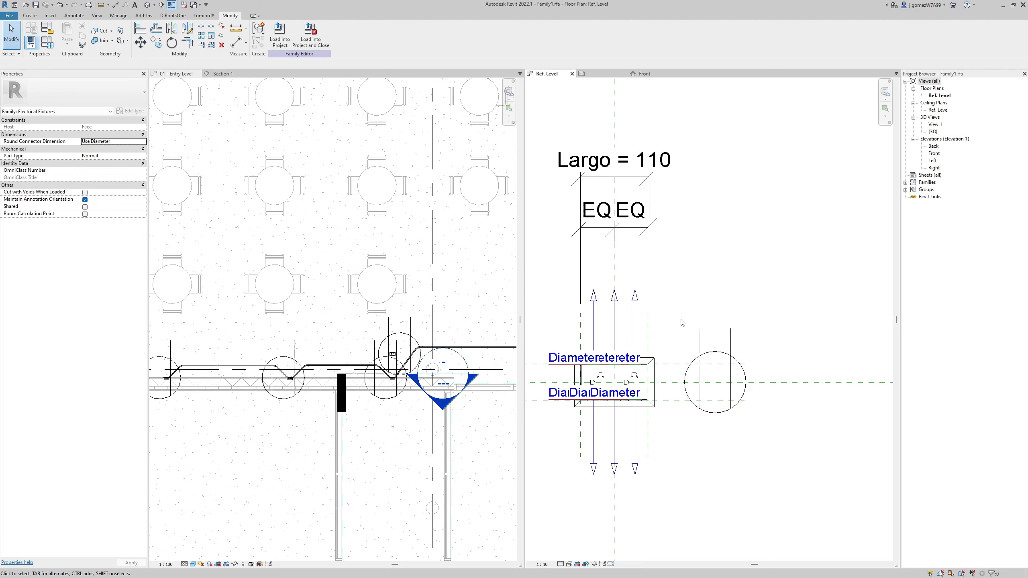
left_click(223, 391)
mouse_move(223, 390)
middle_mouse_down()
mouse_move(249, 394)
mouse_move(238, 395)
middle_mouse_up()
scroll(238, 395, "down", 2)
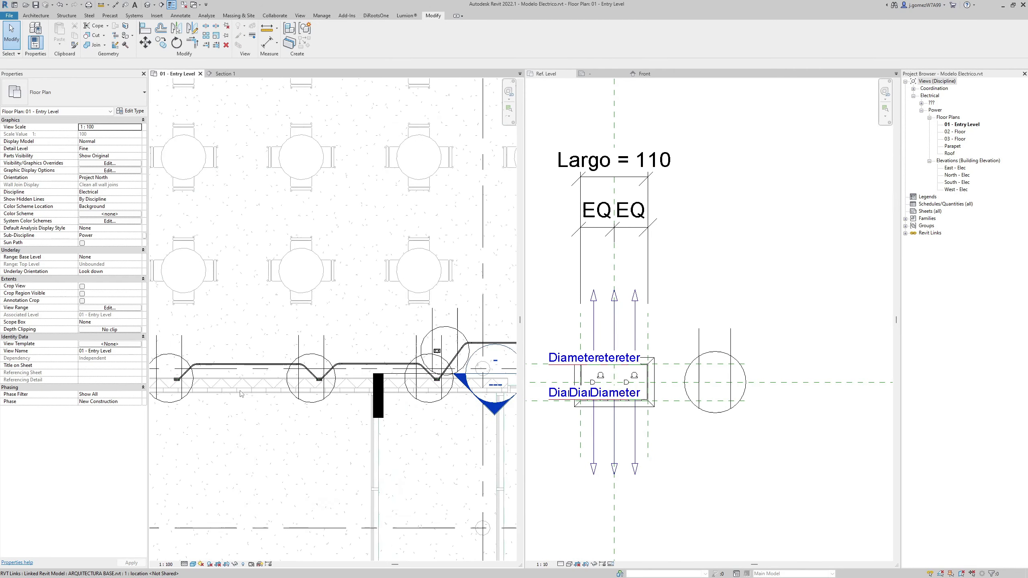
scroll(237, 396, "down", 1)
scroll(234, 399, "up", 1)
scroll(232, 402, "up", 1)
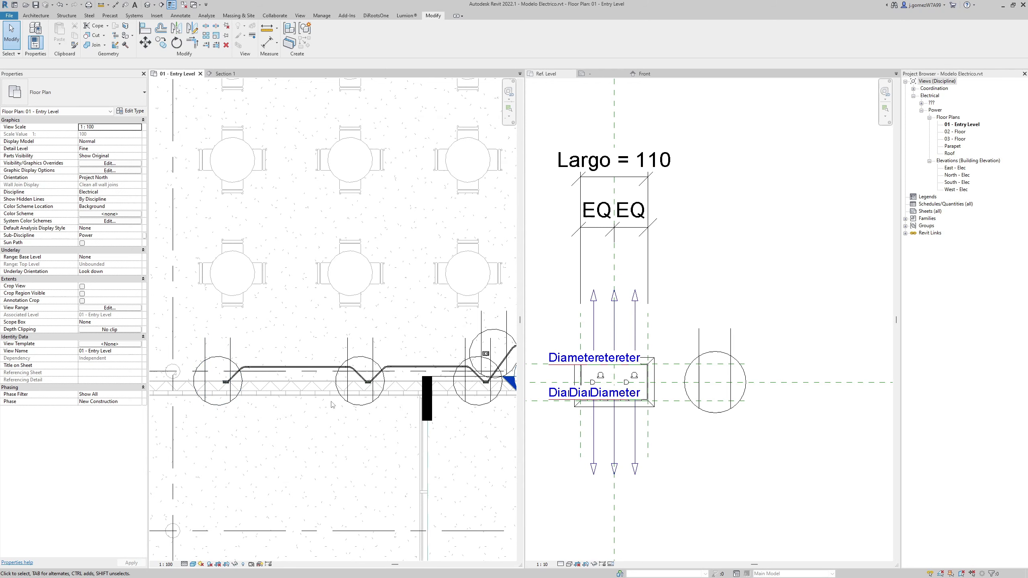
Bring the wall fixture near the cable tray into view and start placing Family1 with CM.
middle_click_drag(231, 404, 319, 414)
scroll(312, 411, "up", 3)
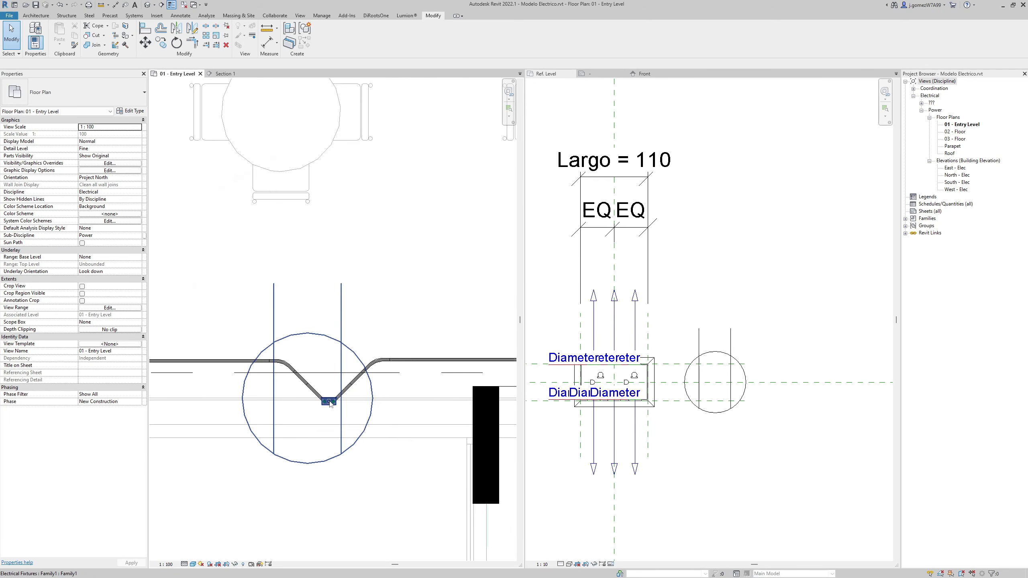
key("c")
key("m")
scroll(312, 411, "down", 1)
middle_click_drag(311, 365, 315, 458)
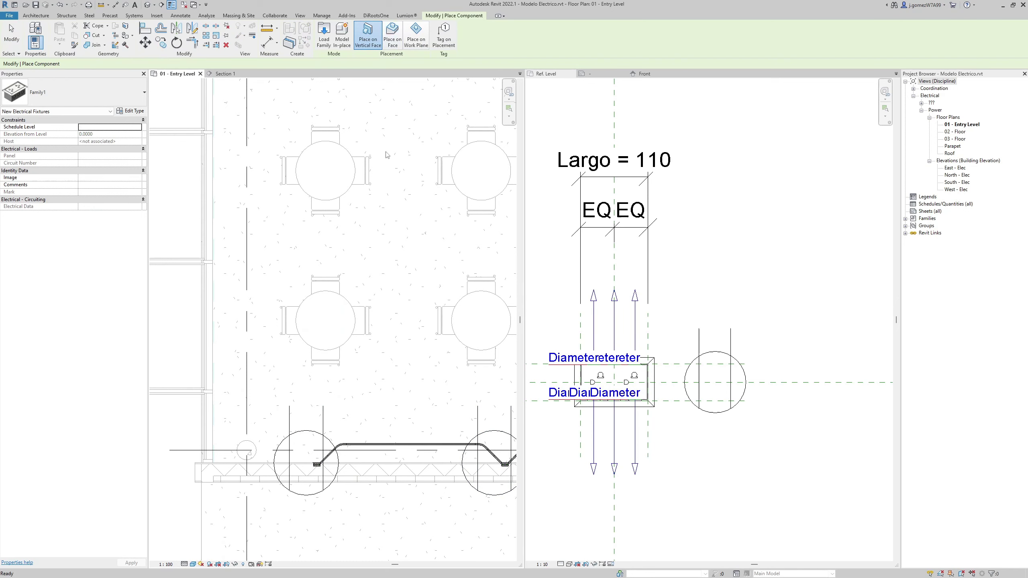
Place a Family1 outlet box on a wall face, then select the three test fixtures.
left_click(392, 36)
left_click(389, 225)
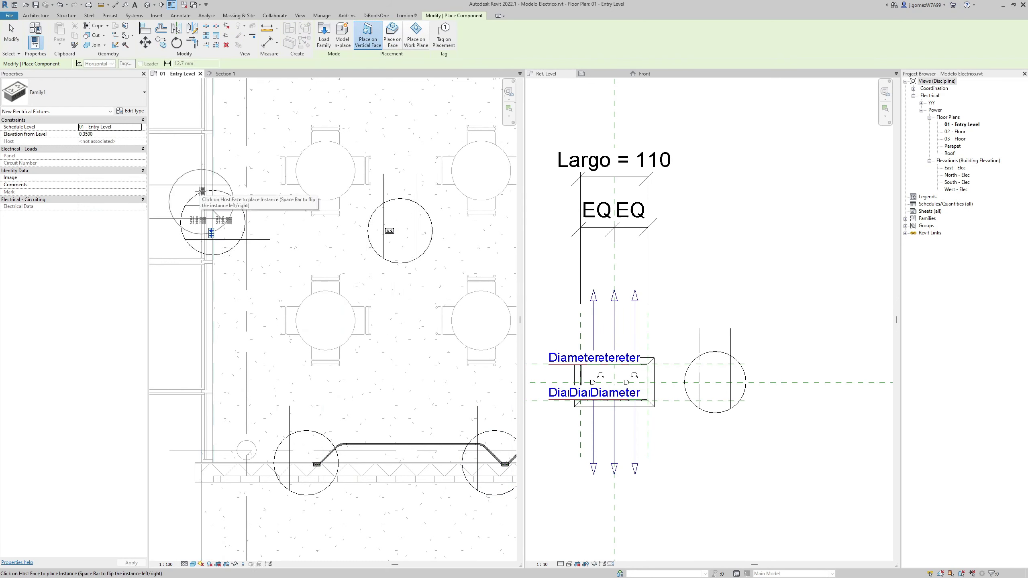
middle_click_drag(202, 172, 242, 320)
scroll(243, 240, "down", 3)
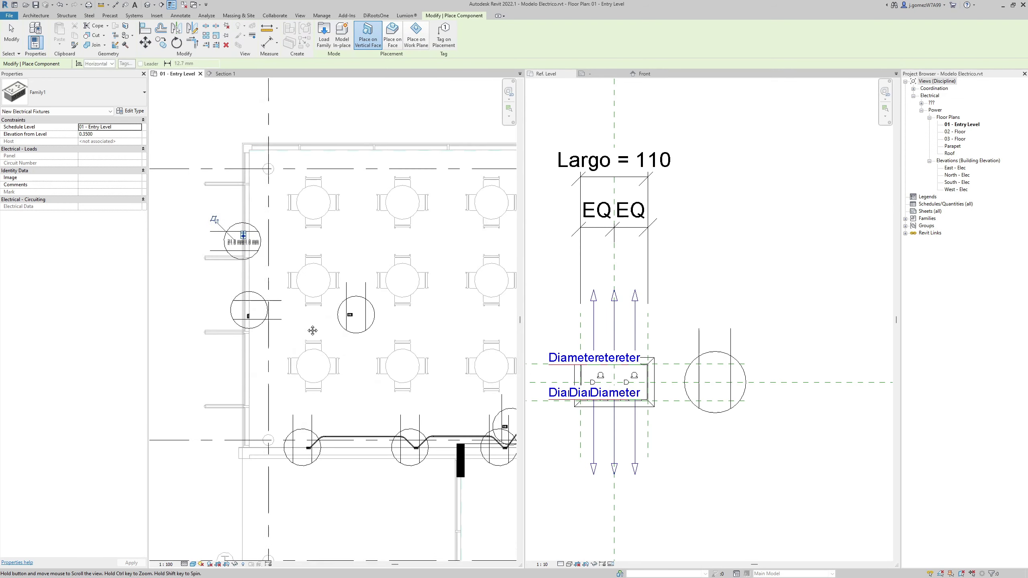
key("Escape")
key("Escape")
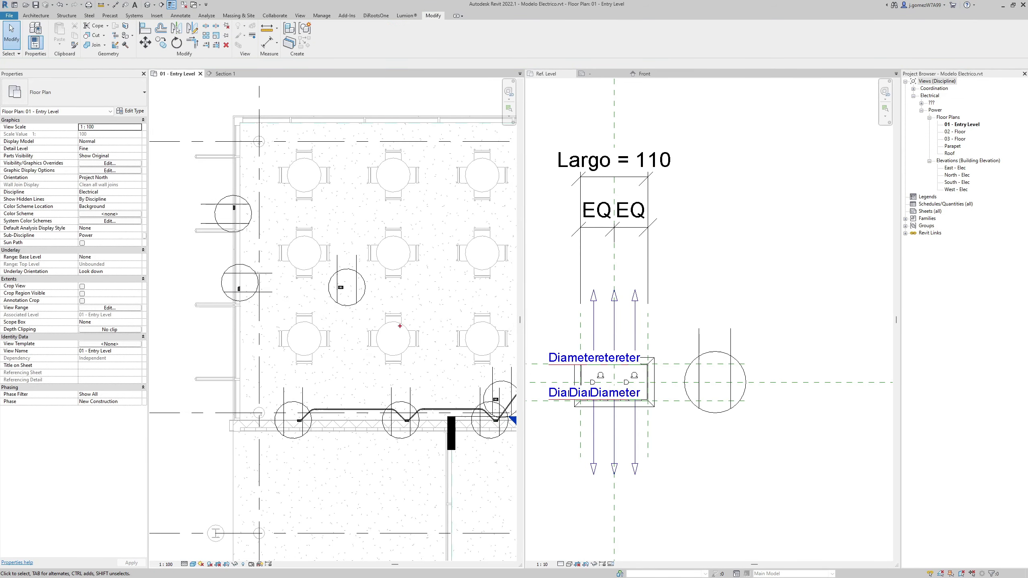
left_click_drag(656, 303, 771, 418)
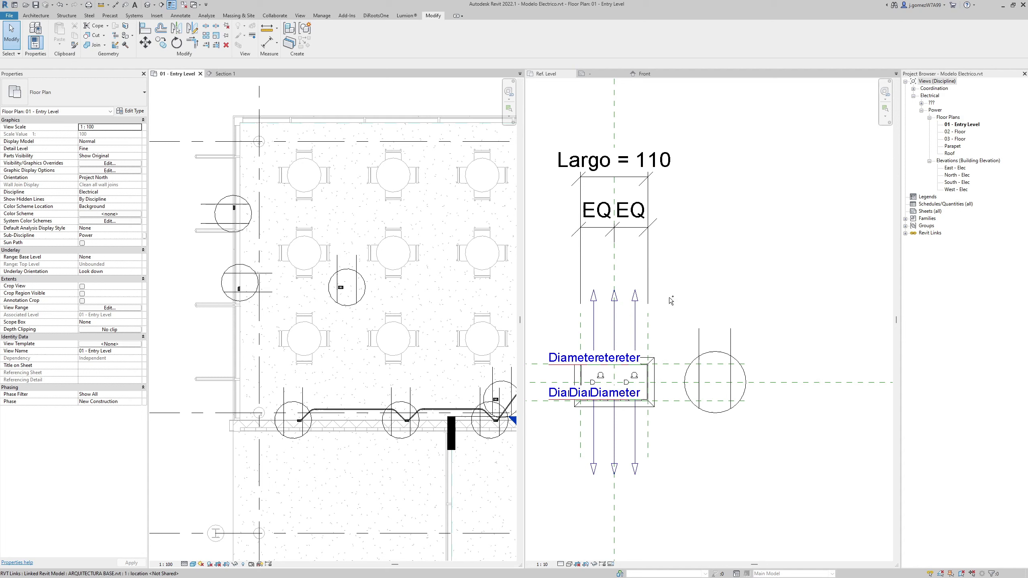
left_click_drag(173, 173, 384, 339)
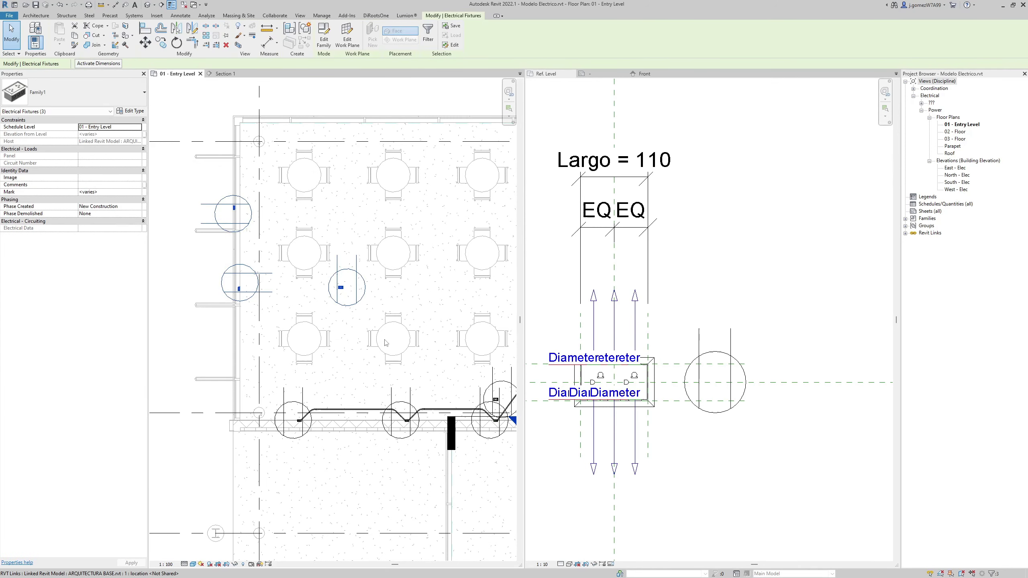
Delete the three selected test fixtures.
key("Delete")
scroll(385, 337, "down", 1)
scroll(384, 330, "down", 1)
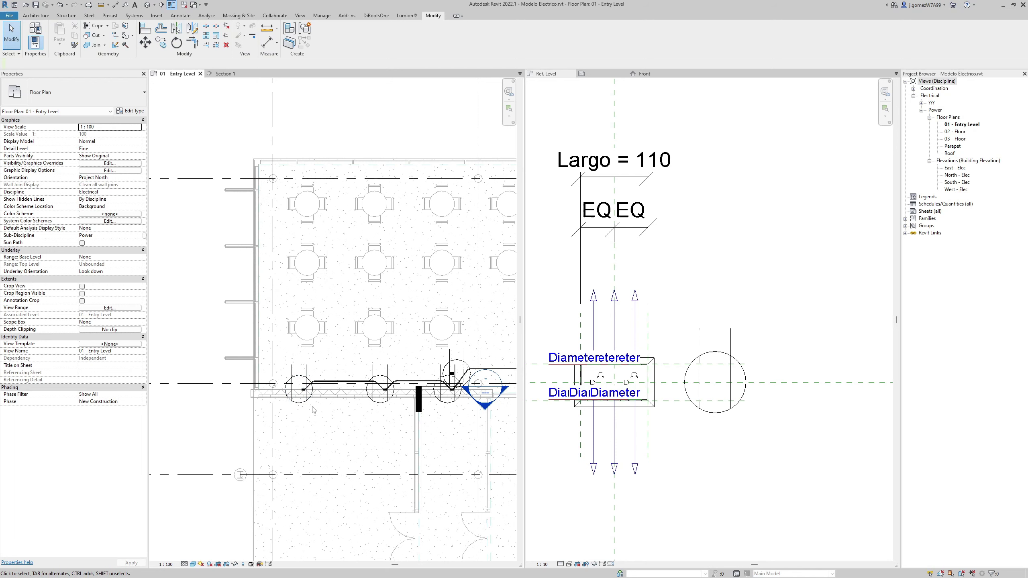
scroll(311, 404, "up", 2)
scroll(311, 406, "up", 1)
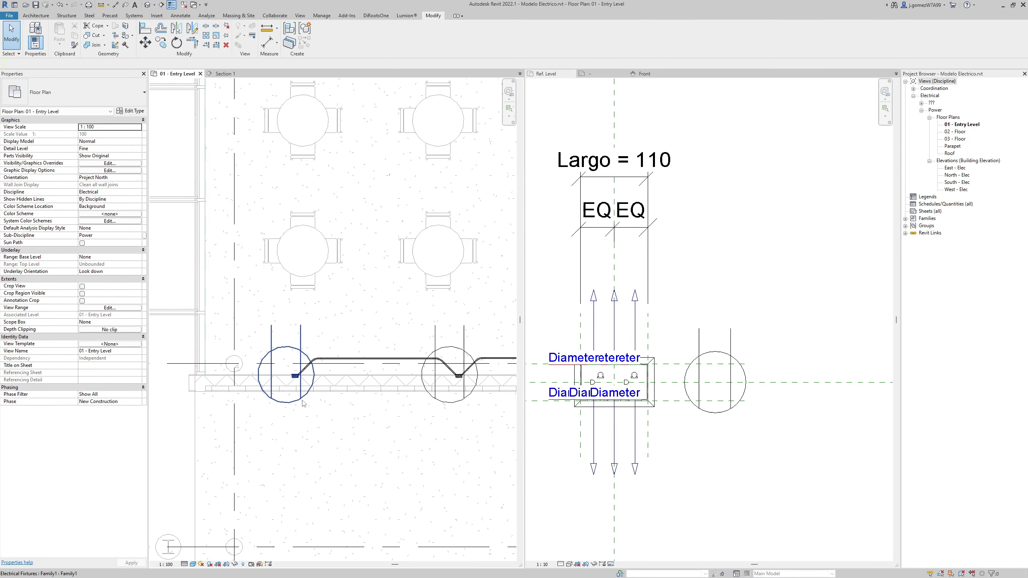
middle_click_drag(330, 418, 293, 432)
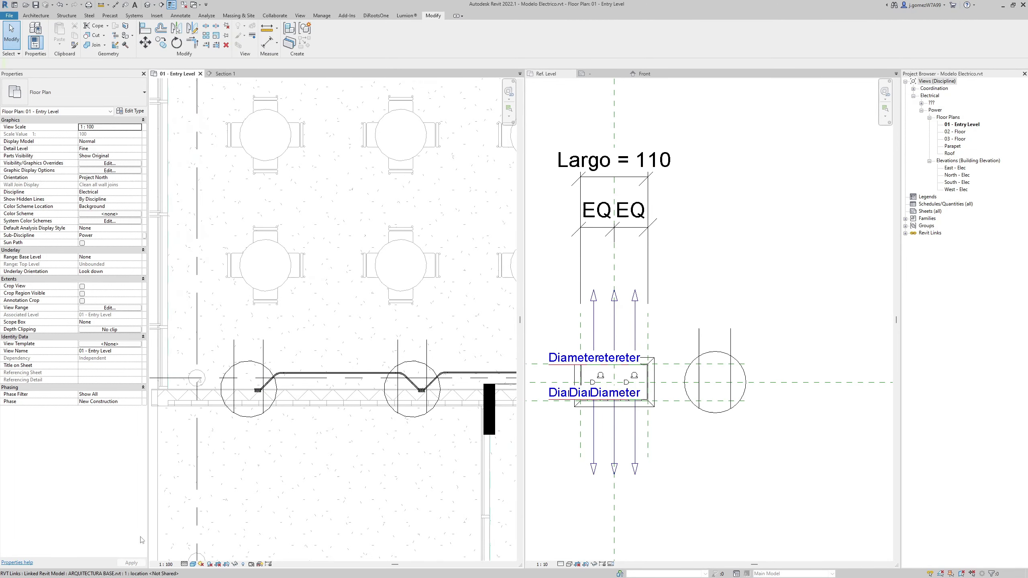
Try Entry Level plan scales 1:50, 1:10 and 1:100, settling on 1:50.
left_click(165, 564)
left_click(180, 502)
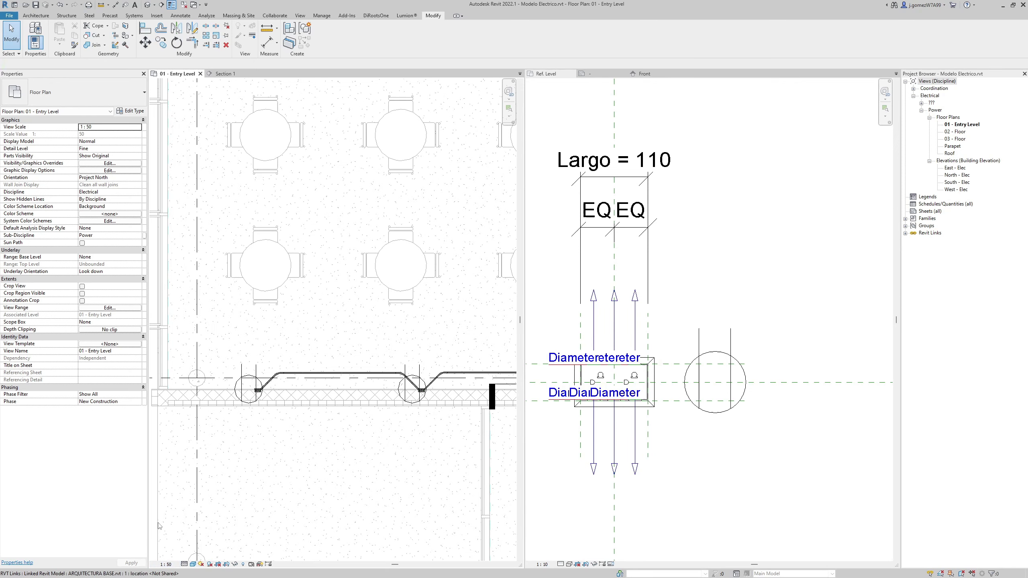
left_click(166, 564)
left_click(180, 477)
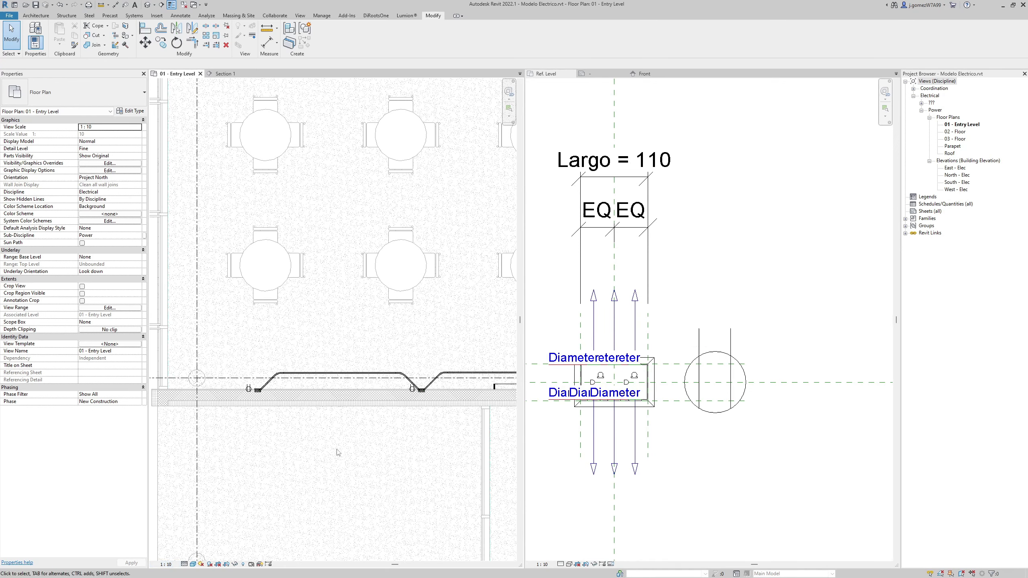
left_click(166, 565)
left_click(181, 504)
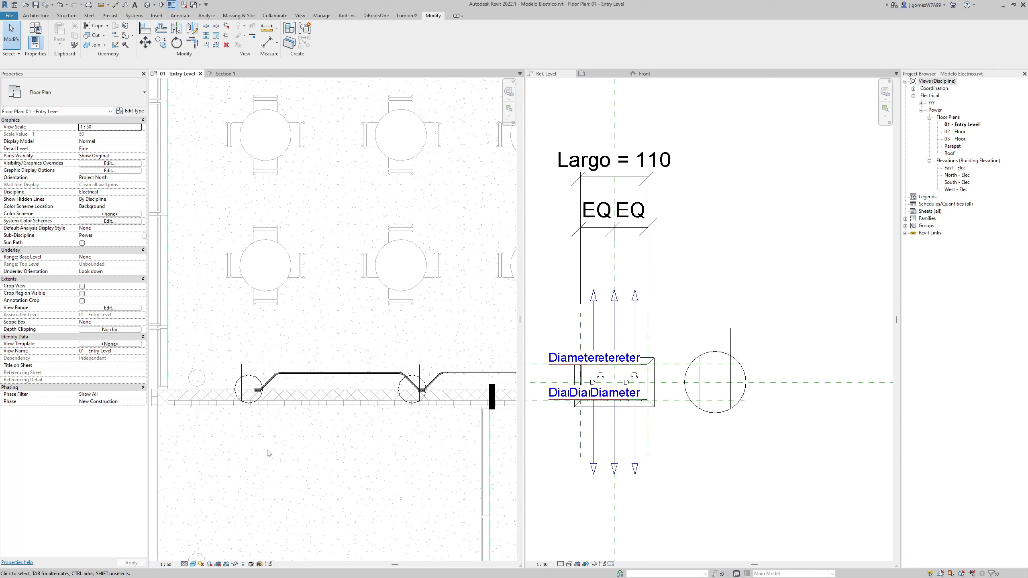
left_click(165, 565)
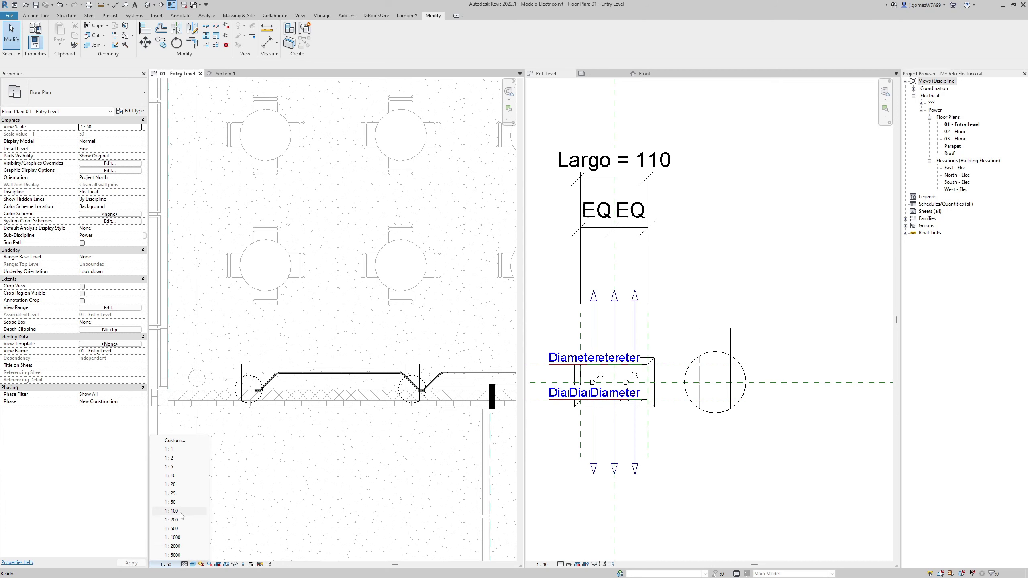
left_click(172, 511)
scroll(241, 416, "down", 1)
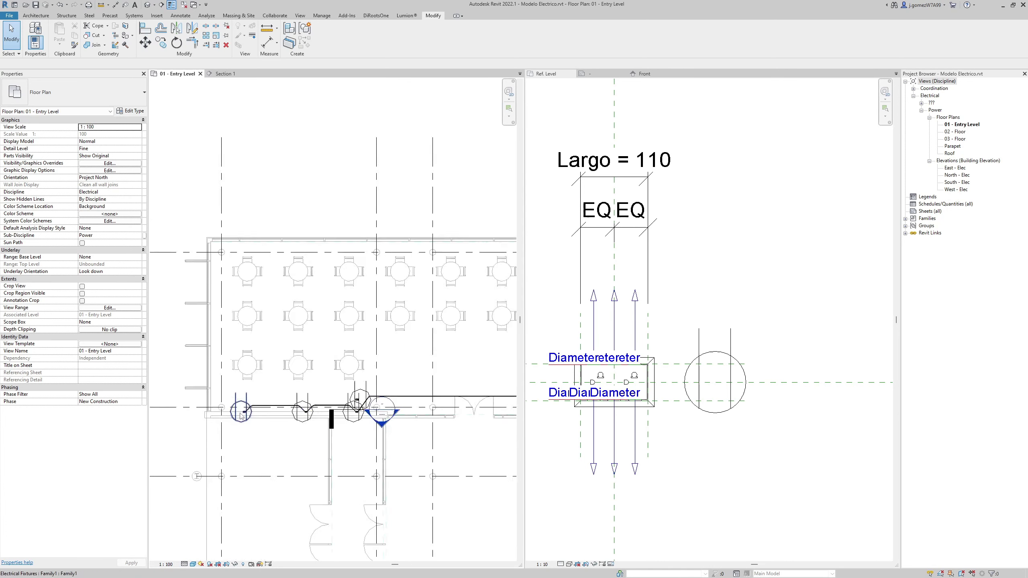
scroll(242, 416, "up", 5)
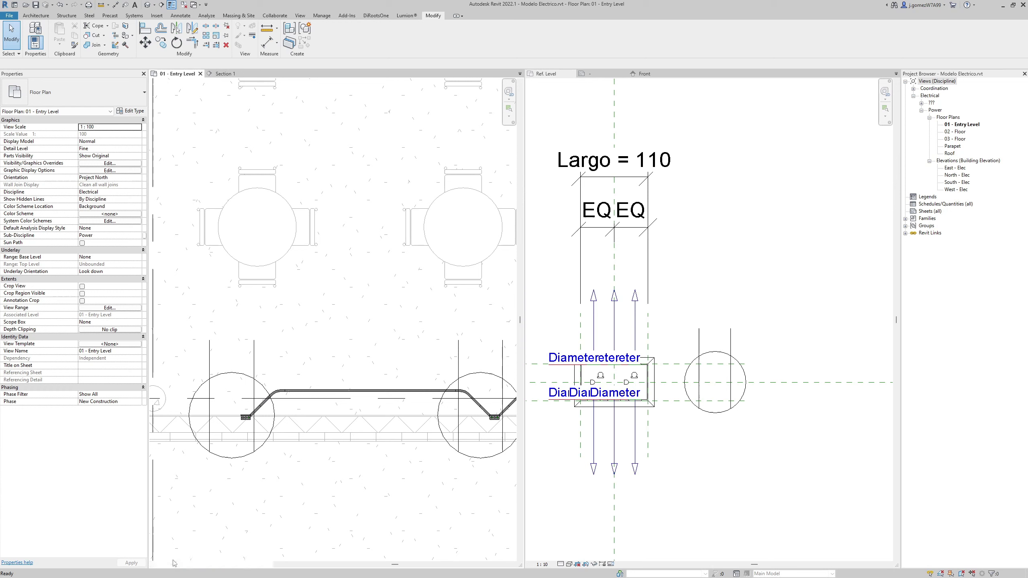
left_click(173, 563)
left_click(190, 502)
Select and inspect the wall-mounted outlet box and its circle symbol at 1:50.
scroll(239, 457, "up", 2)
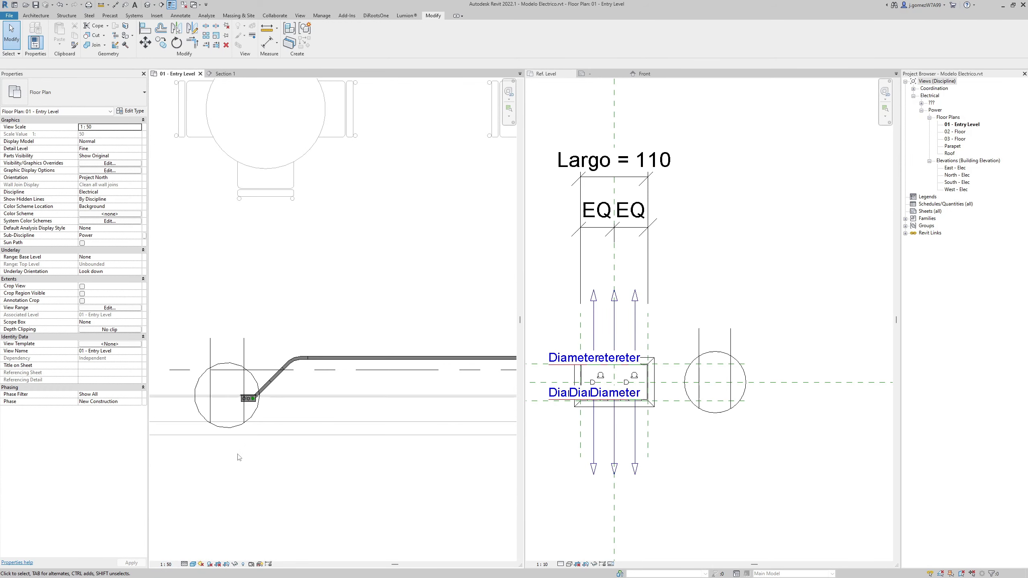
middle_click_drag(264, 432, 284, 430)
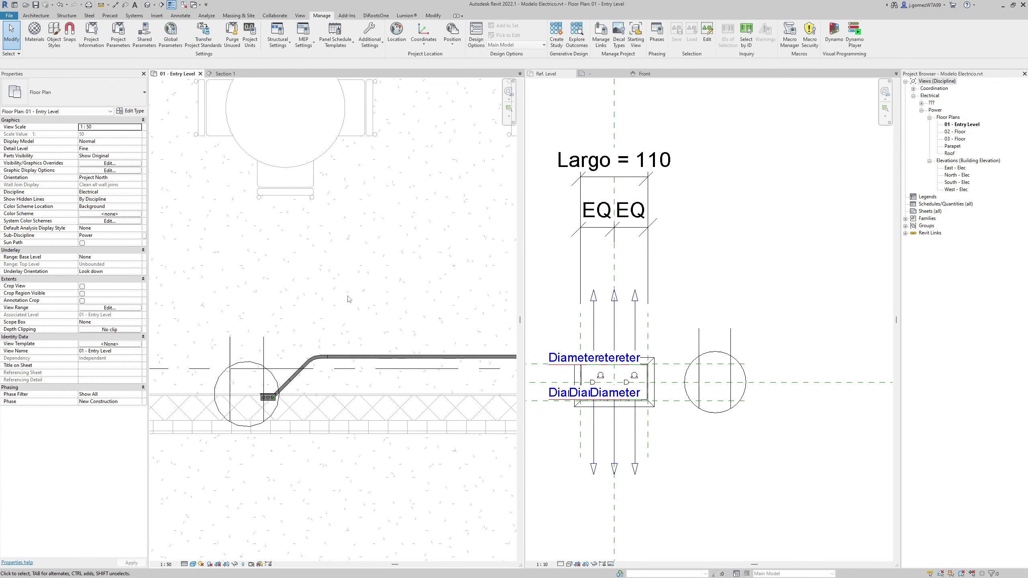
scroll(349, 298, "down", 4)
scroll(313, 324, "up", 4)
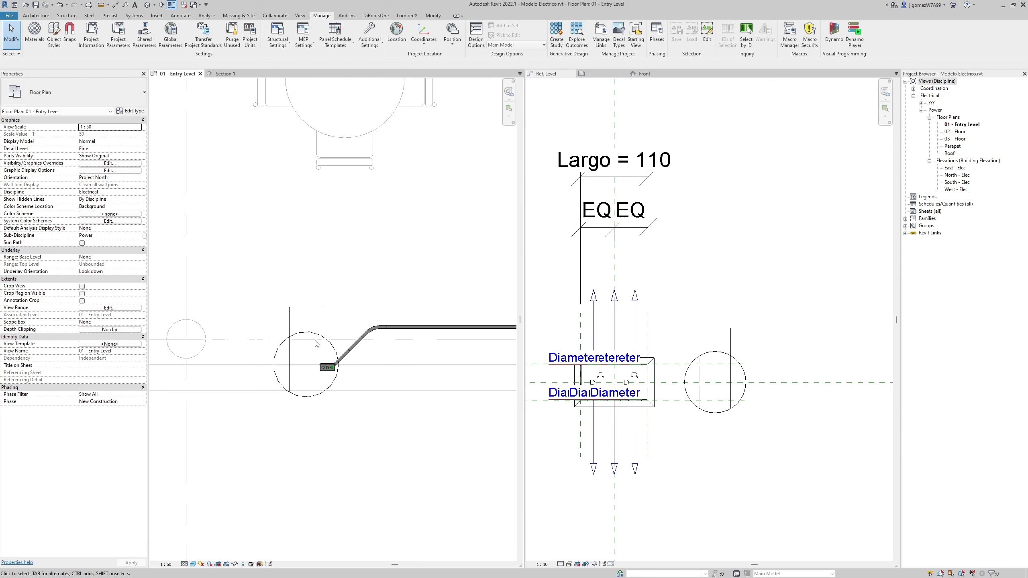
scroll(318, 338, "up", 1)
left_click(311, 331)
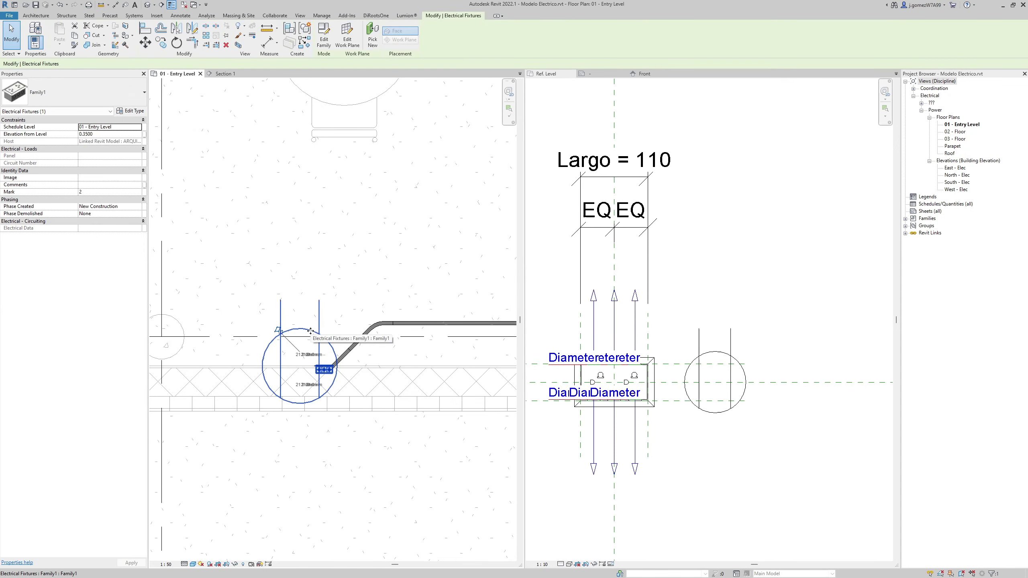
middle_click_drag(310, 331, 297, 315)
left_click(297, 278)
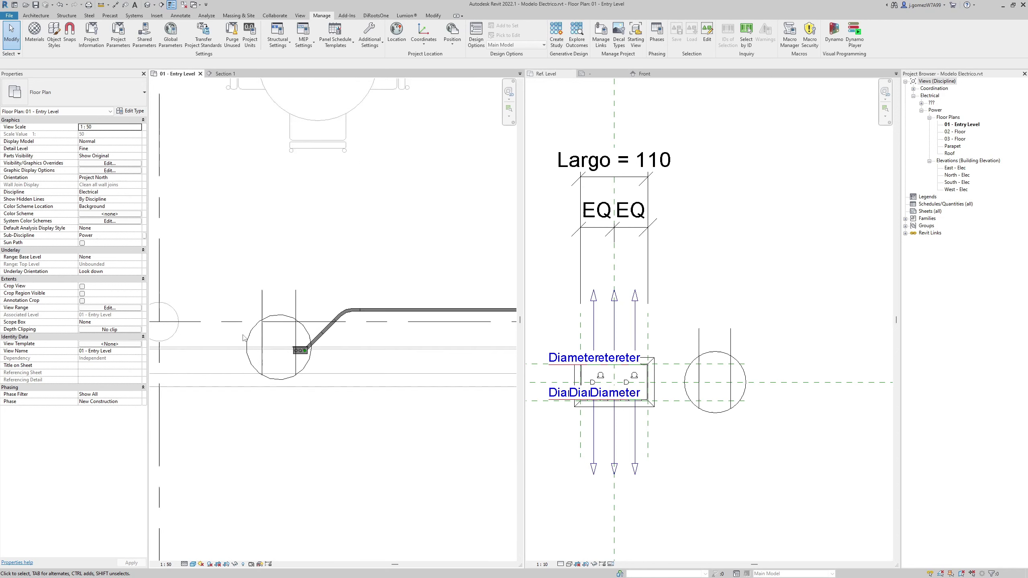
middle_click_drag(277, 320, 261, 327)
left_click(263, 327)
scroll(251, 326, "down", 1)
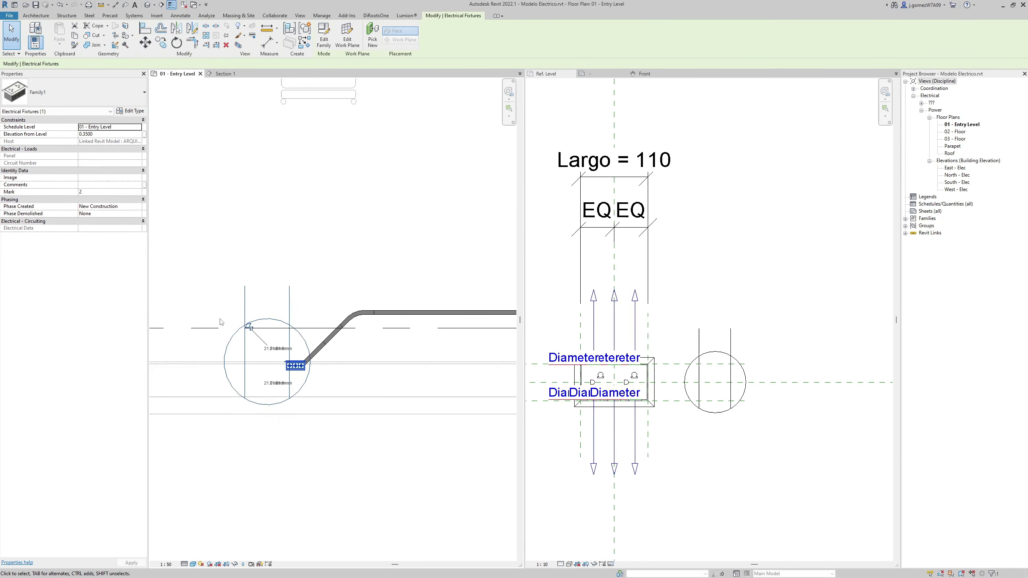
scroll(218, 323, "down", 3)
key("Escape")
scroll(221, 324, "up", 5)
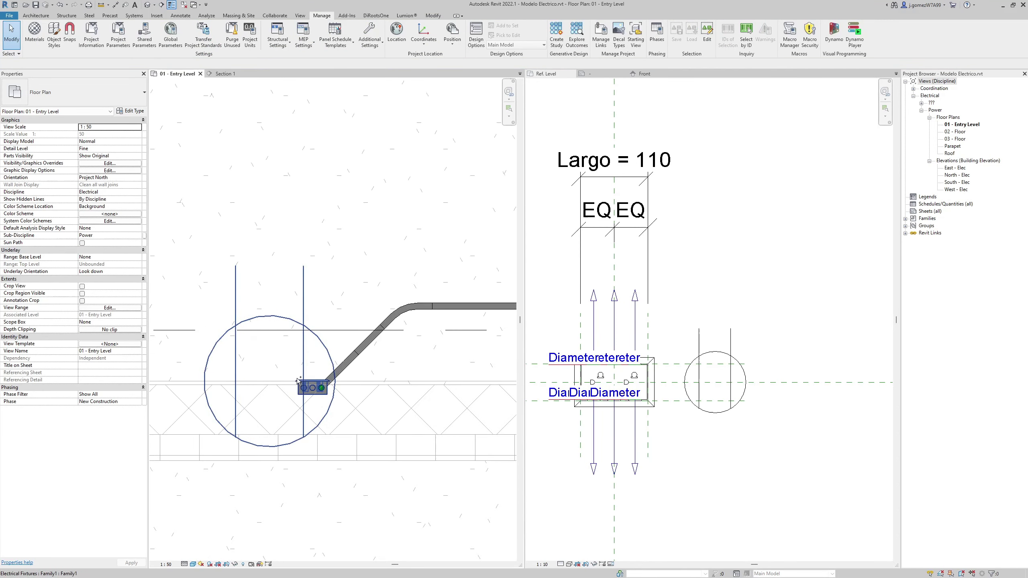
Move the circle symbol up and align it to the box's centre reference plane.
left_click(699, 339)
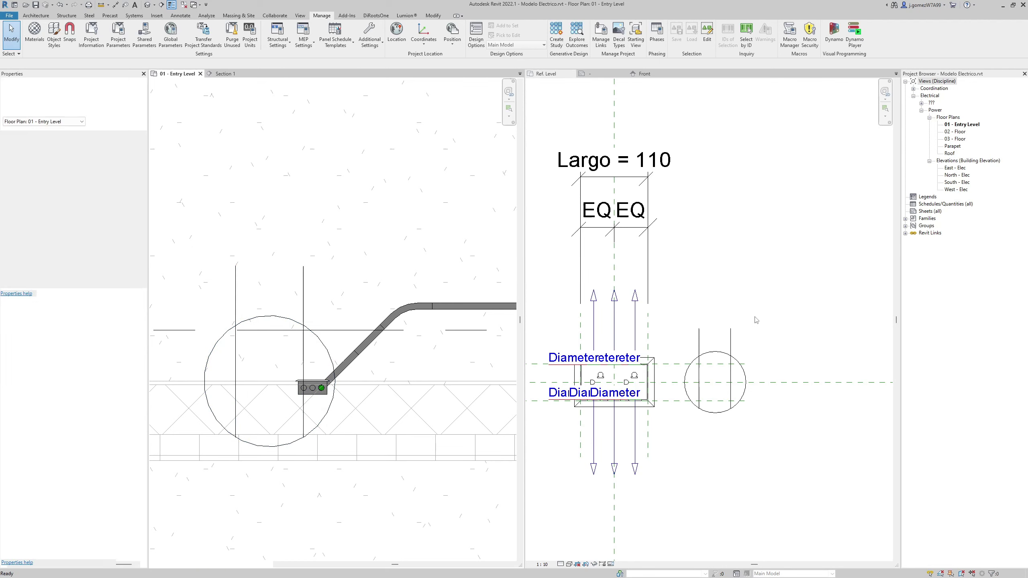
left_click_drag(697, 360, 686, 330)
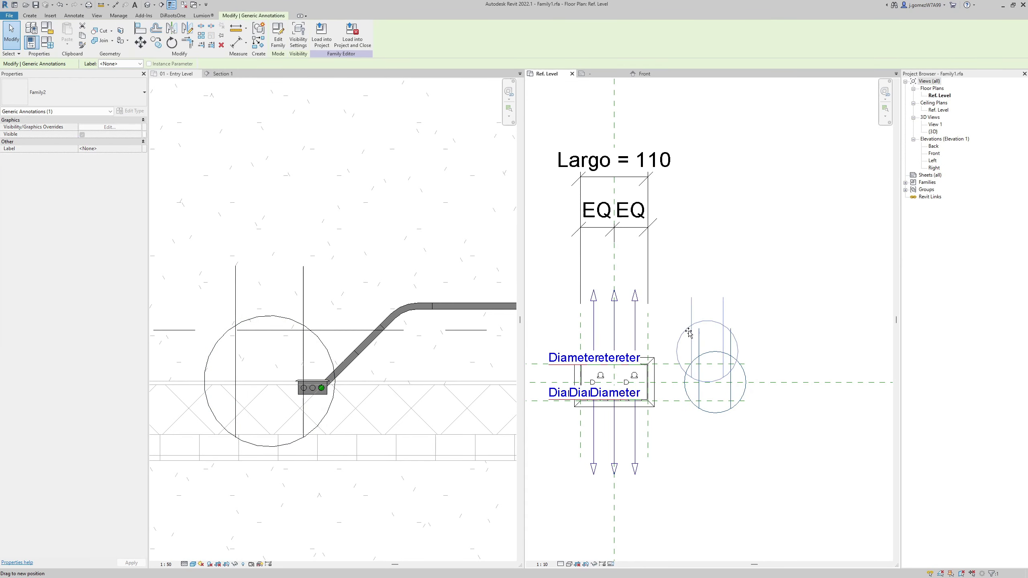
left_click(619, 324)
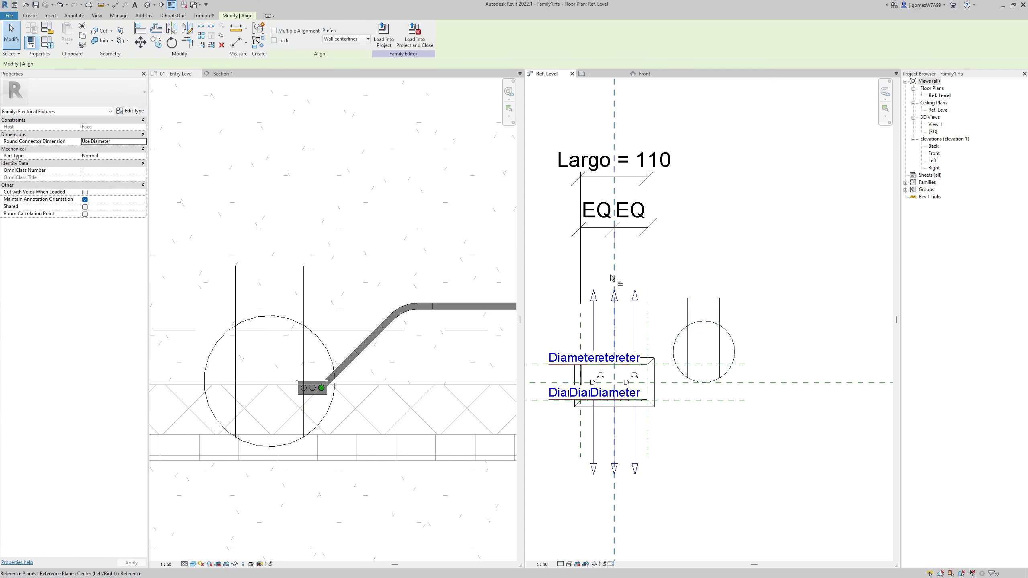
key("ctrl+z")
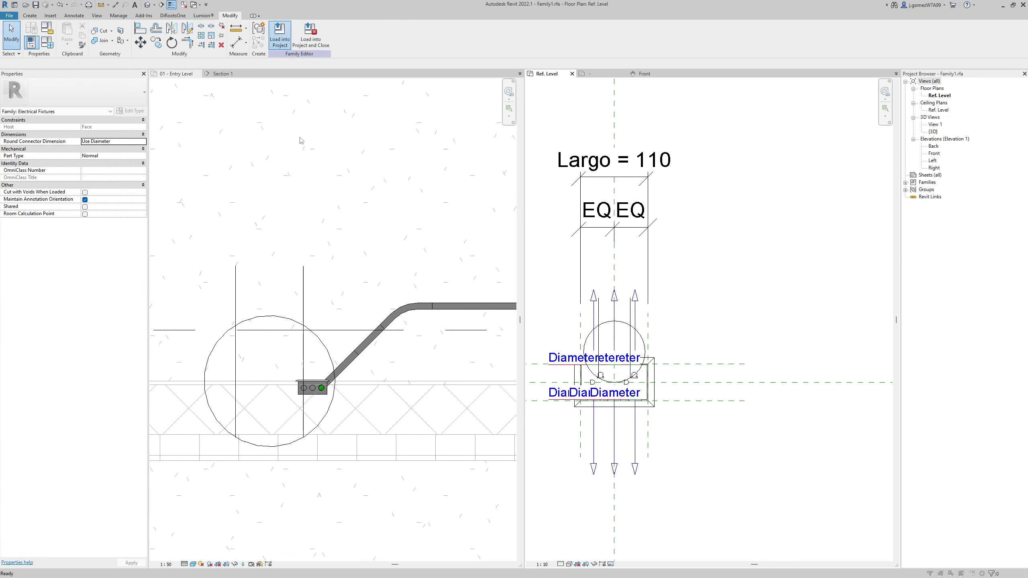
Reload Family1 into Modelo Electrico, overwriting the existing version.
left_click(280, 34)
left_click(493, 349)
left_click(456, 269)
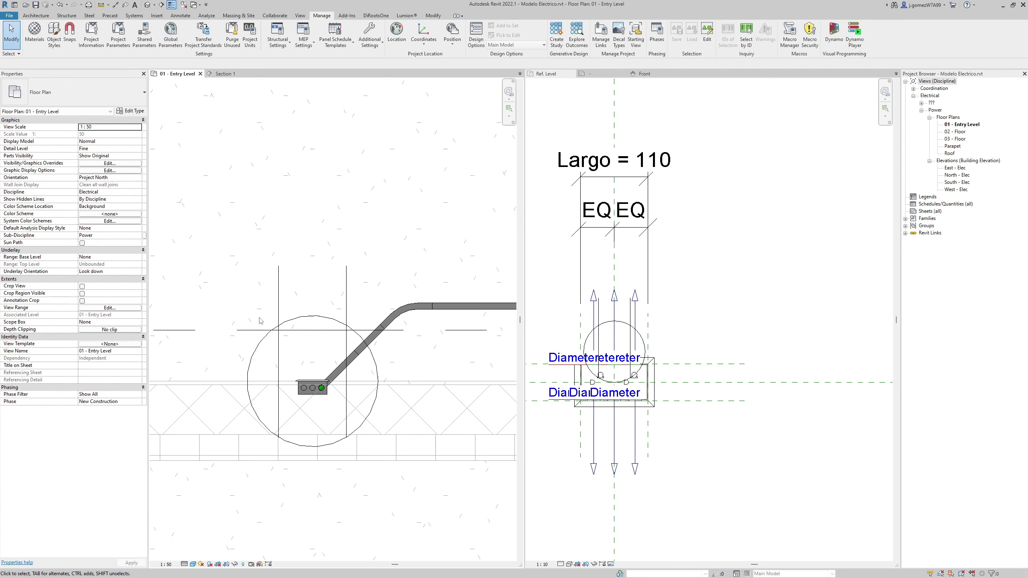
scroll(260, 321, "down", 2)
scroll(263, 332, "down", 2)
scroll(267, 348, "up", 2)
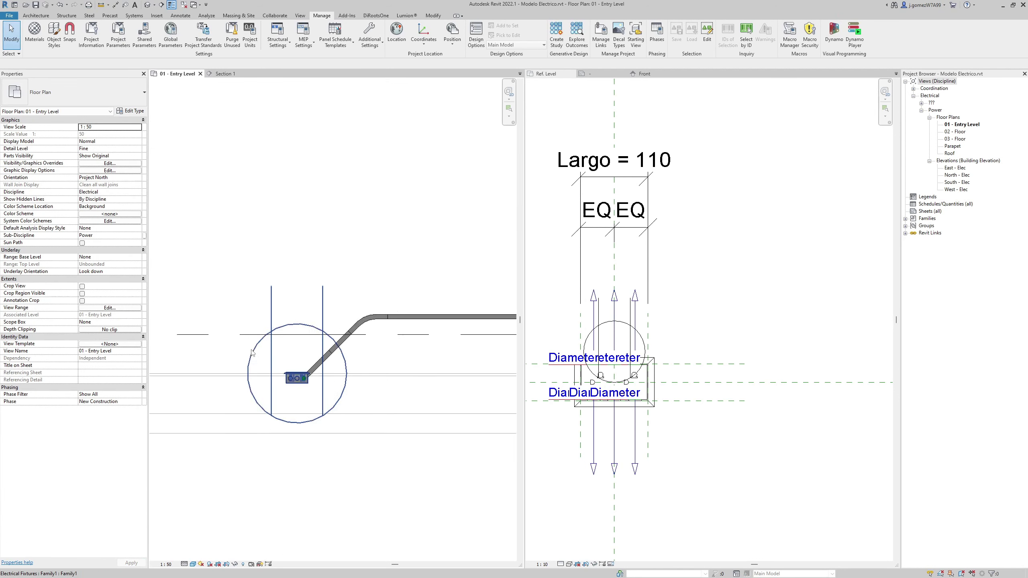
scroll(271, 363, "down", 3)
scroll(271, 363, "down", 3)
scroll(279, 371, "up", 2)
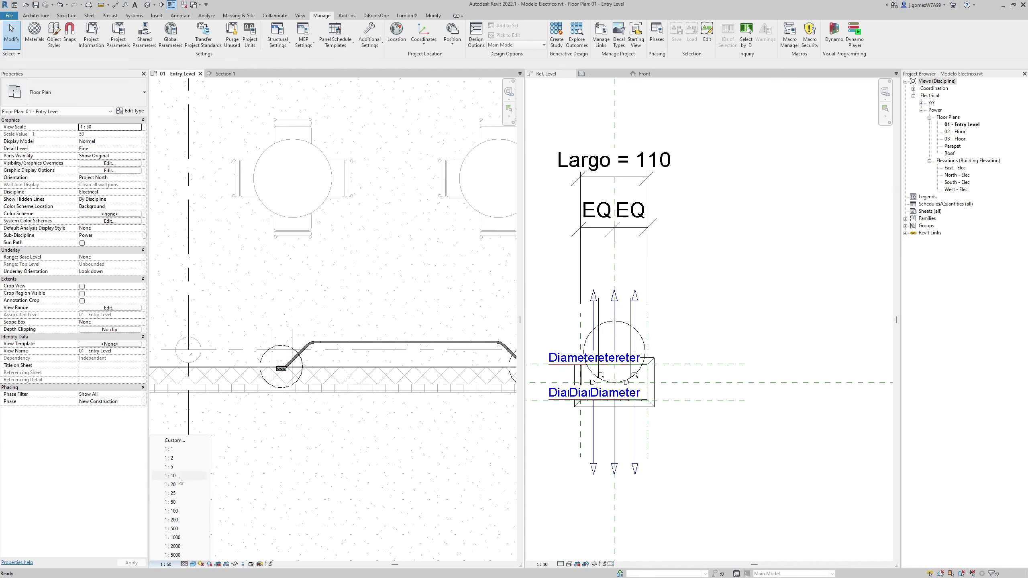
scroll(279, 366, "up", 3)
scroll(278, 365, "up", 2)
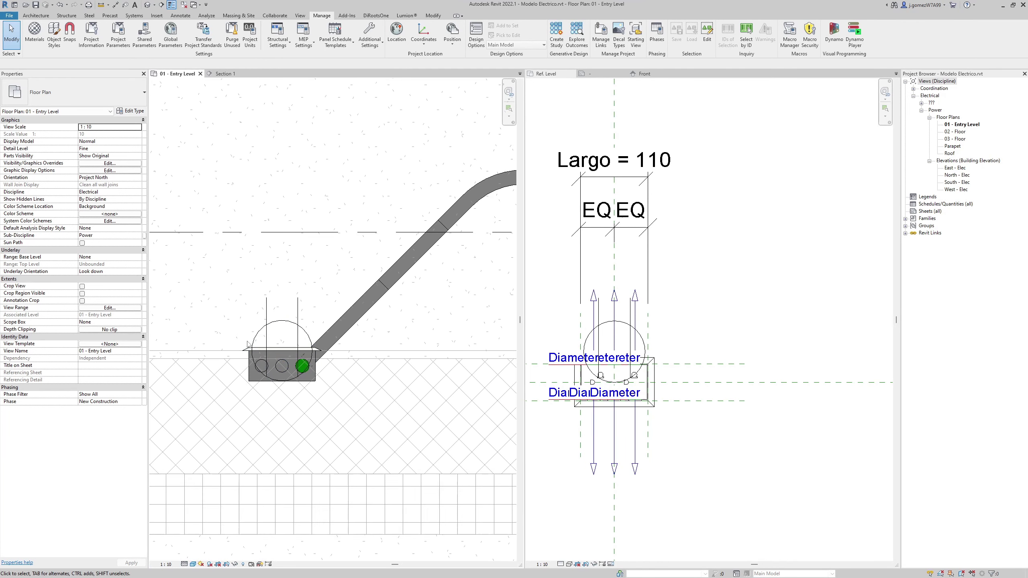
left_click(257, 339)
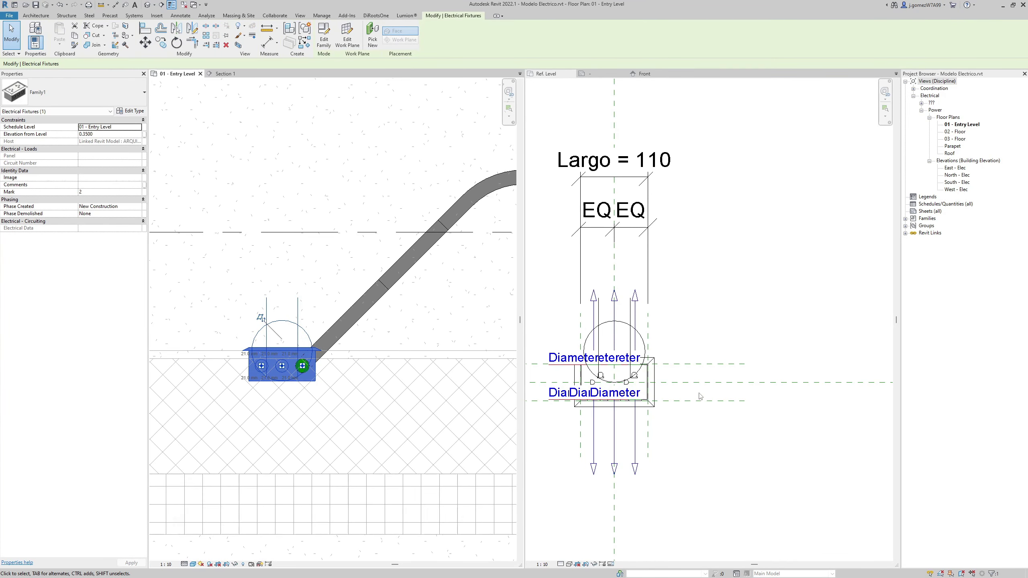
key("Escape")
scroll(284, 358, "down", 3)
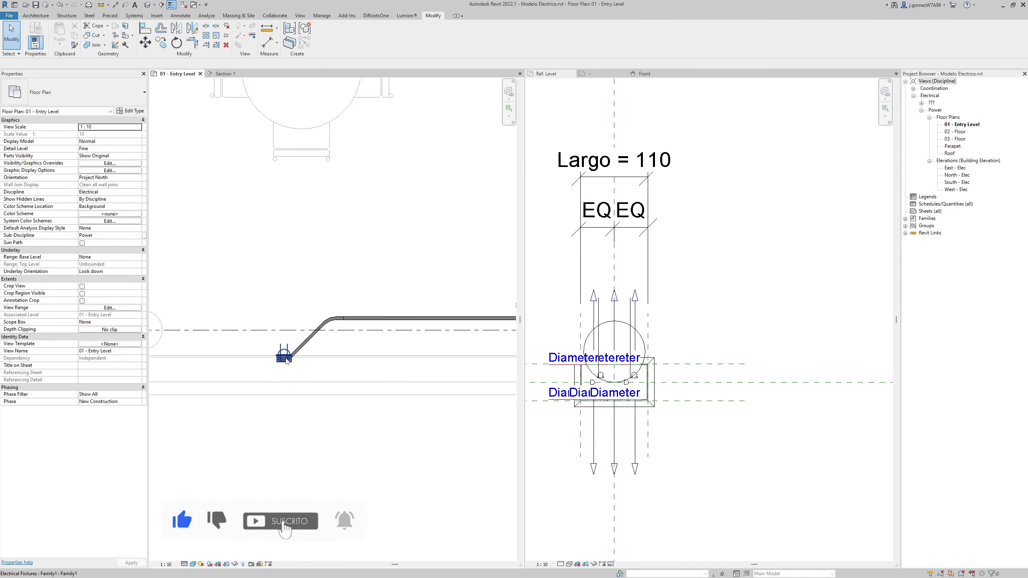
scroll(286, 360, "up", 4)
scroll(277, 363, "down", 2)
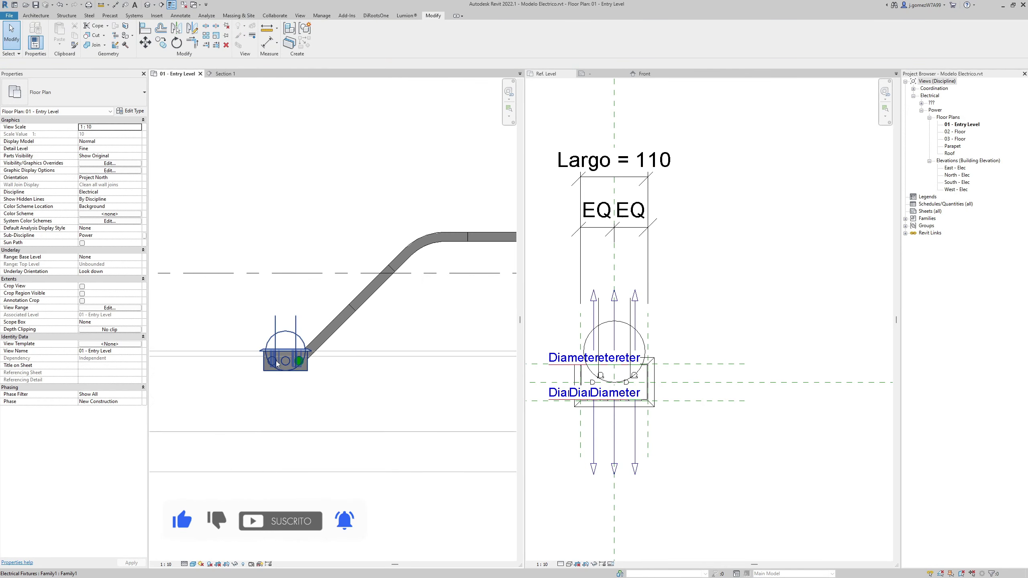
scroll(277, 364, "down", 2)
scroll(277, 363, "down", 2)
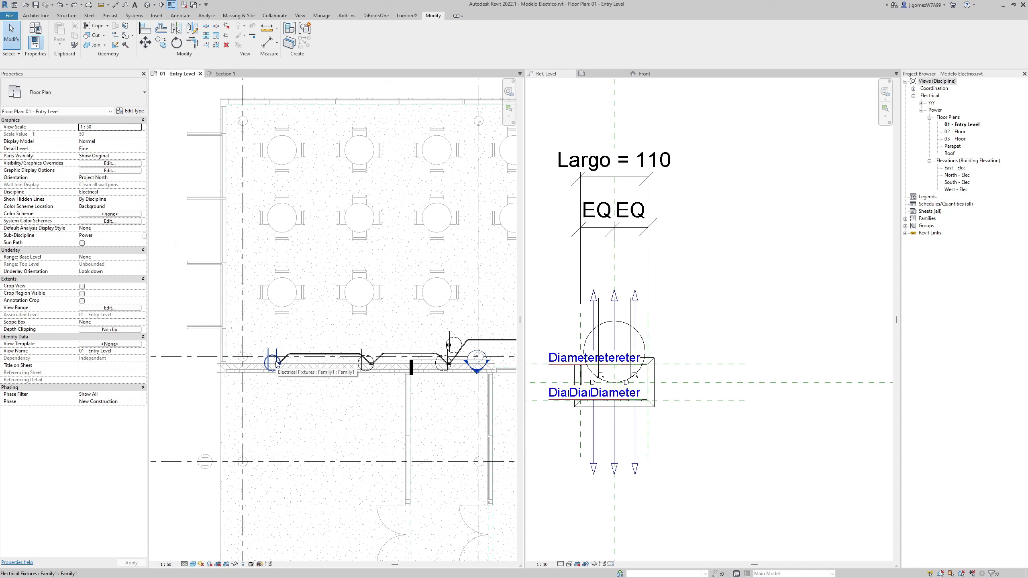
left_click(633, 343)
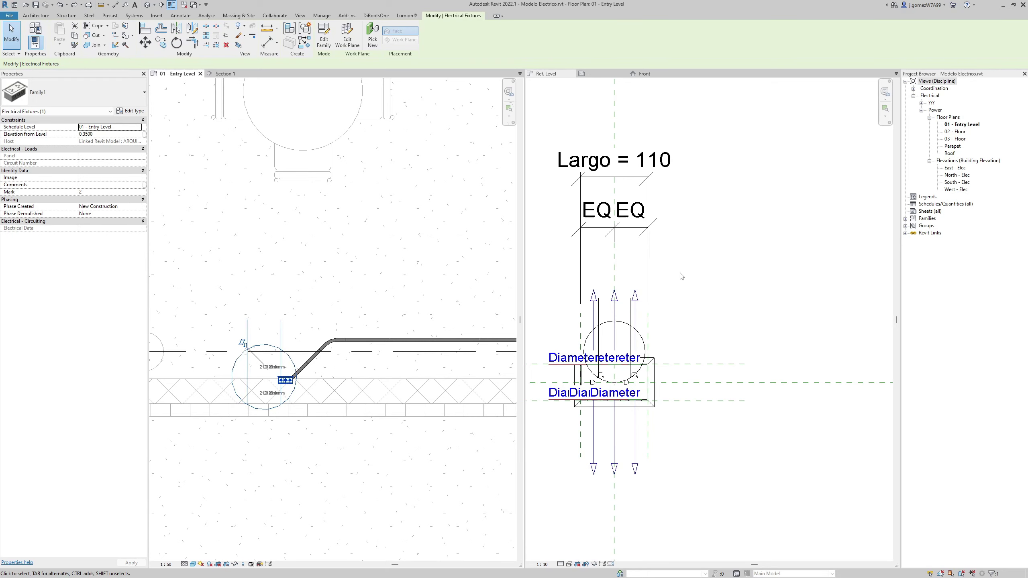
Open Family1's Front and Ref. Level views and compare with the project's entry-level plan.
left_click(810, 243)
left_click(933, 153)
double_click(934, 153)
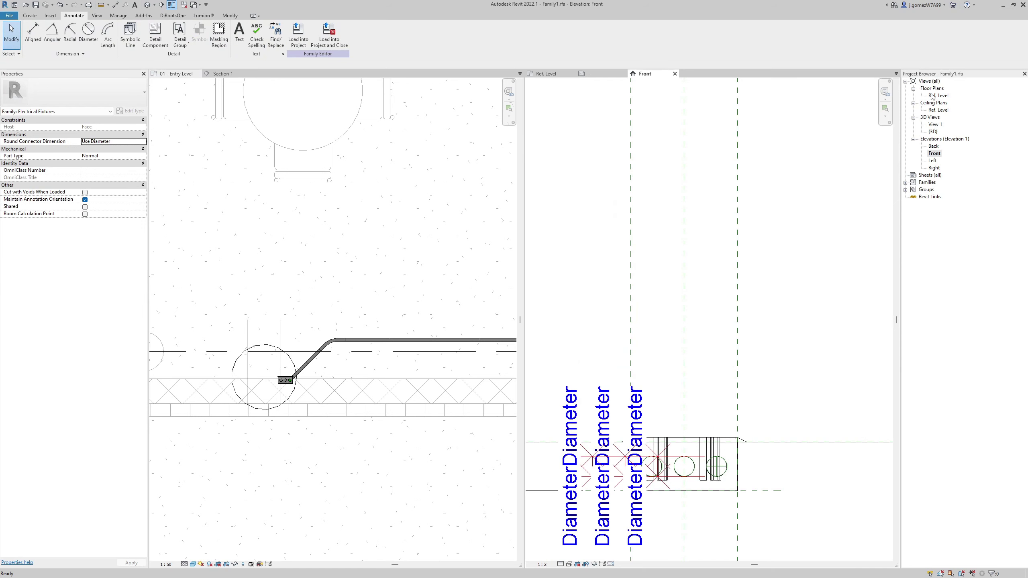
double_click(936, 96)
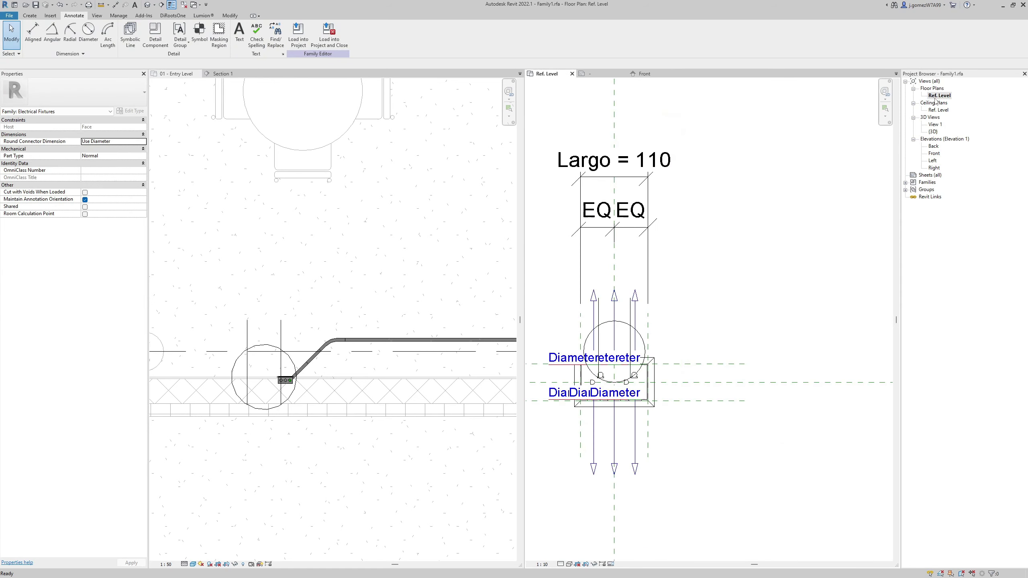
scroll(560, 315, "up", 1)
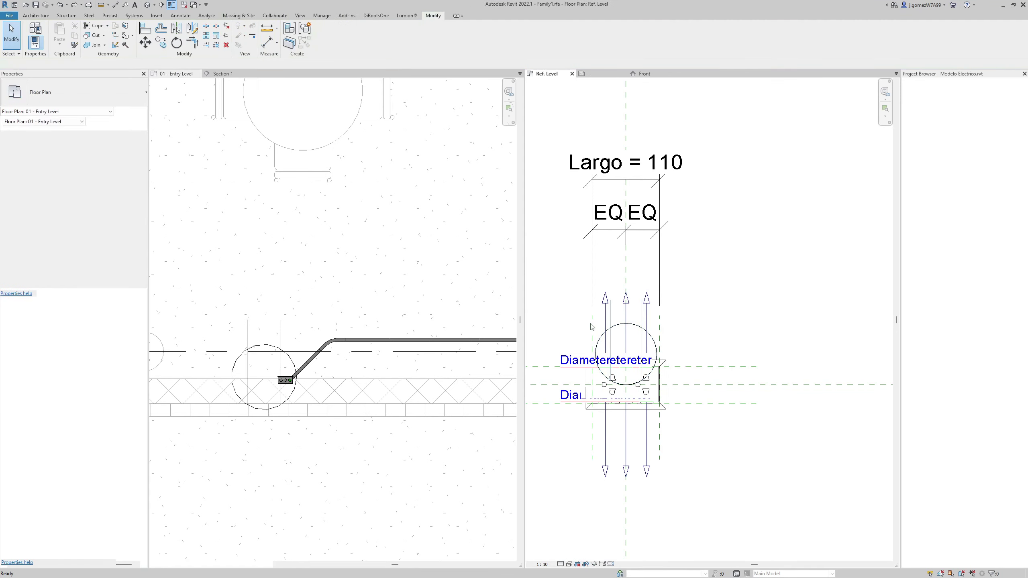
left_click(592, 328)
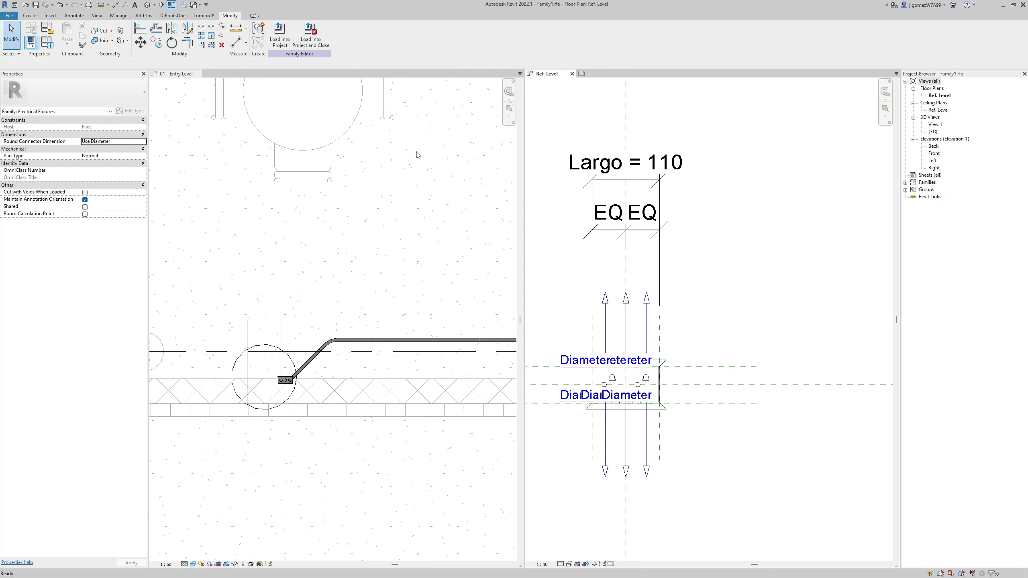
scroll(267, 382, "down", 2)
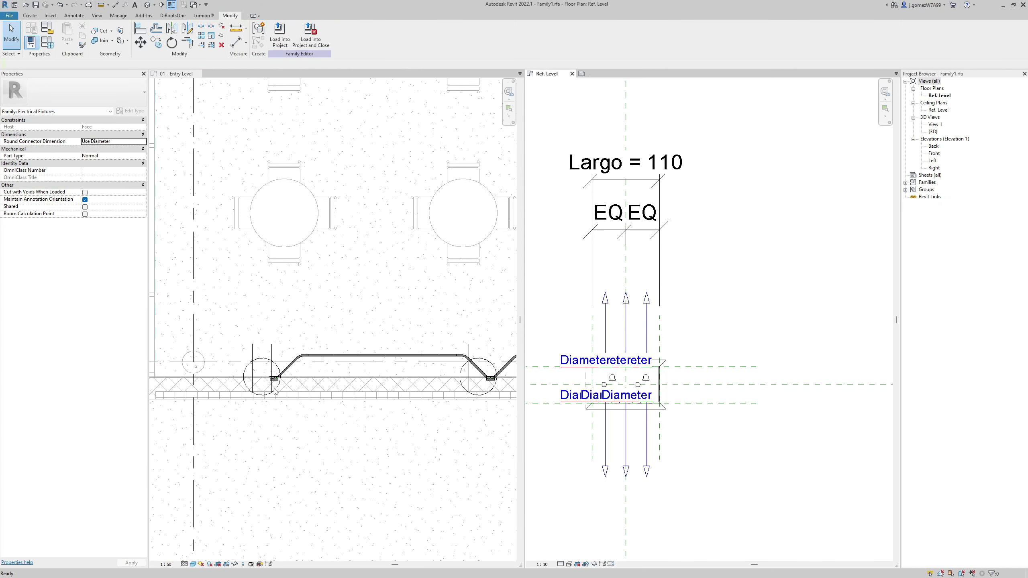
left_click(275, 391)
left_click(951, 169)
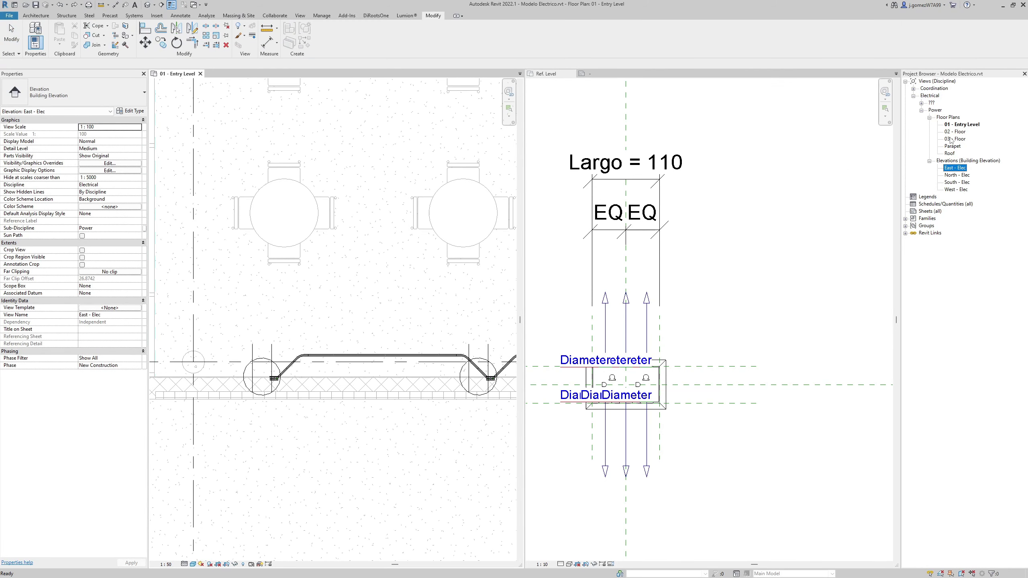
left_click(725, 234)
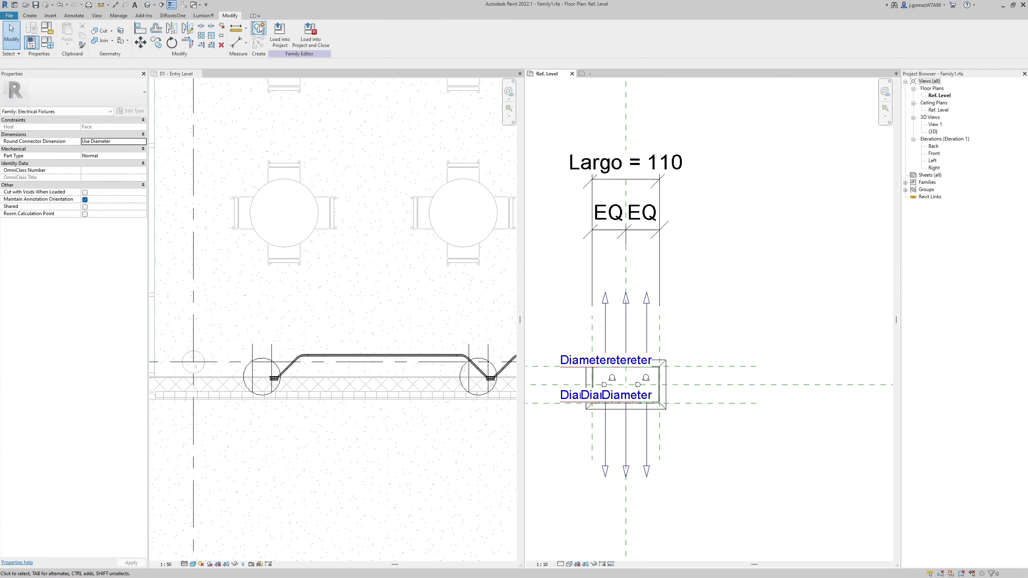
Load Family1 into the electrical project, overwriting the existing version.
left_click(279, 34)
key("Return")
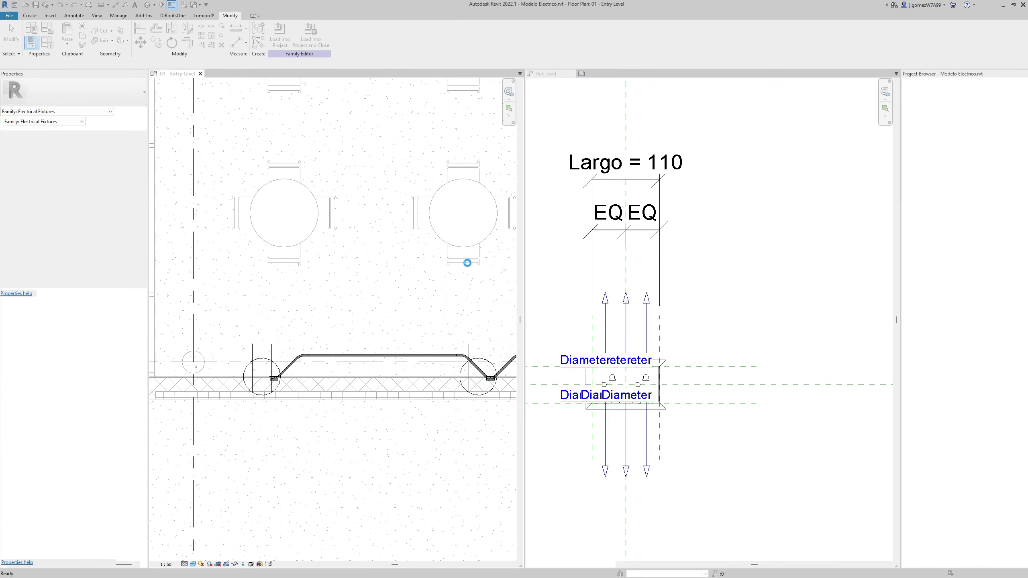
left_click(485, 269)
left_click(605, 276)
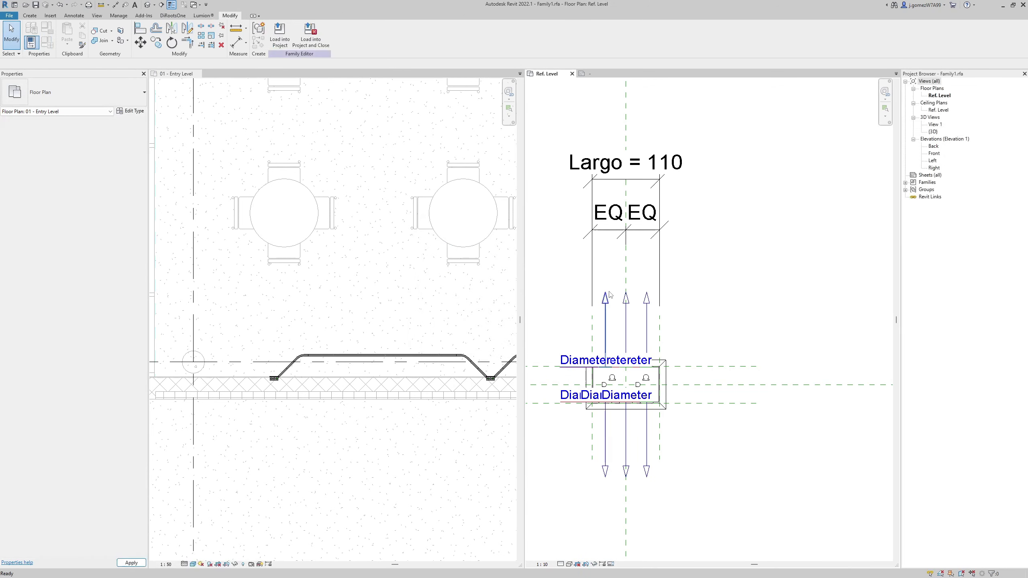
Close the Family2 document without saving and bring up the new-file options.
left_click(601, 75)
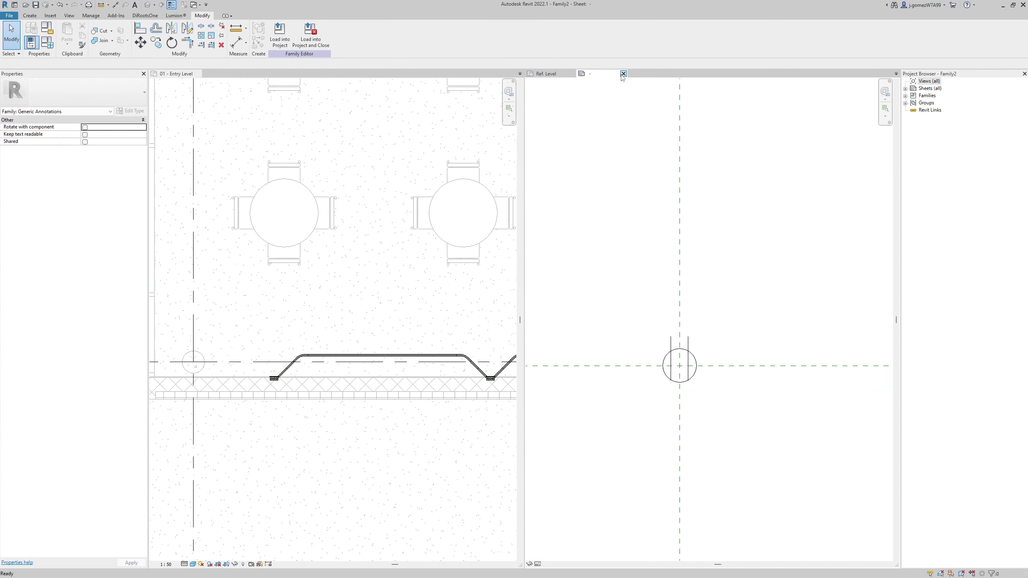
left_click(622, 74)
left_click(526, 291)
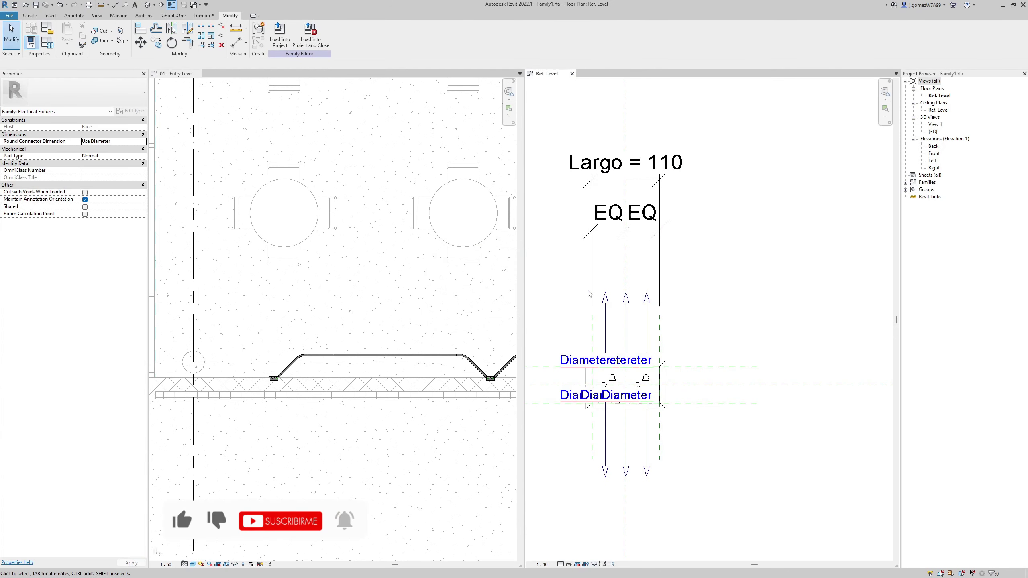
middle_click_drag(589, 293, 592, 330)
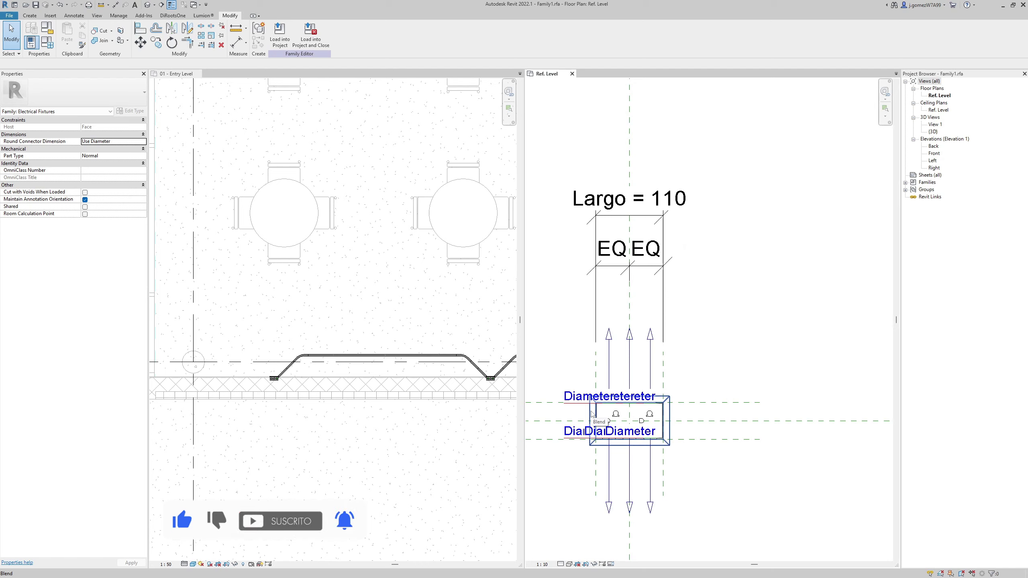
scroll(570, 373, "down", 2)
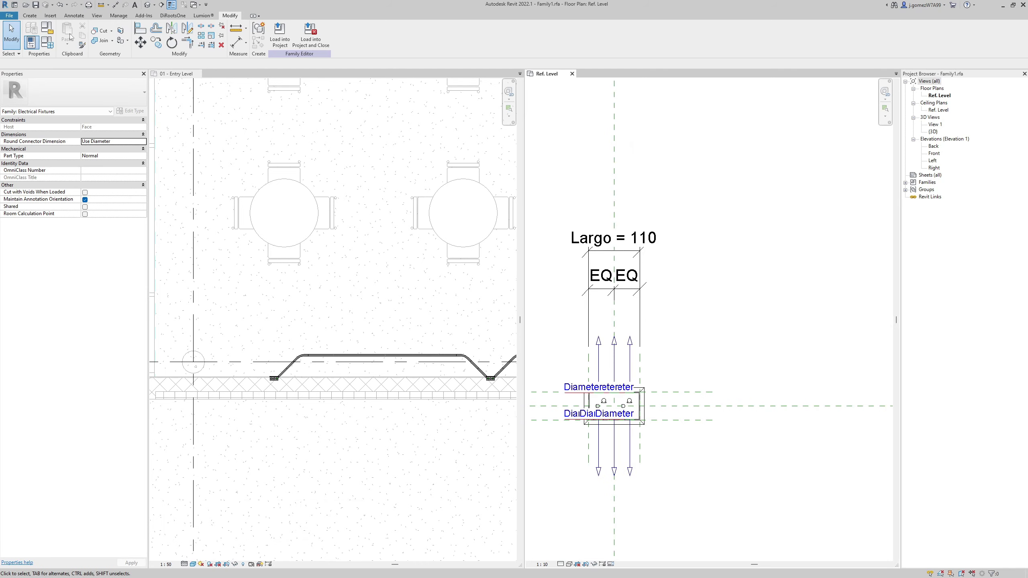
left_click(9, 15)
mouse_move(27, 46)
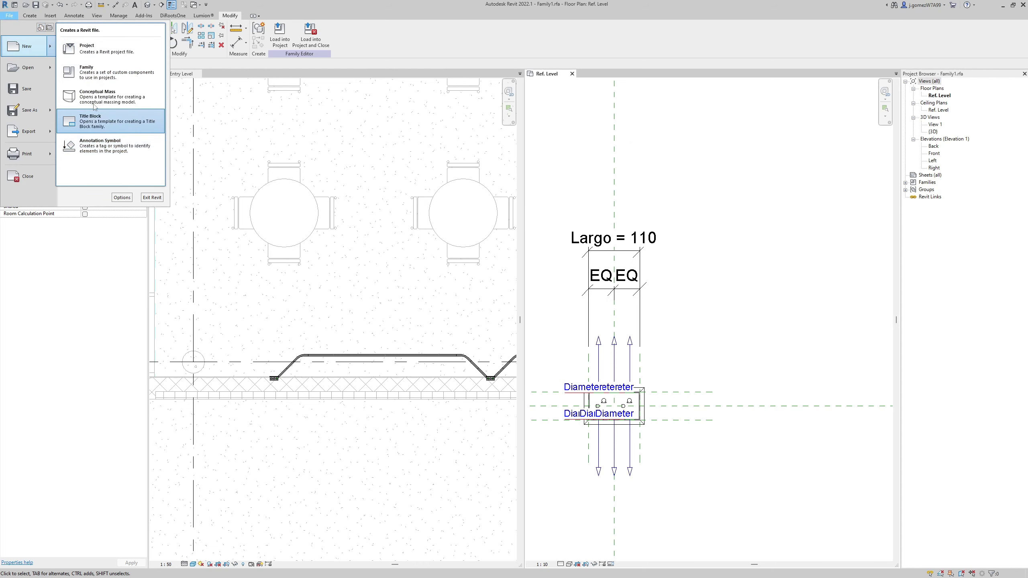
Start a new family and pick Metric Detail Item.rft in the English templates folder.
left_click(86, 72)
double_click(280, 283)
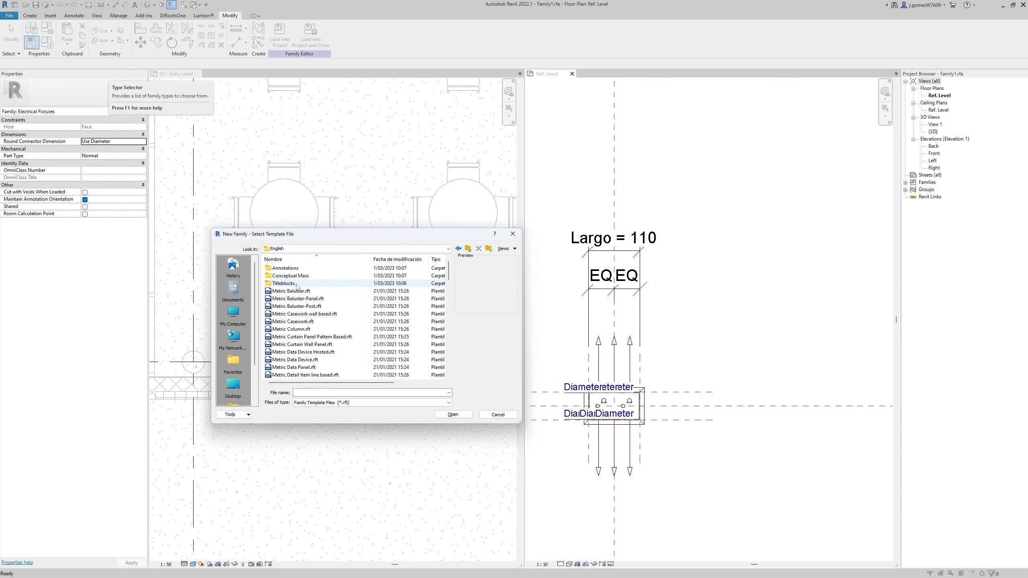
scroll(279, 324, "down", 3)
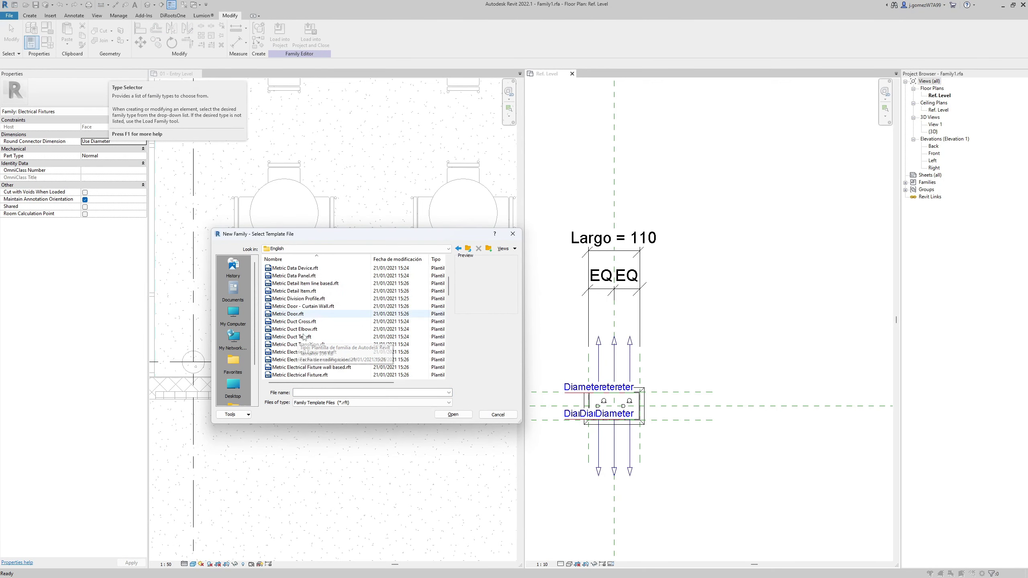
scroll(323, 338, "down", 1)
left_click(310, 315)
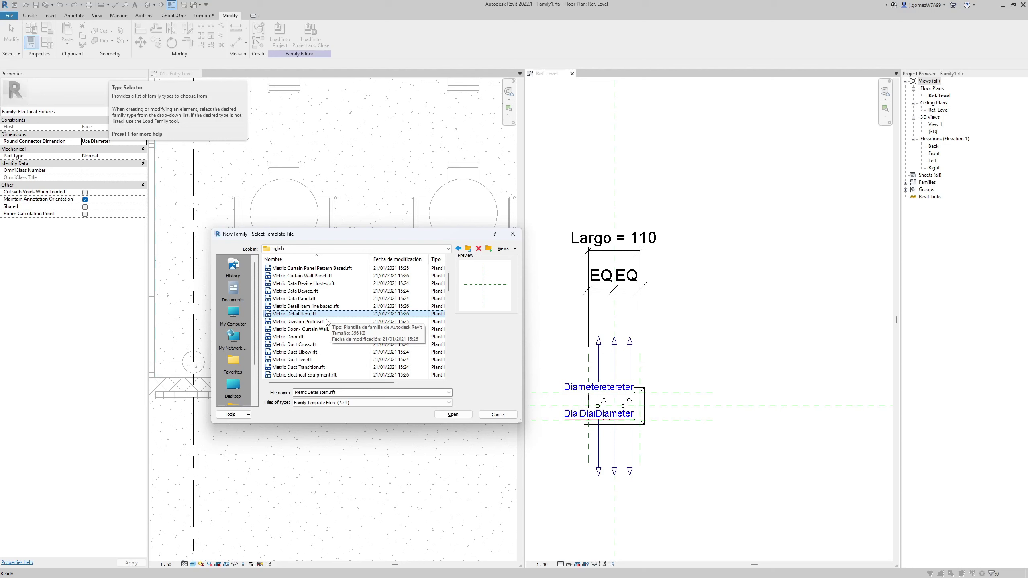
scroll(327, 322, "down", 1)
scroll(330, 326, "down", 5)
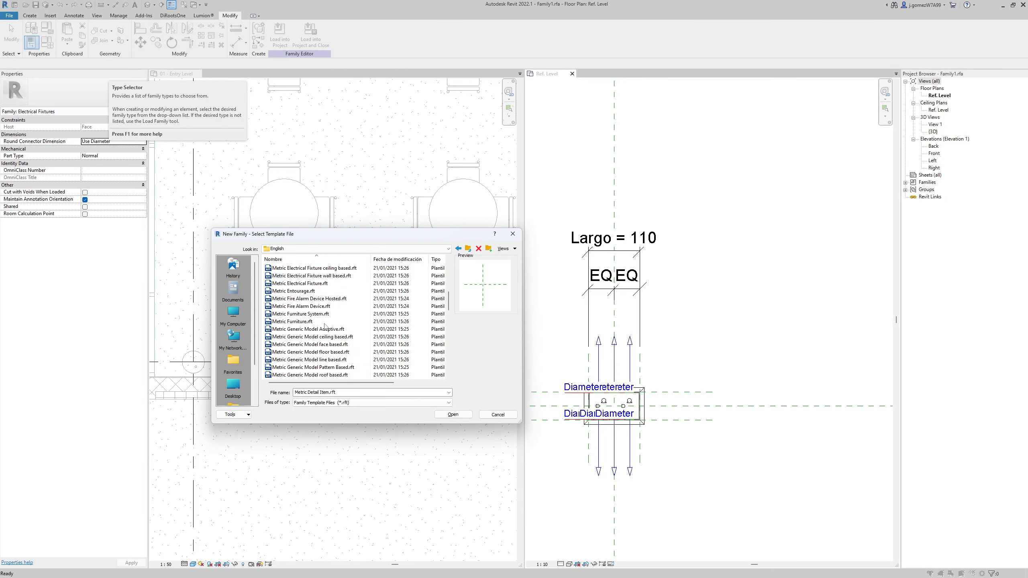
scroll(324, 336, "up", 7)
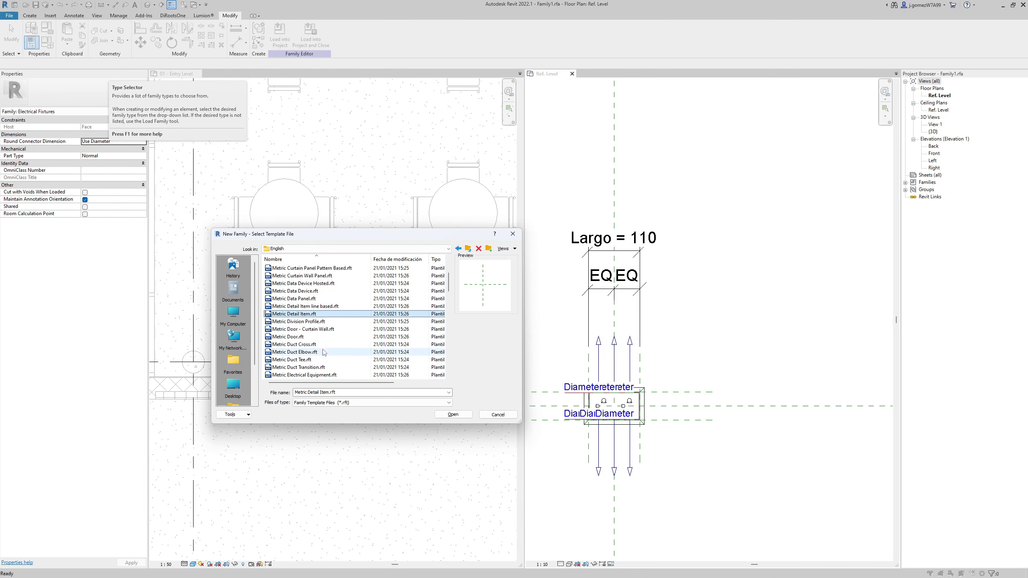
Peek into the Annotations folder, reselect Metric Detail Item.rft and create Family3.
double_click(286, 268)
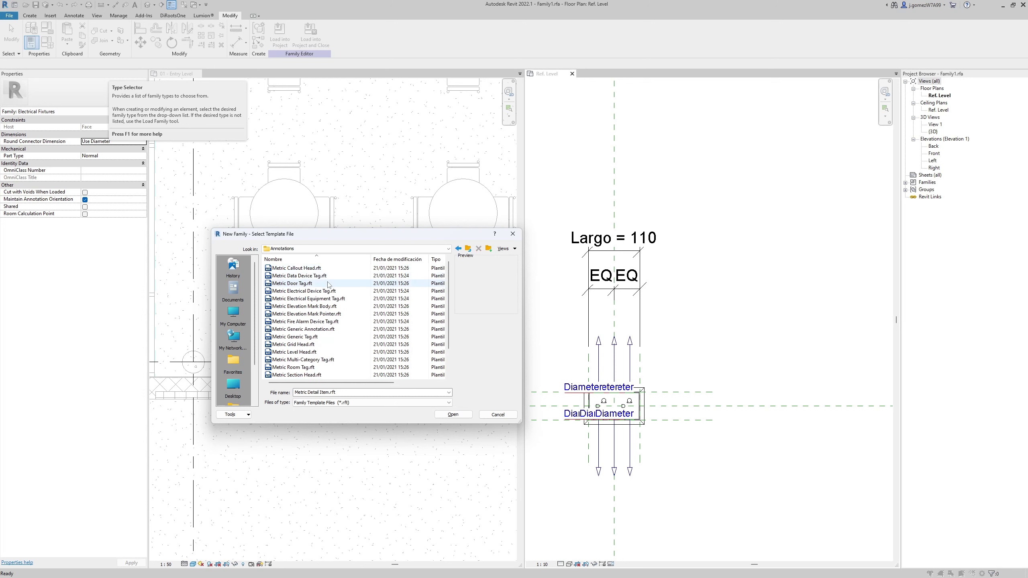
key("BackSpace")
scroll(344, 320, "down", 4)
left_click(350, 336)
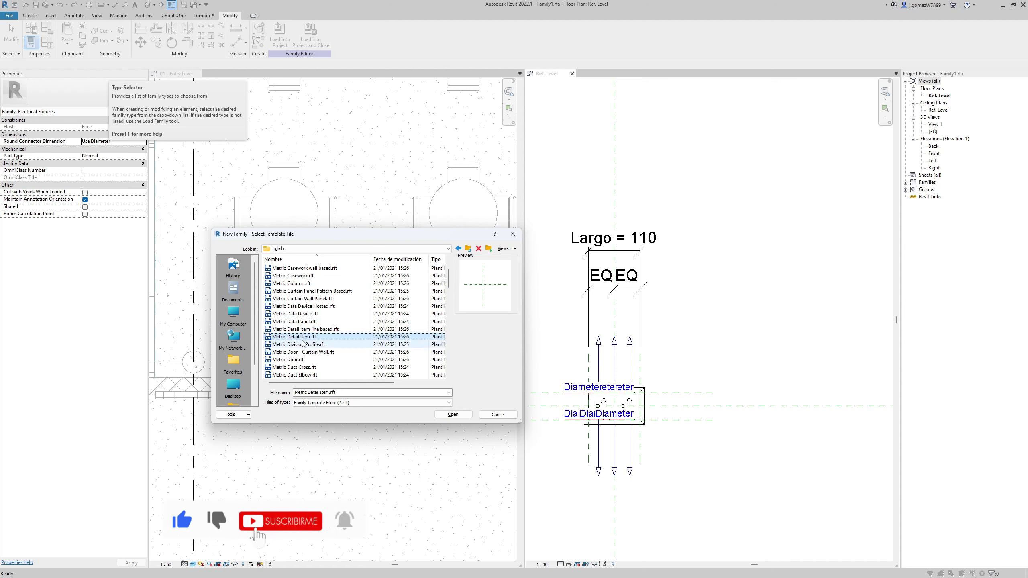
left_click(453, 415)
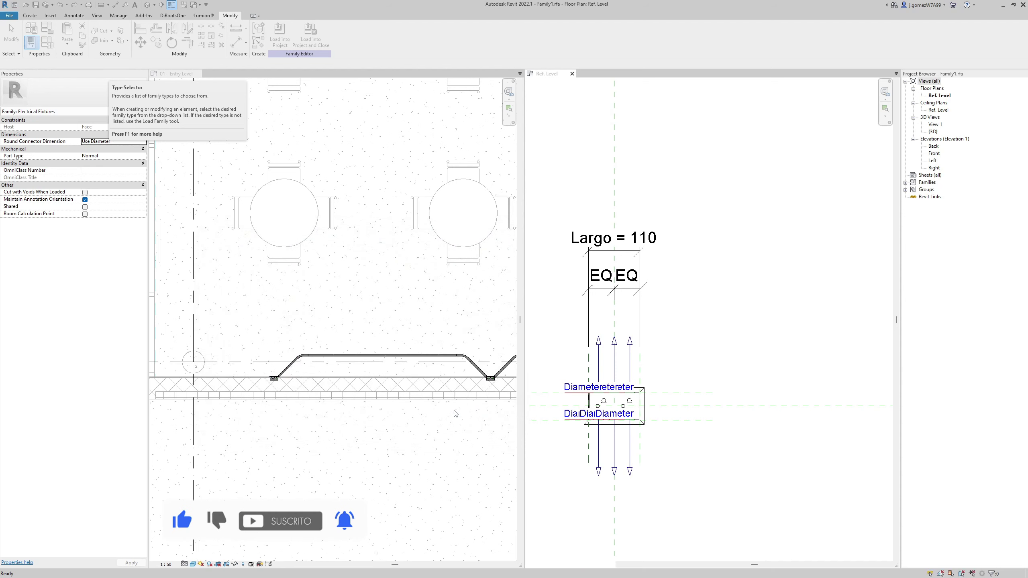
middle_click_drag(661, 306, 669, 329)
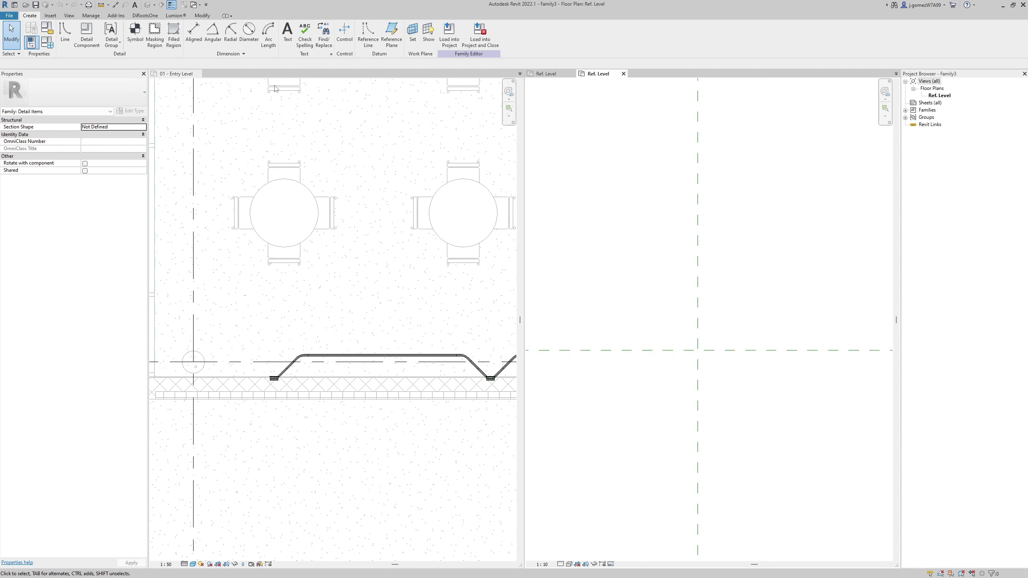
Draw a 125-radius circle centred on the reference plane intersection.
left_click(65, 37)
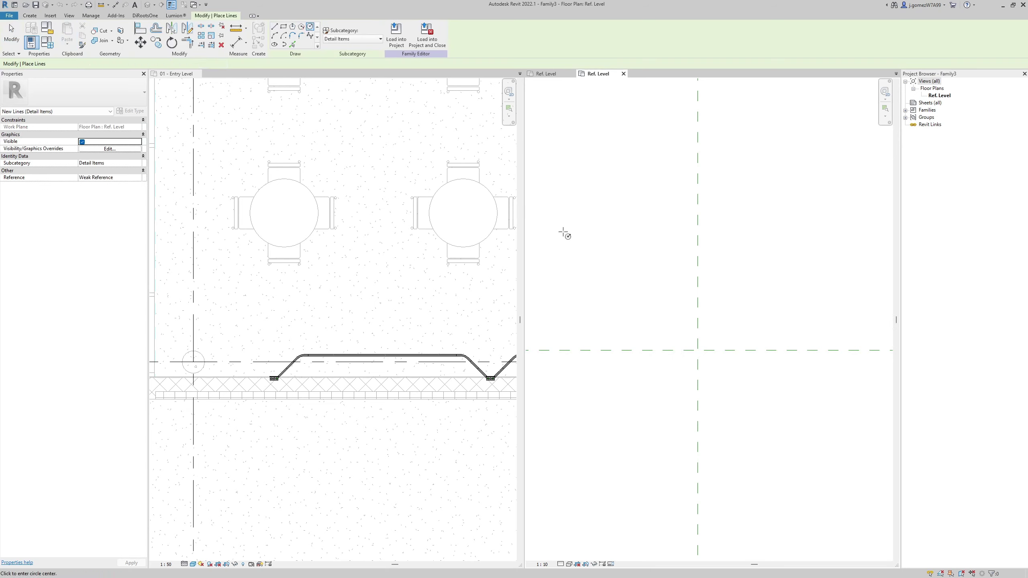
left_click(703, 351)
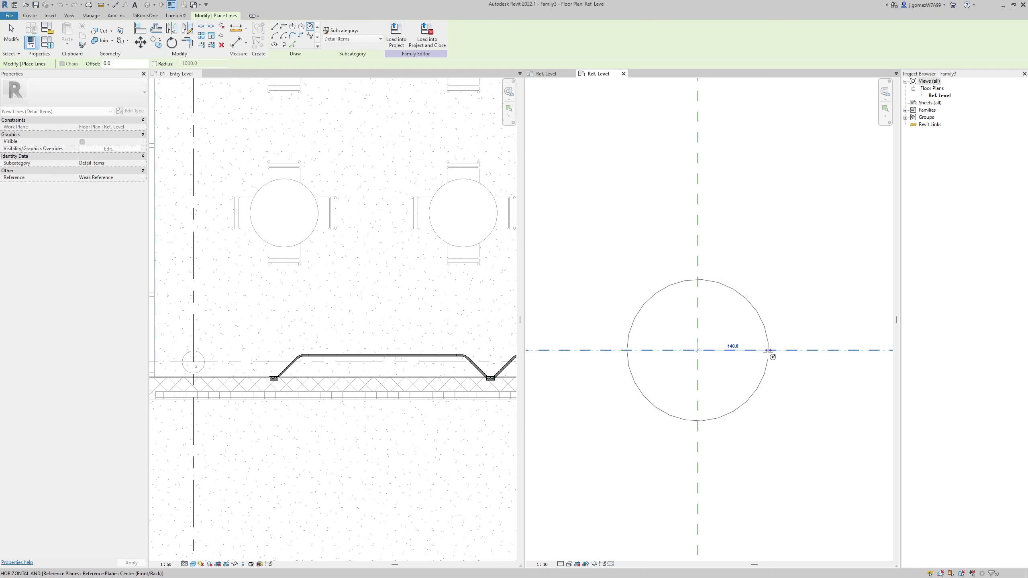
type("125")
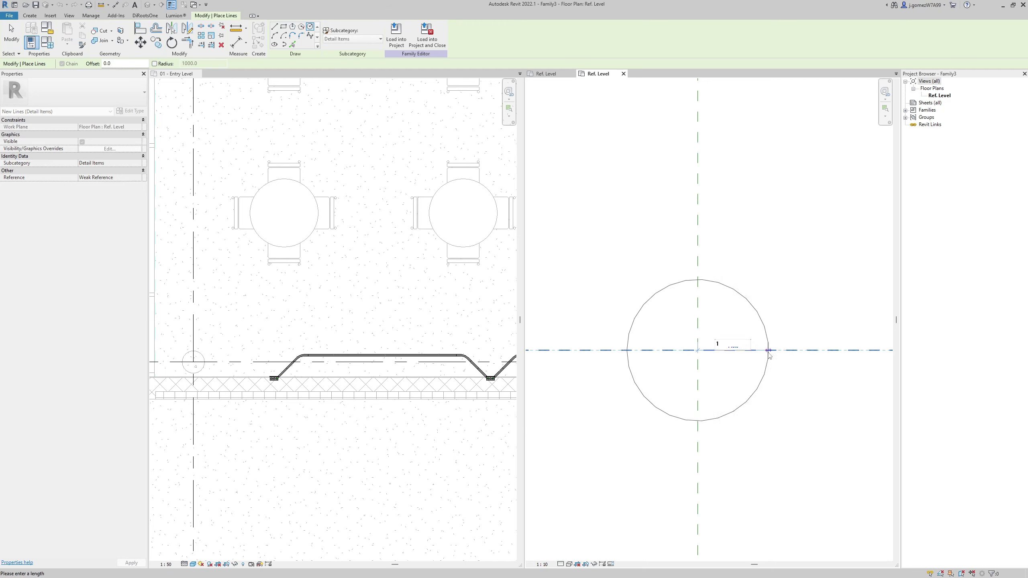
key("Return")
Add a vertical line on the circle edge and mirror it across the vertical reference plane.
left_click(275, 27)
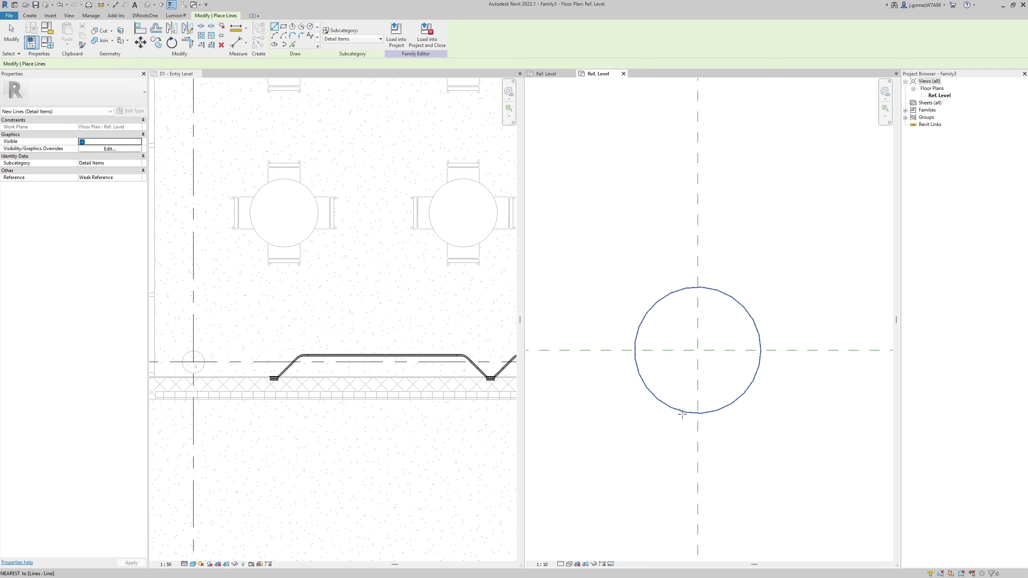
left_click(670, 405)
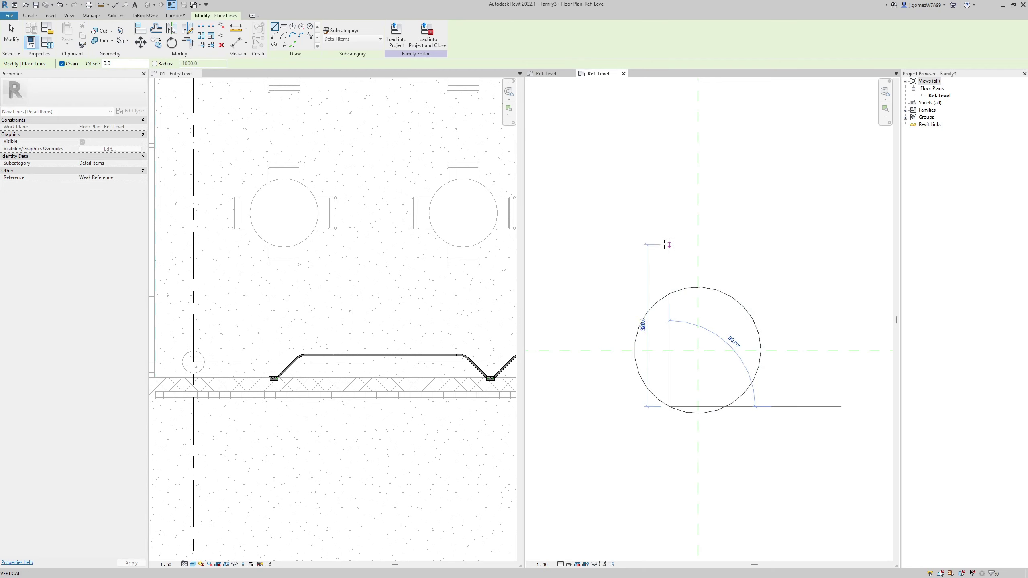
left_click(665, 245)
scroll(665, 244, "down", 2)
key("Escape")
key("Escape")
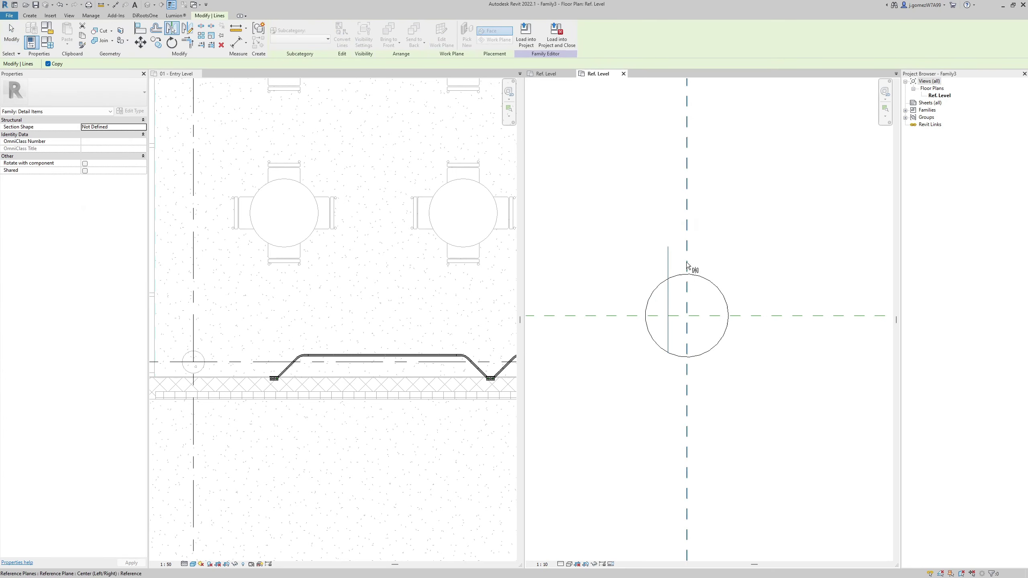
left_click(687, 262)
scroll(687, 262, "down", 1)
Move the circle and both lines onto the horizontal reference plane.
left_click_drag(601, 212, 712, 342)
key("m")
key("v")
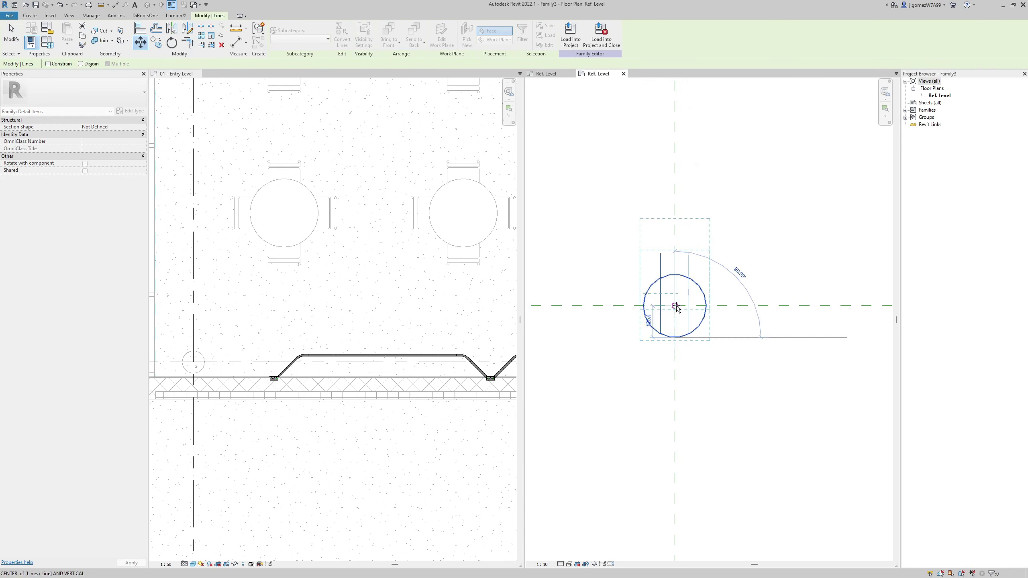
left_click(676, 307)
key("Escape")
middle_click_drag(530, 232, 622, 305)
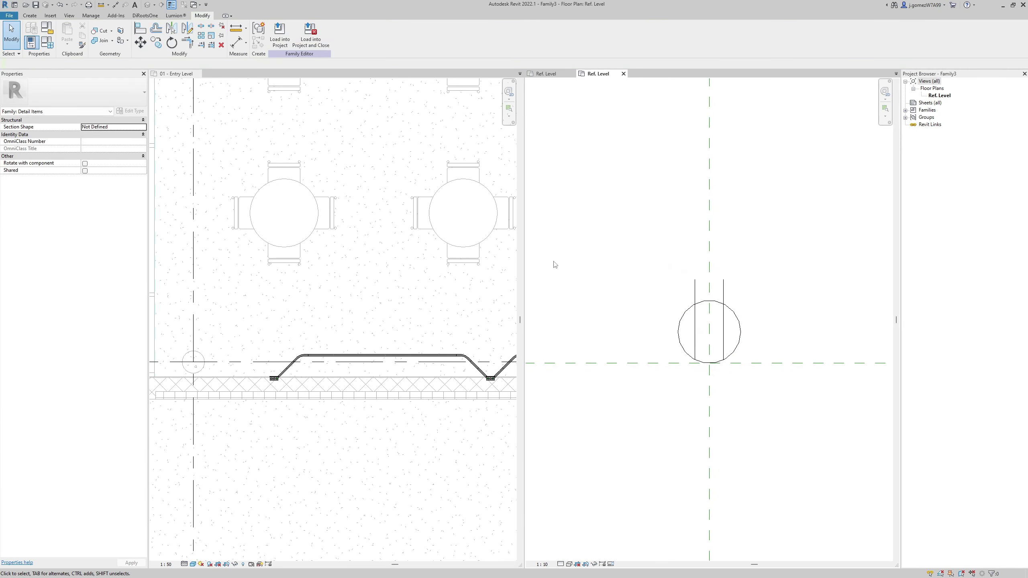
Load the circle symbol family into Family1.rfa.
left_click(278, 43)
left_click(462, 249)
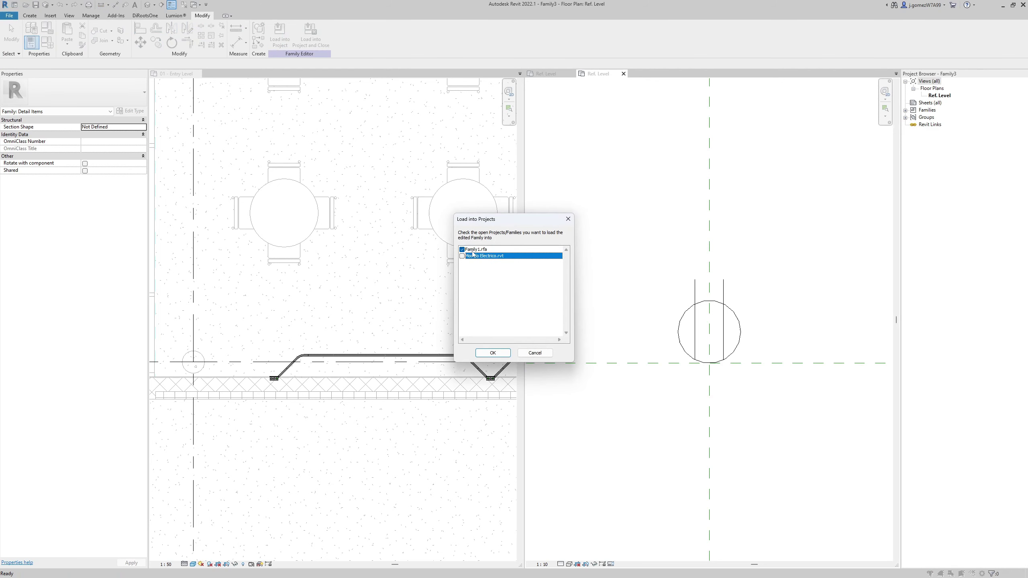
left_click(493, 353)
scroll(749, 360, "down", 3)
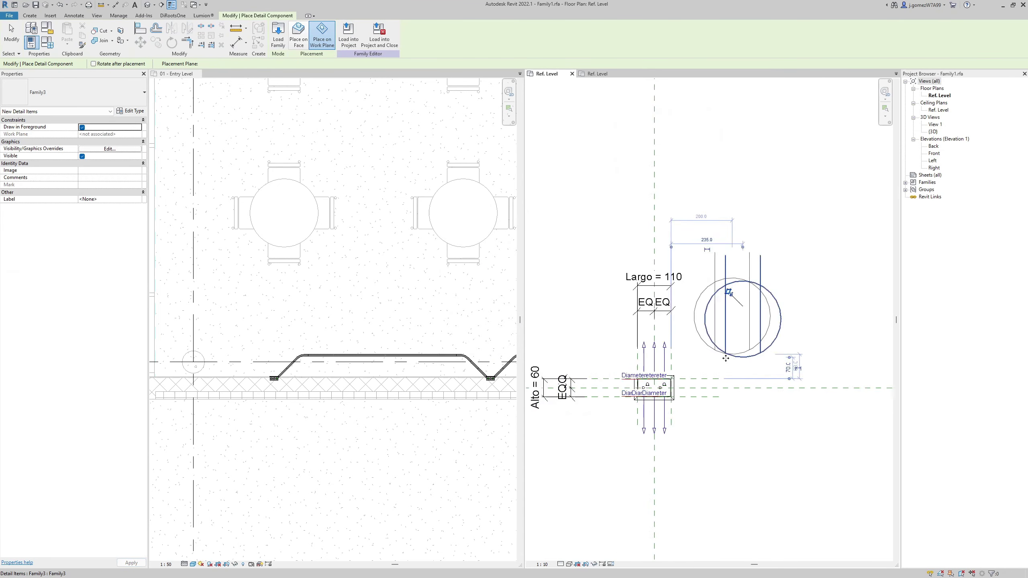
key("Escape")
Align the circle's bottom to the horizontal reference and centre it on the vertical reference.
key("l")
left_click(742, 383)
left_click(744, 356)
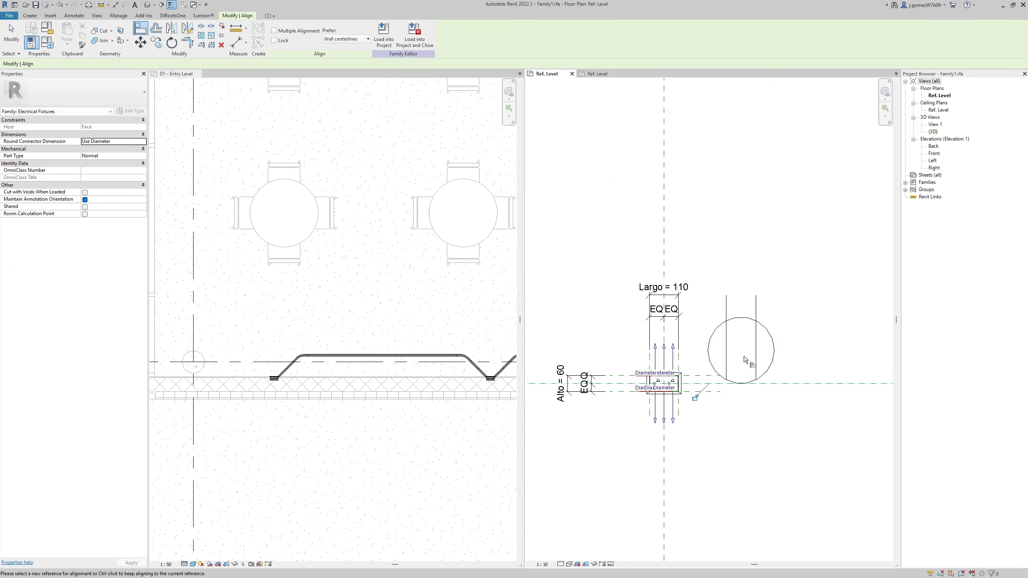
left_click(670, 331)
left_click(740, 349)
key("Escape")
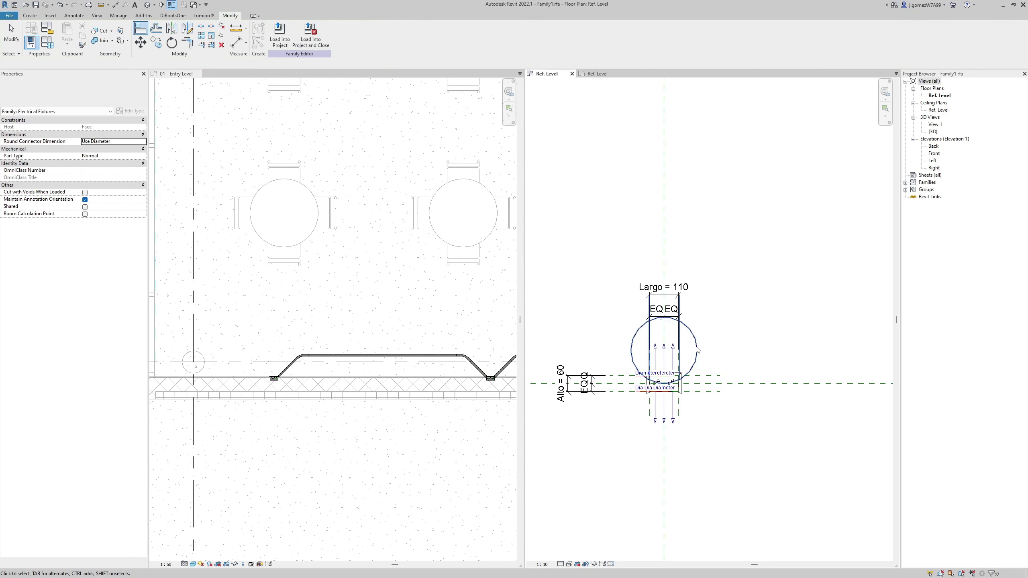
left_click(280, 33)
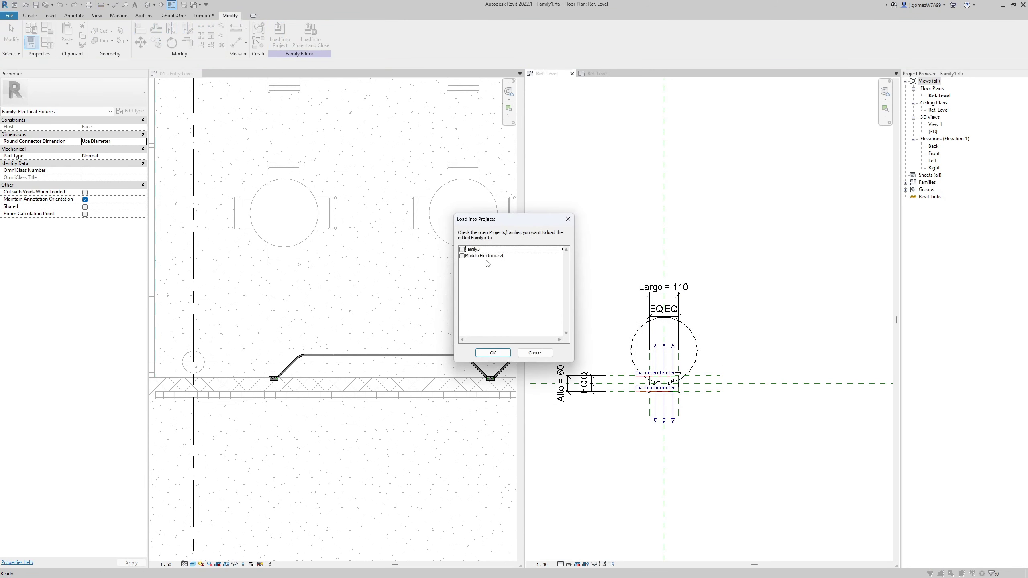
left_click(546, 351)
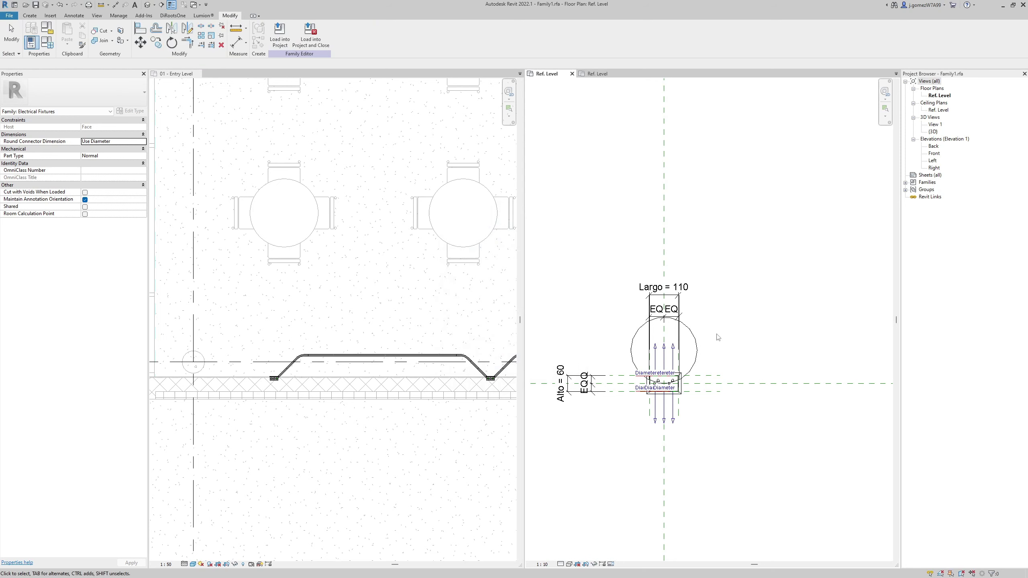
Place the circle symbol as a detail component in the Front elevation view.
double_click(933, 153)
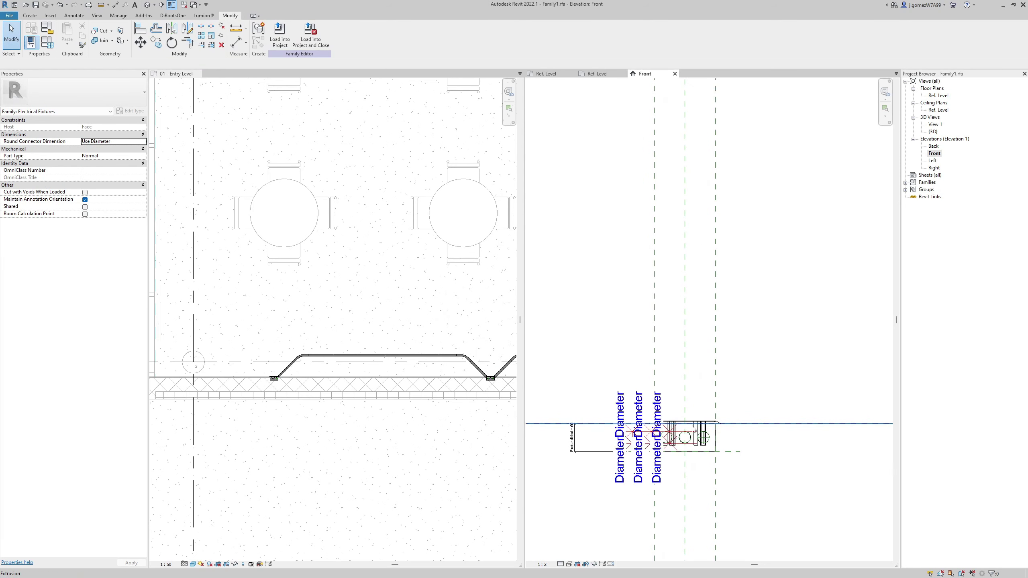
left_click(36, 15)
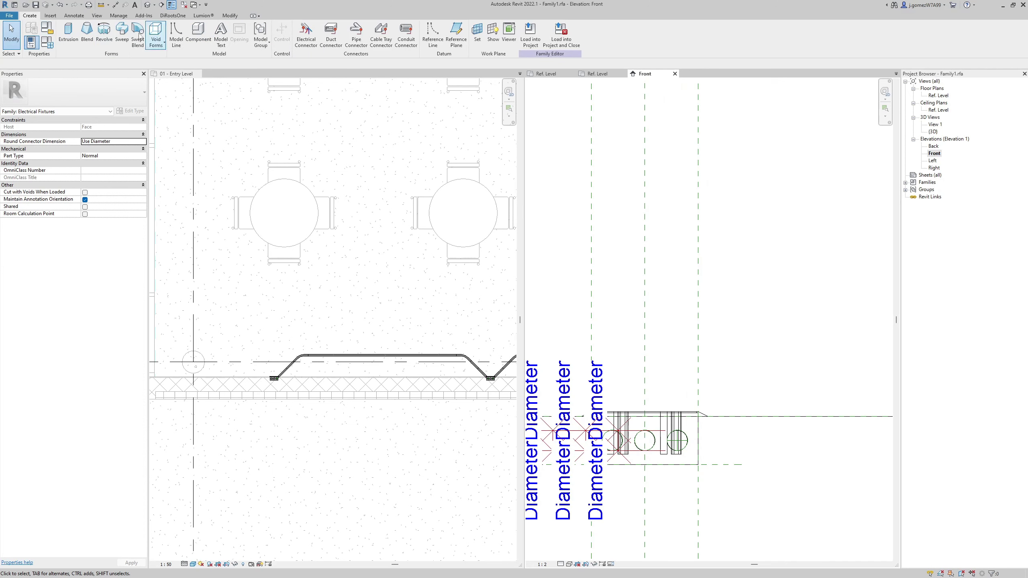
left_click(74, 15)
left_click(157, 34)
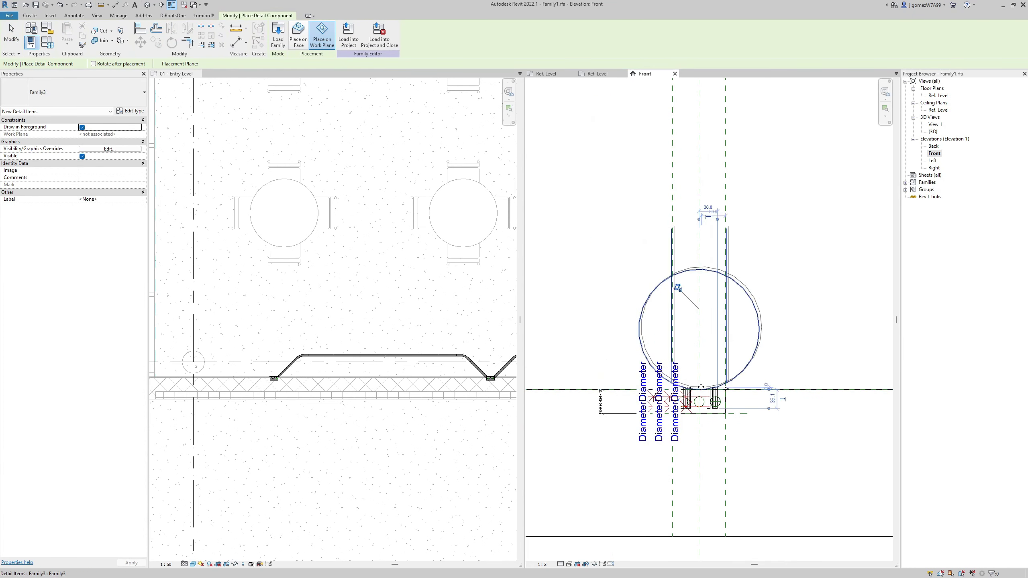
scroll(658, 341, "down", 3)
key("Escape")
left_click(676, 346)
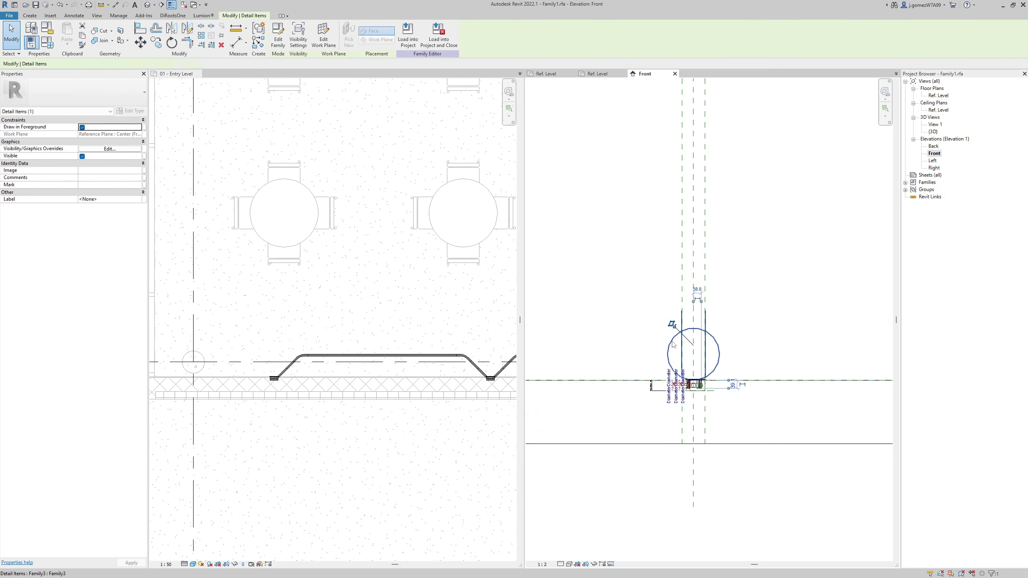
left_click(652, 343)
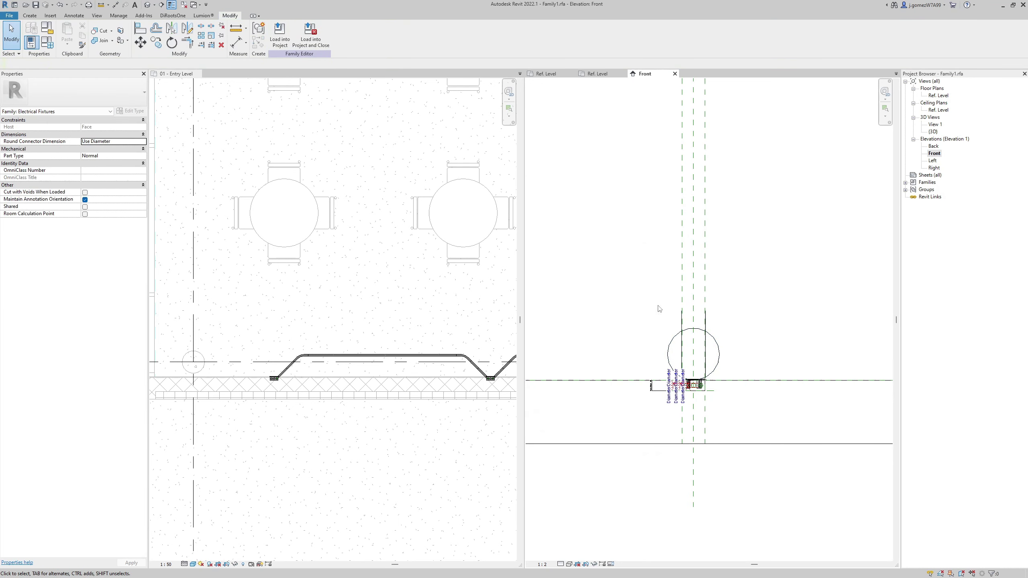
Load the fixture family into Modelo Electrico.rvt.
left_click(278, 32)
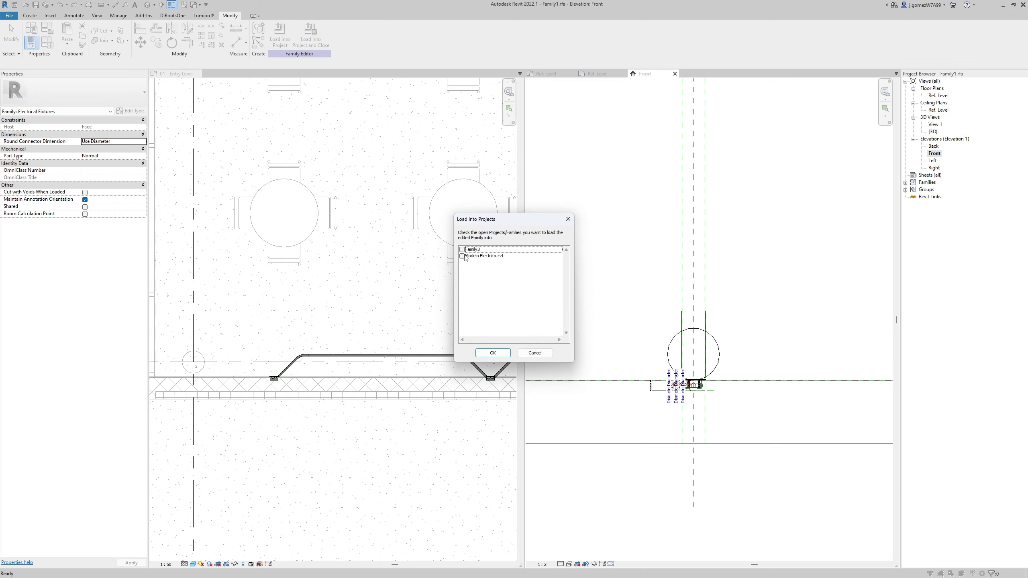
left_click(462, 255)
left_click(492, 353)
Overwrite the existing family version and inspect the fixture's symbol in the Entry Level plan.
left_click(458, 267)
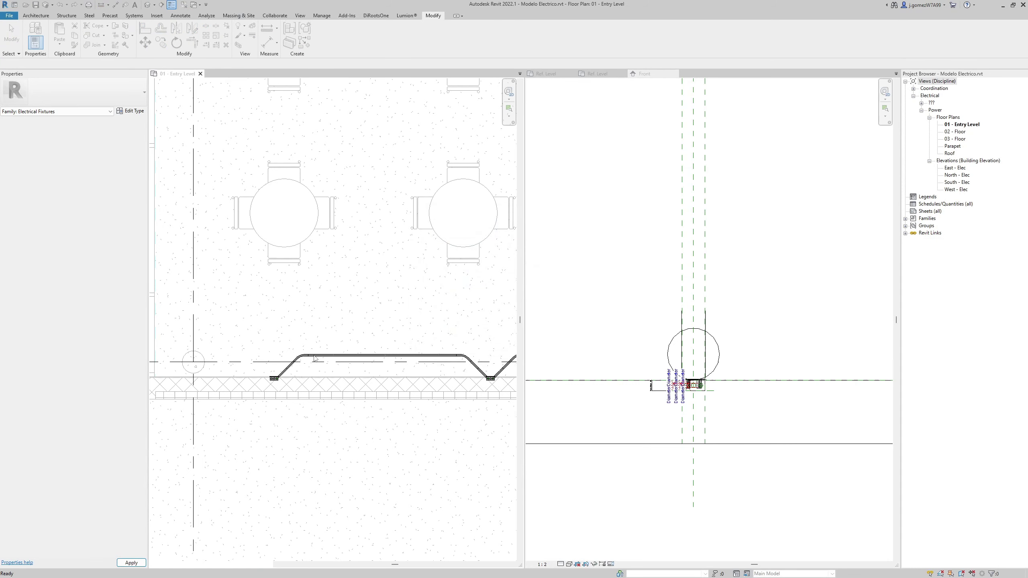
scroll(315, 358, "down", 3)
scroll(389, 371, "up", 3)
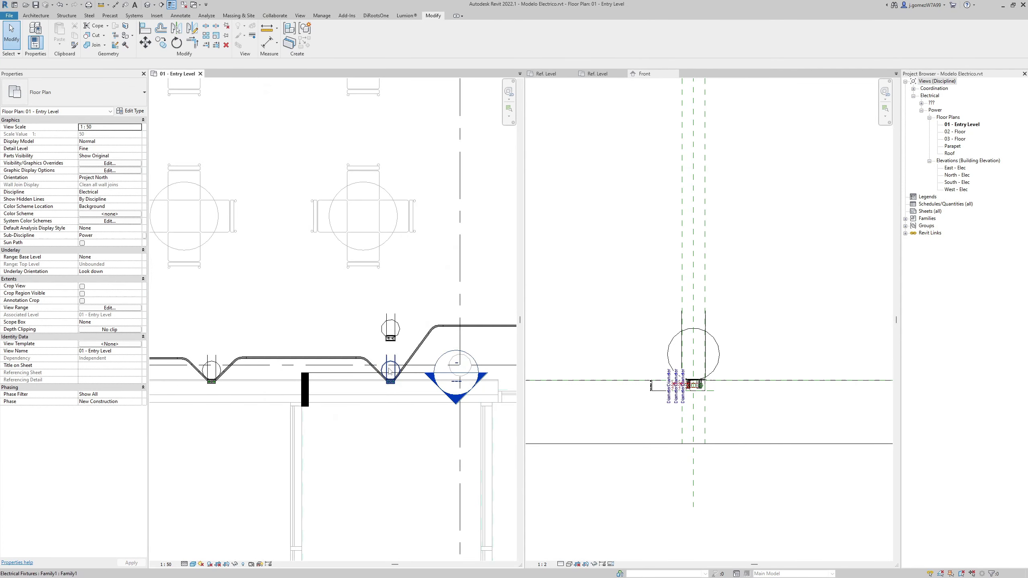
scroll(389, 371, "up", 2)
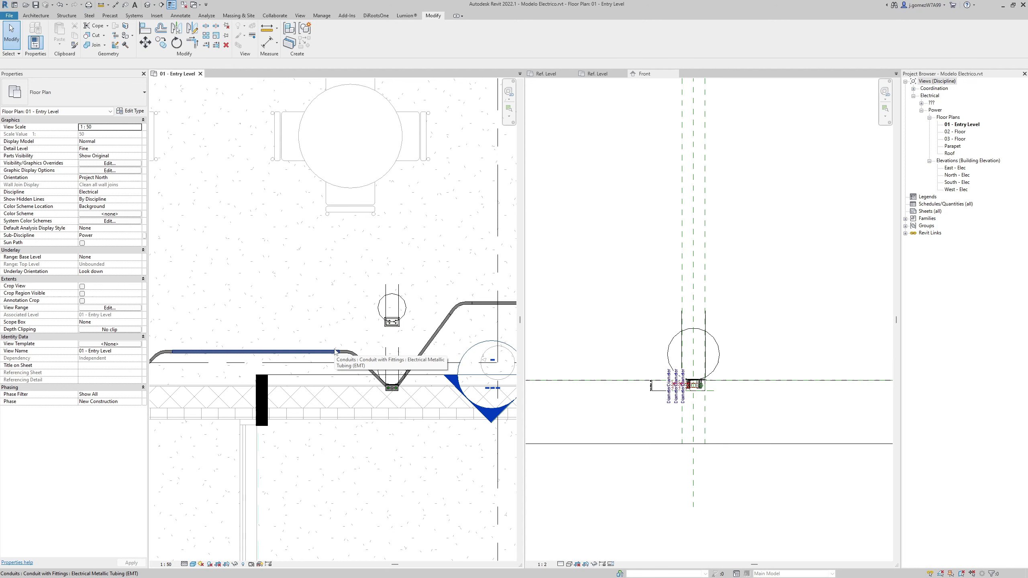
left_click(391, 321)
scroll(391, 321, "down", 3)
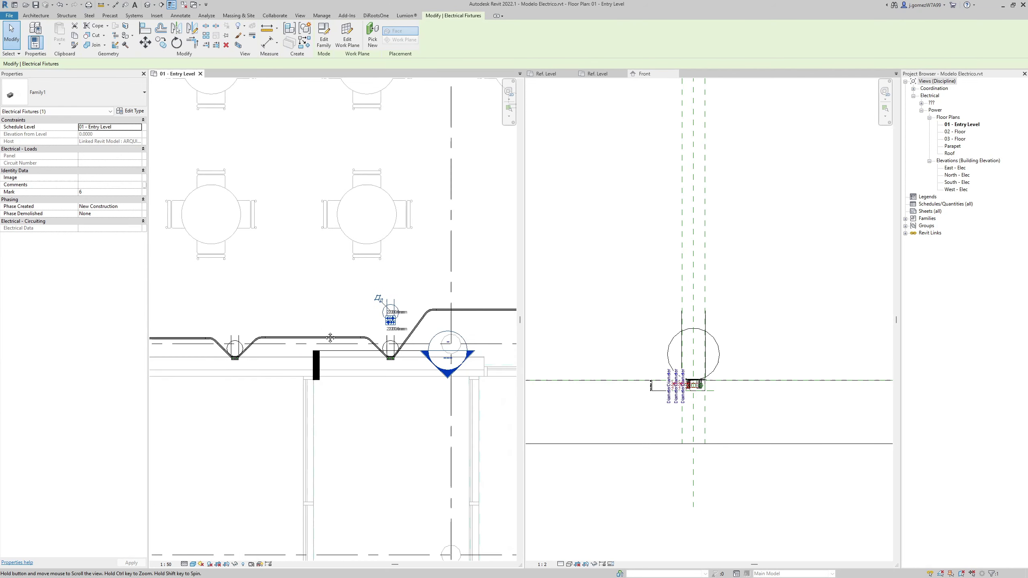
middle_click_drag(330, 337, 341, 343)
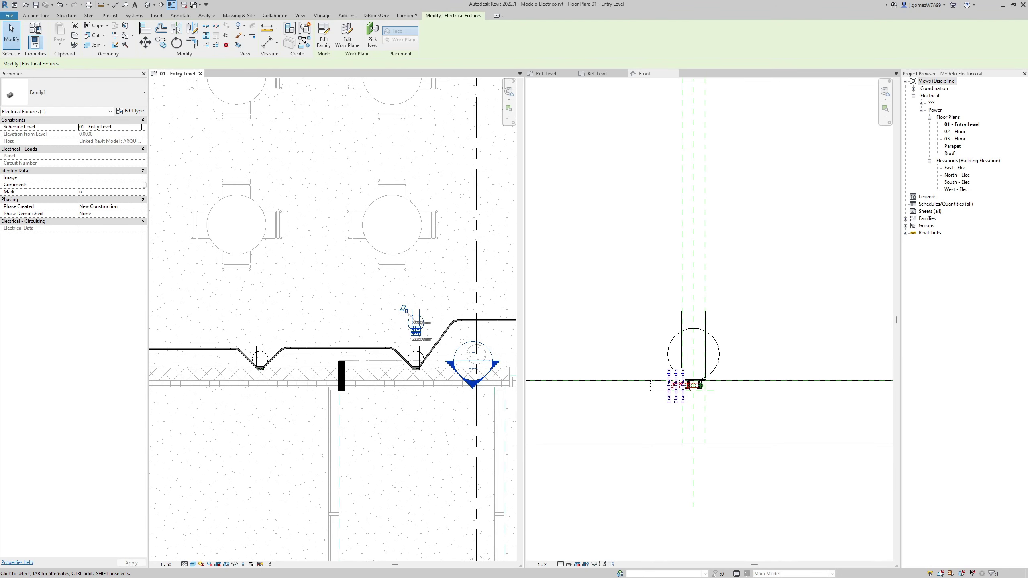
scroll(324, 348, "down", 2)
key("Escape")
middle_click_drag(291, 349, 325, 356)
scroll(222, 367, "down", 2)
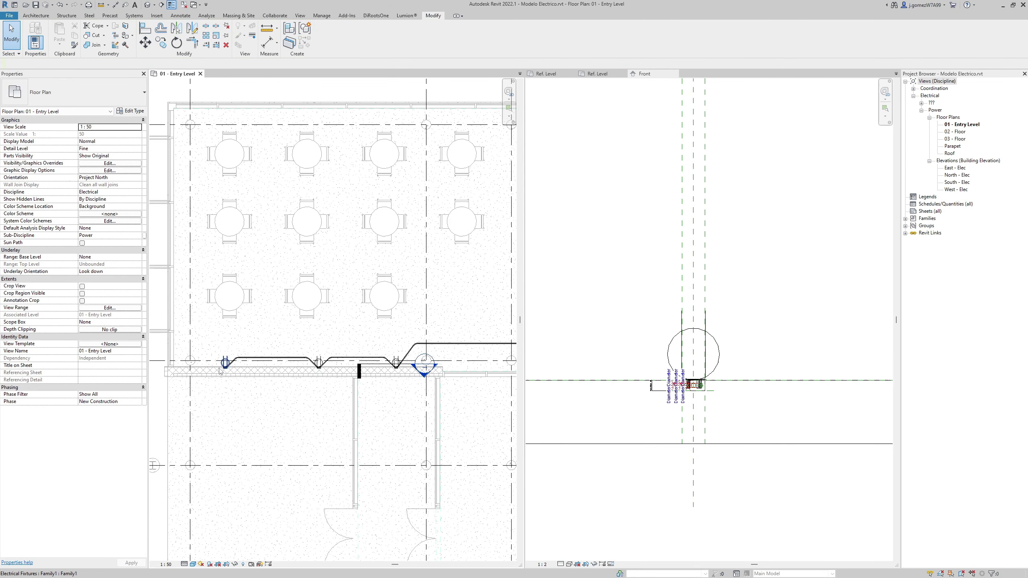
Switch the plan scale to 1:100 and back to 1:50 to compare the symbol.
left_click(165, 565)
left_click(188, 517)
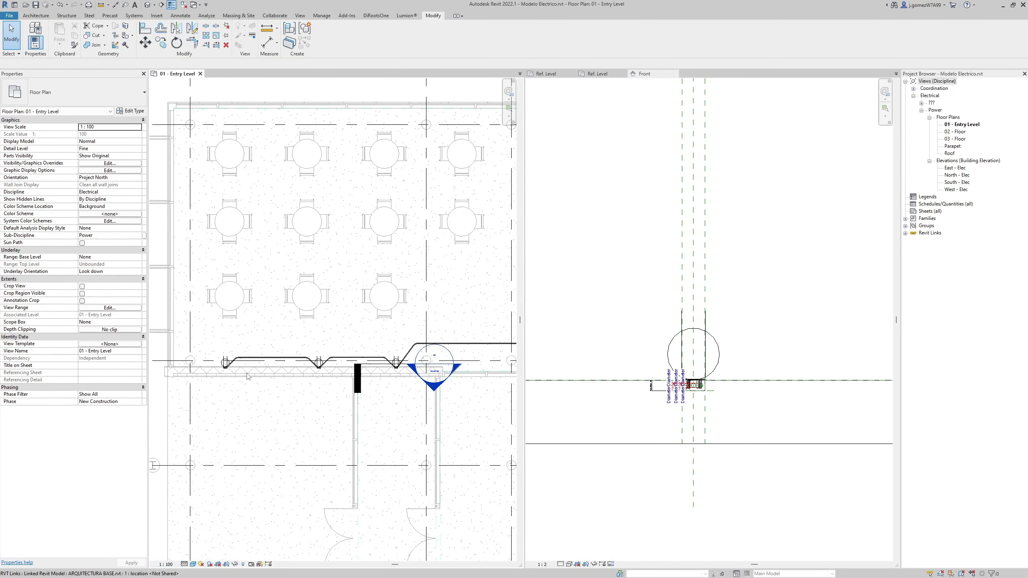
left_click(166, 565)
left_click(170, 502)
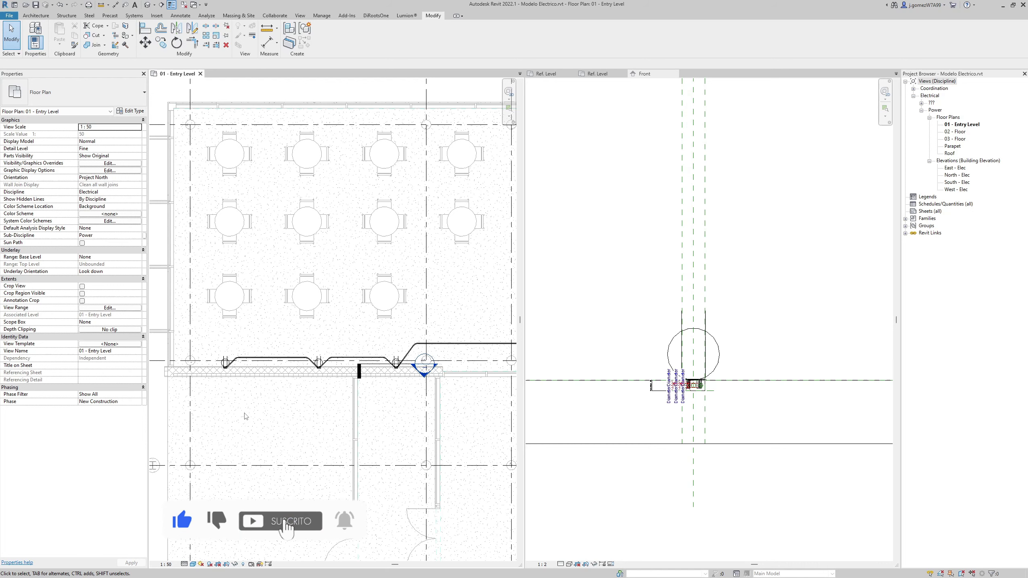
Find the fixture at the left of the conduit run and open Family1.rfa for editing.
scroll(241, 384, "up", 1)
scroll(210, 357, "up", 3)
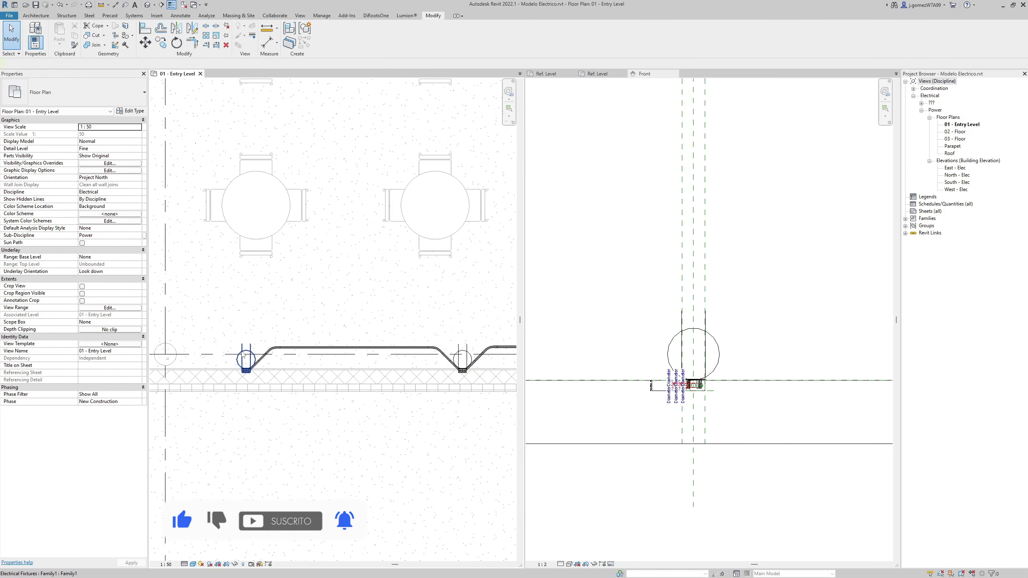
left_click(245, 369)
scroll(243, 369, "up", 2)
scroll(239, 356, "down", 2)
scroll(406, 376, "down", 1)
scroll(406, 377, "down", 2)
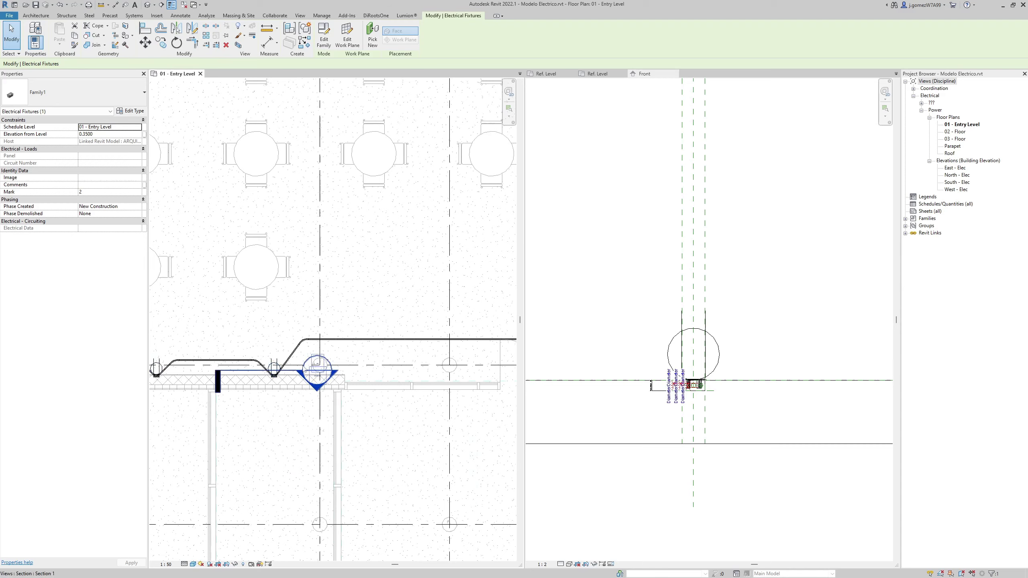
mouse_move(406, 377)
middle_mouse_down()
mouse_move(498, 360)
mouse_move(431, 365)
middle_mouse_up()
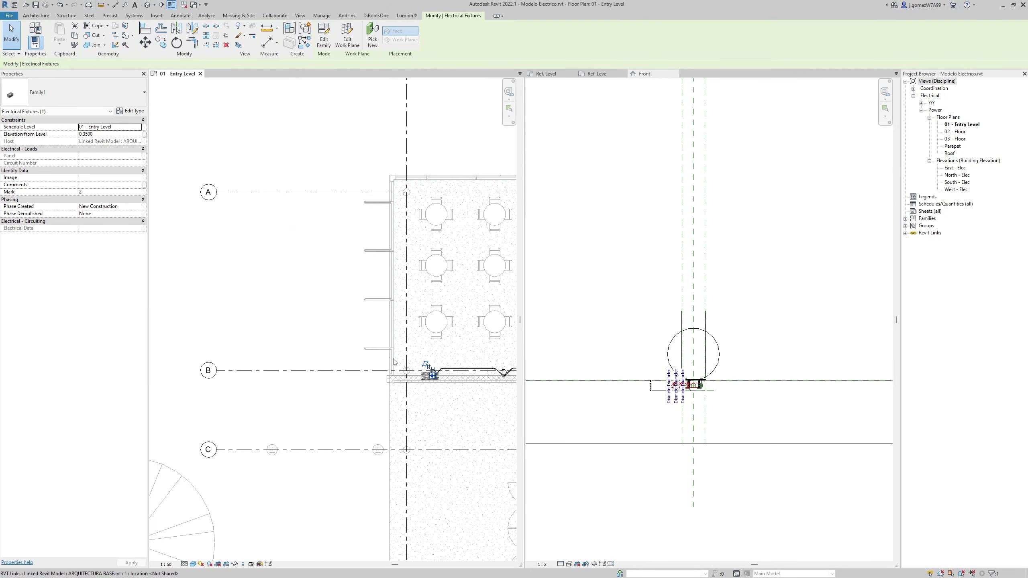
scroll(404, 322, "up", 2)
scroll(309, 356, "up", 2)
scroll(363, 364, "up", 1)
left_click(363, 363)
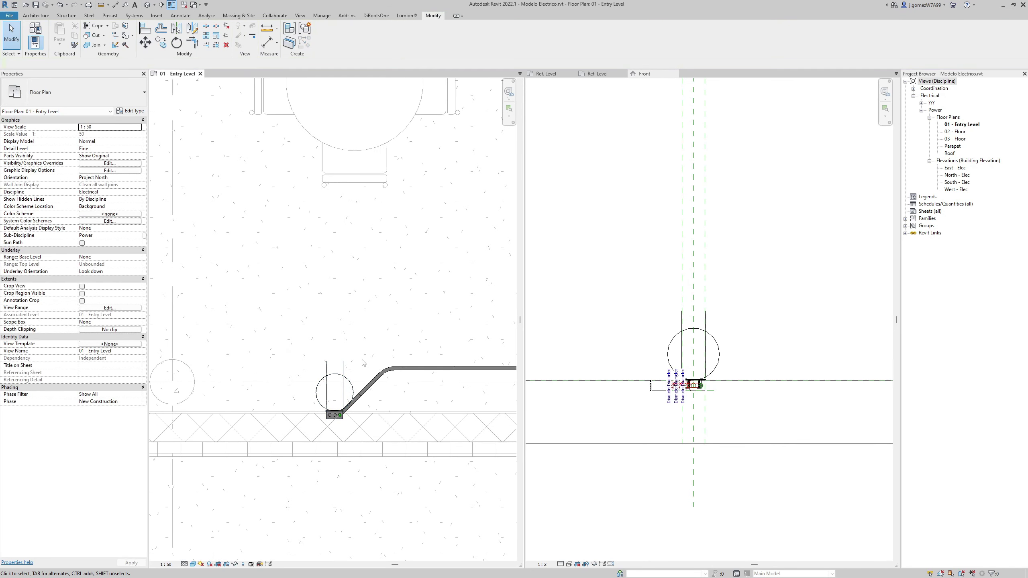
double_click(337, 414)
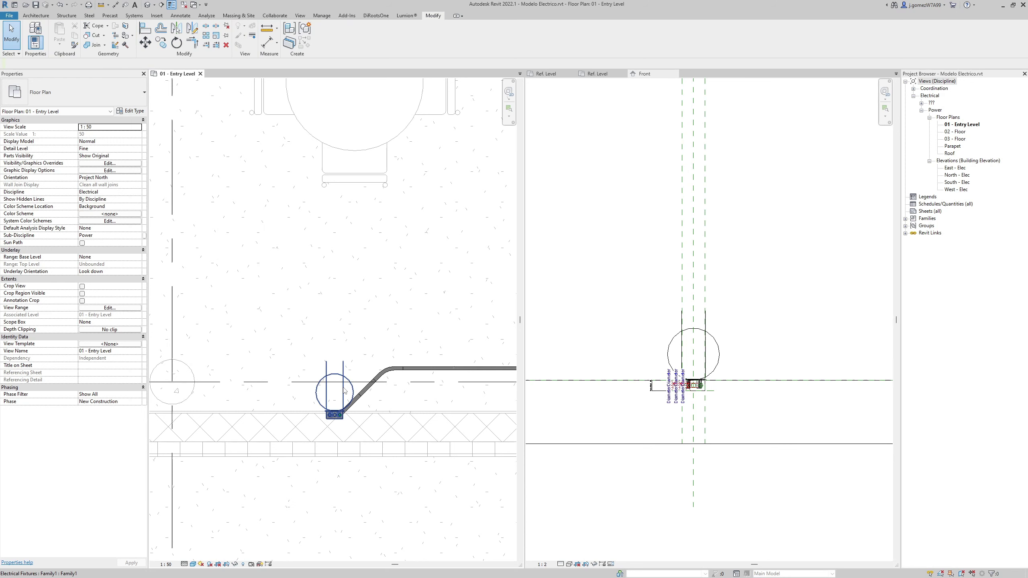
scroll(339, 412, "up", 1)
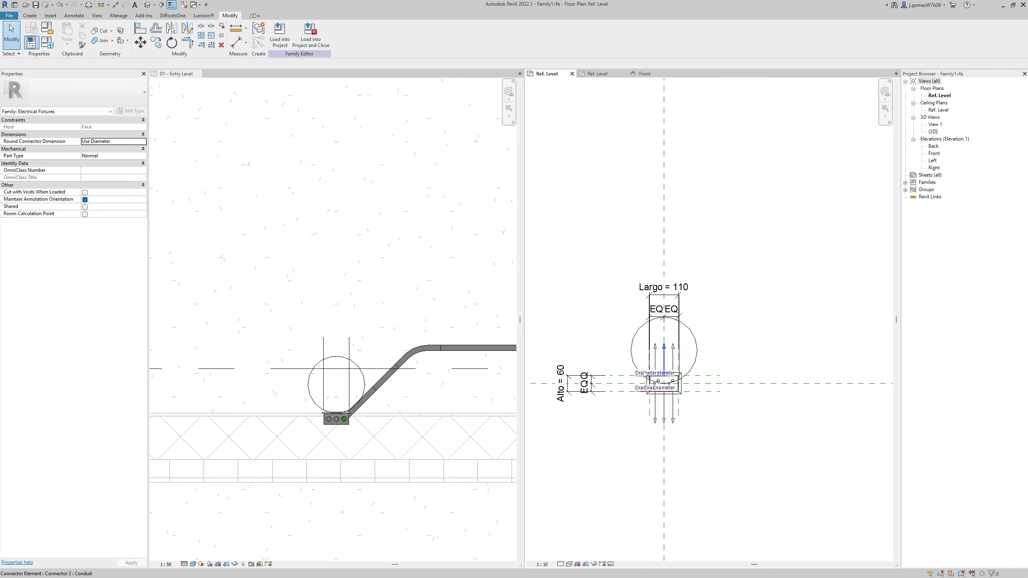
Review the symbolic circle's detail-level visibility settings.
left_click(633, 339)
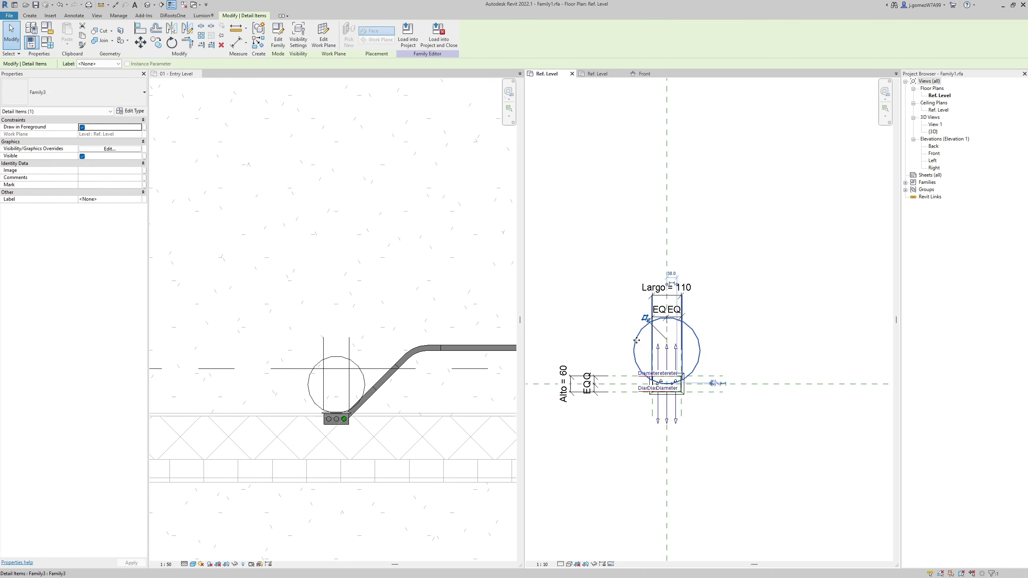
left_click(99, 148)
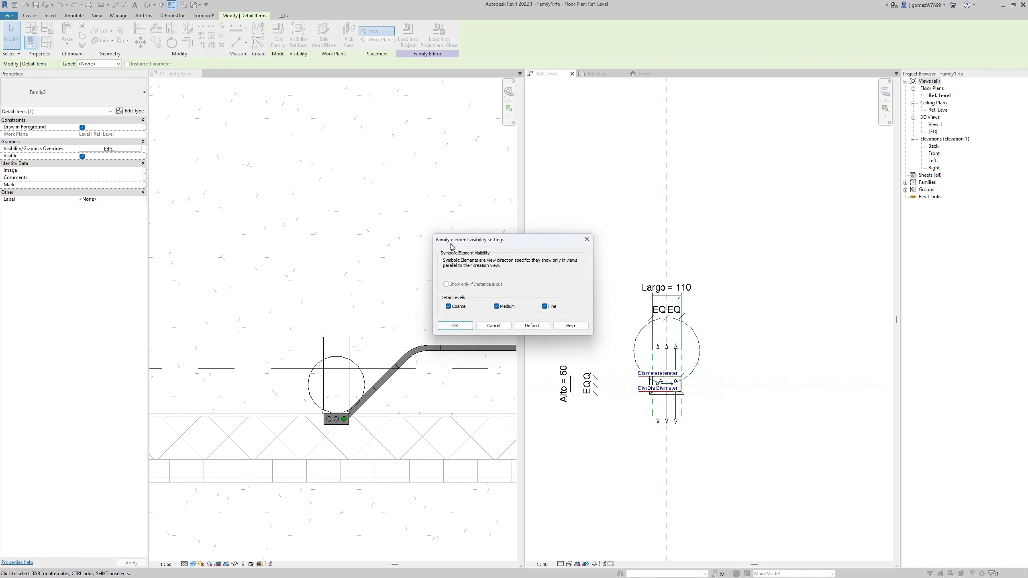
left_click_drag(454, 243, 207, 121)
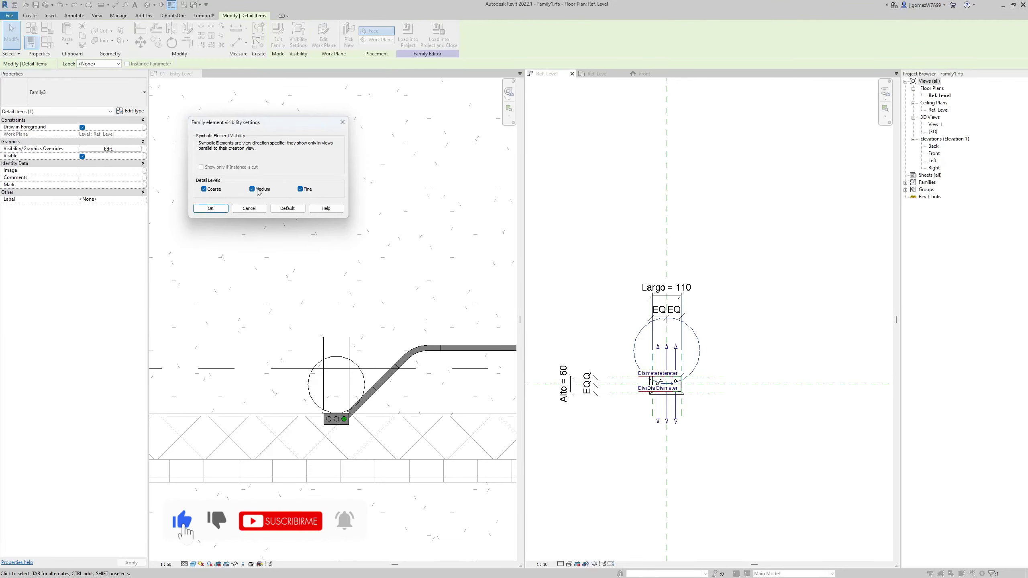
left_click(210, 208)
scroll(654, 377, "up", 2)
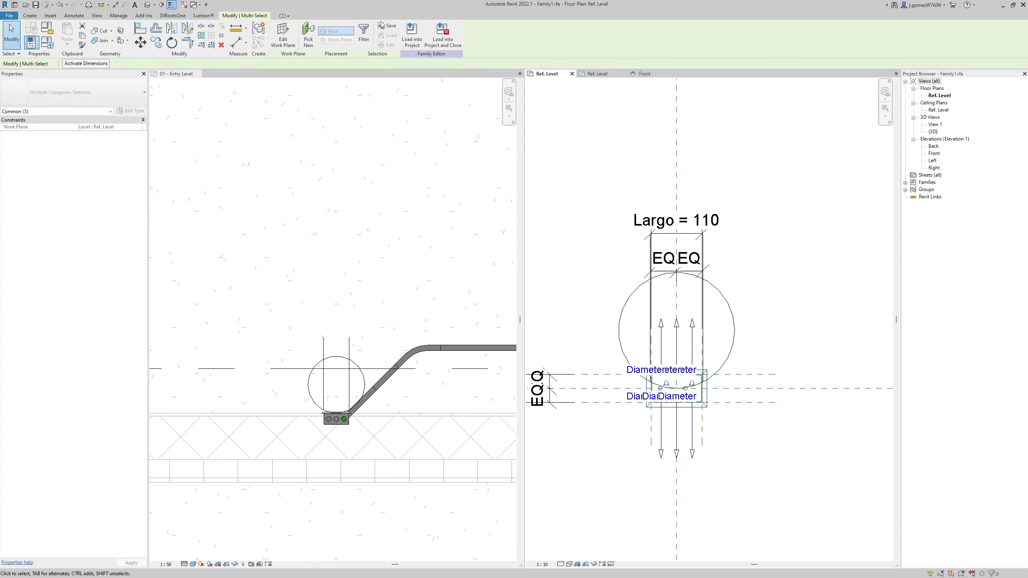
Filter the selection to the solid Blend body and keep it hidden at Coarse detail.
left_click(364, 33)
left_click(444, 247)
left_click(489, 348)
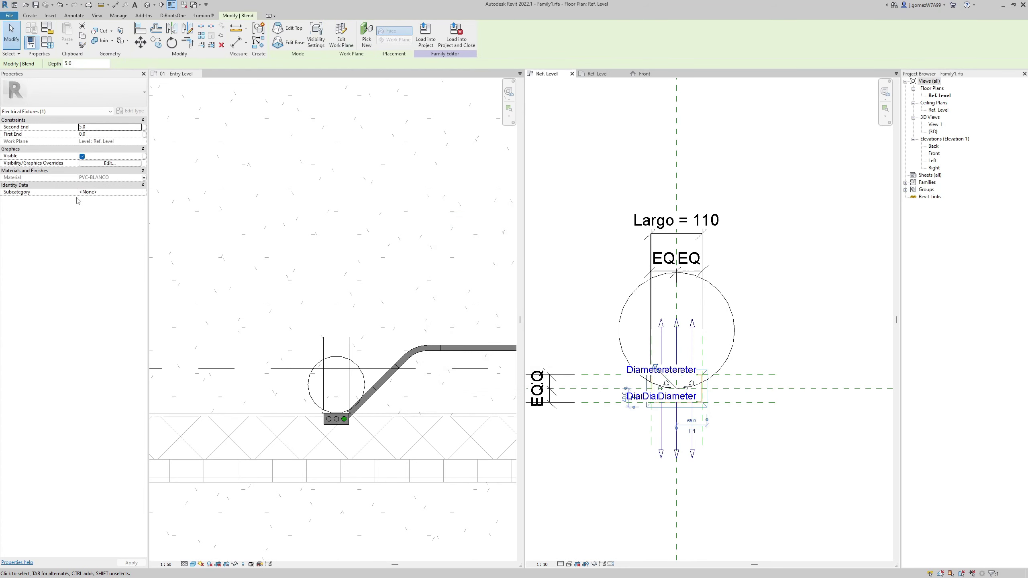
left_click(102, 163)
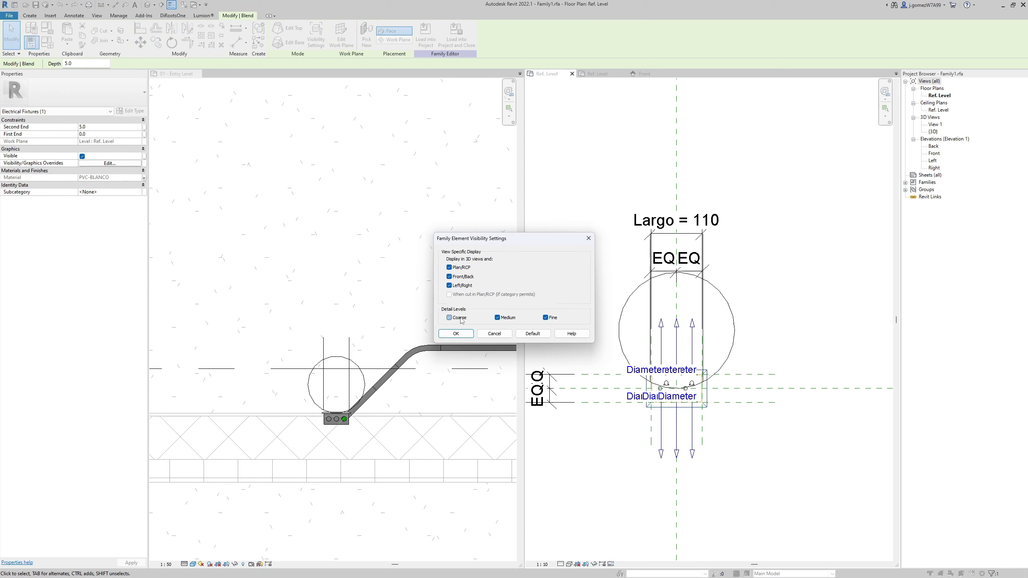
left_click(456, 333)
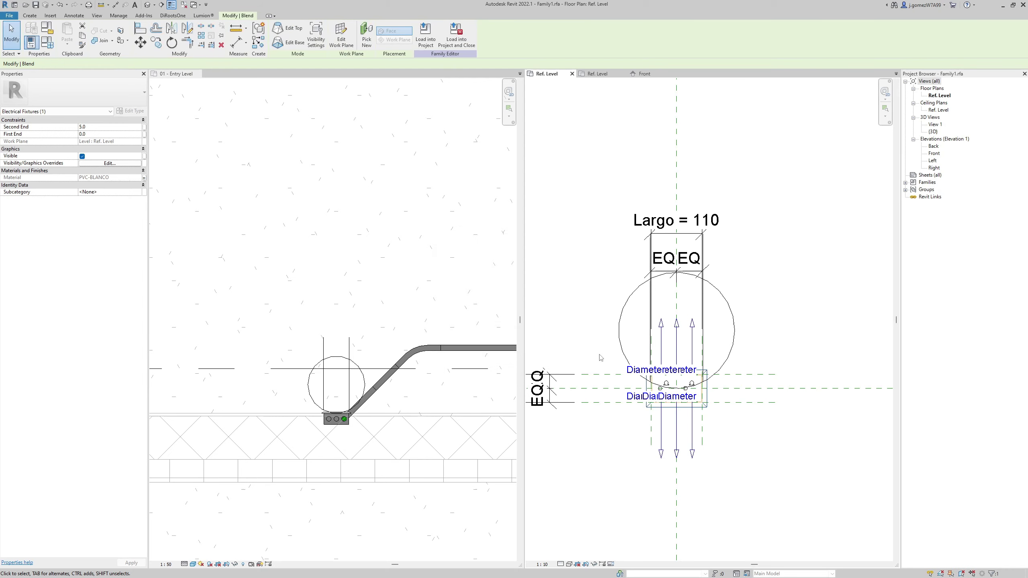
Load the edited family into Modelo Electrico.rvt.
left_click(425, 35)
left_click(493, 353)
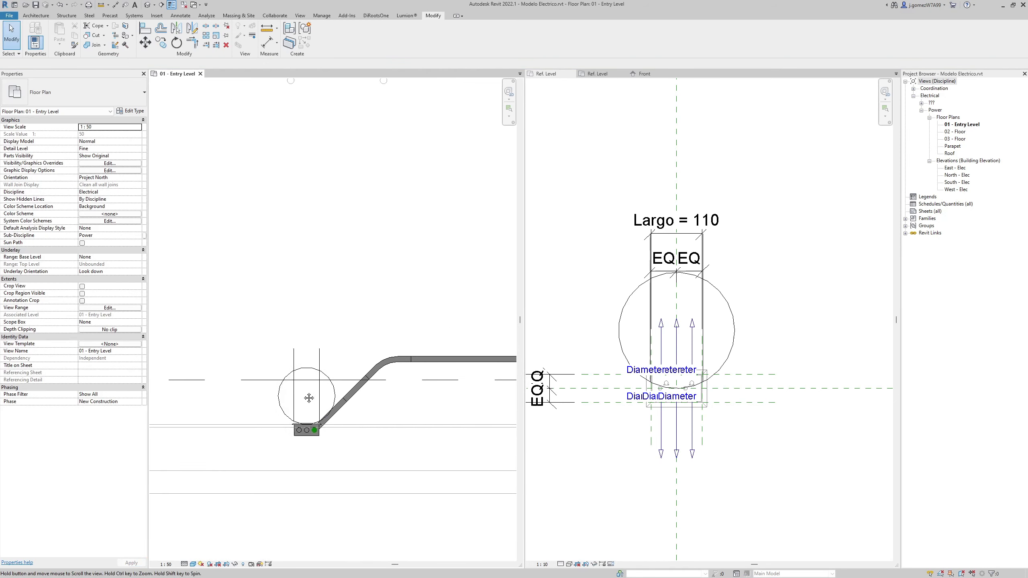
scroll(364, 405, "down", 2)
scroll(366, 404, "down", 2)
scroll(366, 404, "up", 4)
Check the solid body in the Ref. Level plan, then view the family's default 3D view.
left_click(709, 396)
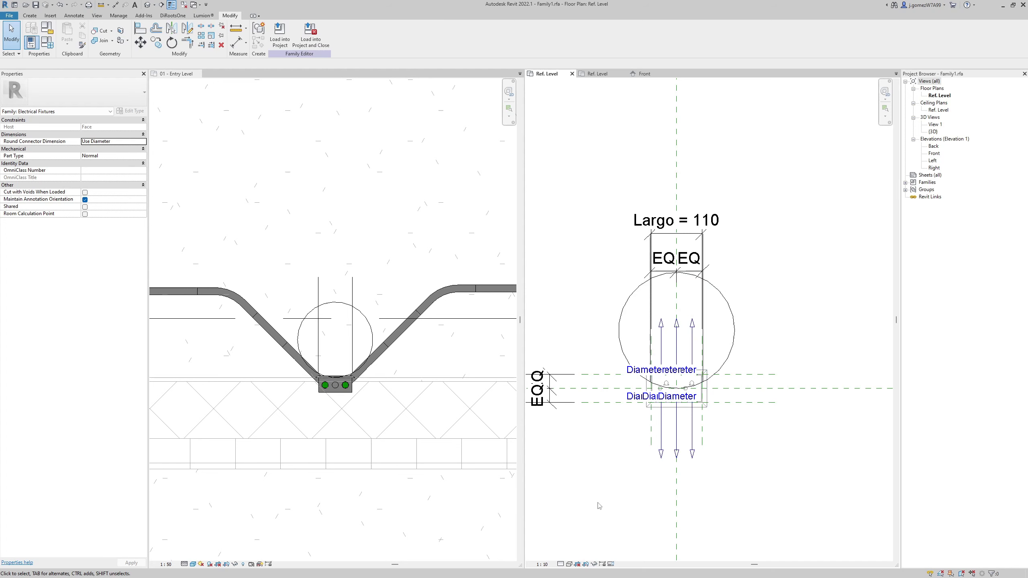
left_click(708, 397)
key("Escape")
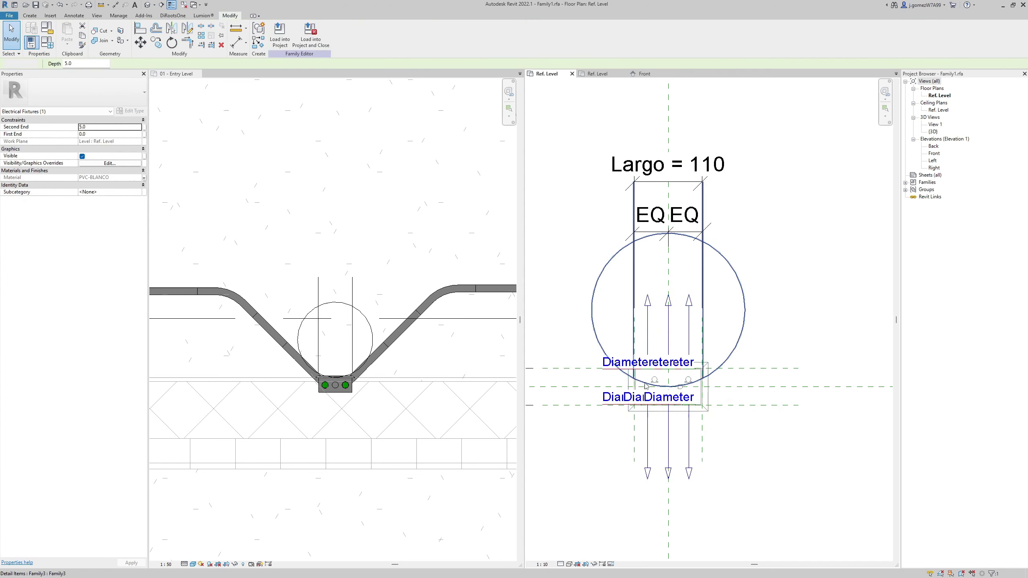
left_click(148, 5)
Filter the 3D selection to the connectors and temporarily hide them.
scroll(686, 346, "up", 5)
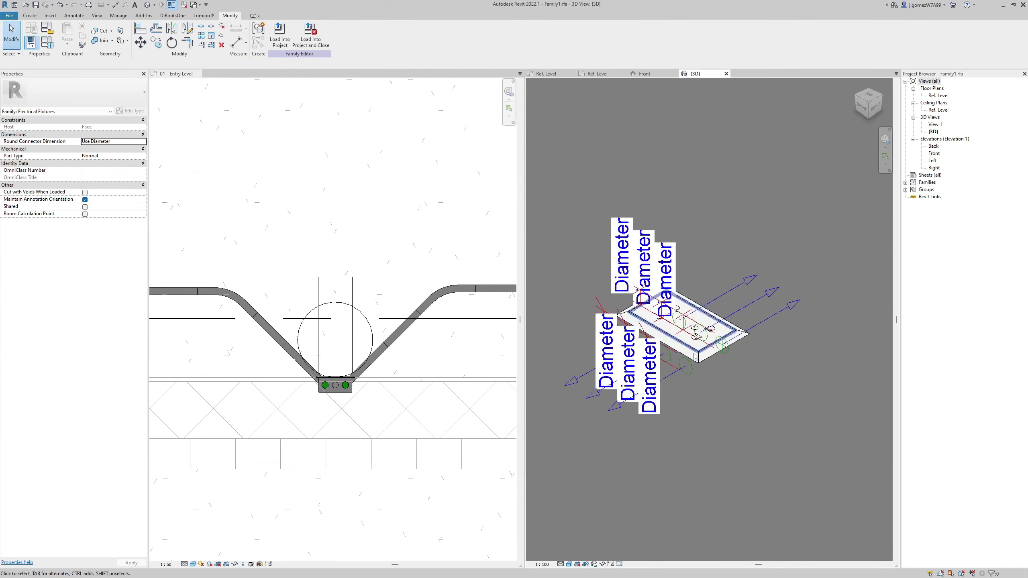
left_click_drag(551, 218, 757, 425)
left_click(277, 34)
left_click(563, 254)
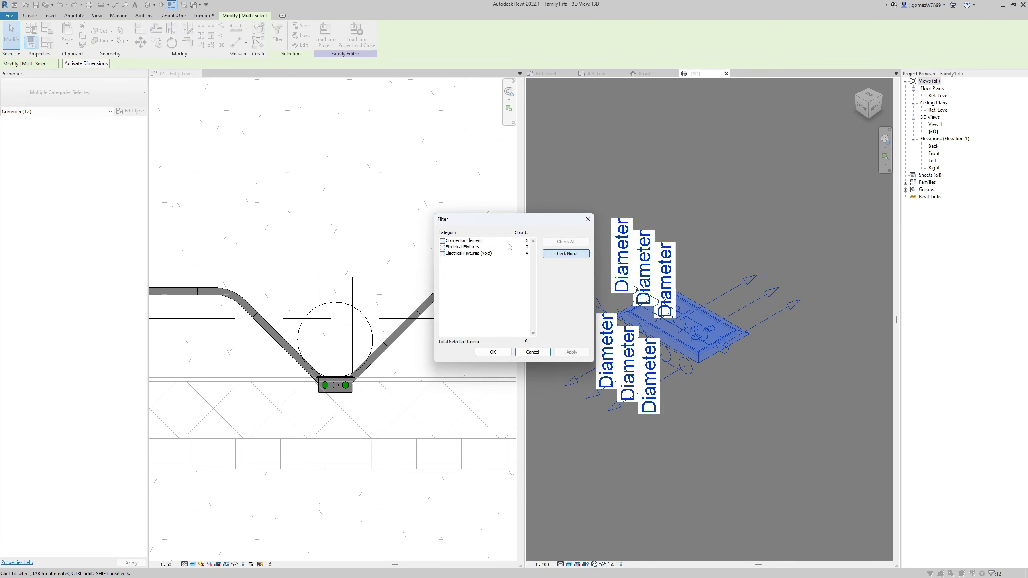
left_click(444, 242)
left_click(493, 350)
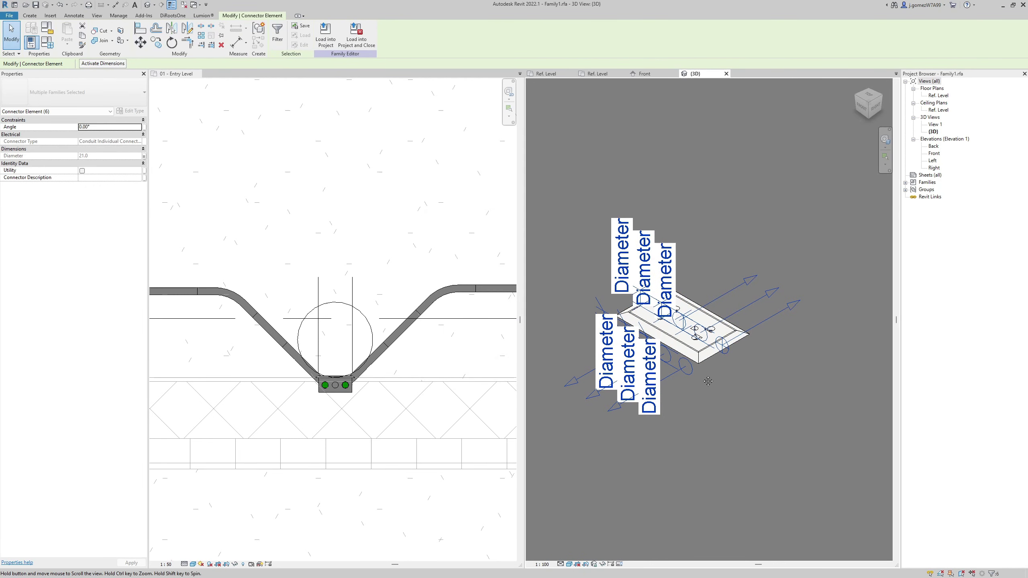
key("c")
Select the remaining fixture geometry and review its categories in the filter.
left_click_drag(600, 241, 830, 463)
left_click(364, 34)
left_click(456, 336)
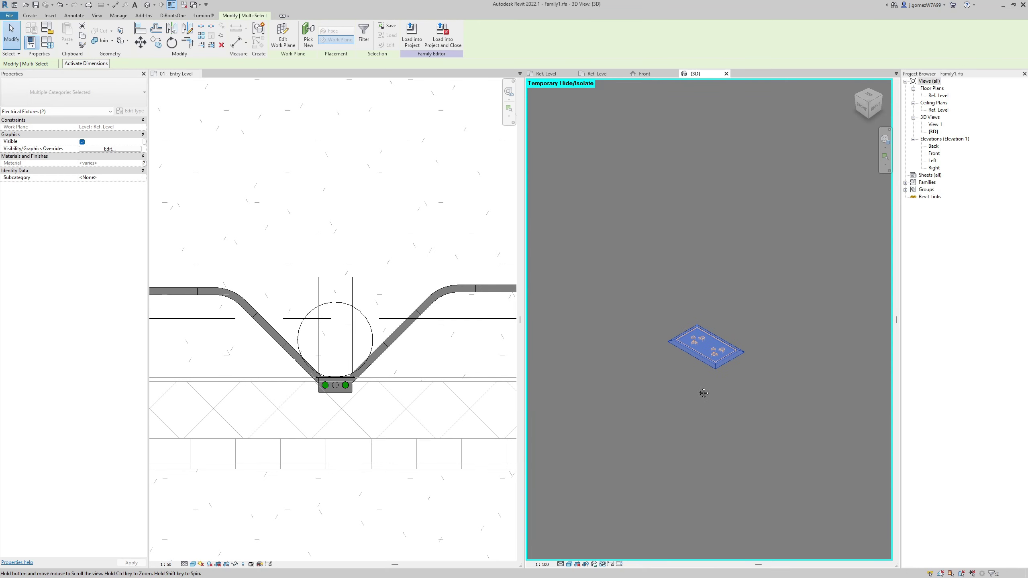
key("Escape")
Load the family into Modelo Electrico.rvt, overwriting the existing version.
left_click(279, 34)
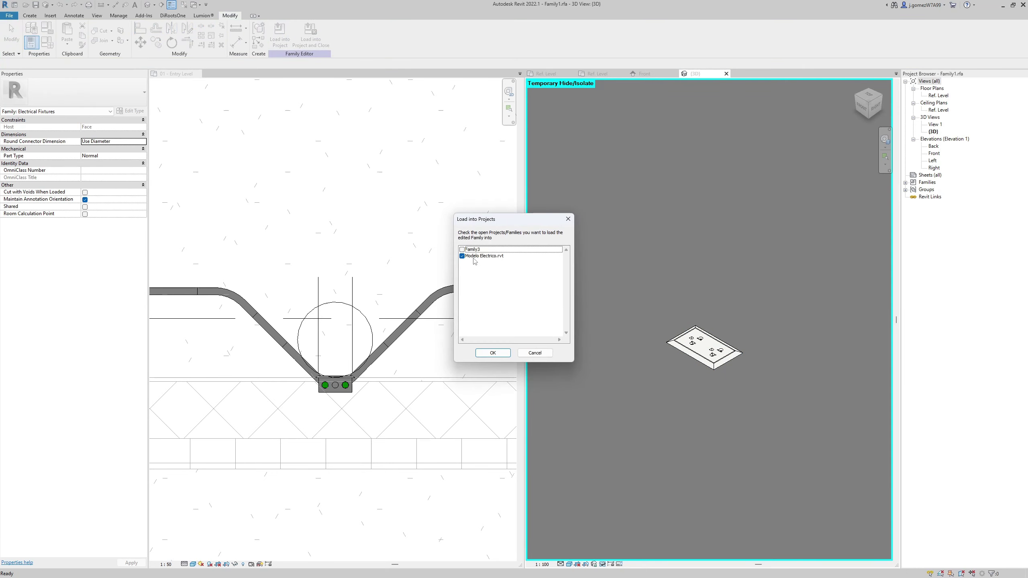
left_click(493, 353)
left_click(429, 287)
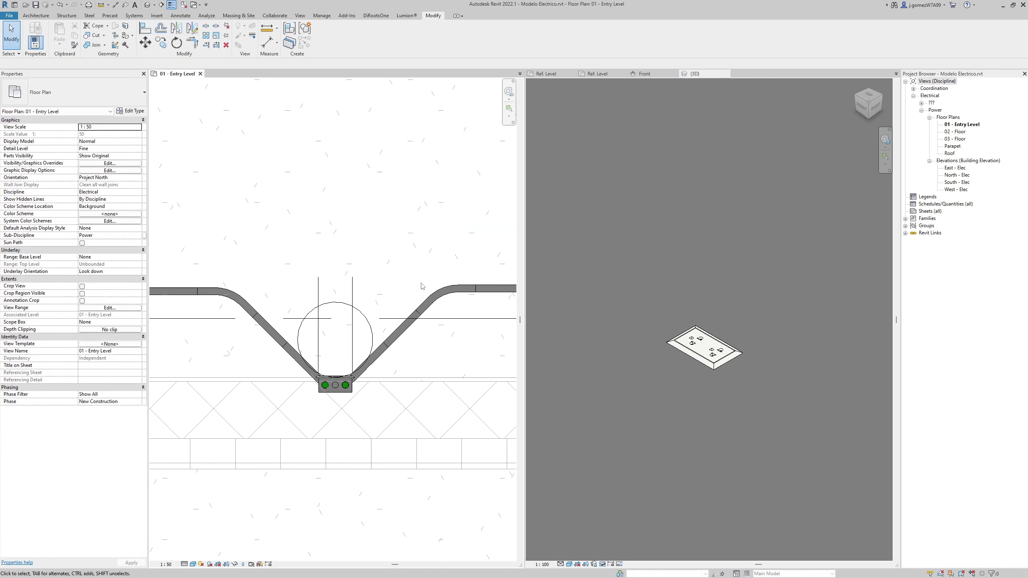
Zoom in on the project plan and select the fixture.
scroll(422, 286, "down", 3)
scroll(364, 324, "down", 2)
scroll(320, 358, "up", 2)
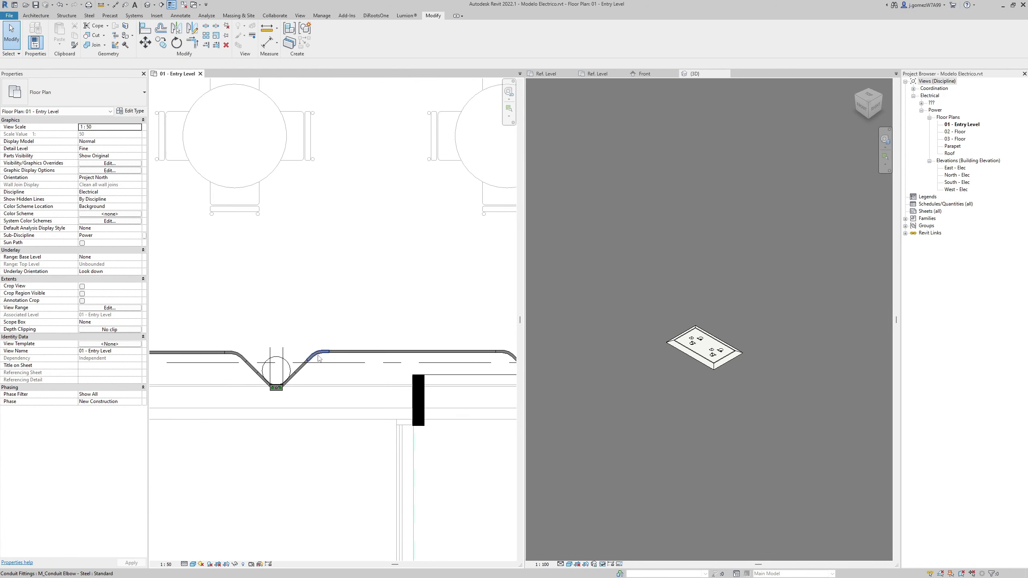
scroll(296, 378, "up", 2)
scroll(297, 373, "up", 2)
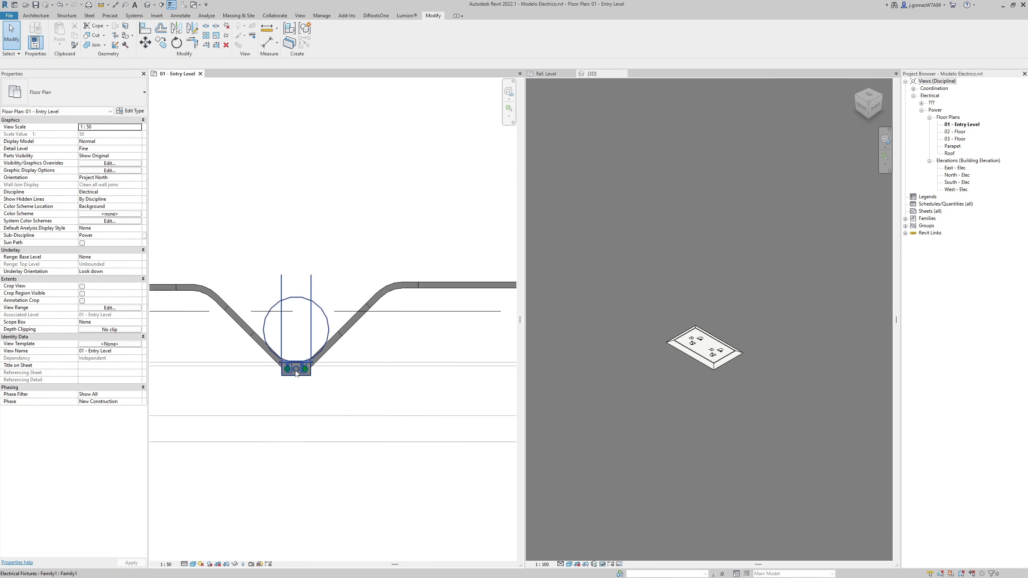
scroll(296, 373, "up", 2)
scroll(296, 373, "up", 1)
left_click(297, 373)
In the family 3D view, check the solid body's detail-level visibility settings.
left_click(663, 374)
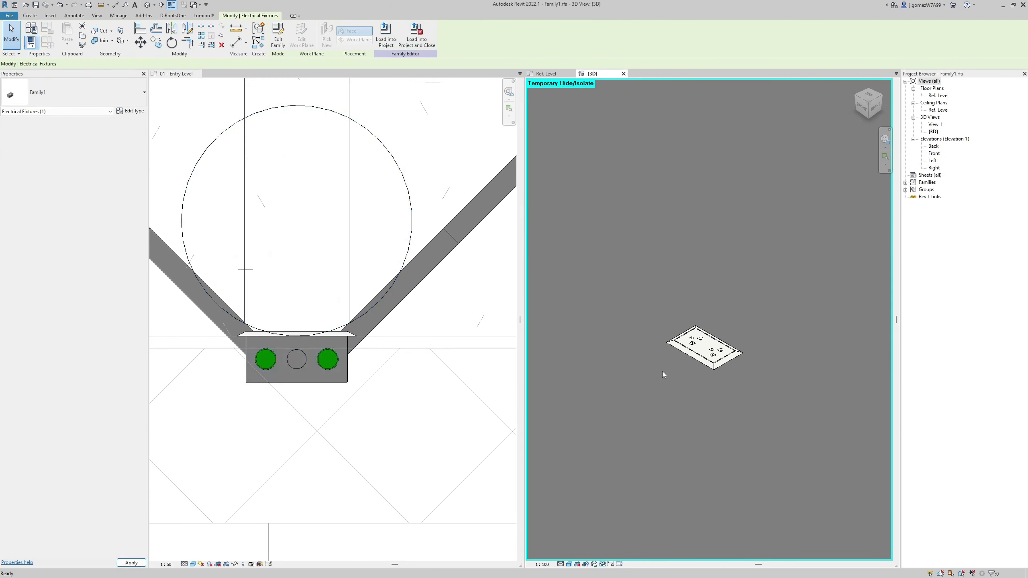
left_click(663, 375)
scroll(665, 349, "up", 2)
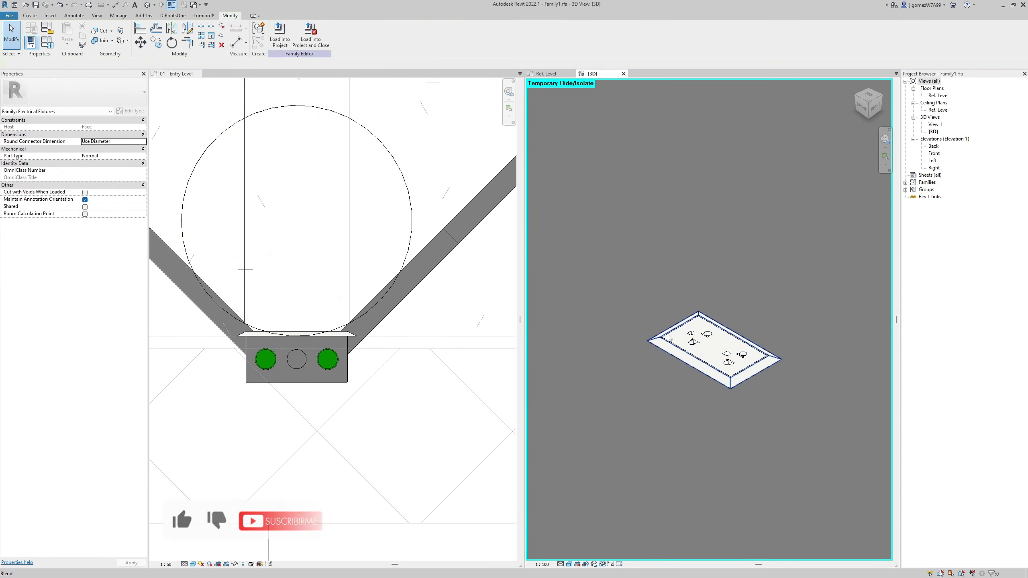
left_click(669, 338)
scroll(688, 348, "up", 2)
left_click(126, 163)
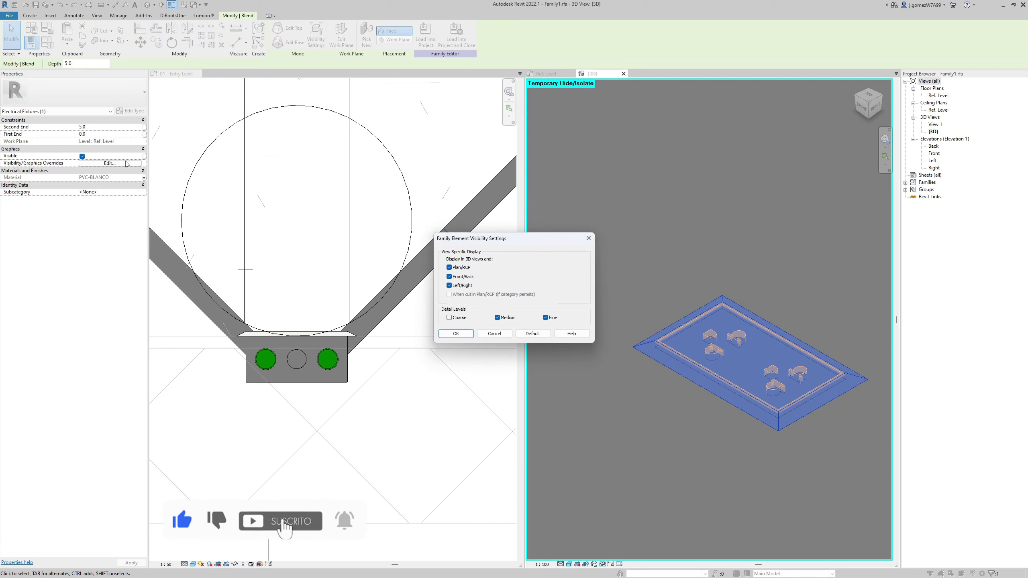
left_click(456, 333)
Set the Entry Level floor plan to Coarse detail and inspect the circle symbol.
left_click(316, 446)
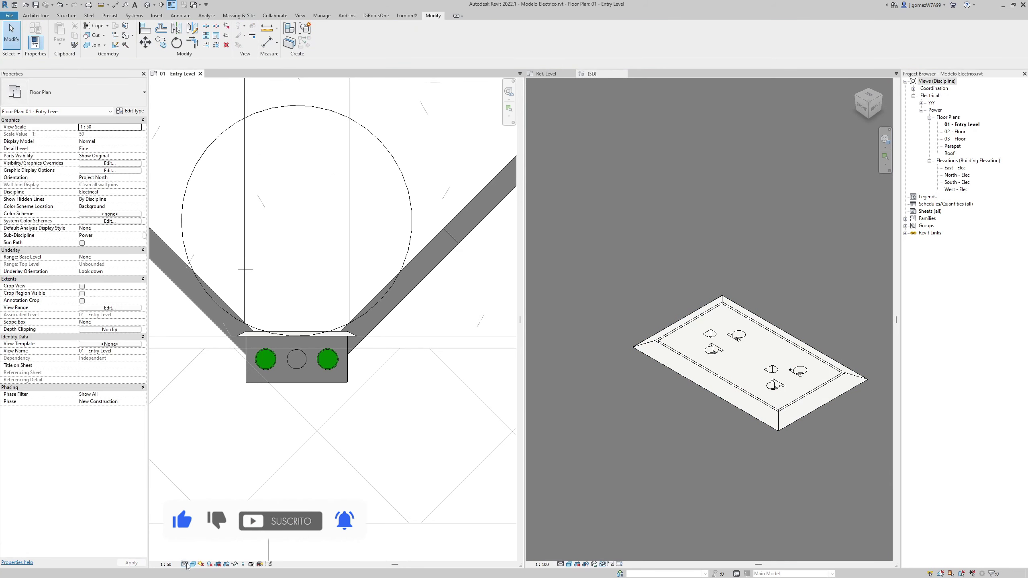
left_click(184, 564)
left_click(192, 542)
scroll(337, 419, "down", 2)
scroll(337, 419, "down", 2)
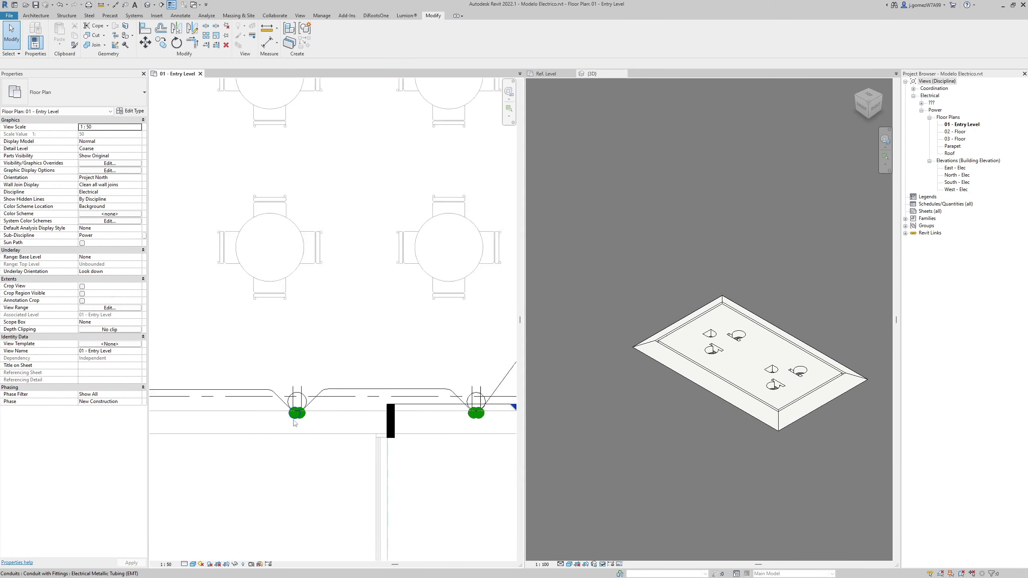
scroll(338, 419, "down", 1)
scroll(337, 437, "down", 1)
scroll(324, 442, "down", 1)
scroll(308, 445, "up", 1)
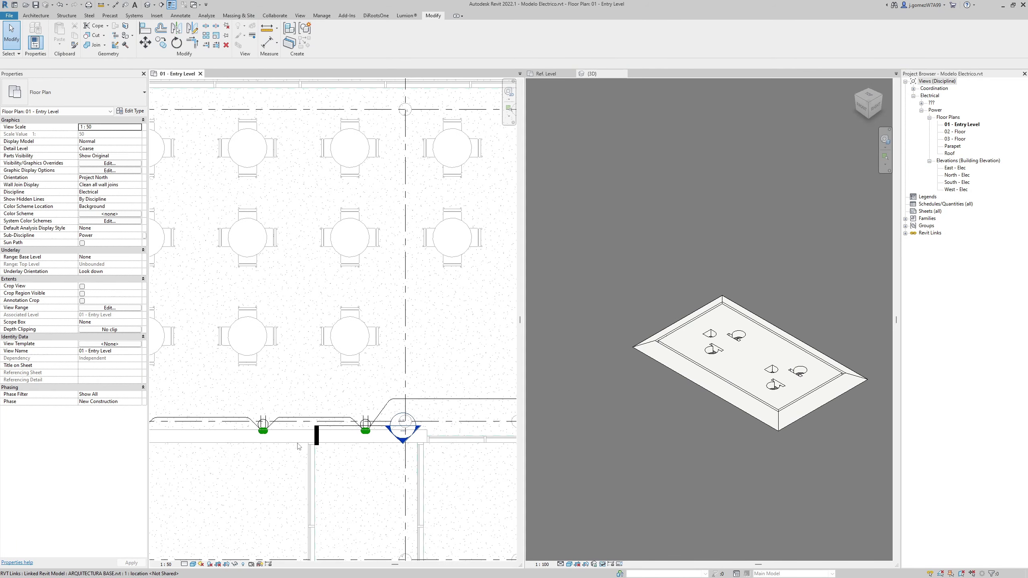
Compare the plan's detail levels again, then open the wall outlet's family for editing.
left_click(185, 565)
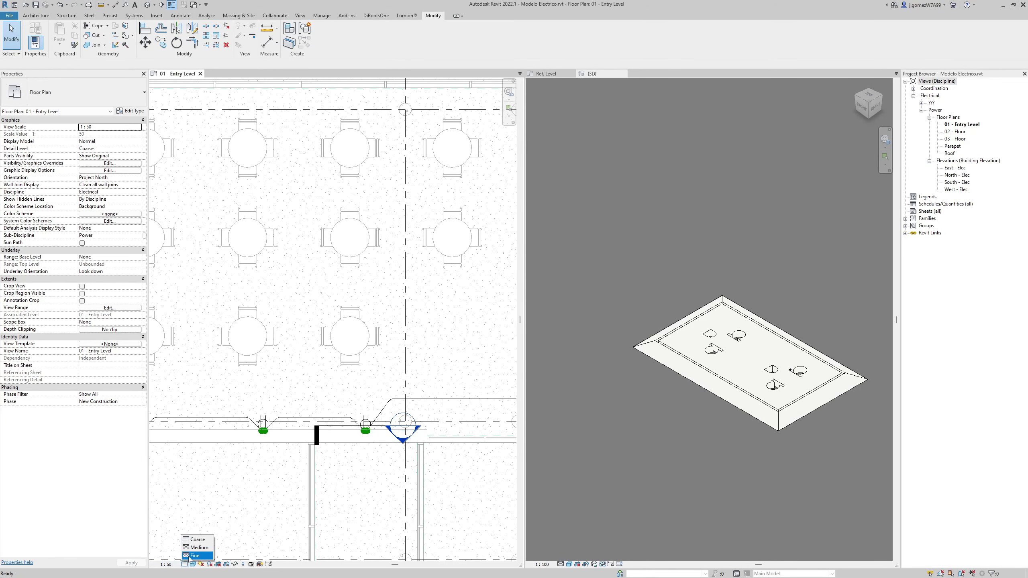
scroll(271, 437, "up", 3)
scroll(270, 405, "up", 2)
left_click(270, 378)
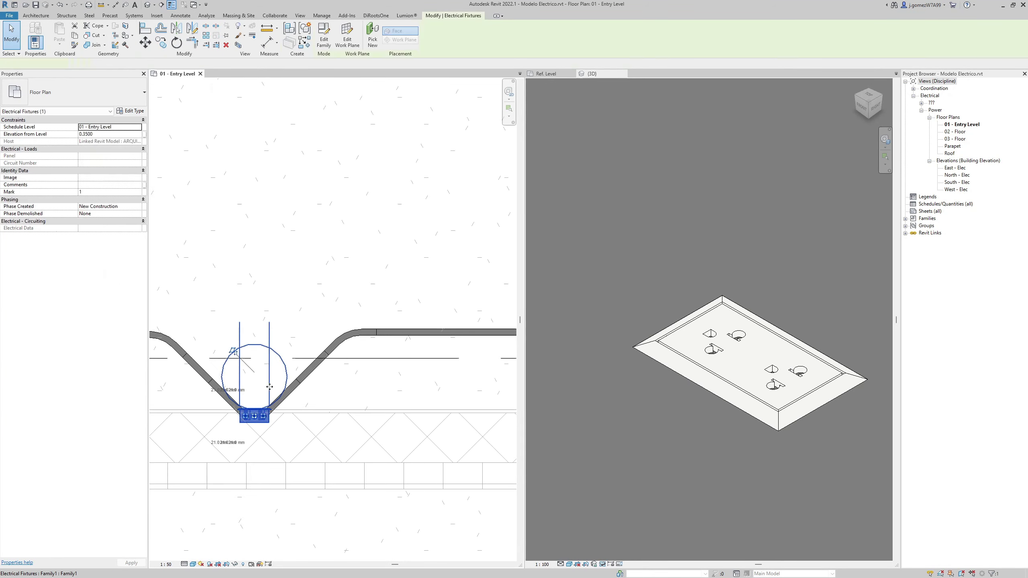
left_click(562, 90)
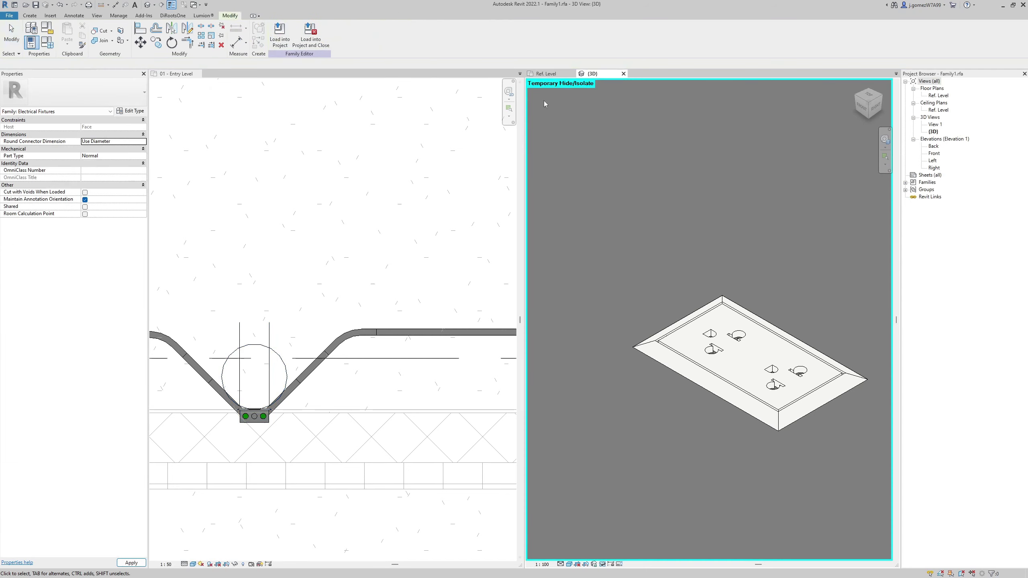
Limit the symbol circle to Coarse detail in the Ref. Level and Front views.
double_click(938, 95)
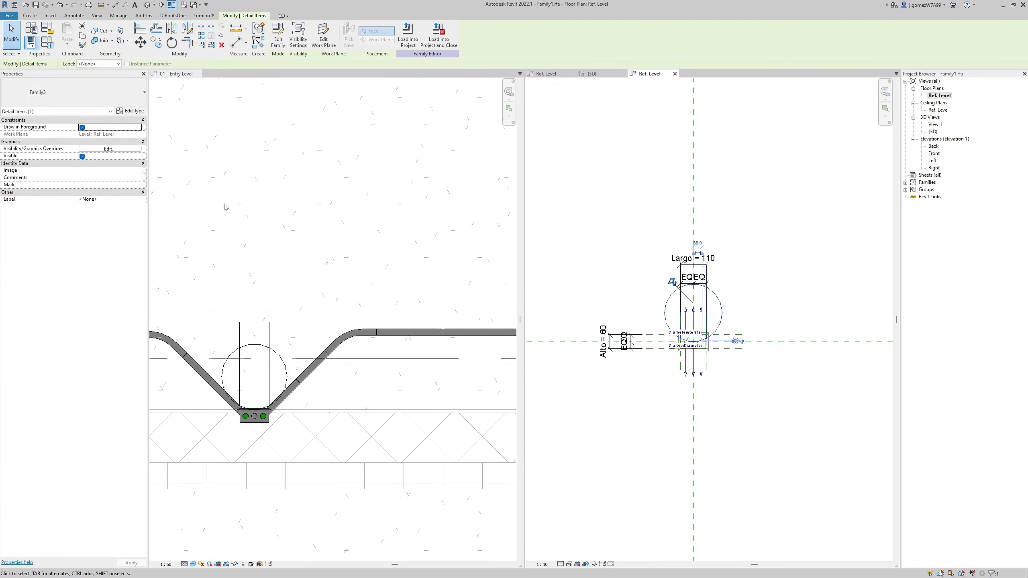
left_click(109, 148)
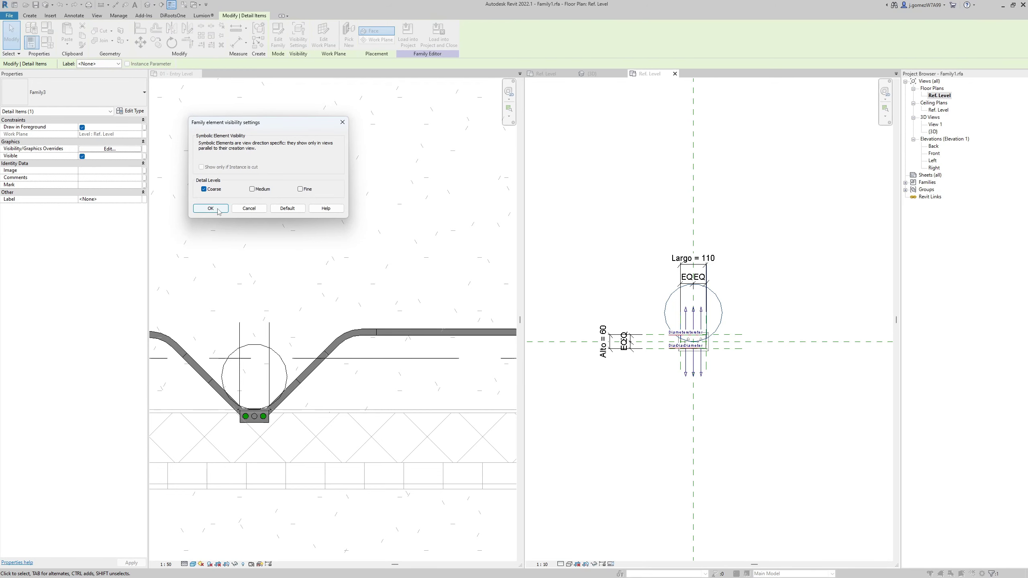
left_click(210, 208)
double_click(934, 153)
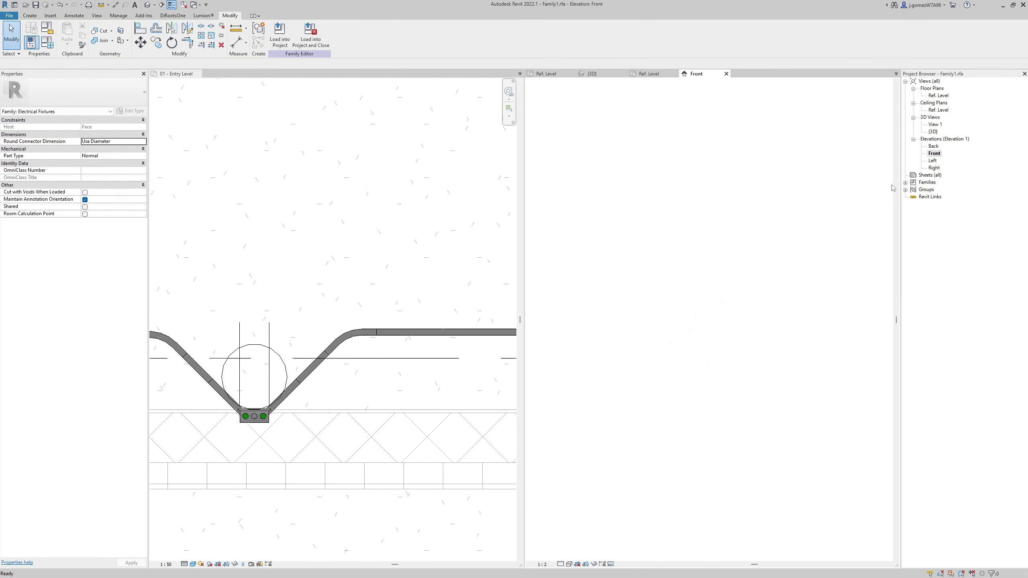
left_click(693, 425)
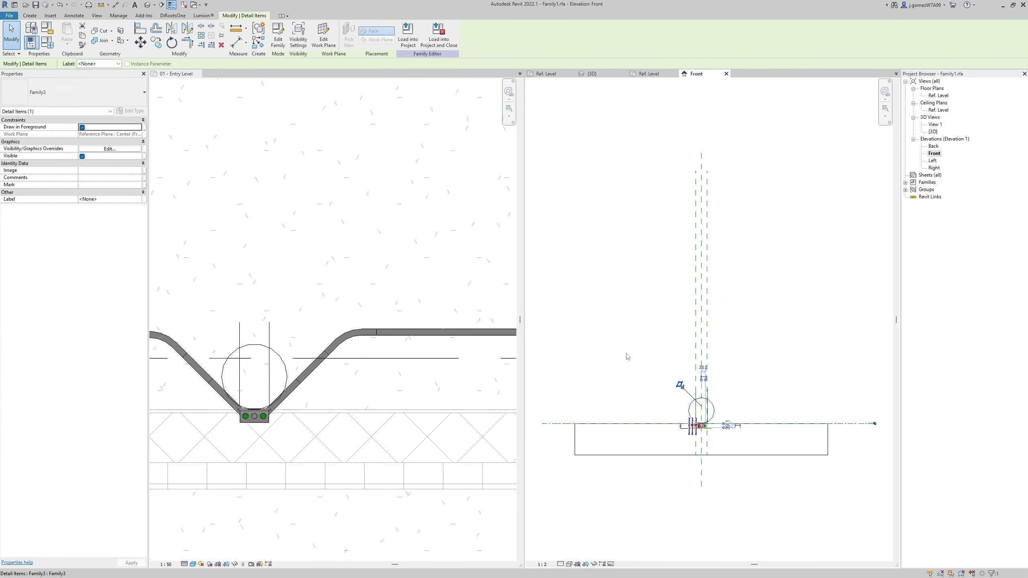
left_click(109, 149)
left_click(210, 208)
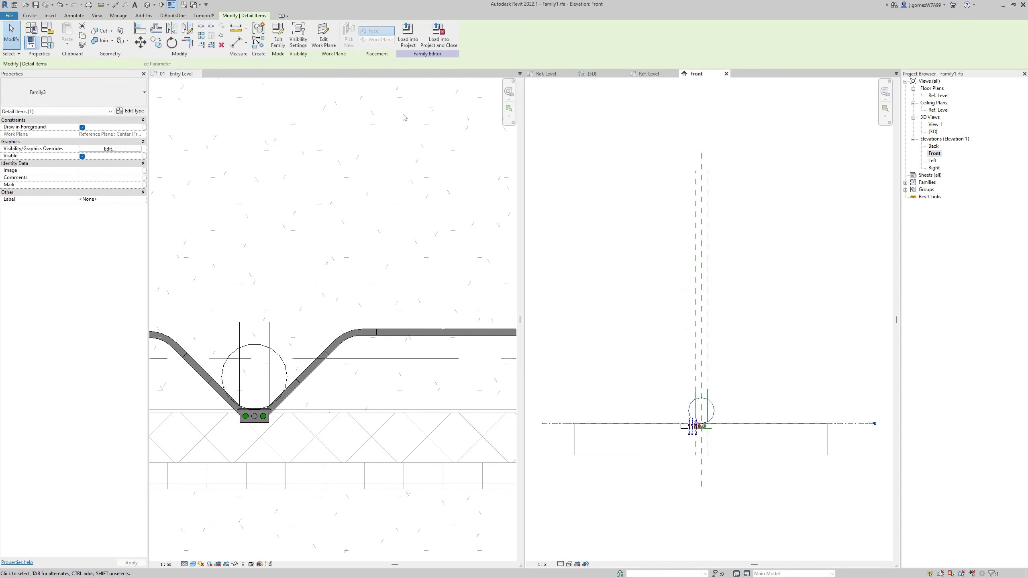
Reload Family1 into Modelo Electrico.rvt, overwriting the existing version.
left_click(408, 34)
left_click(493, 352)
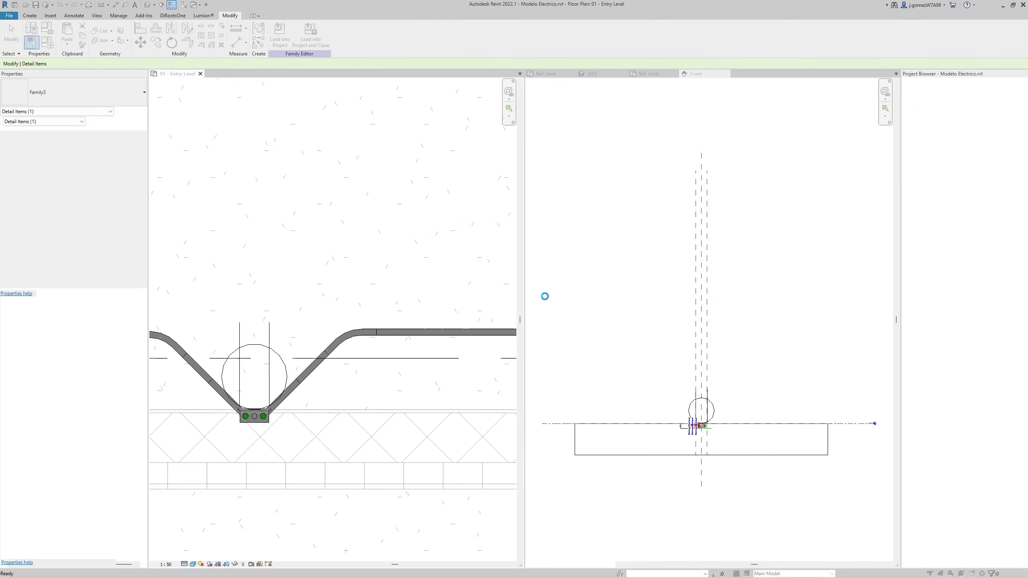
left_click(502, 269)
Set the Entry Level plan to Coarse detail.
scroll(284, 385, "down", 3)
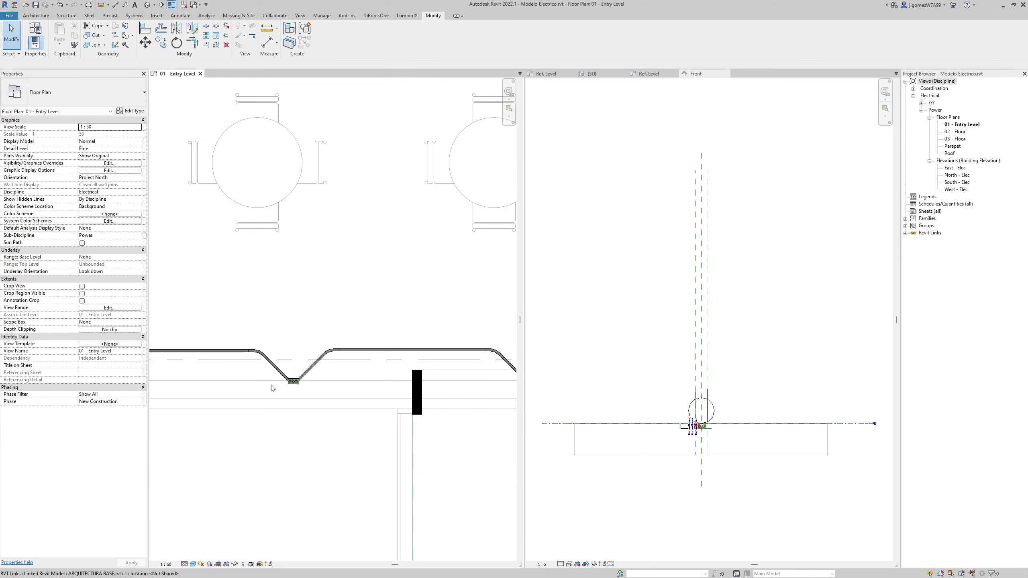
scroll(241, 429, "up", 5)
scroll(270, 431, "down", 2)
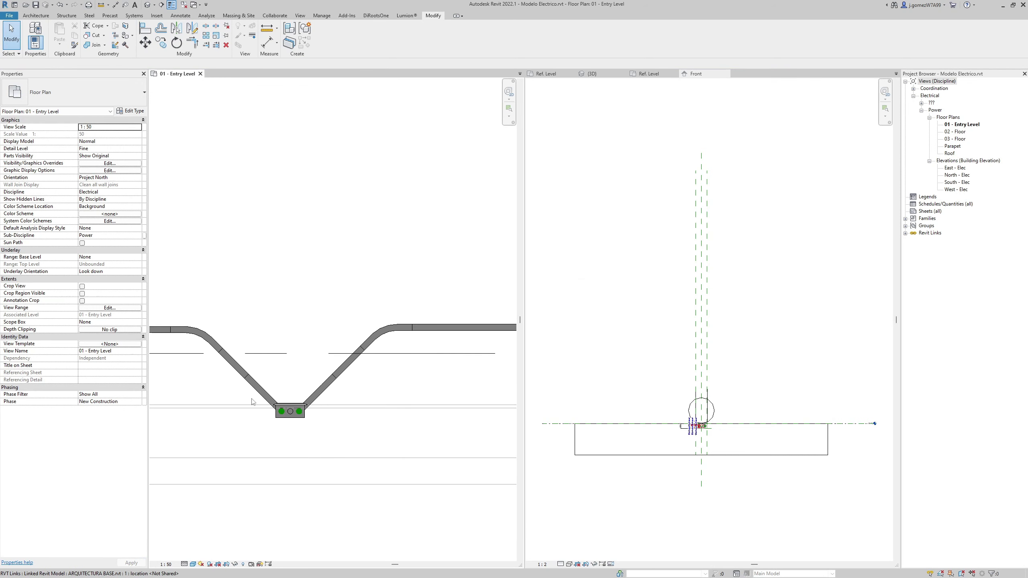
left_click(184, 564)
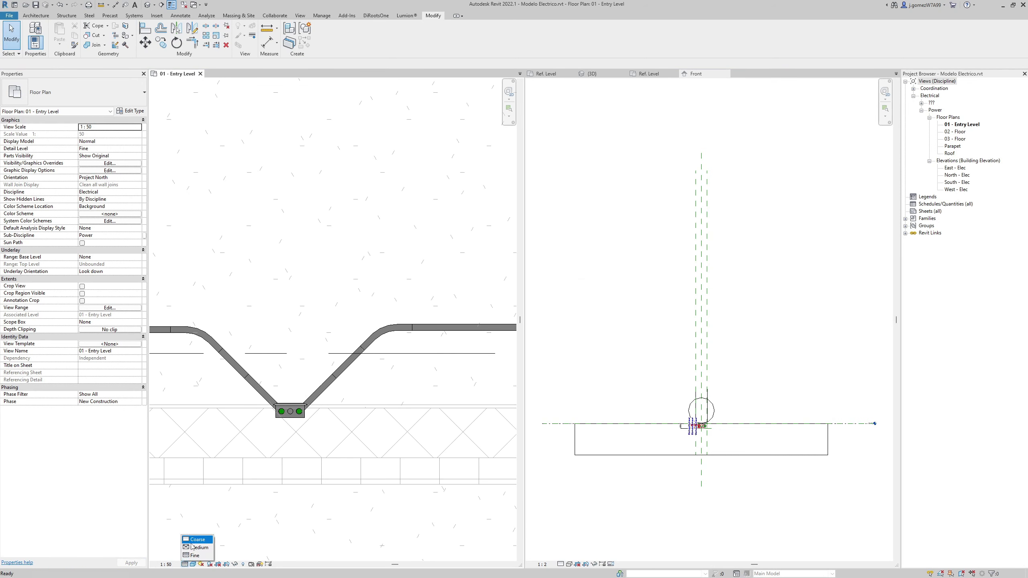
left_click(194, 538)
Zoom around the outlet and inspect a nearby conduit symbol, then clear the selection.
scroll(305, 427, "down", 5)
scroll(349, 383, "up", 4)
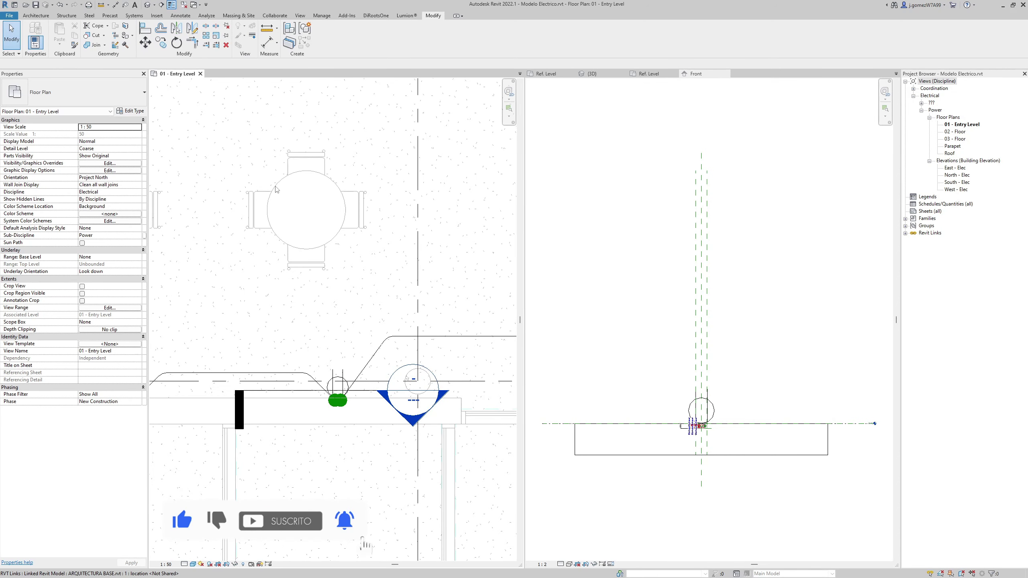
scroll(270, 339, "down", 1)
scroll(270, 338, "down", 1)
scroll(270, 339, "up", 3)
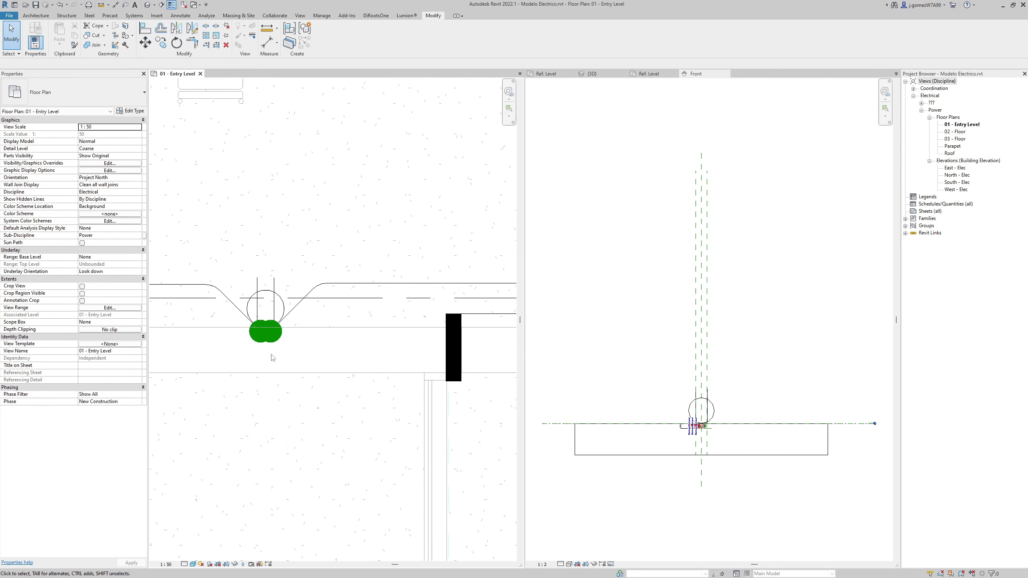
scroll(280, 383, "up", 2)
left_click(283, 367)
left_click(319, 383)
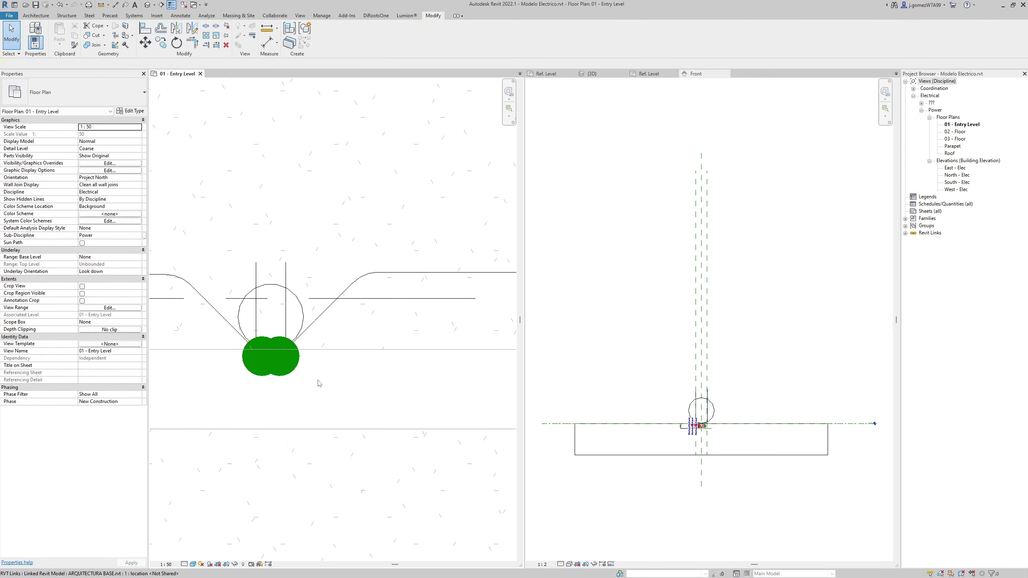
Toggle the plan between Fine and Coarse detail, ending on Coarse.
left_click(184, 565)
left_click(186, 565)
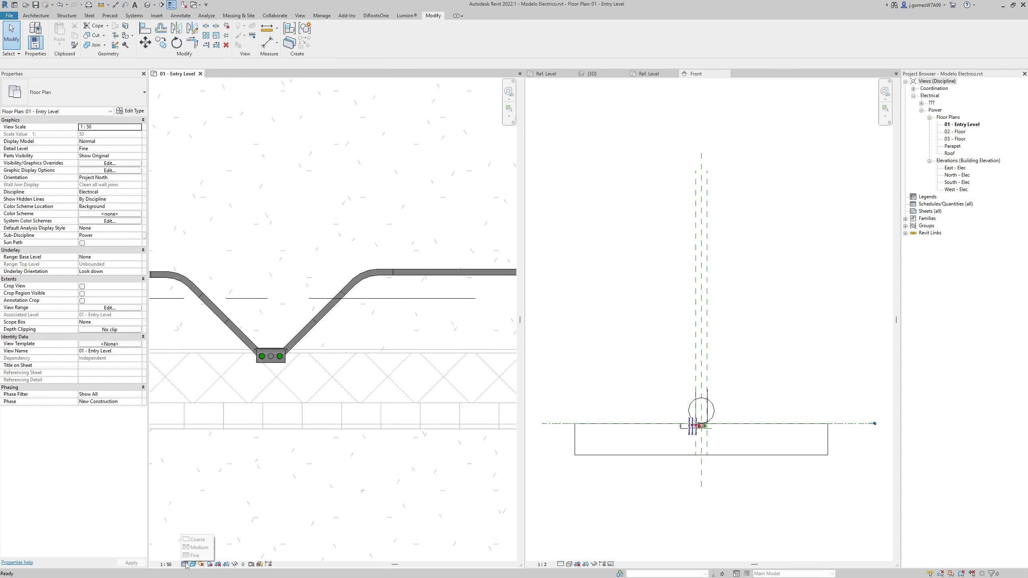
left_click(197, 539)
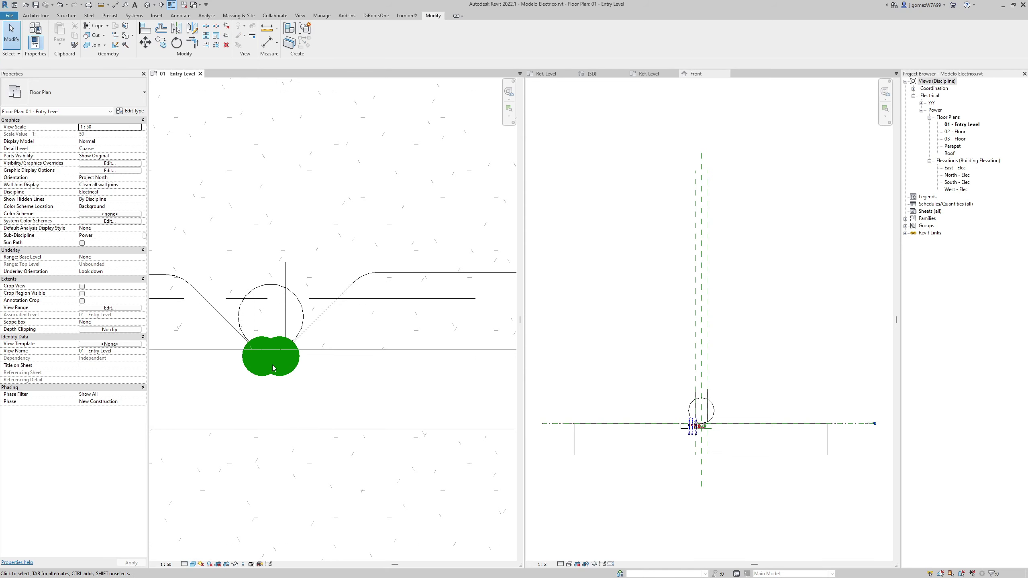
left_click(186, 565)
left_click(194, 556)
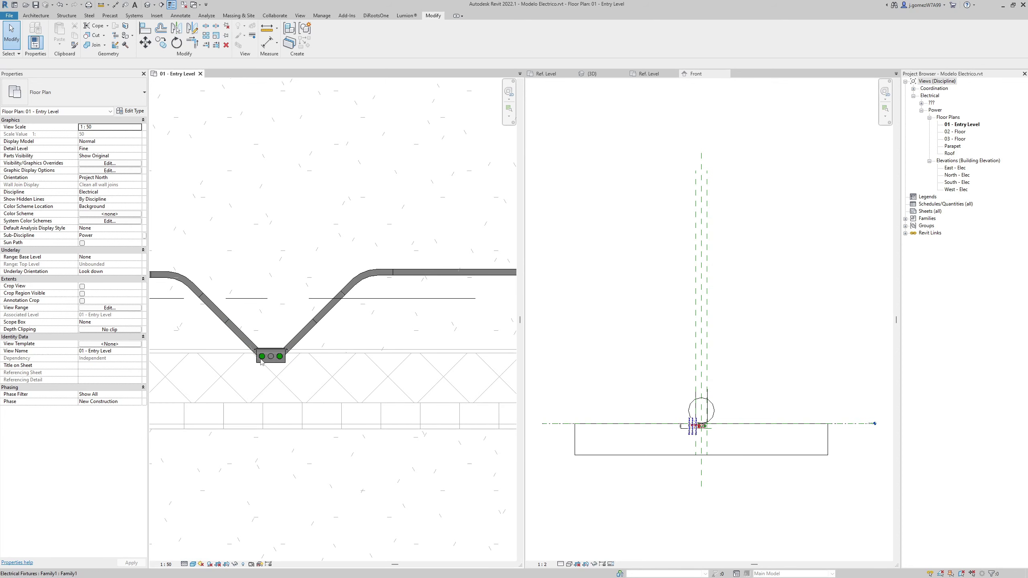
left_click(184, 564)
left_click(197, 539)
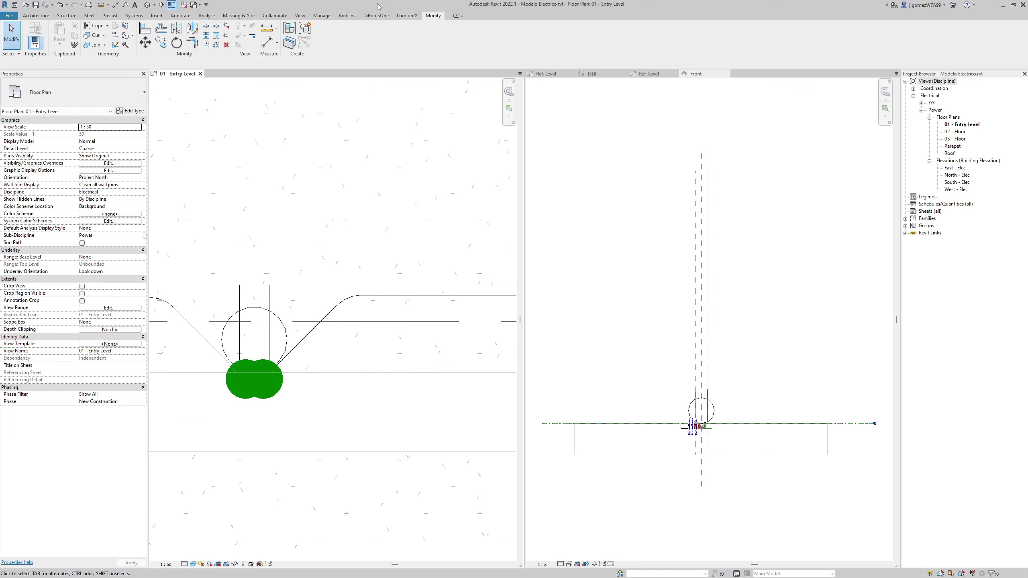
left_click(321, 15)
left_click(304, 37)
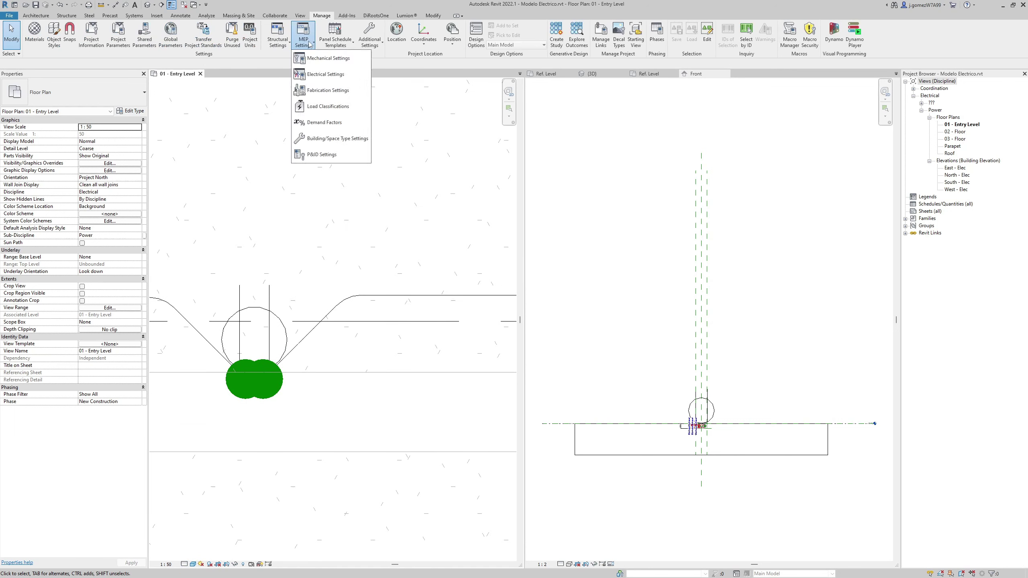
Set the Conduit Rise Drop annotation size to 1 in Electrical Settings.
left_click(320, 77)
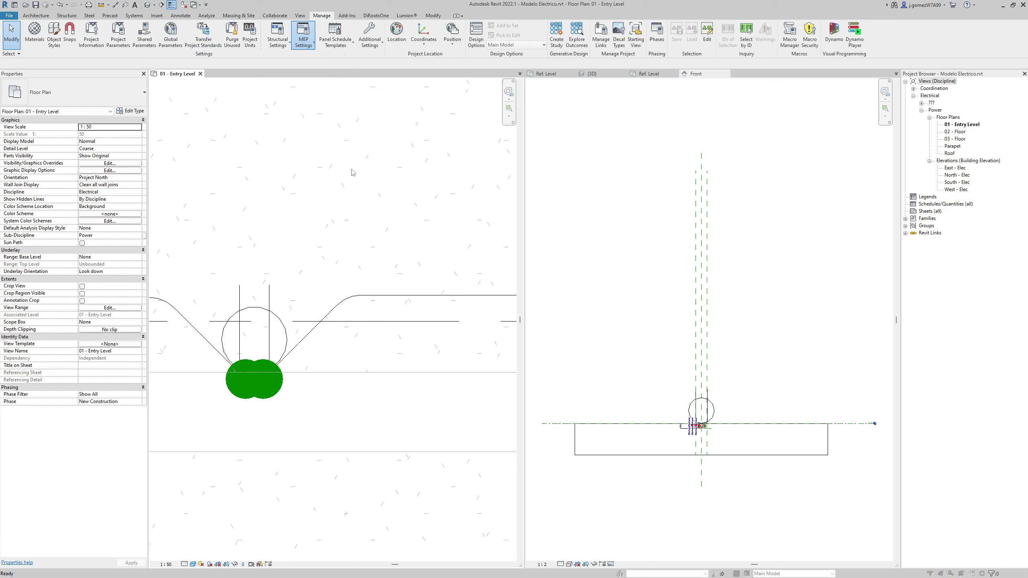
left_click_drag(322, 131, 384, 138)
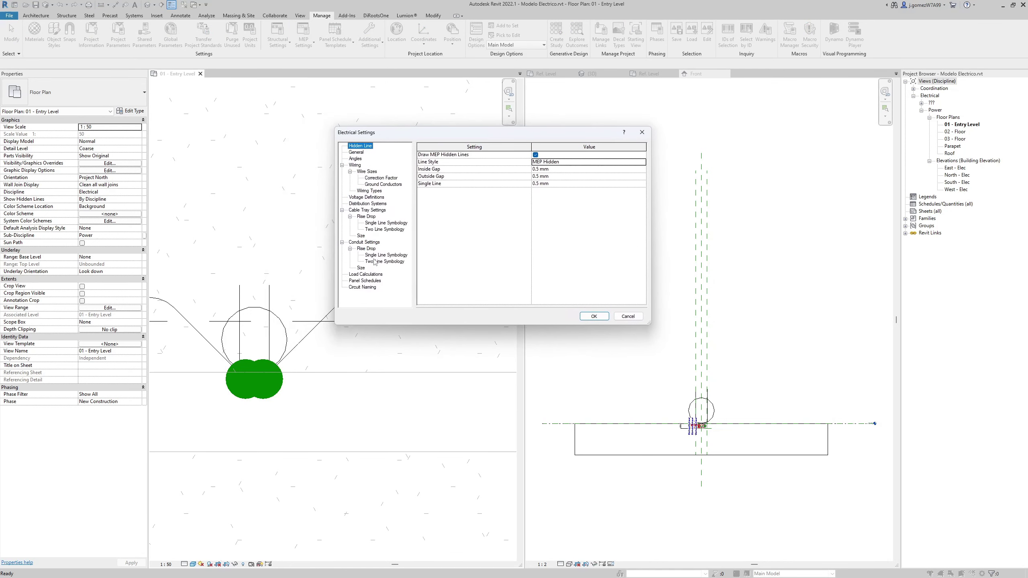
left_click(364, 242)
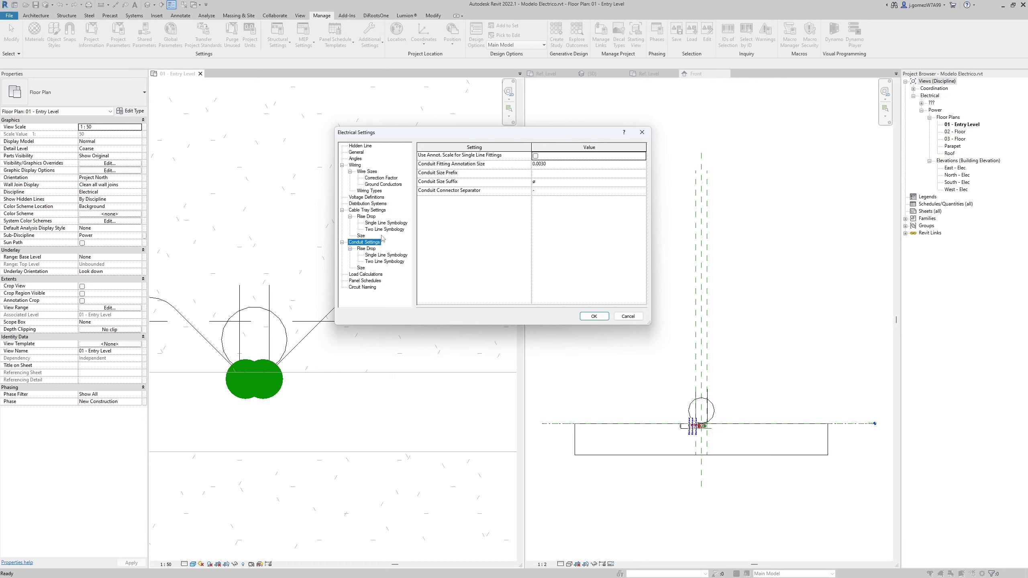
left_click(366, 249)
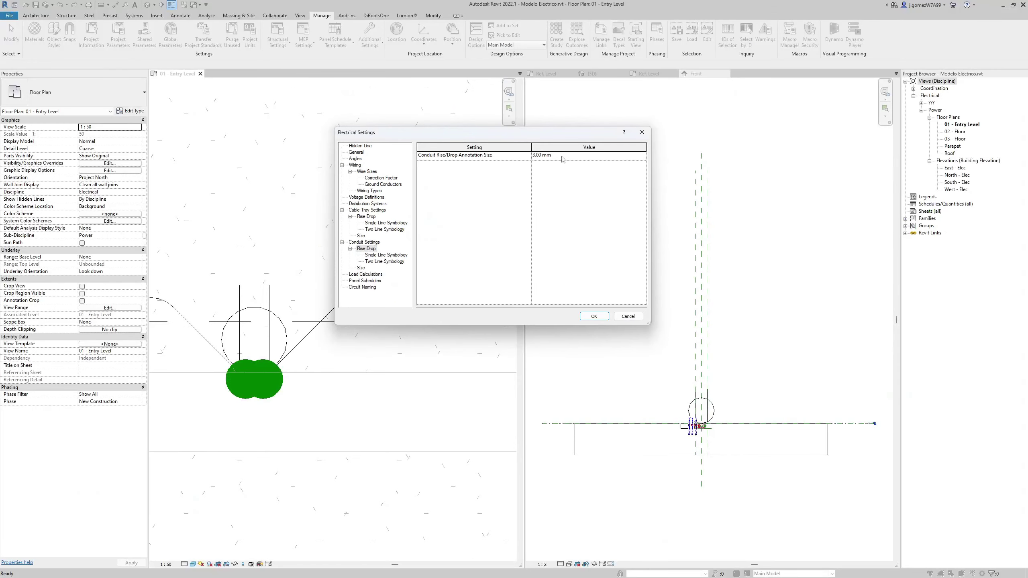
left_click(562, 159)
type("1")
left_click(594, 316)
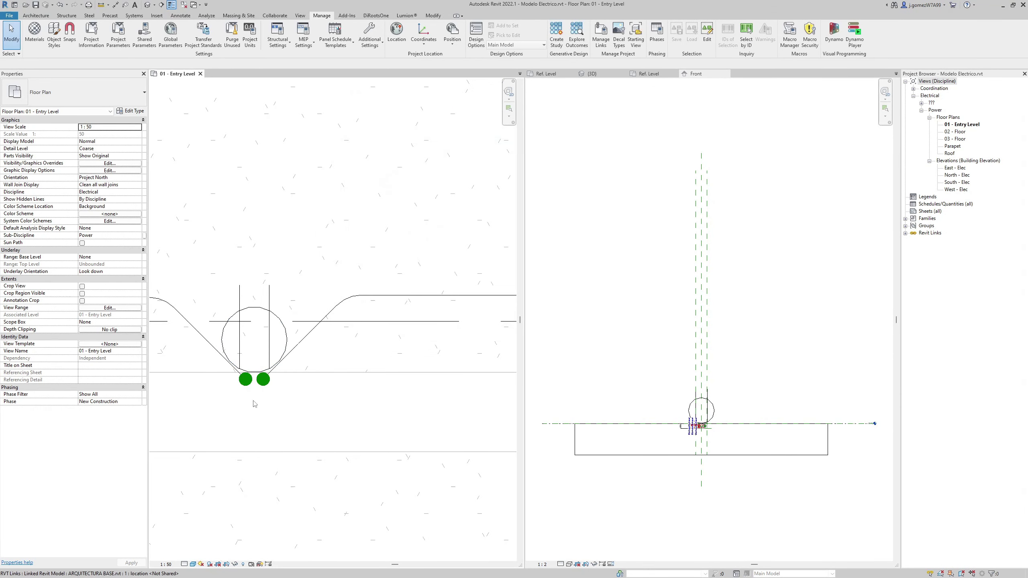
scroll(251, 411, "down", 2)
scroll(252, 405, "up", 3)
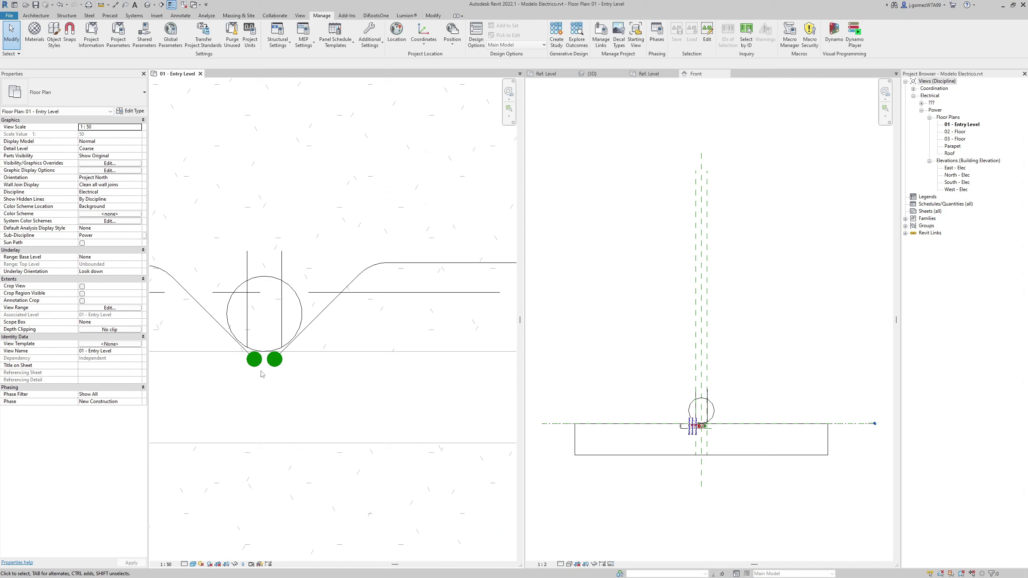
Temporarily hide the conduits left of the fixture, then restore them.
scroll(259, 370, "down", 2)
scroll(251, 363, "down", 2)
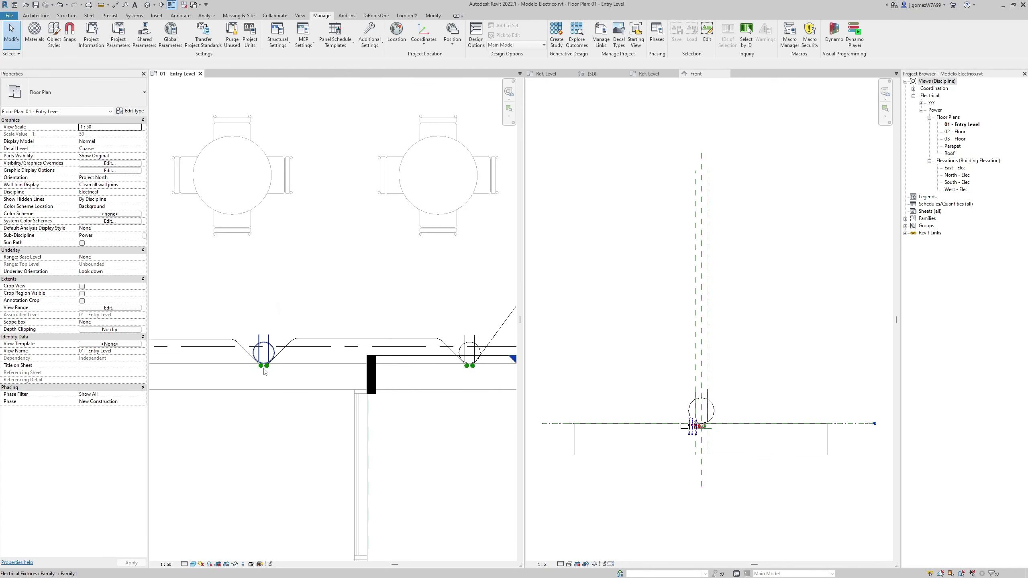
left_click(227, 340)
key("h")
key("h")
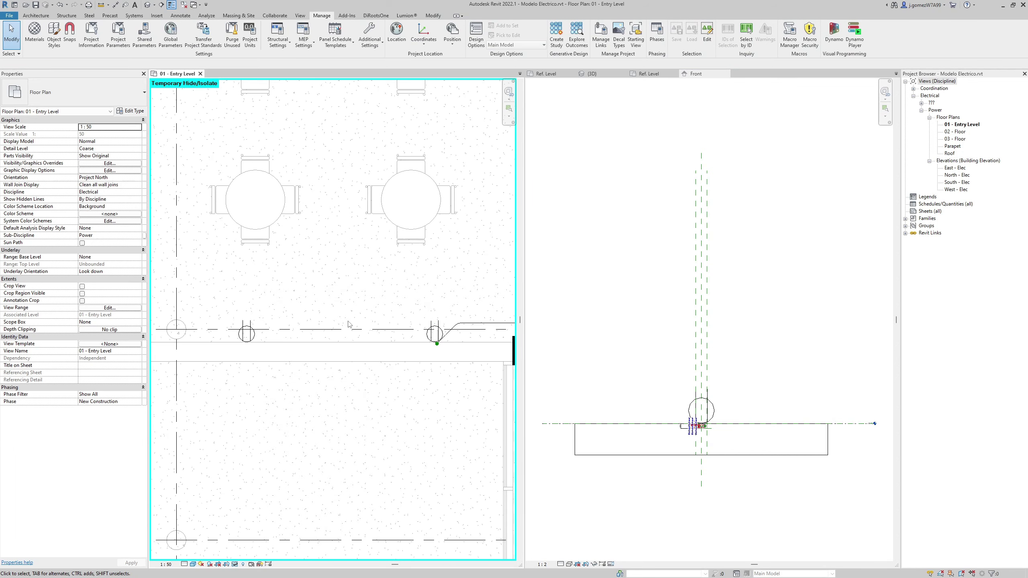
key("h")
key("r")
Compare the plan at Coarse and Fine detail, ending on Coarse.
middle_click_drag(367, 329, 288, 367)
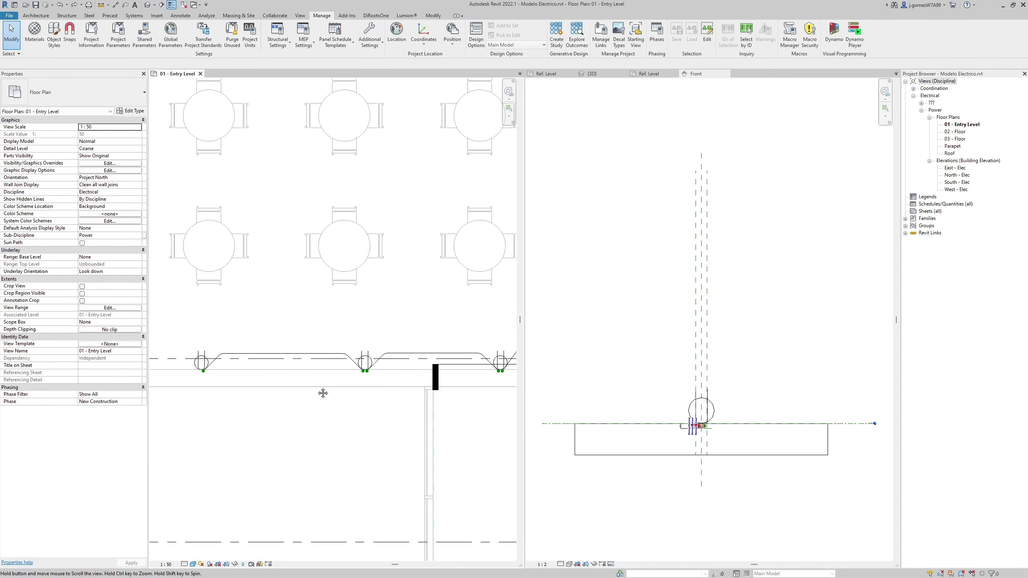
scroll(324, 393, "up", 2)
scroll(341, 388, "up", 1)
scroll(348, 395, "up", 2)
scroll(360, 401, "up", 1)
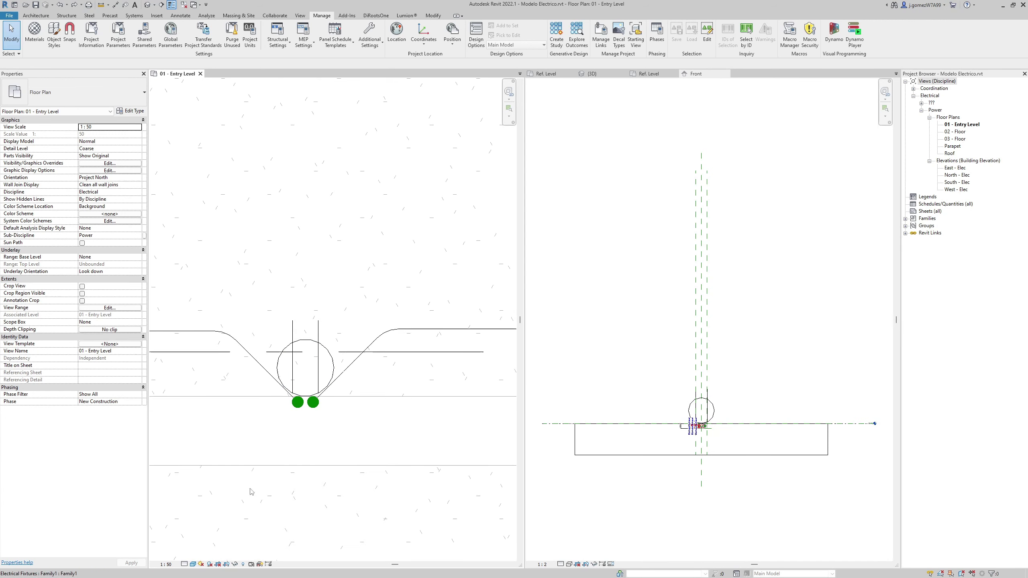
left_click(185, 564)
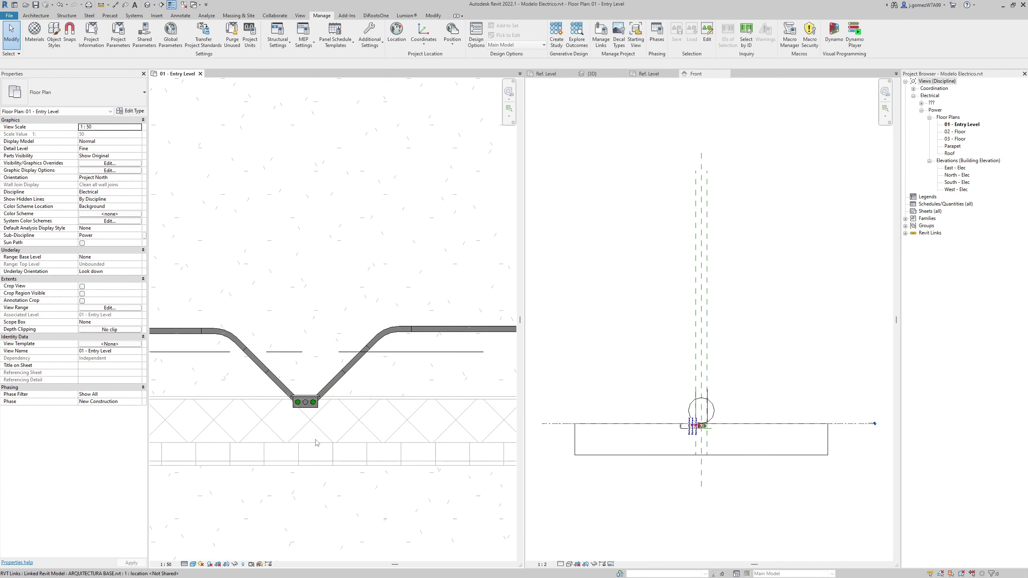
left_click(196, 540)
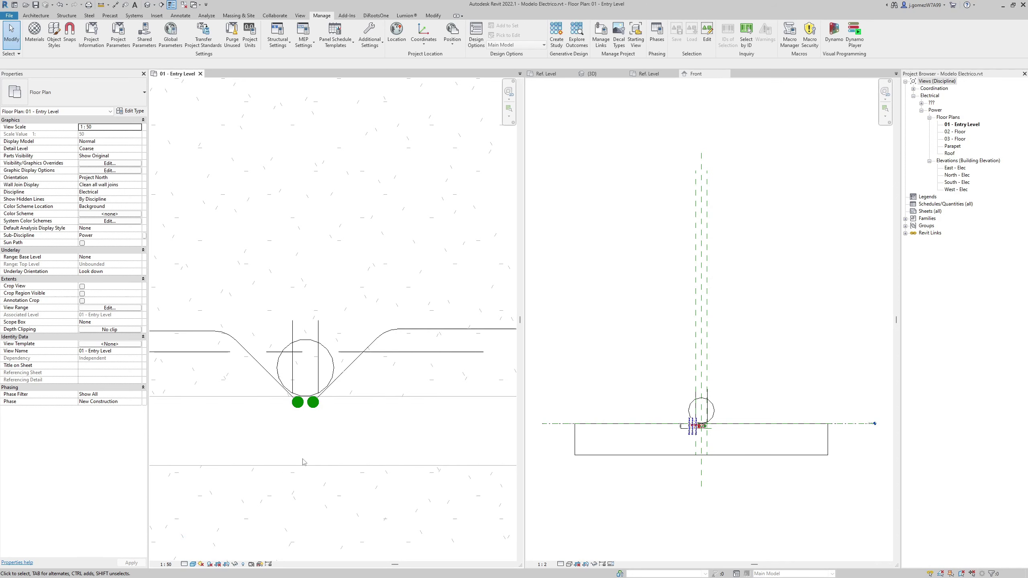
left_click(185, 564)
scroll(204, 557, "down", 3)
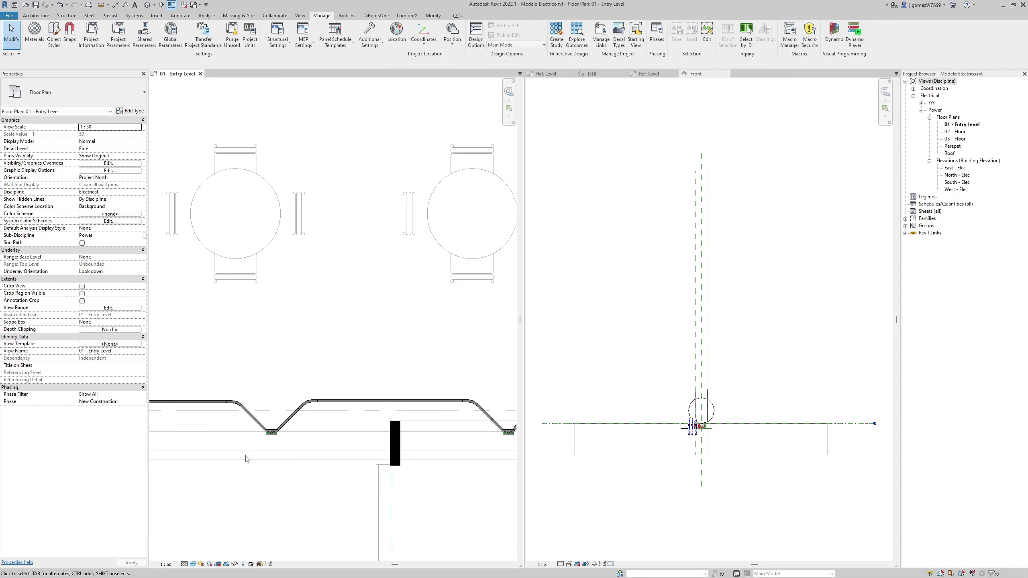
left_click(185, 565)
left_click(195, 539)
Zoom to the wall fixture, select it to inspect its circle symbol, then deselect.
mouse_move(206, 502)
middle_mouse_down()
mouse_move(253, 462)
mouse_move(254, 447)
middle_mouse_up()
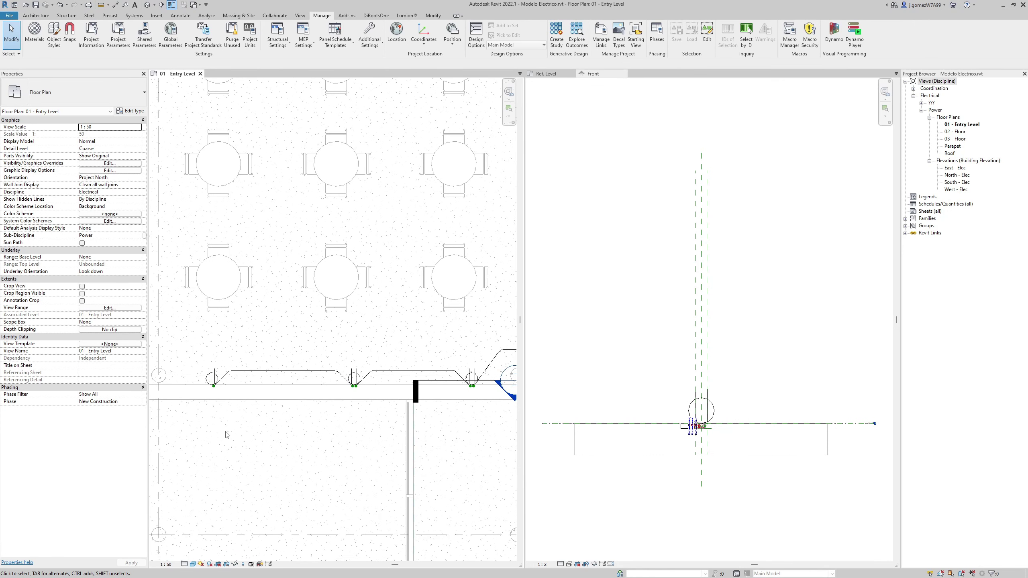
scroll(220, 432, "up", 3)
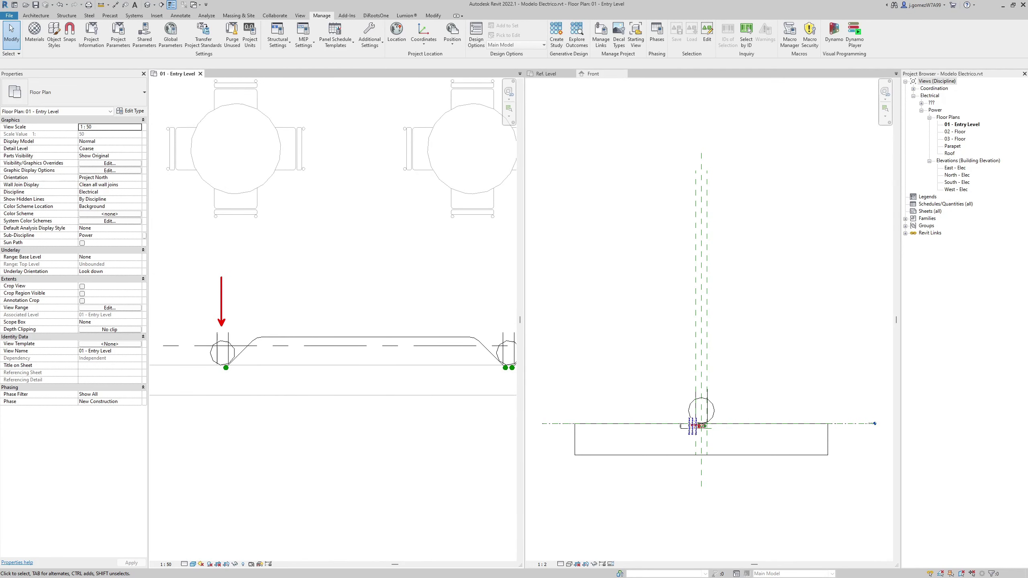
scroll(213, 317, "down", 4)
scroll(213, 318, "up", 3)
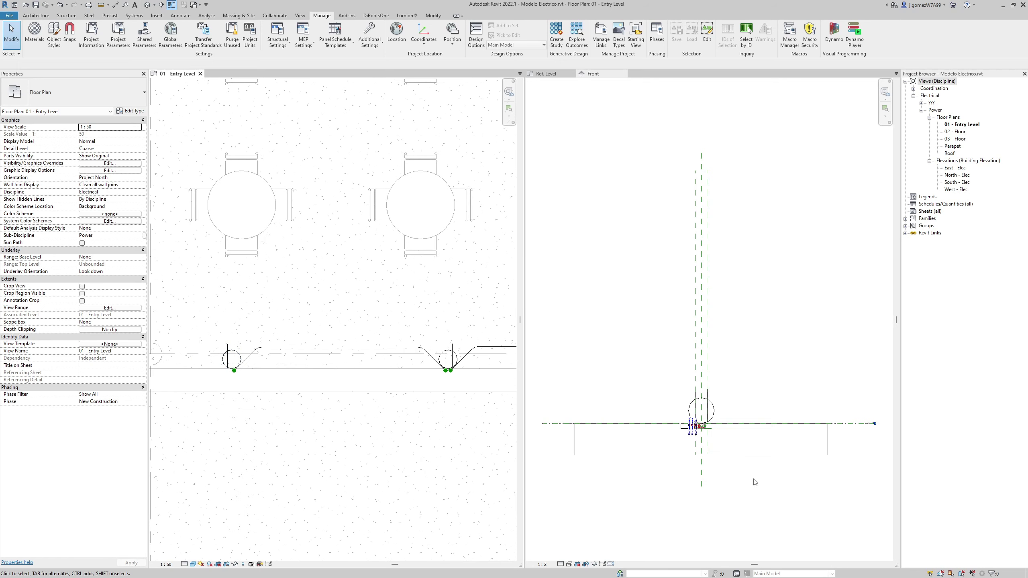
middle_click_drag(239, 327, 245, 339)
scroll(271, 391, "down", 3)
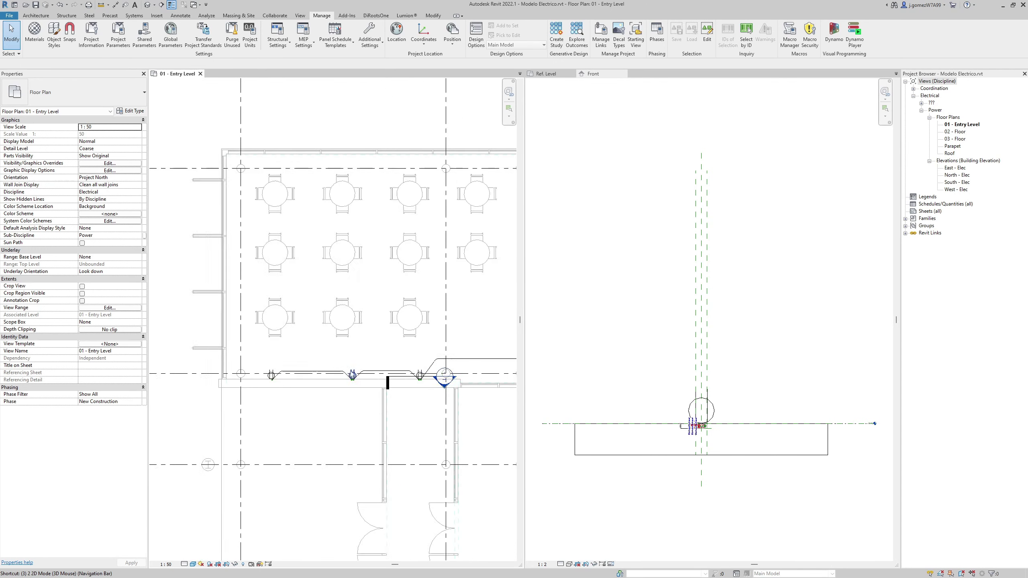
scroll(298, 395, "up", 2)
scroll(302, 361, "up", 2)
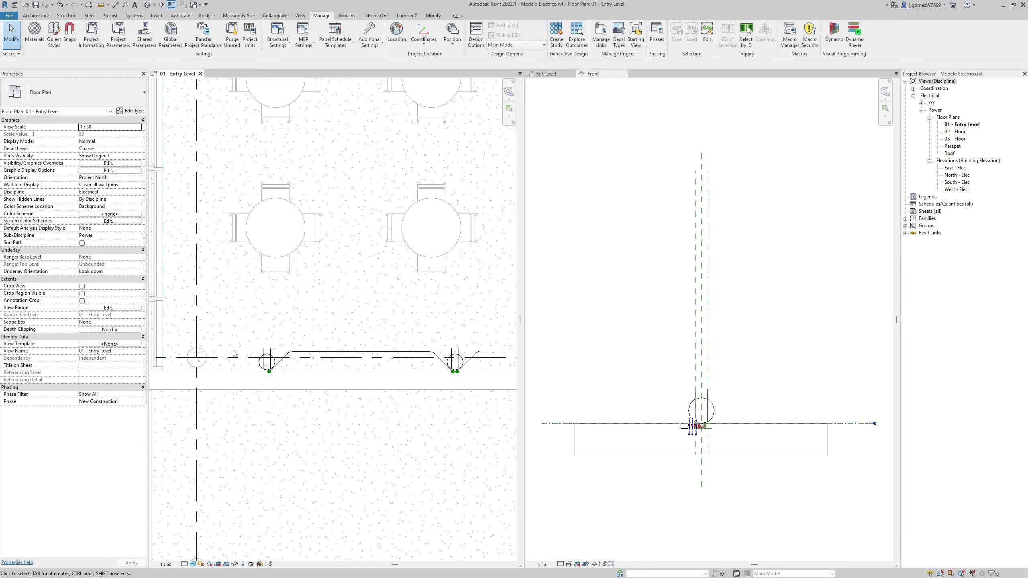
scroll(236, 353, "up", 1)
scroll(243, 385, "up", 3)
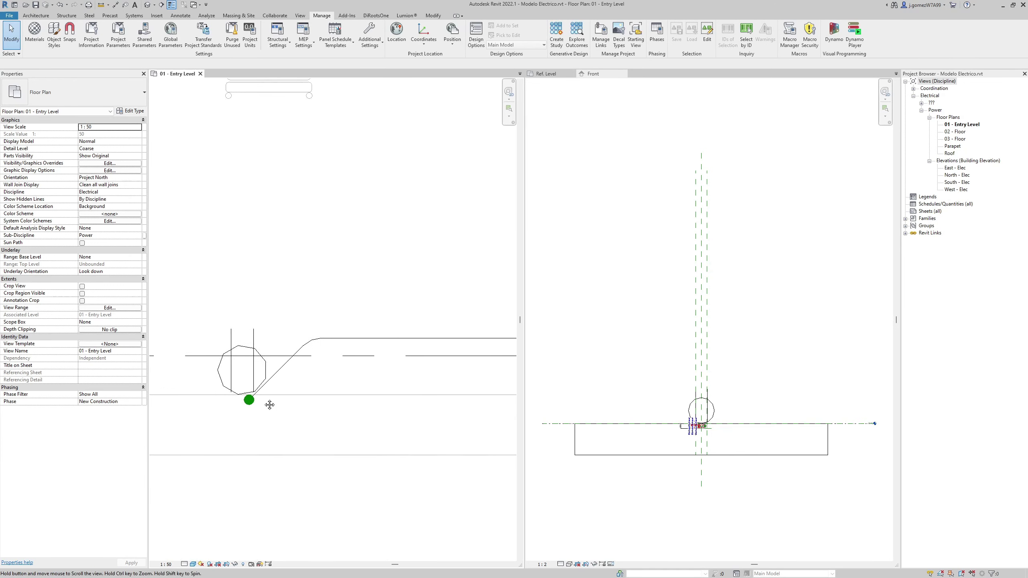
scroll(223, 393, "down", 2)
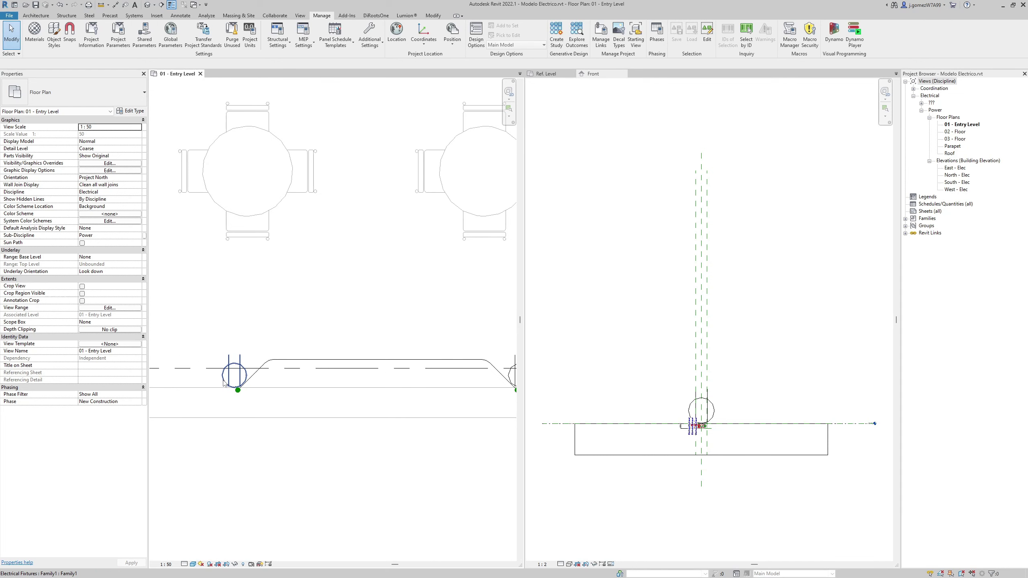
scroll(222, 386, "up", 4)
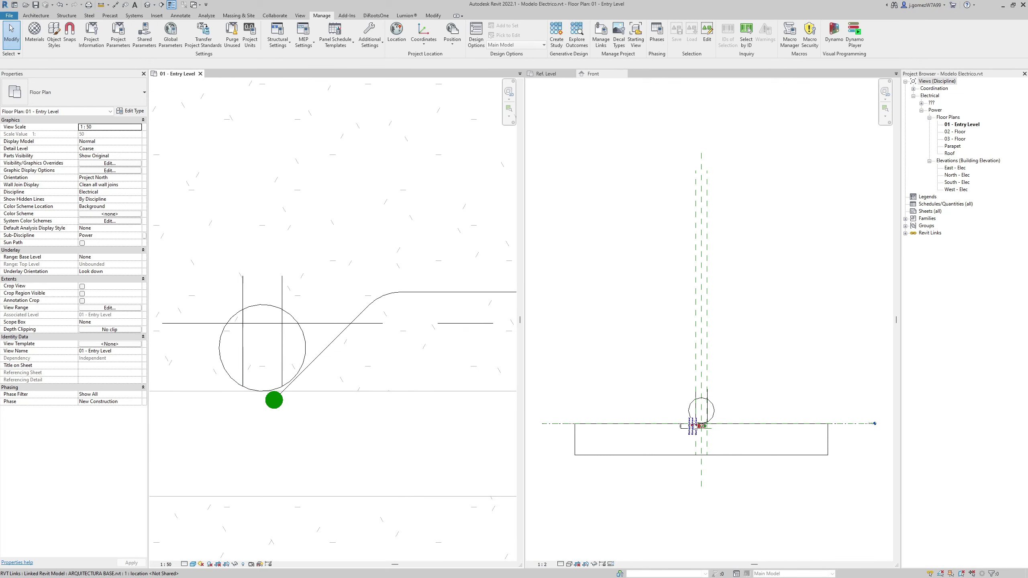
left_click(220, 356)
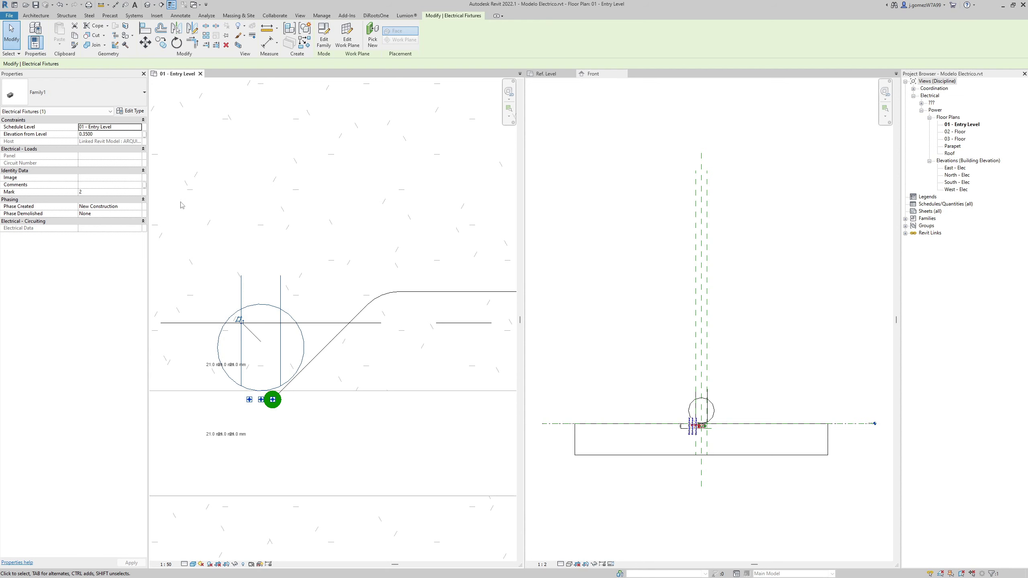
left_click(214, 223)
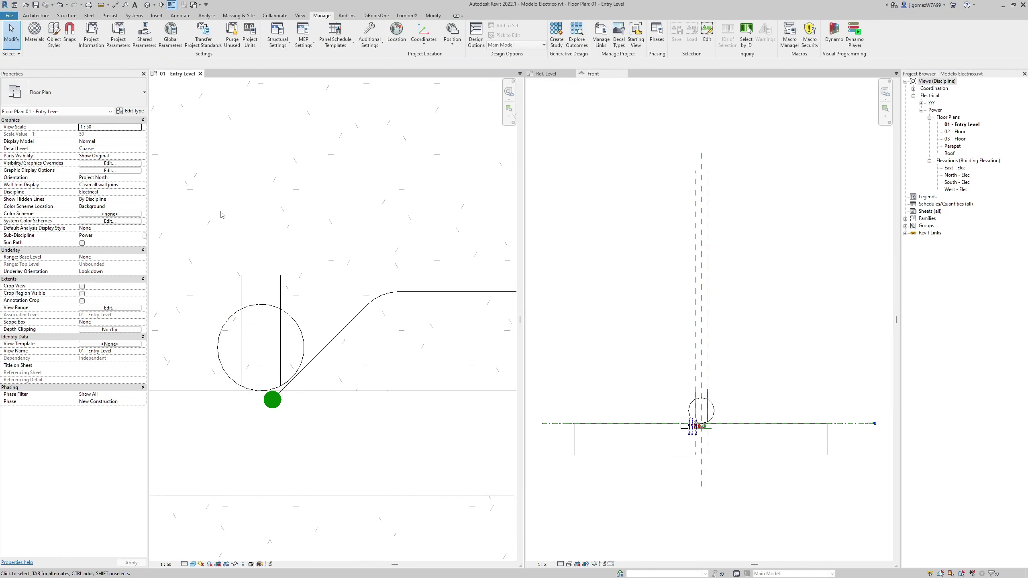
Open the default 3D view and set its discipline to Electrical.
left_click(147, 5)
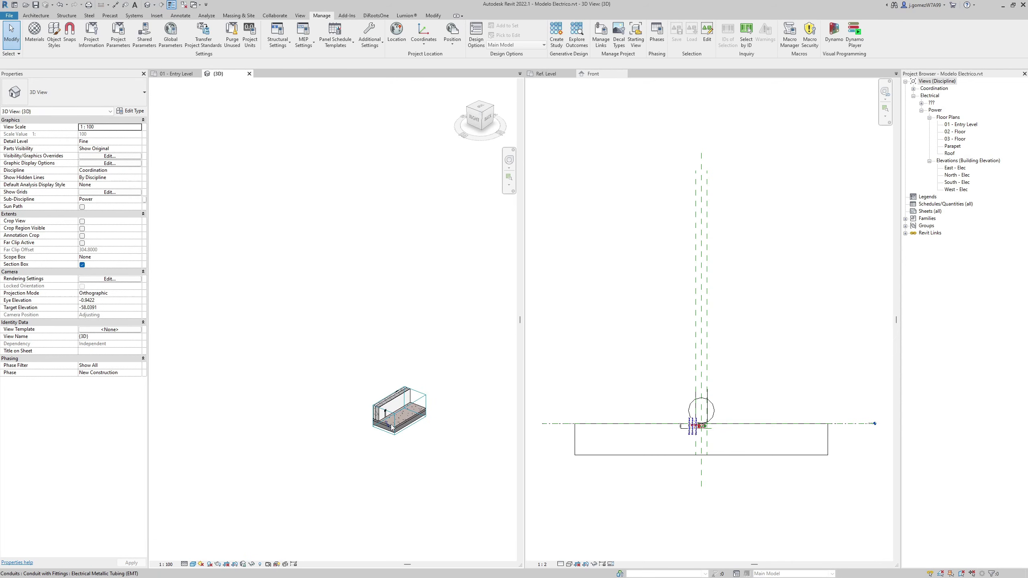
scroll(392, 427, "up", 5)
scroll(408, 414, "up", 3)
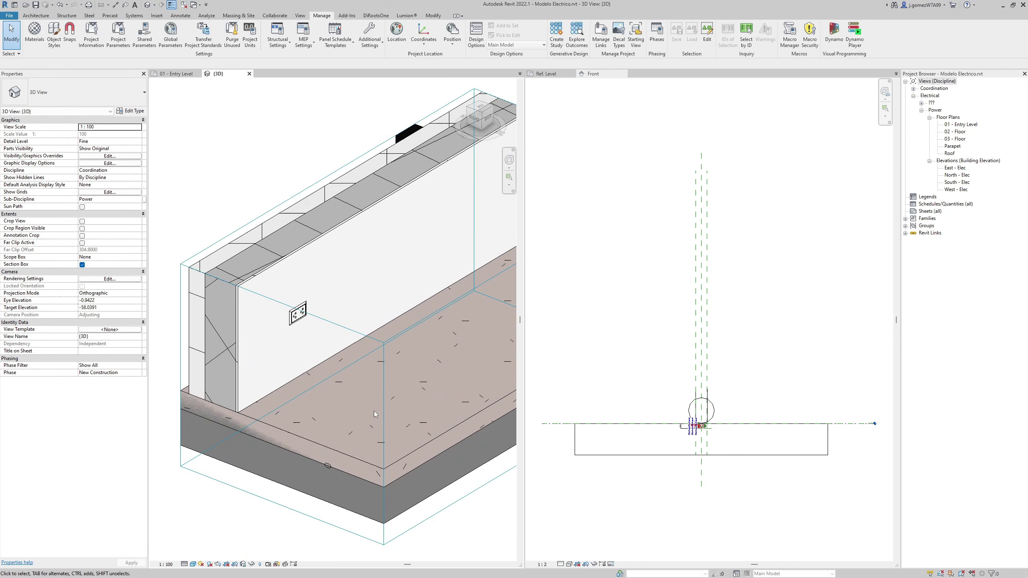
left_click(141, 170)
left_click(109, 199)
Orbit to the fixture and set the 3D view to Coarse detail, comparing with the plan.
middle_click_drag(275, 332, 227, 376, "shift")
left_click(185, 564)
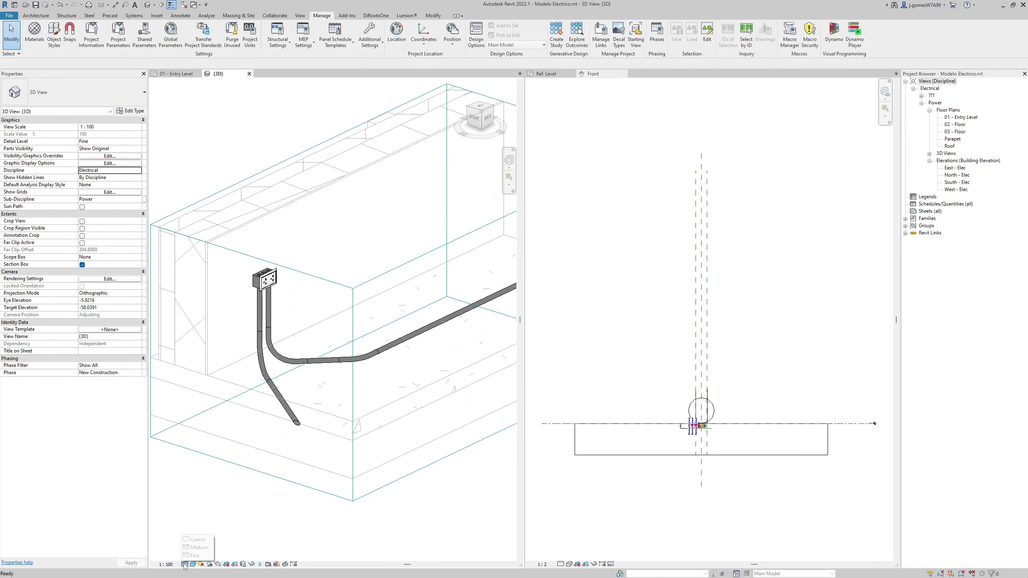
left_click(196, 539)
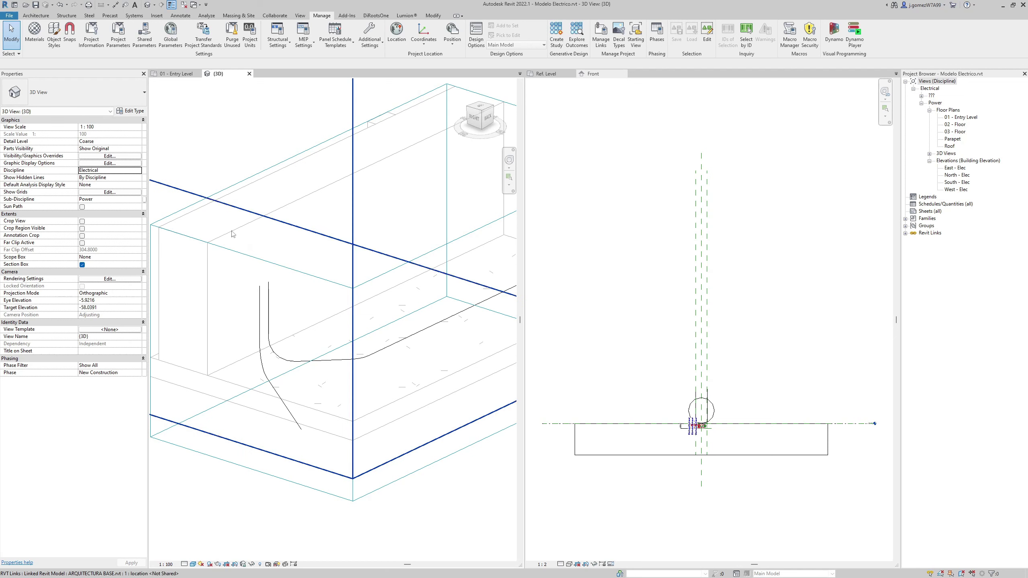
key("ctrl+Tab")
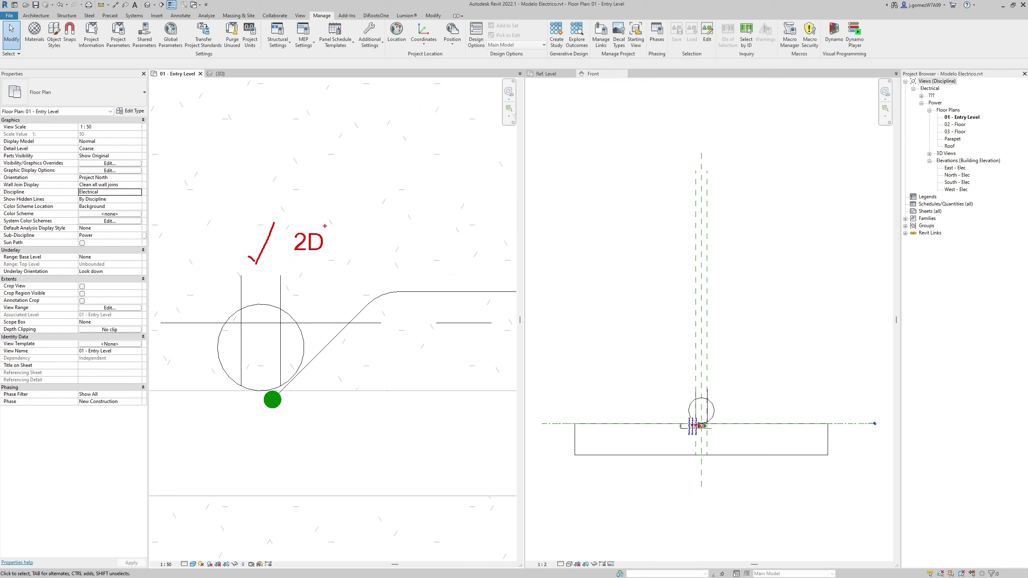
left_click(220, 74)
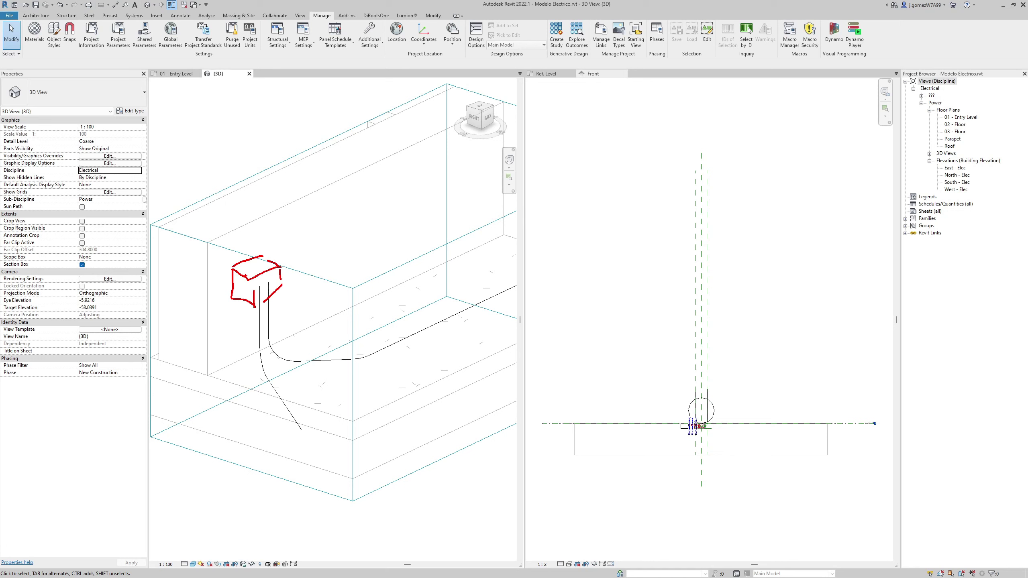
key("Escape")
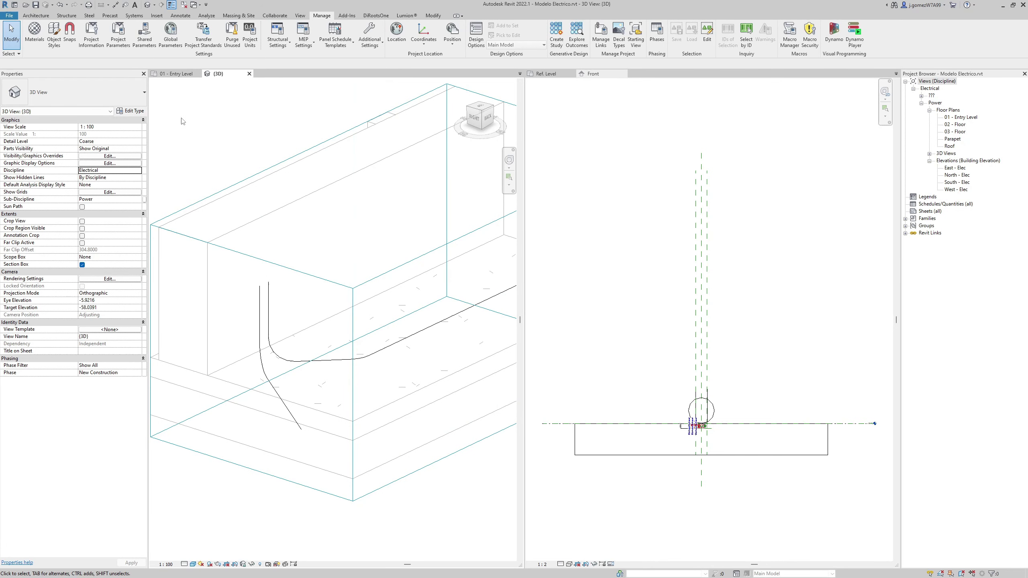
In Family1, stop the fixture's box geometry from showing at Coarse detail.
left_click(706, 424)
scroll(707, 424, "up", 6)
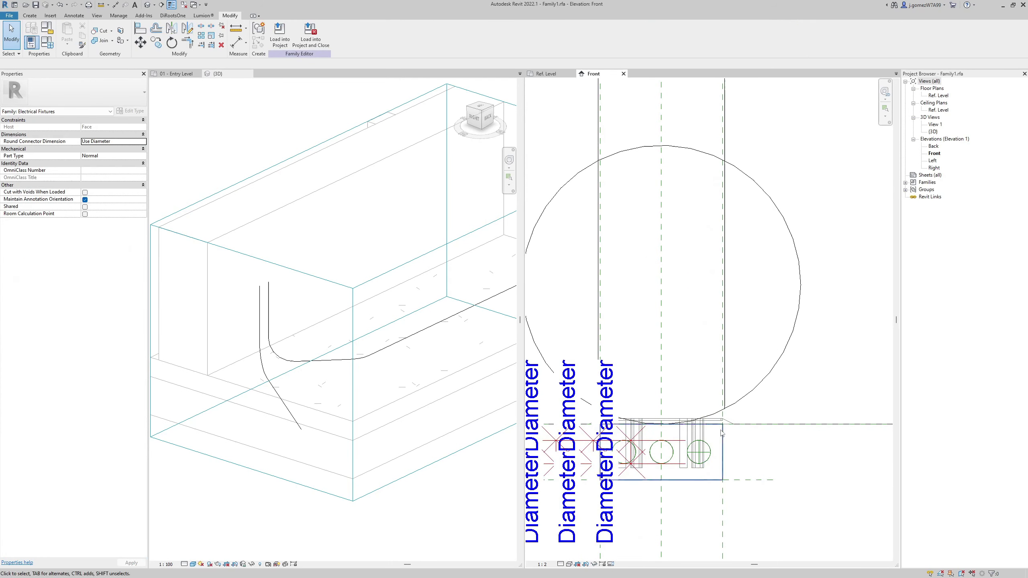
left_click(725, 418)
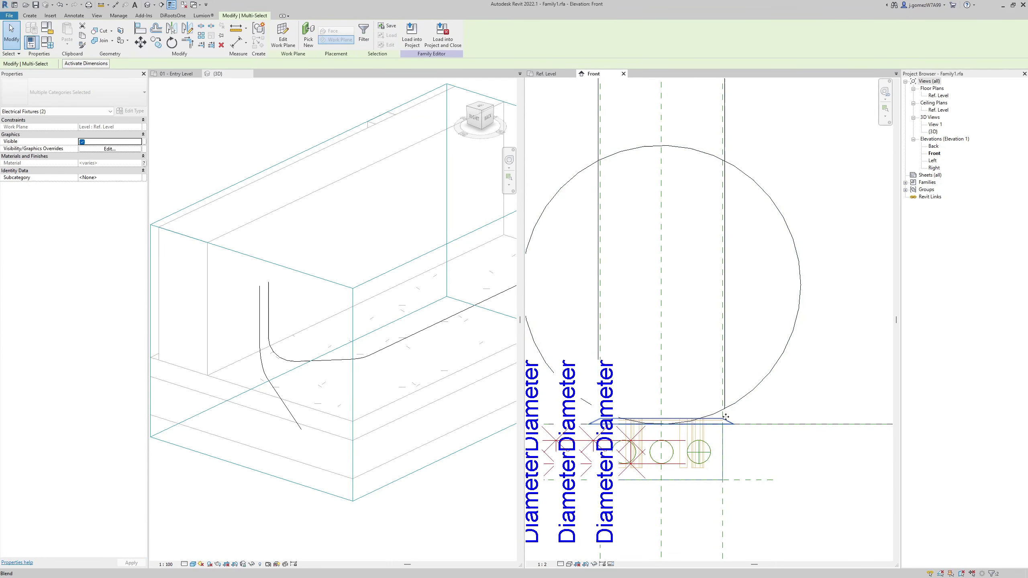
left_click(111, 149)
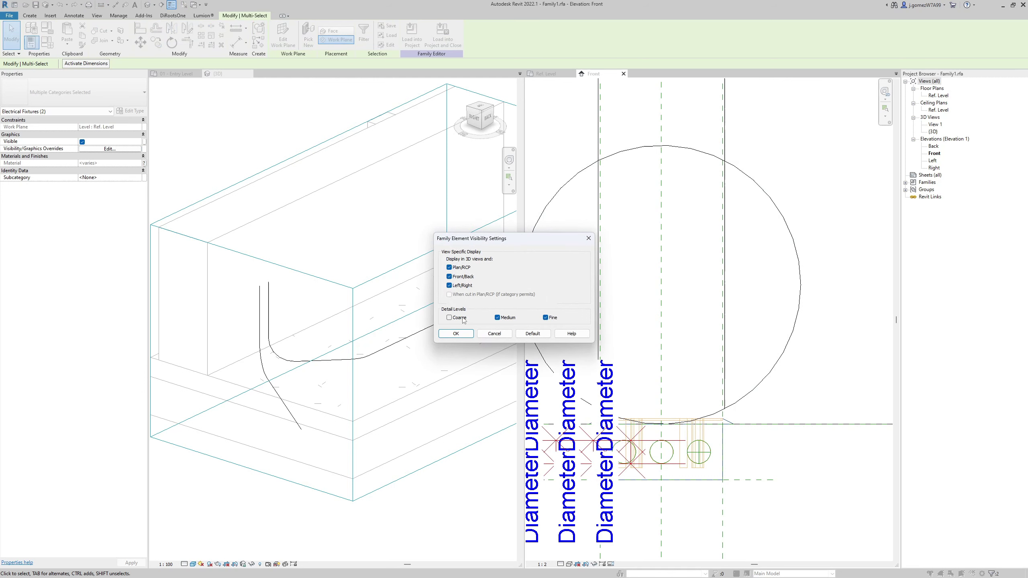
left_click(456, 333)
Reload the family into Modelo Electrico, overwriting the existing version.
left_click(412, 35)
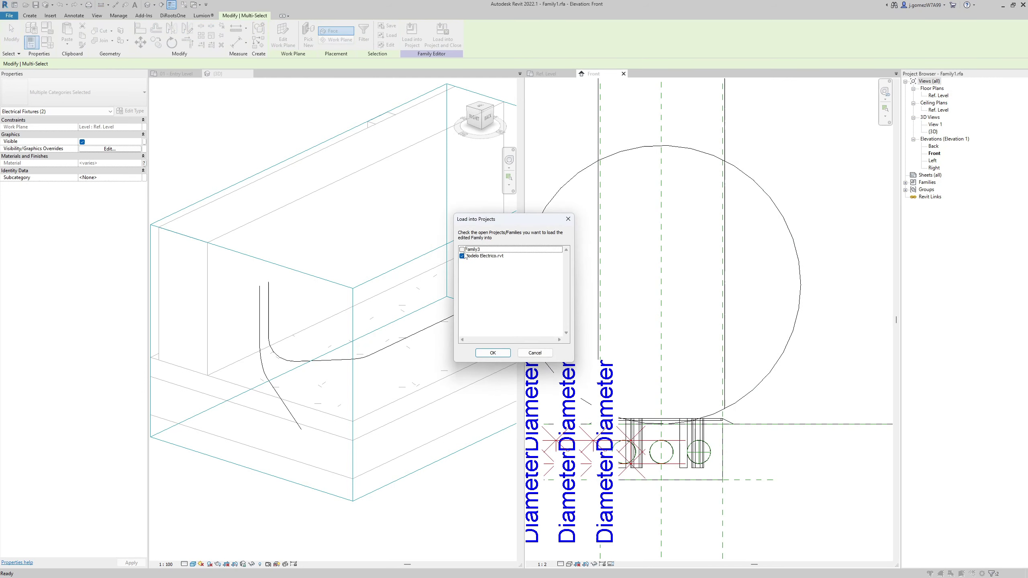
key("Return")
left_click(478, 269)
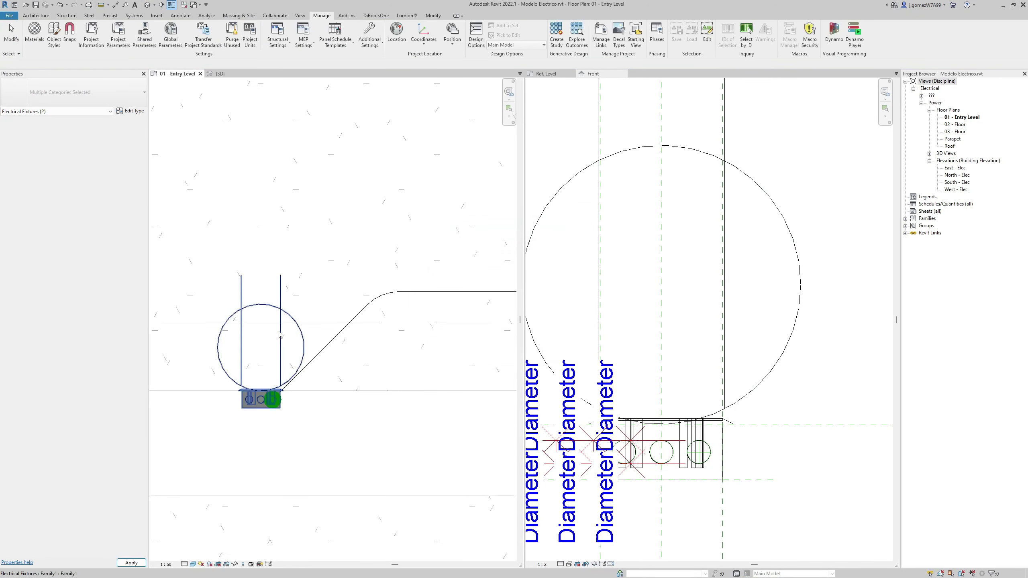
key("Escape")
Check the 3D view at Fine and Coarse detail.
left_click(219, 73)
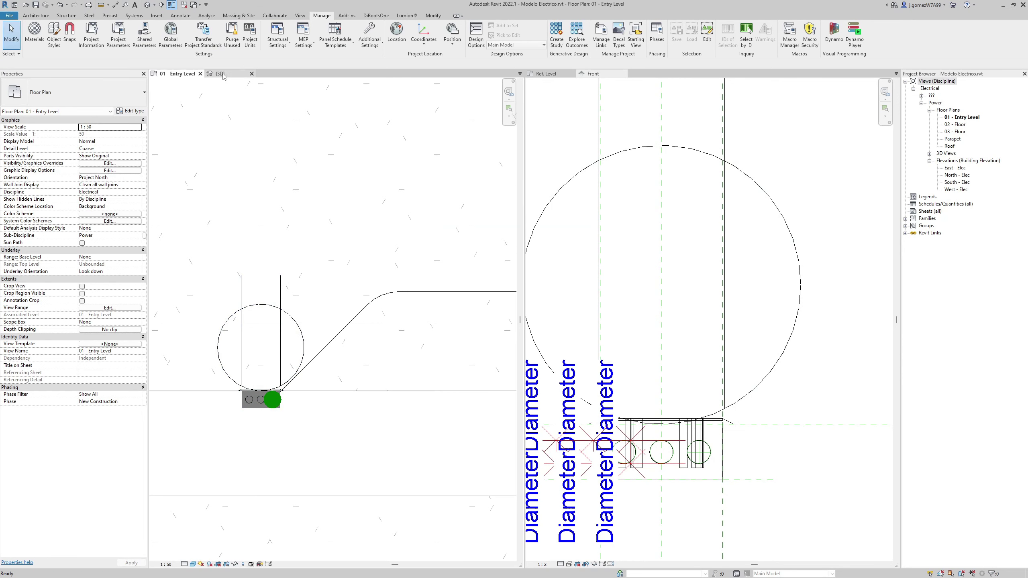
left_click(185, 565)
left_click(184, 565)
left_click(195, 539)
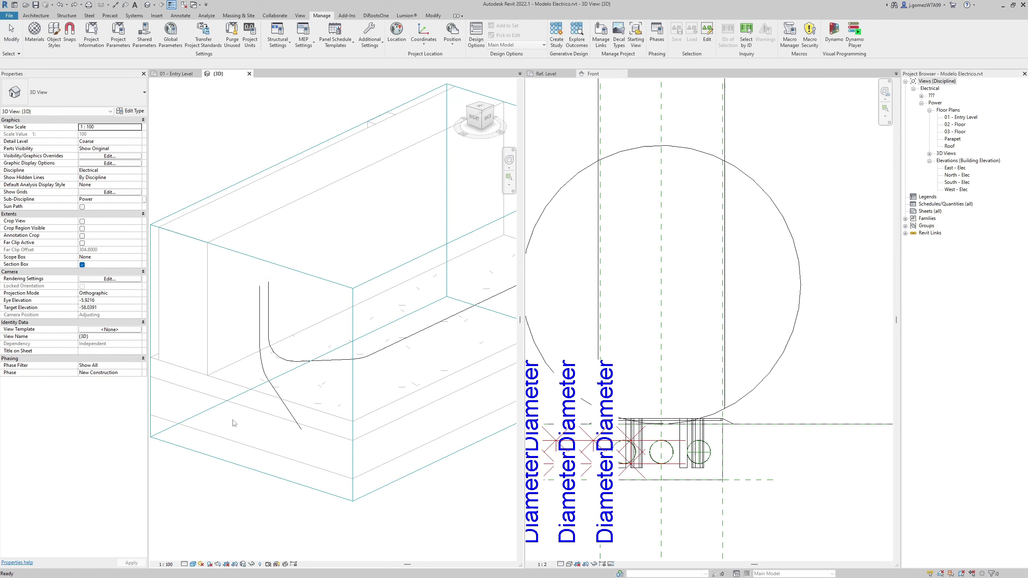
left_click(562, 197)
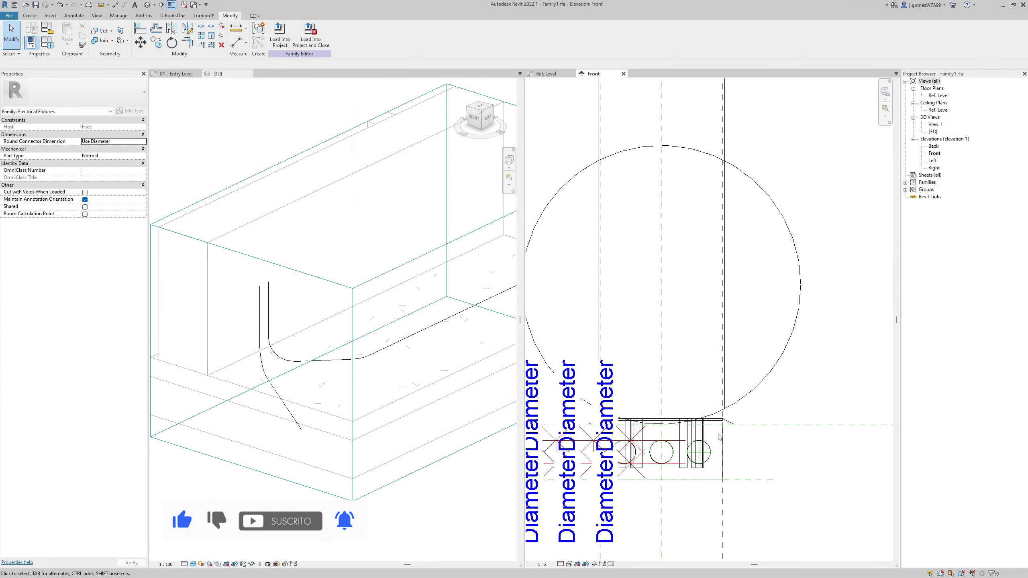
Review detail-level visibility of the circle and vertical symbol lines.
left_click(168, 74)
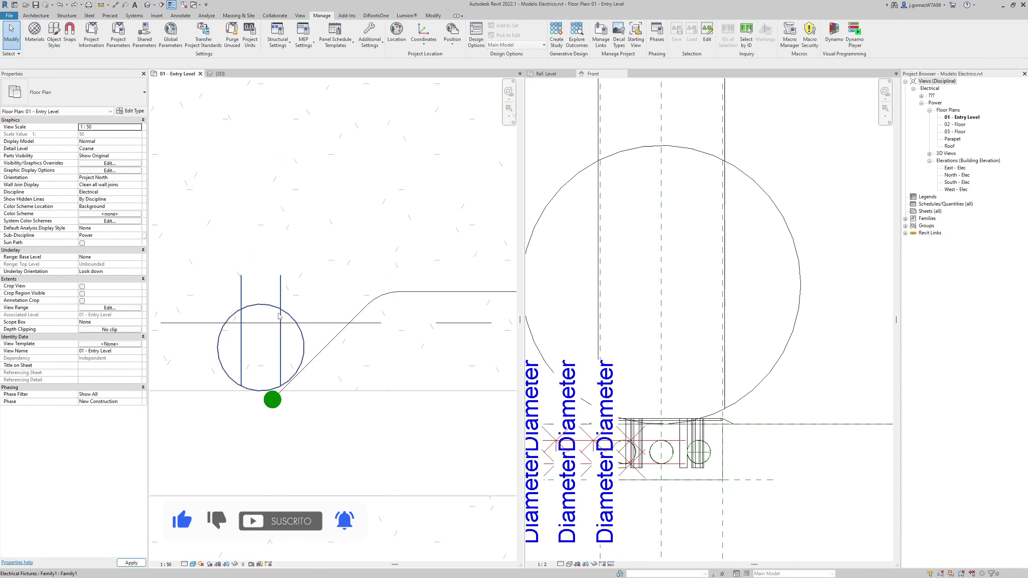
left_click(726, 428)
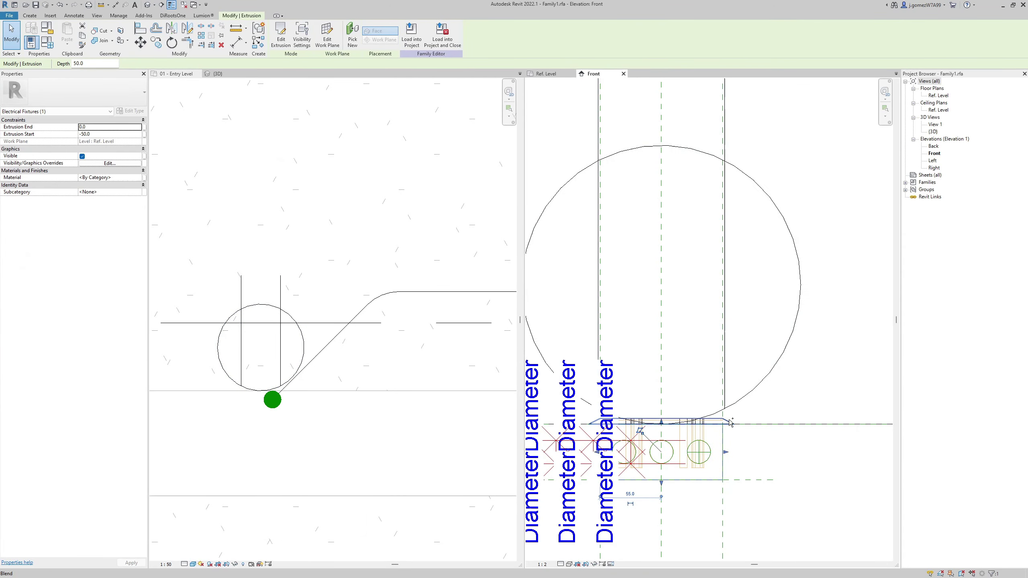
left_click(664, 423, "ctrl")
left_click(109, 149)
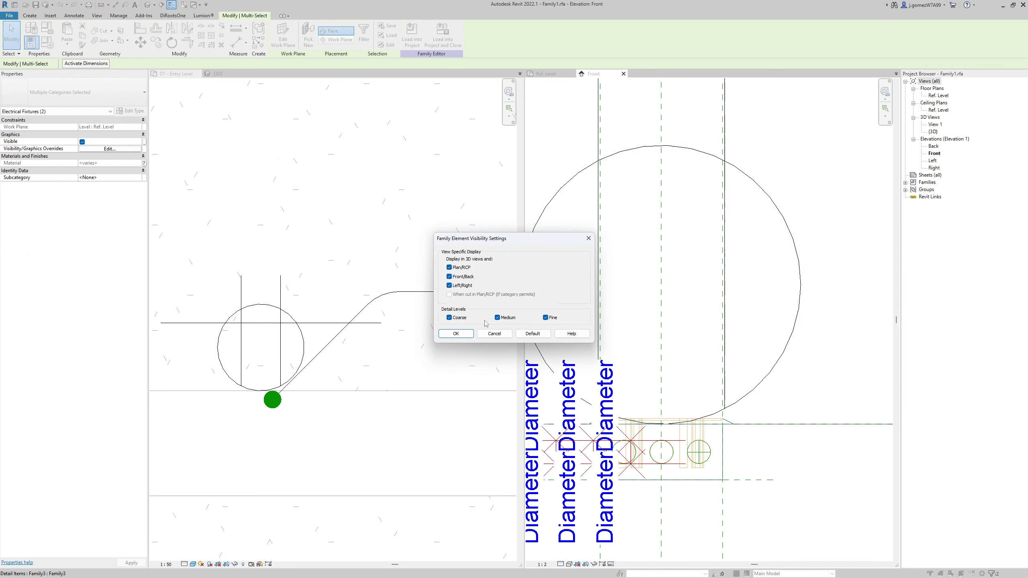
left_click(462, 334)
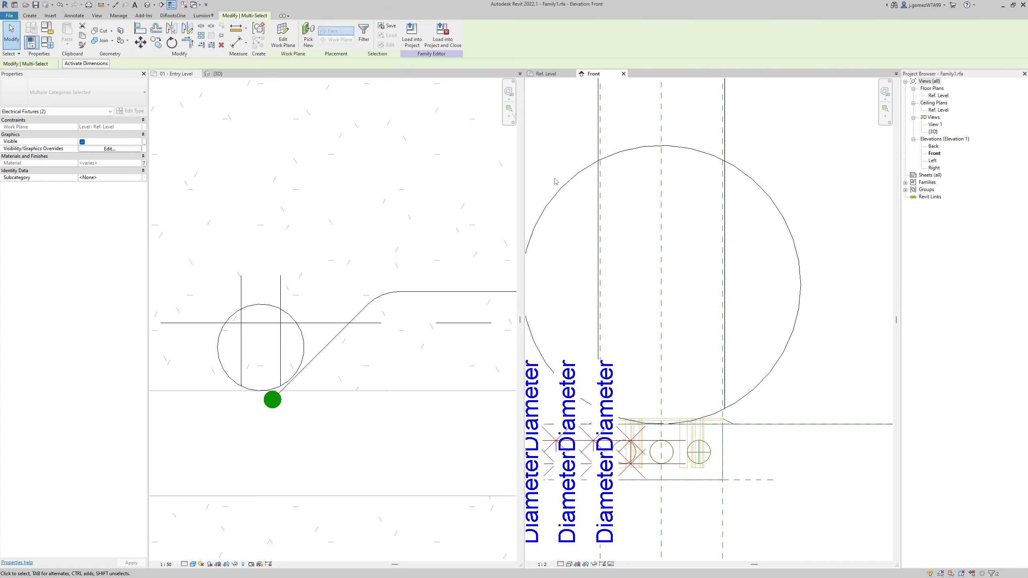
Set the Front view circle to show at Coarse and Medium but not Fine.
left_click(644, 229)
left_click(109, 149)
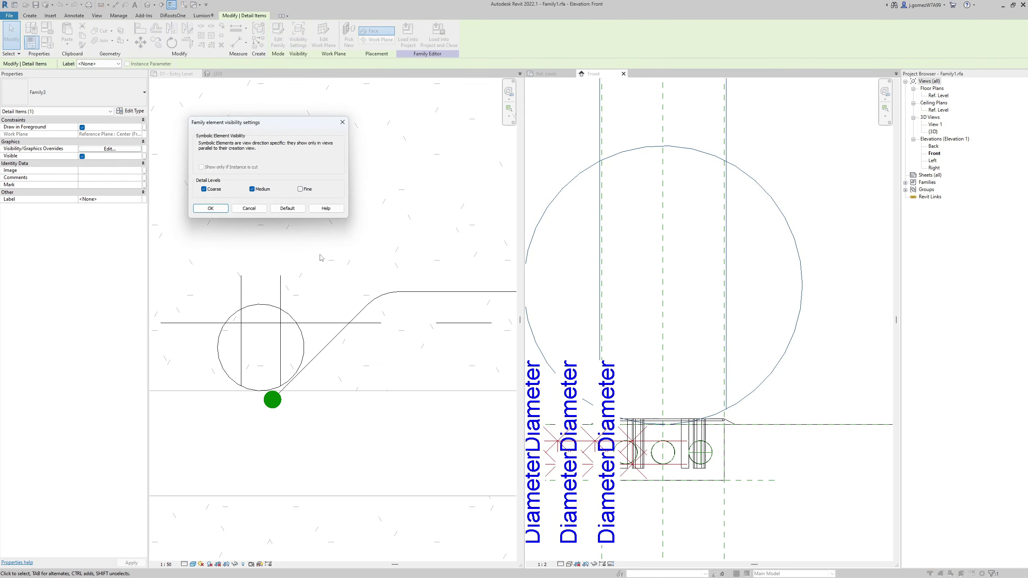
left_click(300, 189)
left_click(210, 208)
Reload the family into Modelo Electrico, overwriting the existing version.
left_click(408, 36)
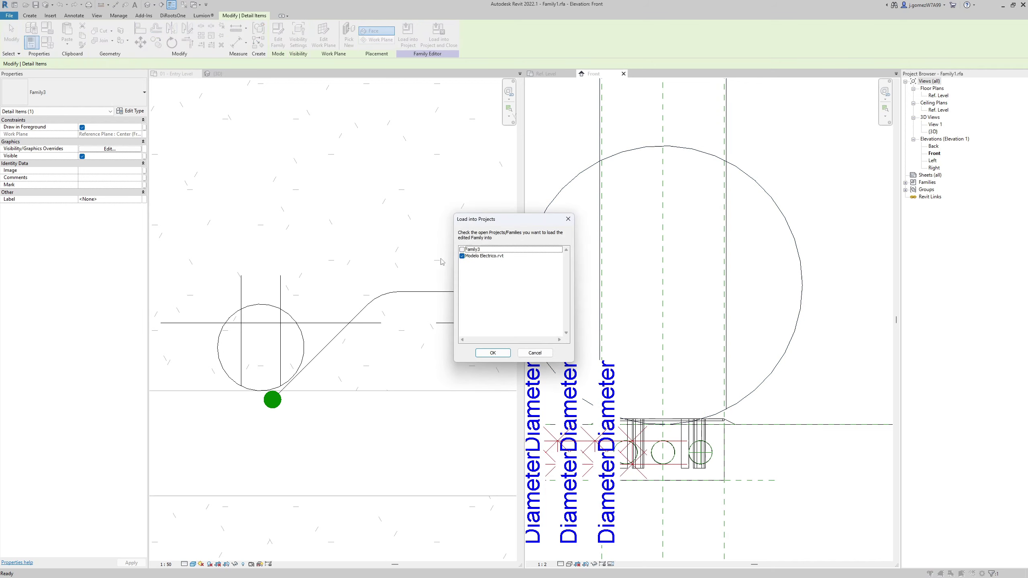
left_click(493, 353)
left_click(450, 273)
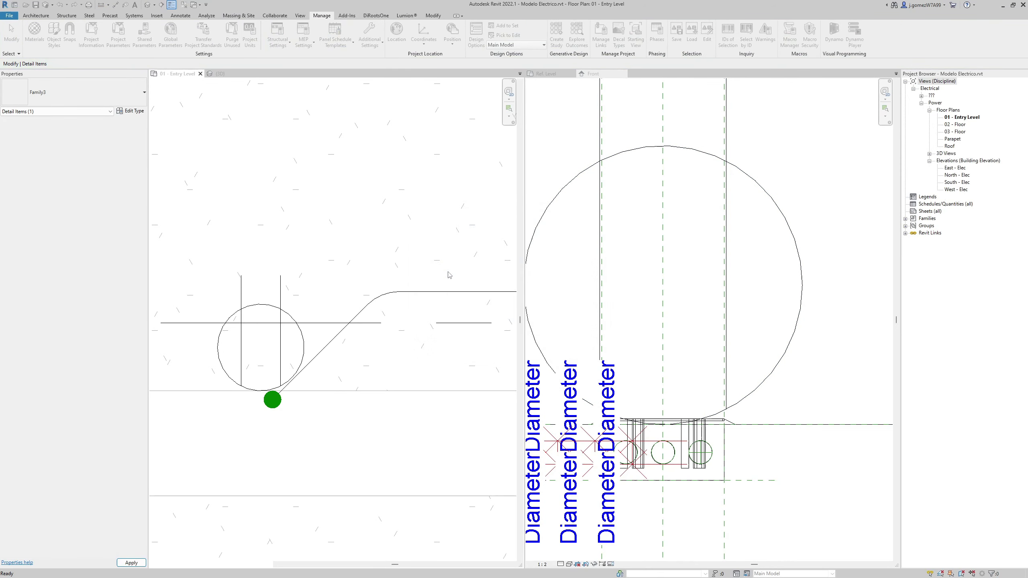
scroll(340, 303, "down", 3)
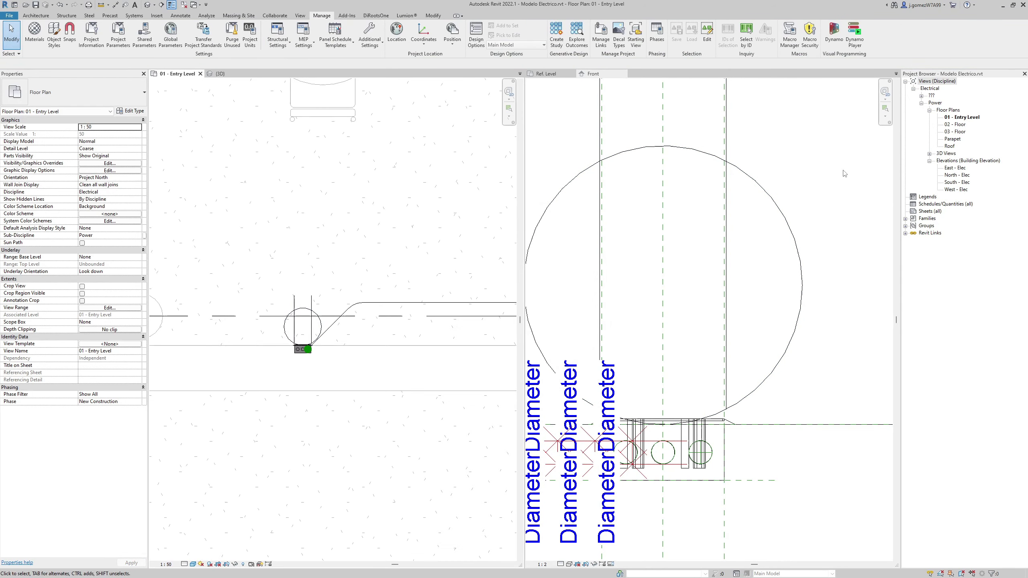
Revisit the circle's visibility from the Ref. Level plan and reload the family again, overwriting.
left_click(705, 108)
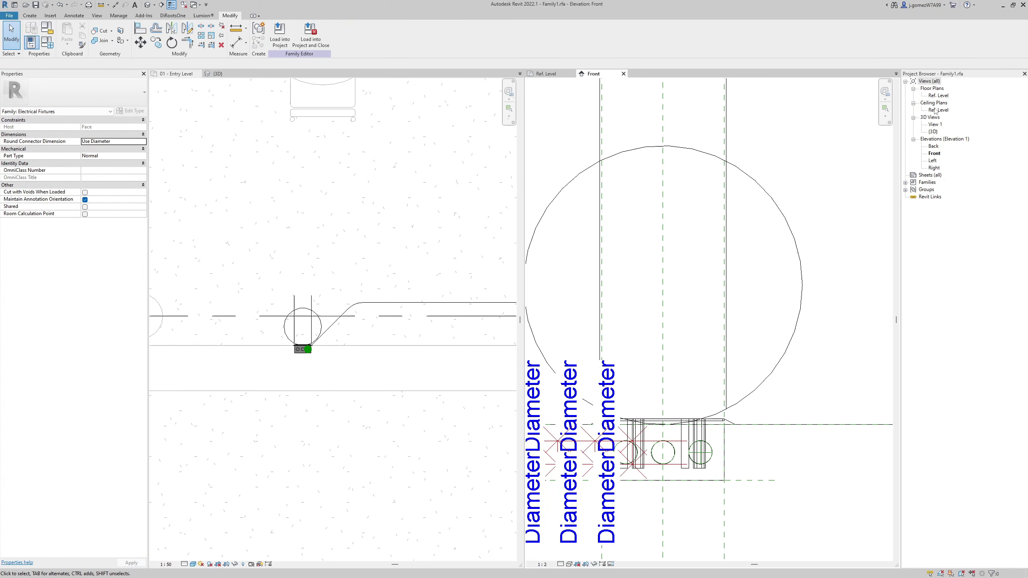
double_click(939, 95)
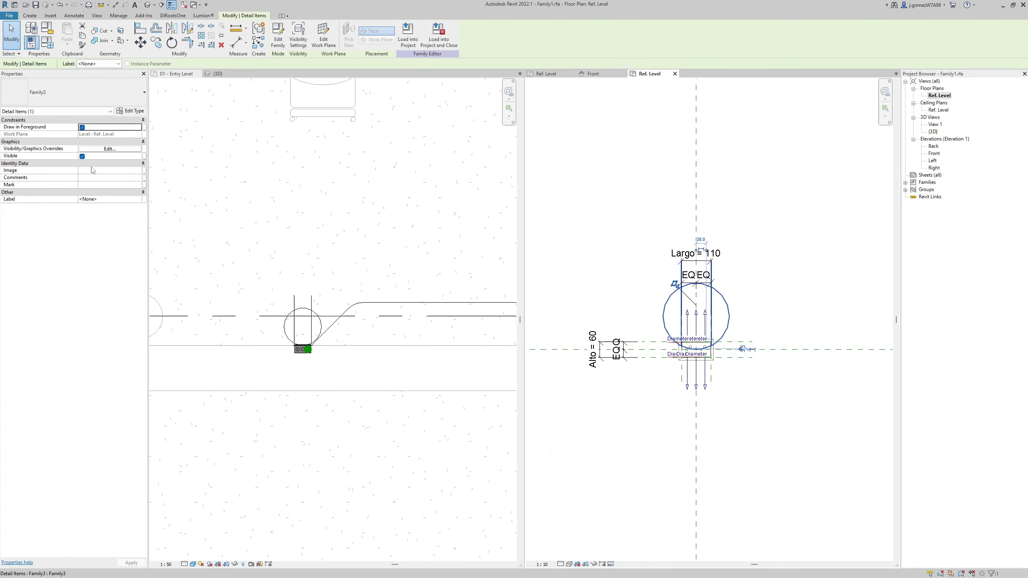
left_click(299, 36)
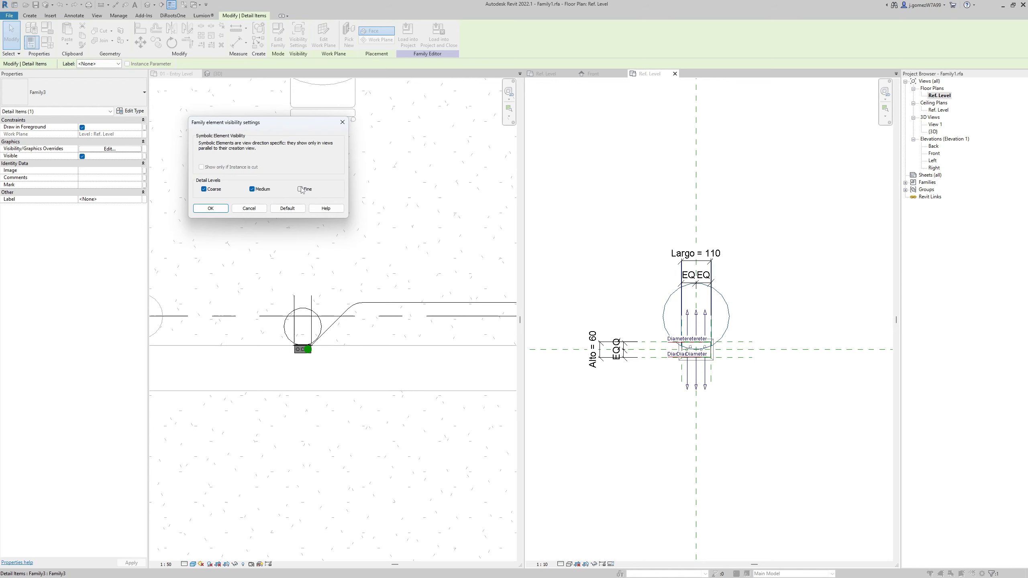
left_click(210, 208)
left_click(408, 37)
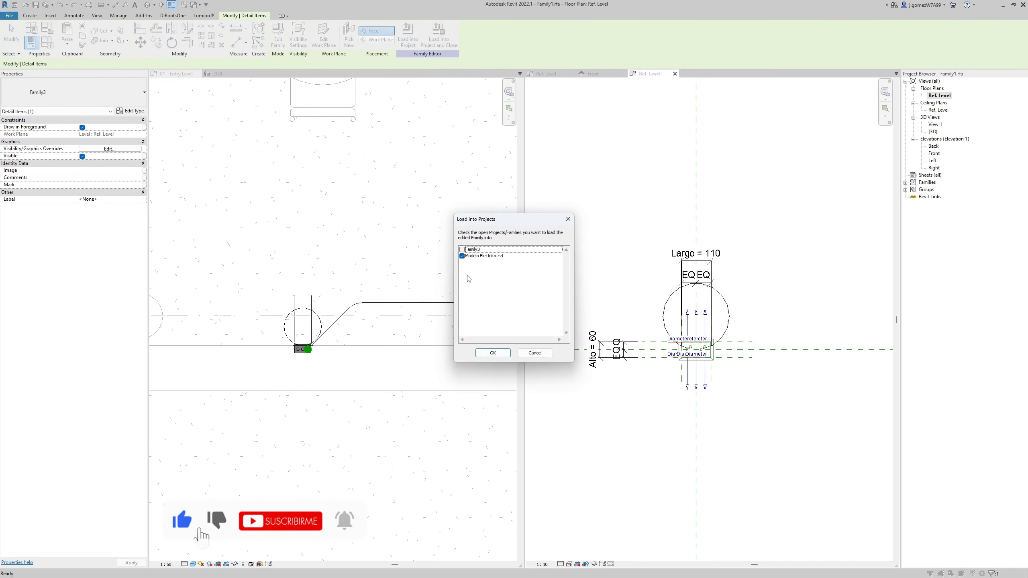
key("Return")
left_click(490, 285)
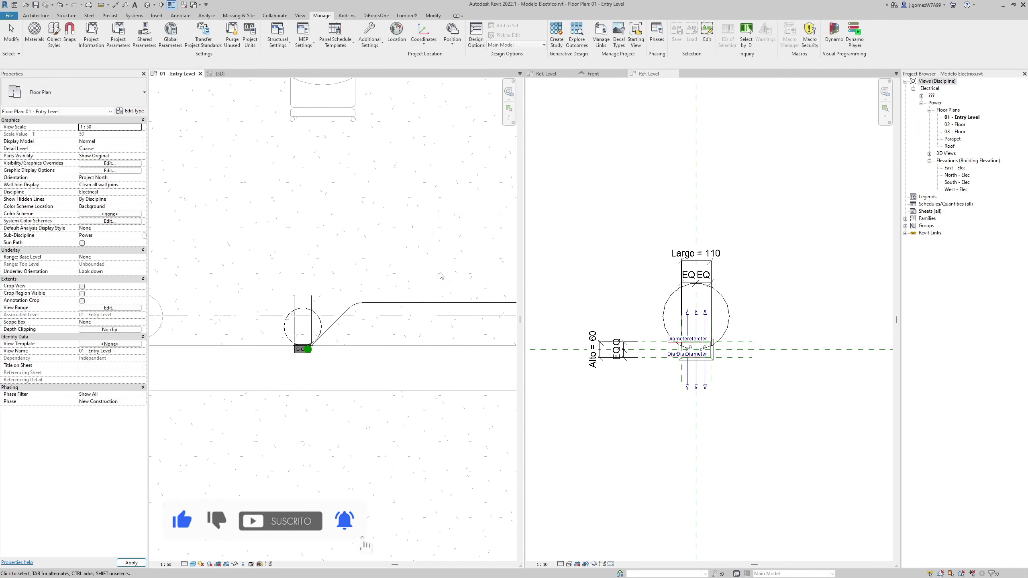
Compare the fixture at Fine and Coarse detail in the Entry Level plan and 3D view.
left_click(184, 564)
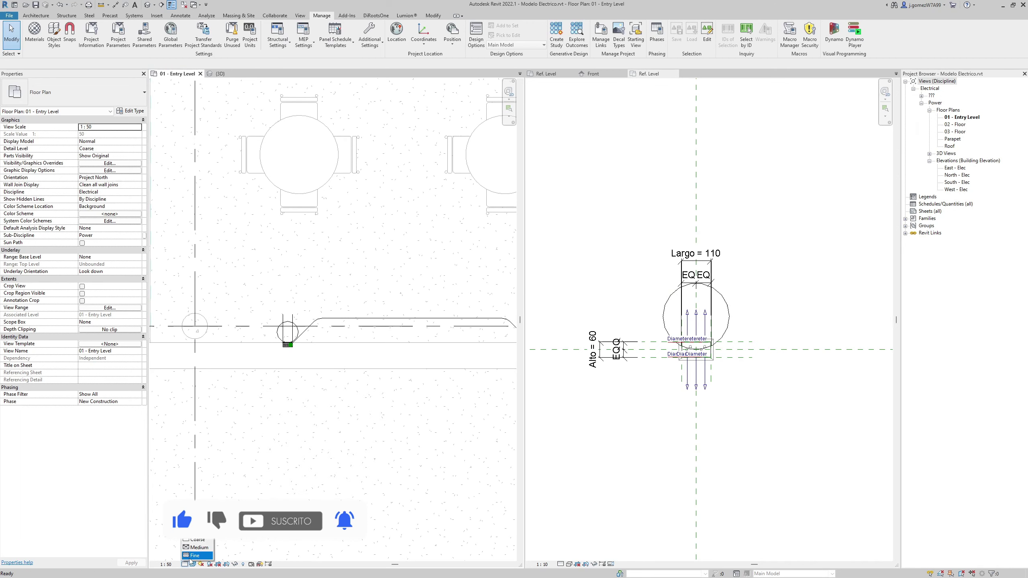
key("ctrl+z")
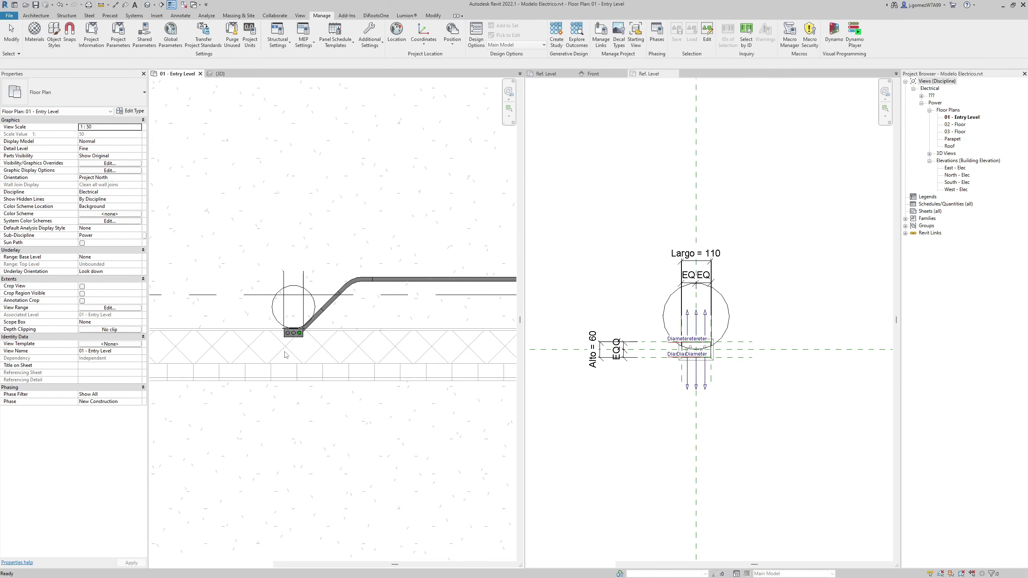
key("ctrl+Tab")
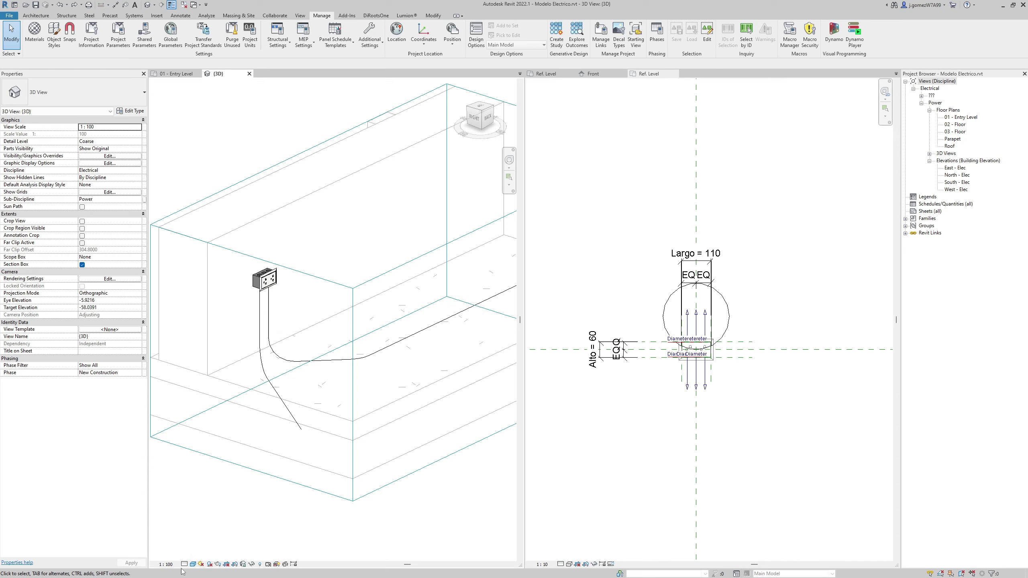
left_click(184, 564)
key("ctrl+Tab")
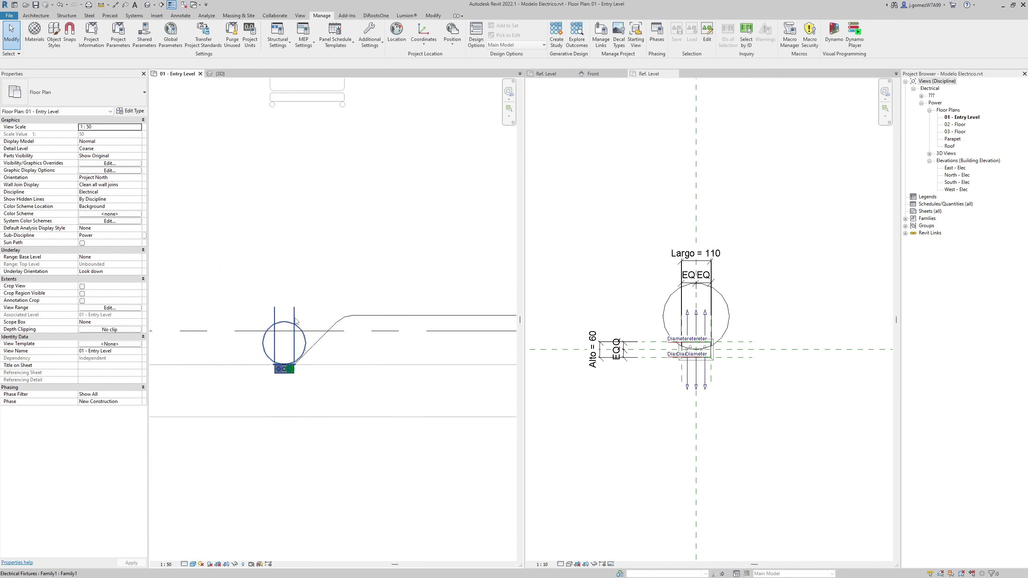
left_click(296, 321)
scroll(296, 321, "up", 2)
key("Escape")
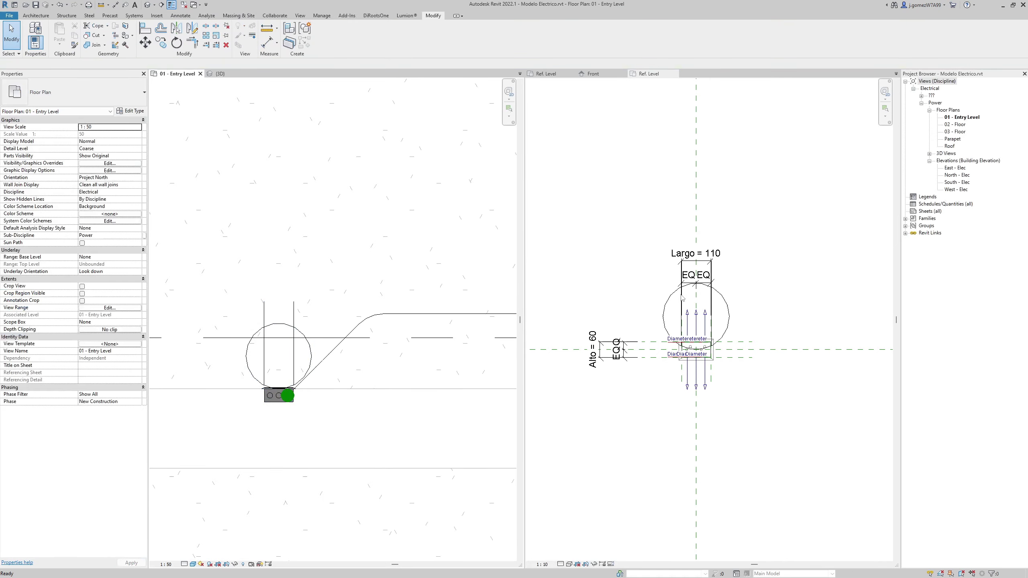
left_click(668, 289)
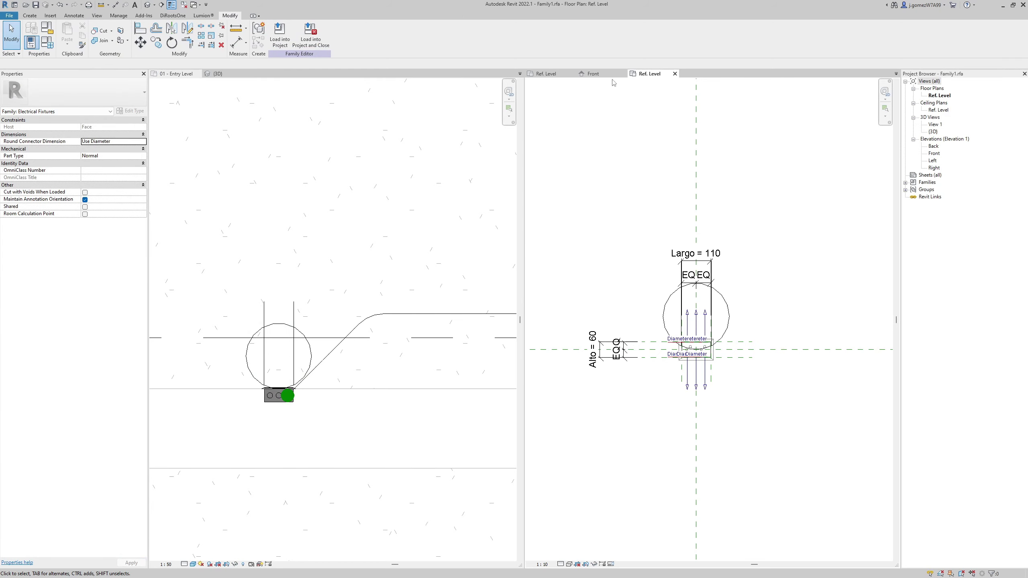
Close the extra 3D, Front and Family3 views.
left_click(184, 5)
left_click(560, 74)
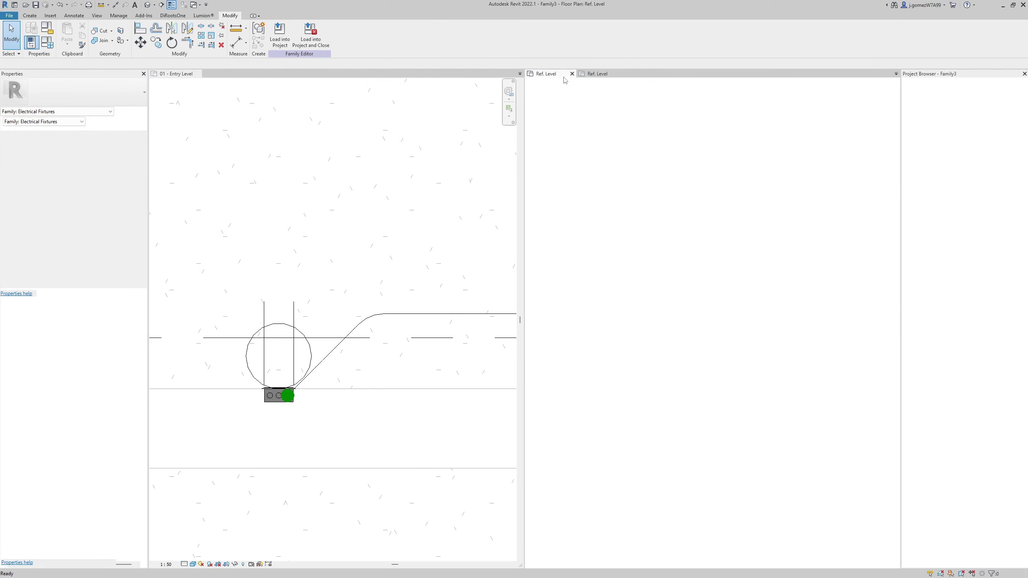
left_click(571, 74)
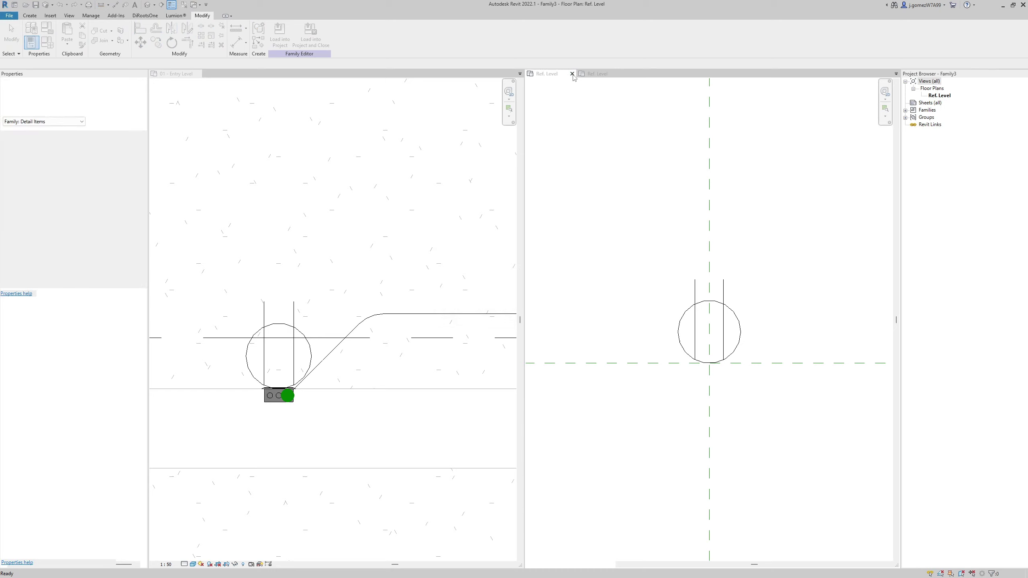
left_click(726, 320)
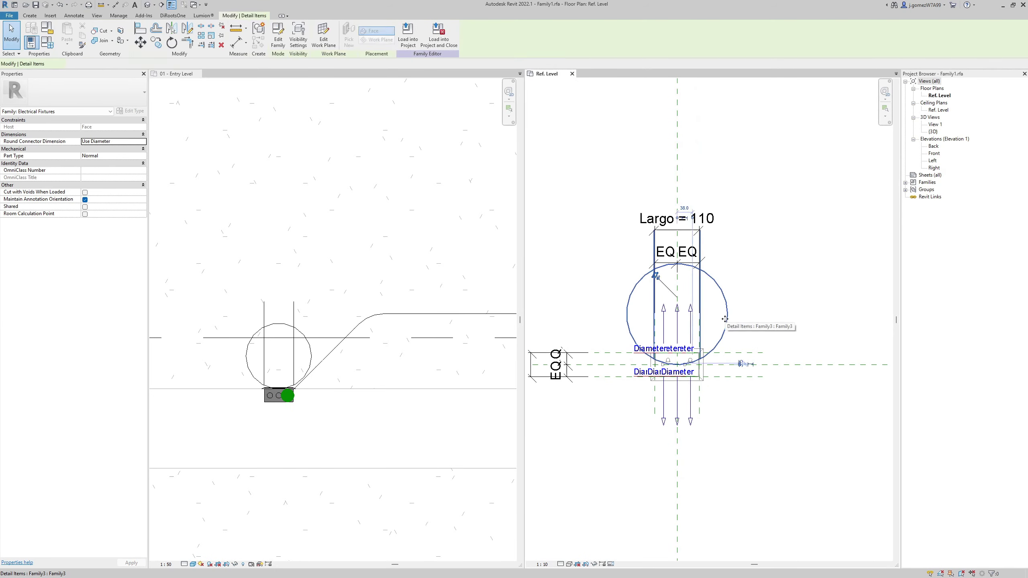
Review the Front elevation circle's detail-level visibility and reload the family, overwriting the existing version.
double_click(934, 153)
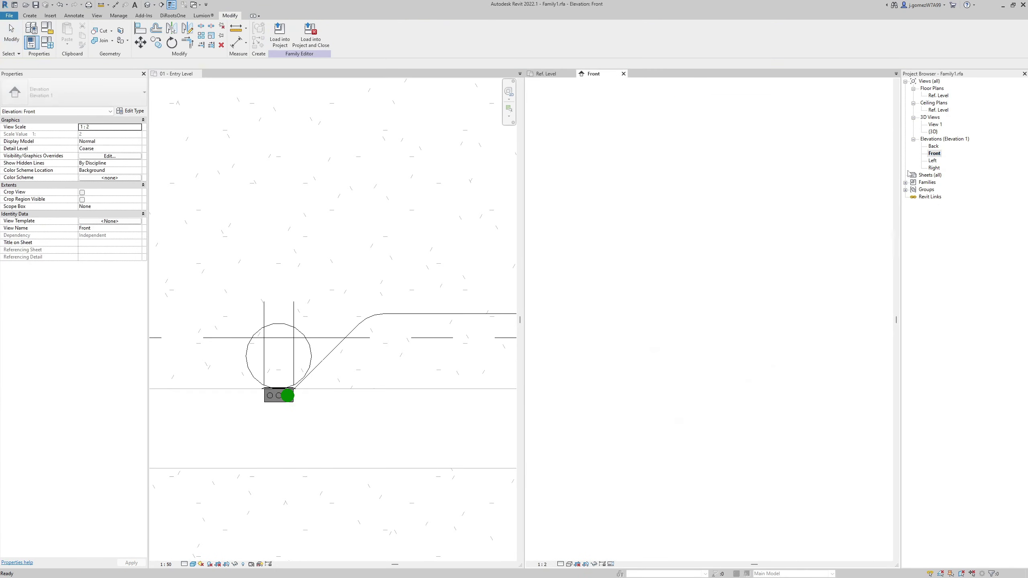
scroll(703, 480, "up", 3)
scroll(703, 479, "up", 3)
left_click(703, 480)
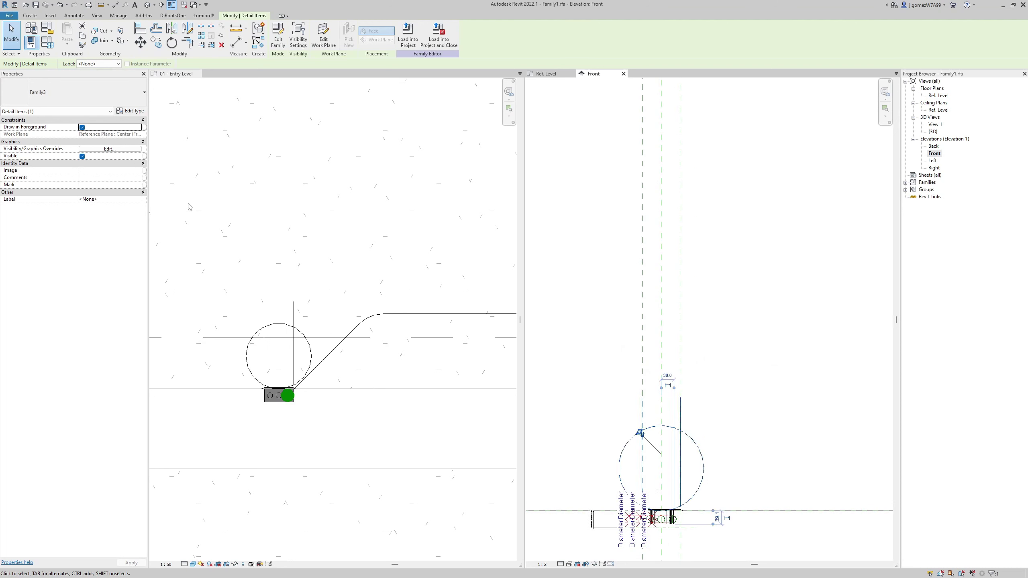
left_click(117, 149)
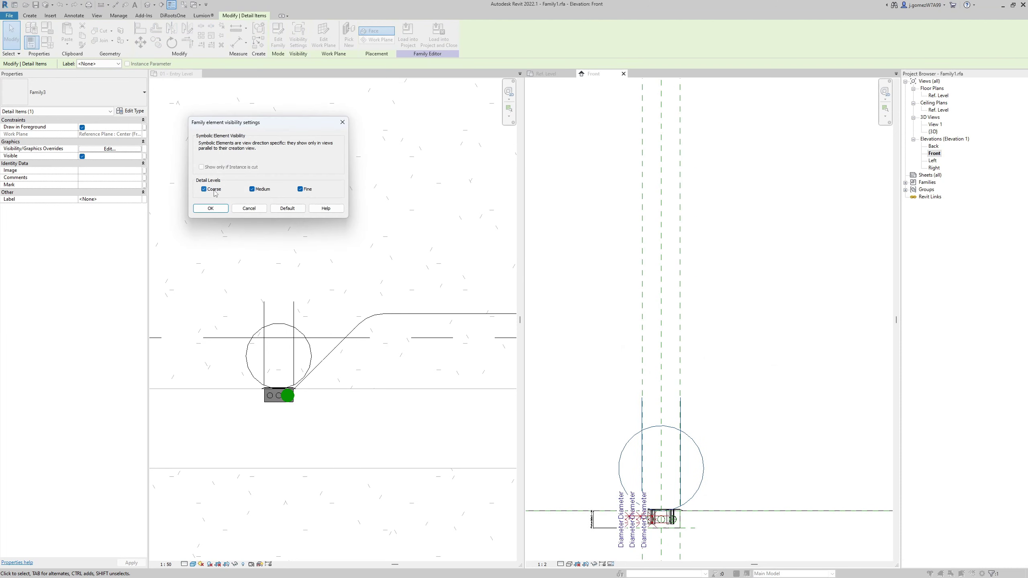
left_click(219, 209)
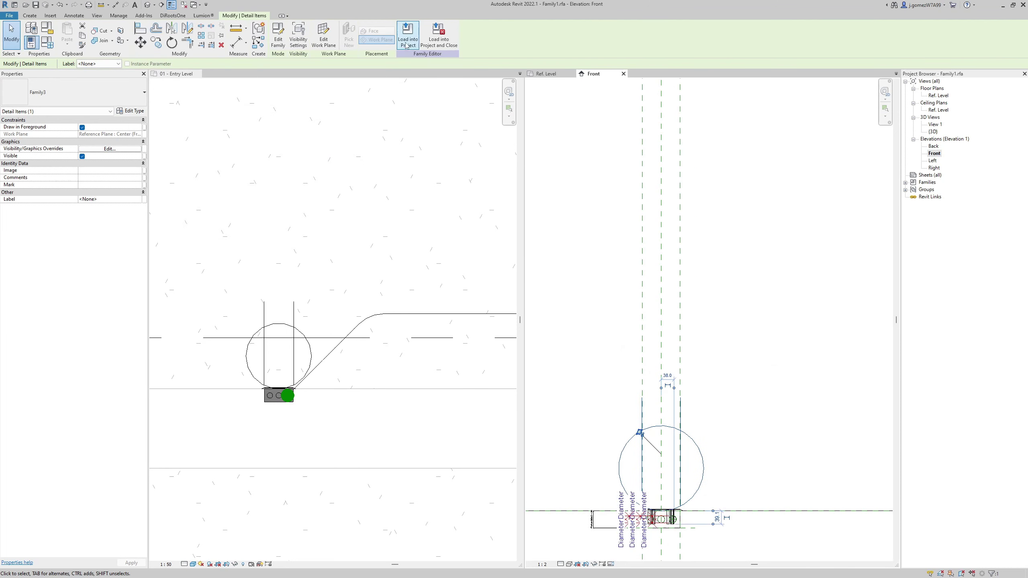
left_click(408, 35)
left_click(488, 278)
Inspect the fixture in the Entry Level plan at Fine detail, then select the Front view's circular extrusion.
key("Escape")
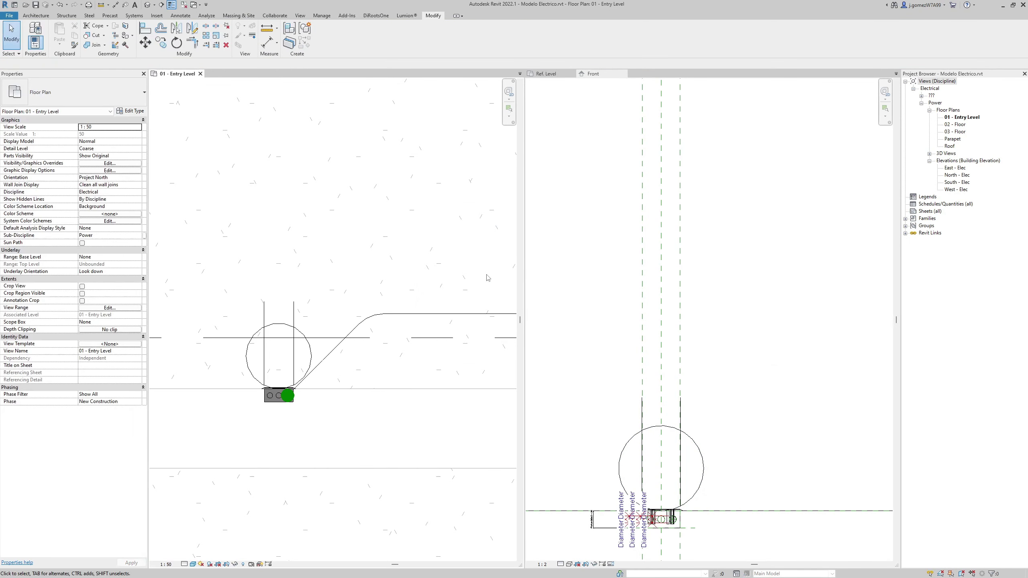
middle_click_drag(414, 305, 403, 306)
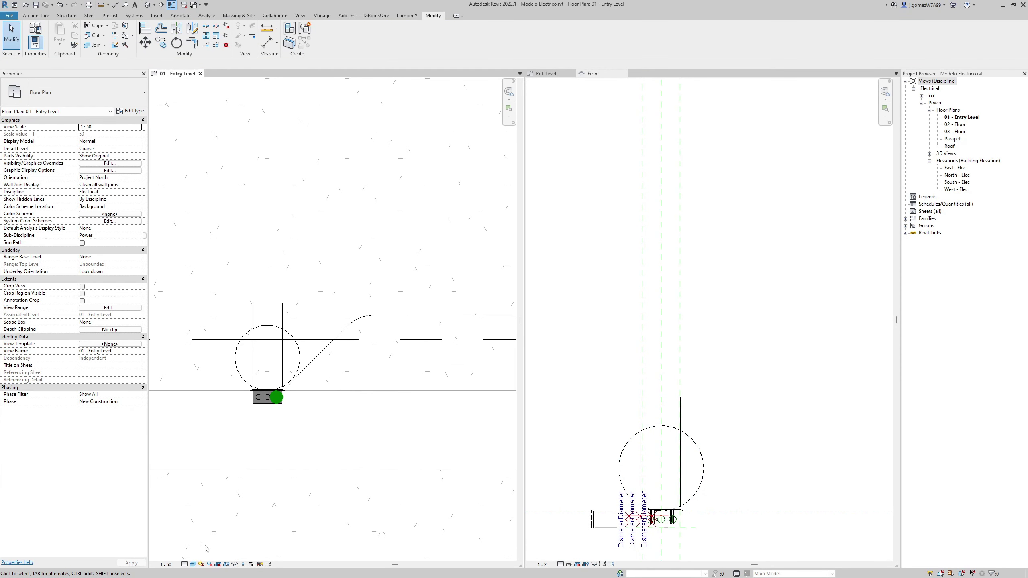
left_click(193, 564)
scroll(237, 422, "down", 5)
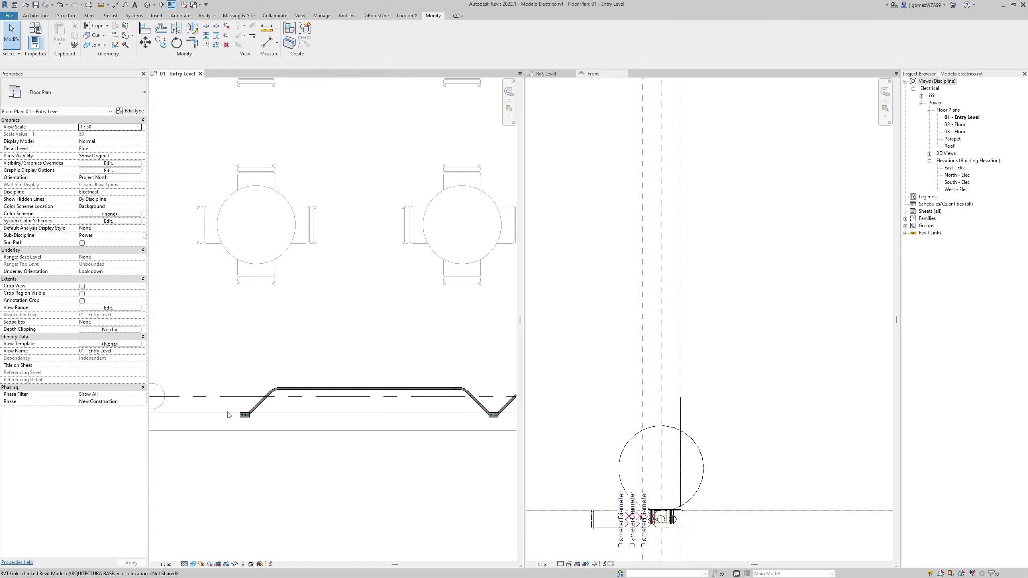
scroll(229, 415, "down", 4)
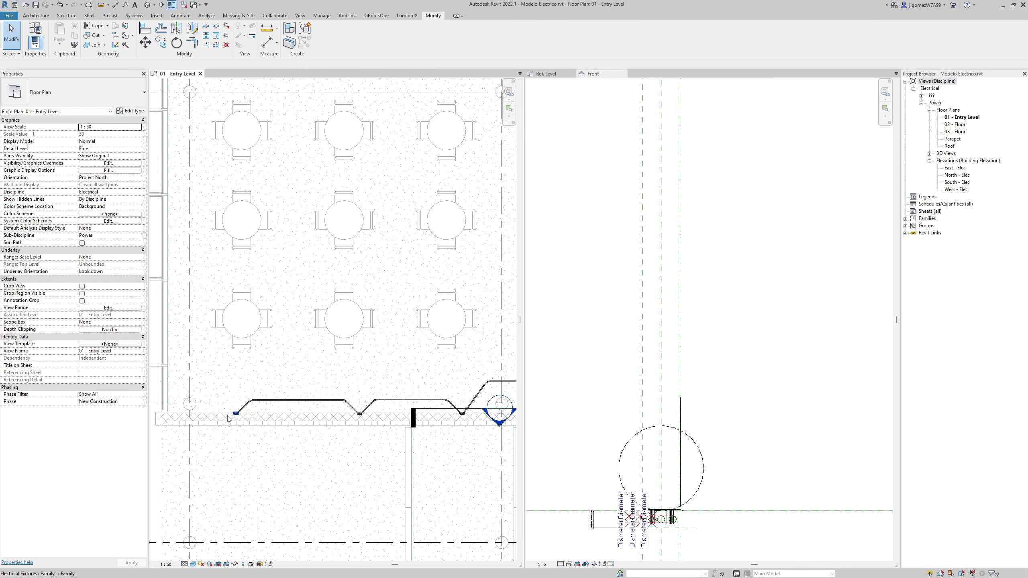
scroll(229, 419, "up", 3)
scroll(211, 447, "up", 3)
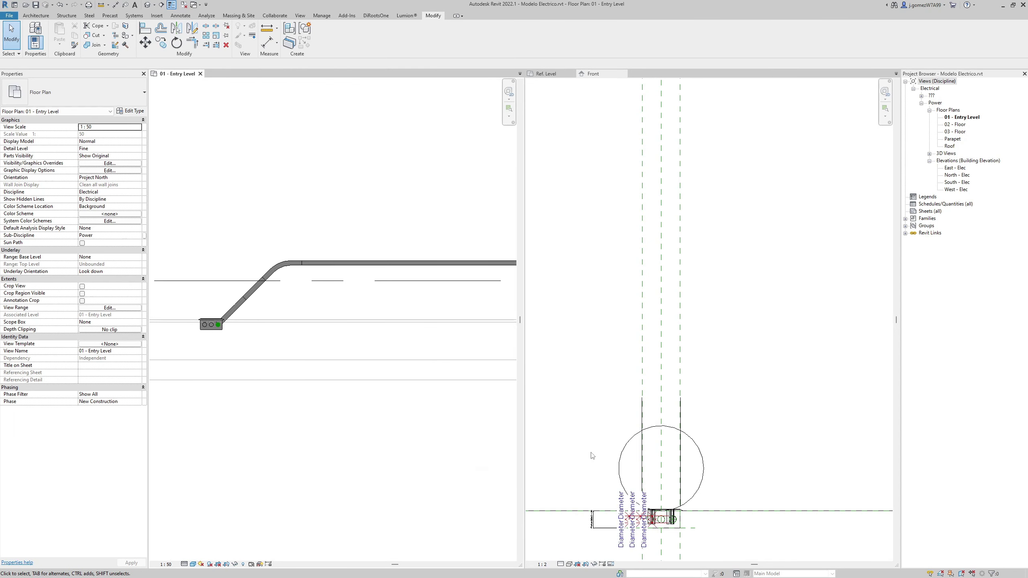
left_click(664, 474)
scroll(684, 482, "up", 3)
Select the fixture's blend and review its detail-level visibility settings.
scroll(688, 484, "up", 2)
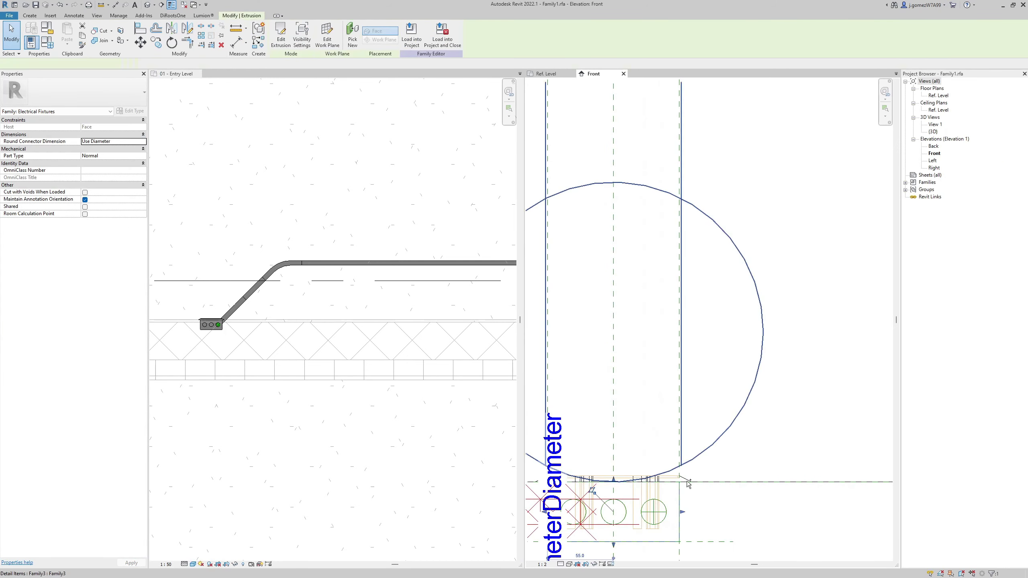
scroll(688, 483, "up", 2)
scroll(686, 481, "up", 2)
left_click(682, 478)
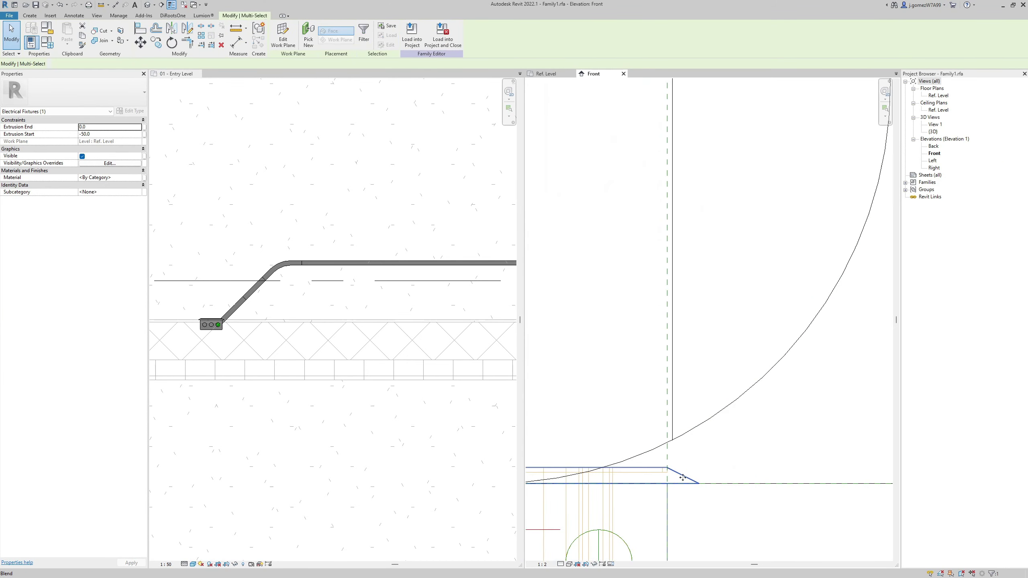
left_click(110, 148)
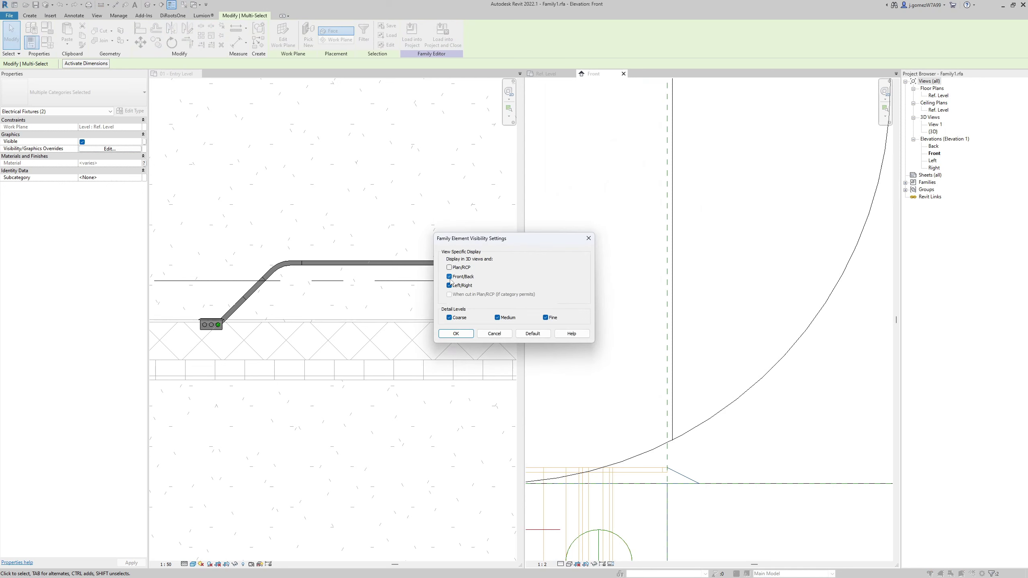
left_click(456, 335)
Review the circle symbol's visibility settings, then load Family1 into Modelo Electrico, overwriting it.
scroll(651, 424, "down", 2)
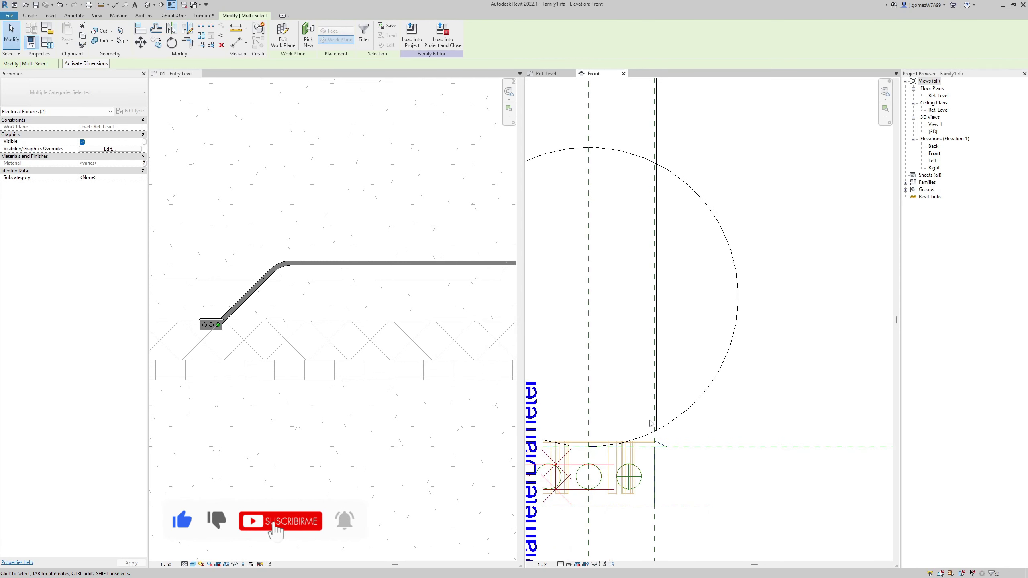
scroll(650, 423, "down", 3)
left_click(706, 418)
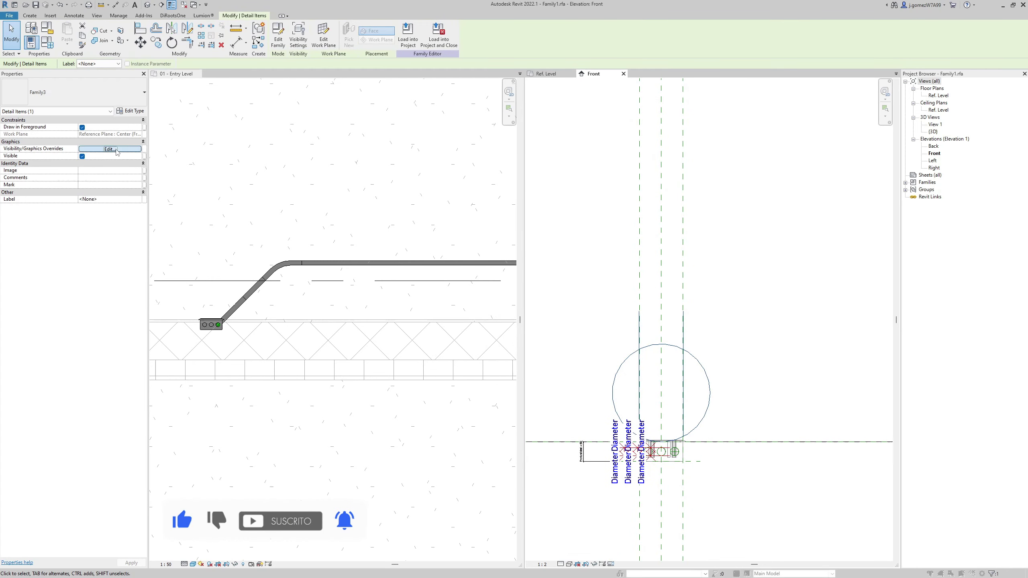
left_click(117, 150)
left_click(220, 210)
left_click(408, 36)
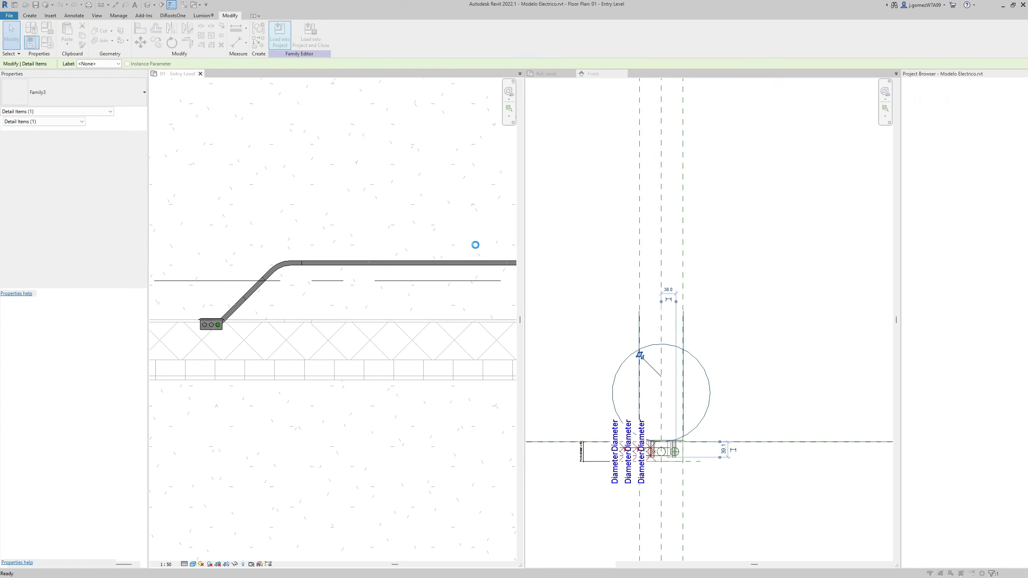
left_click(472, 269)
key("Escape")
In the family's Front elevation, review the fixture solids' visibility settings without changing them.
scroll(269, 353, "down", 2)
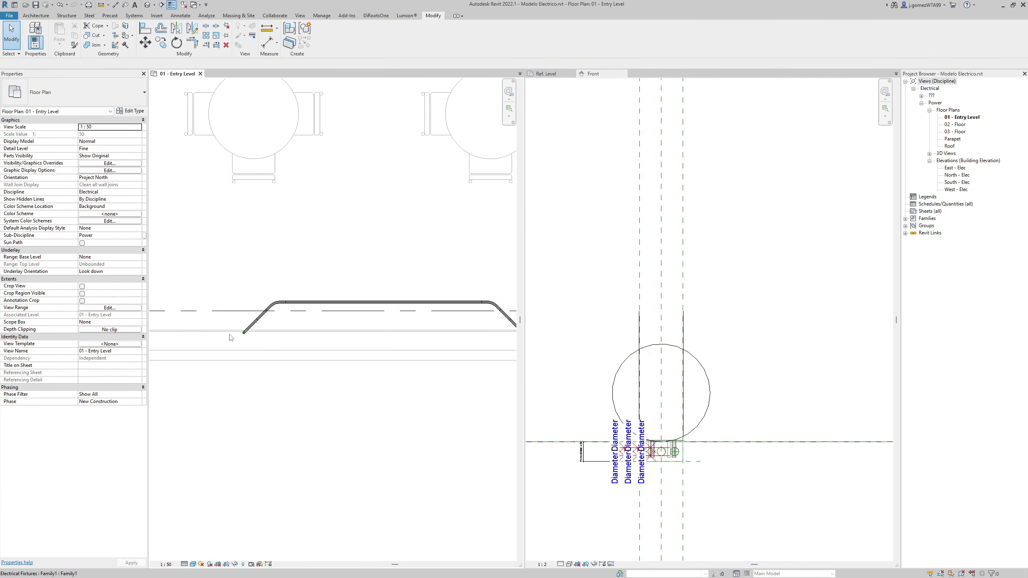
left_click(683, 456)
scroll(684, 456, "up", 3)
left_click_drag(688, 476, 568, 419)
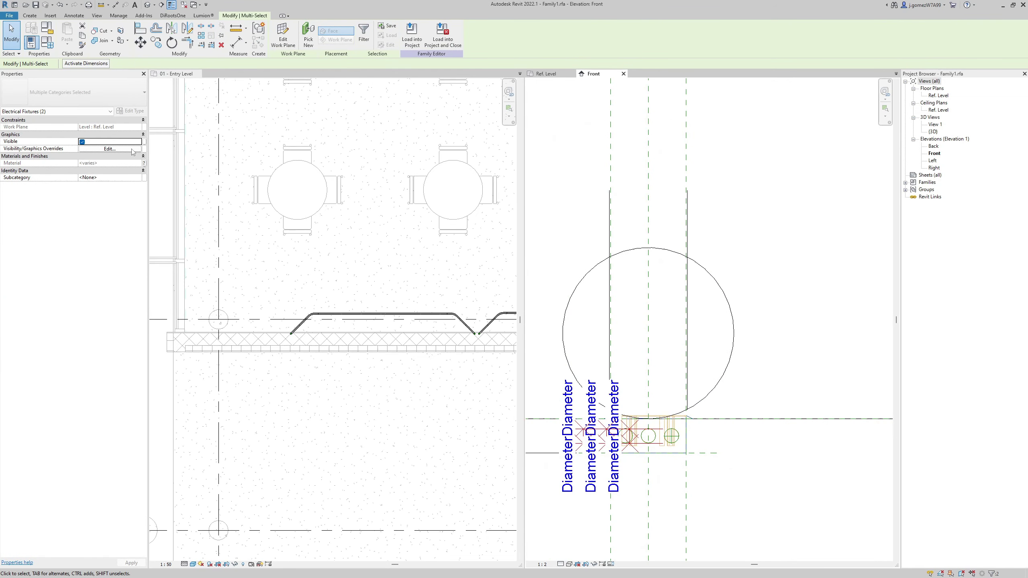
left_click(130, 149)
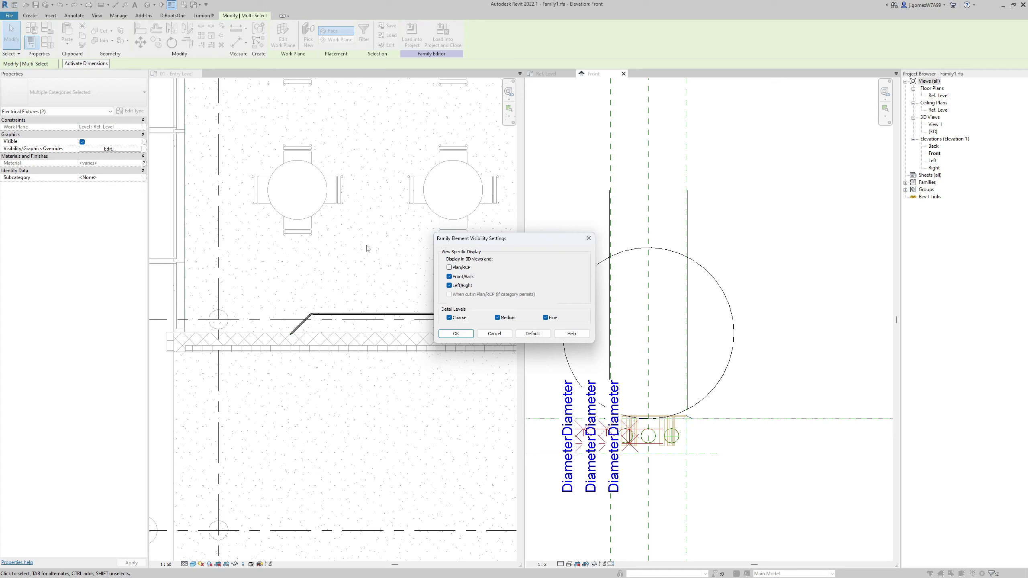
left_click(494, 333)
Check the circle symbol's visibility settings and load Family1 into Modelo Electrico again.
left_click(725, 283)
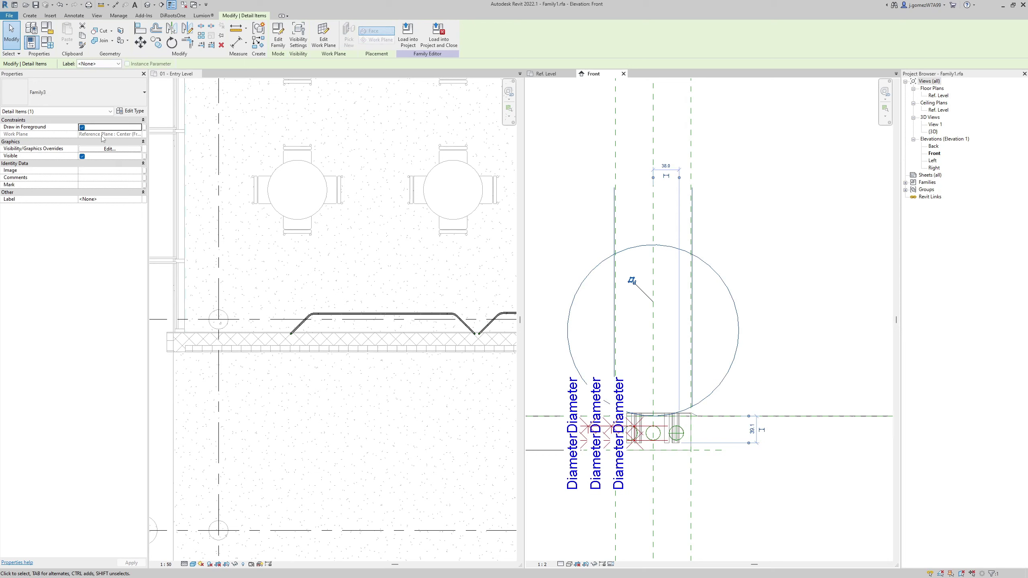
left_click(102, 150)
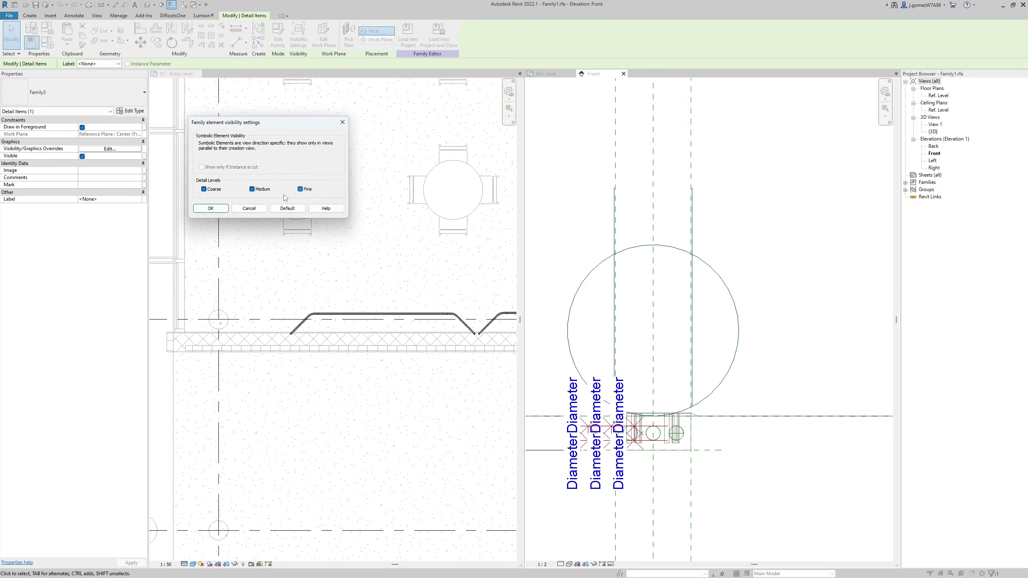
left_click(220, 208)
left_click(408, 35)
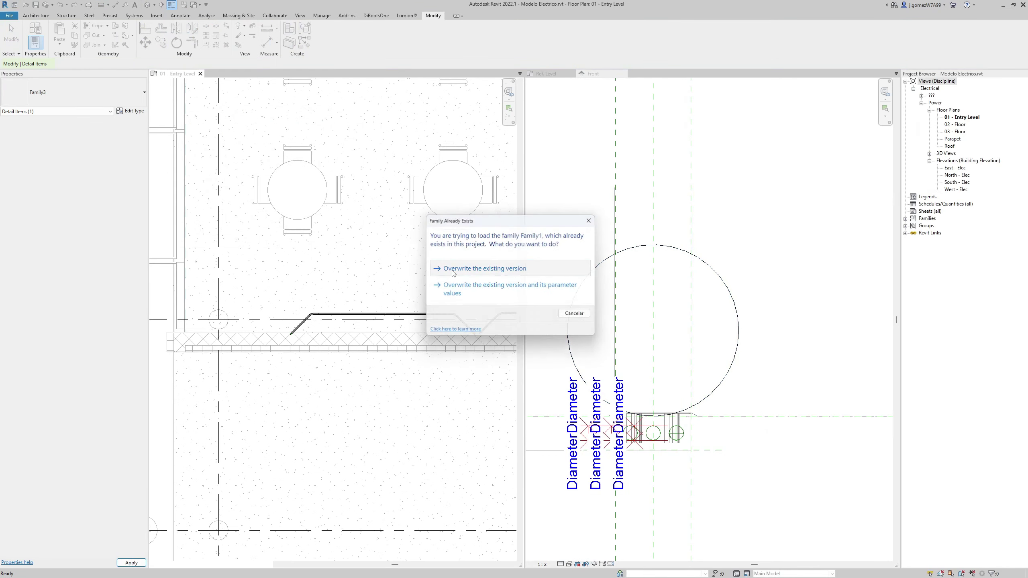
Overwrite Family1 in the project and focus the Entry Level plan on the fixture, turning off Thin Lines.
left_click(481, 269)
scroll(324, 283, "down", 2)
middle_click_drag(322, 355, 322, 378)
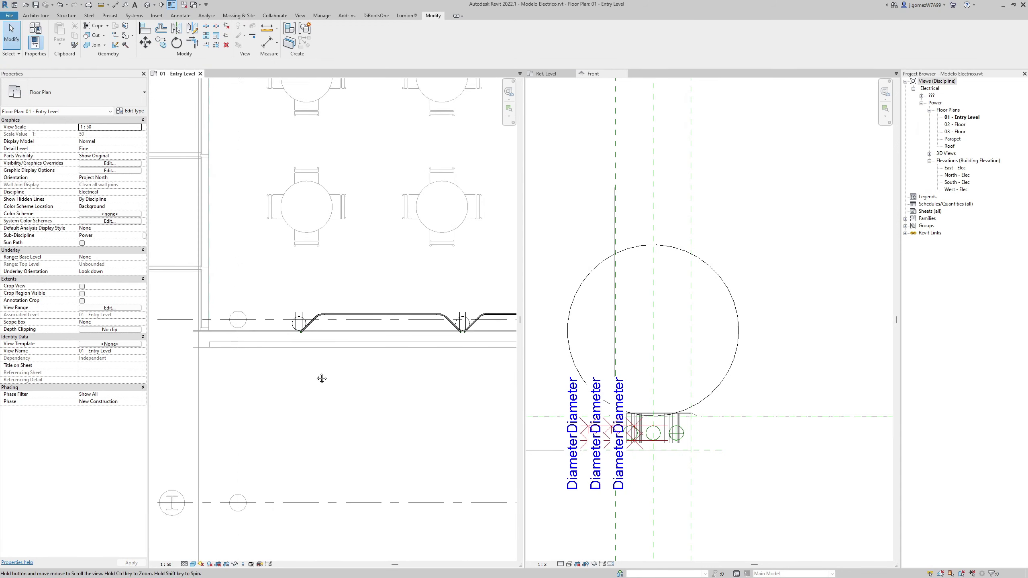
middle_click_drag(328, 344, 302, 355)
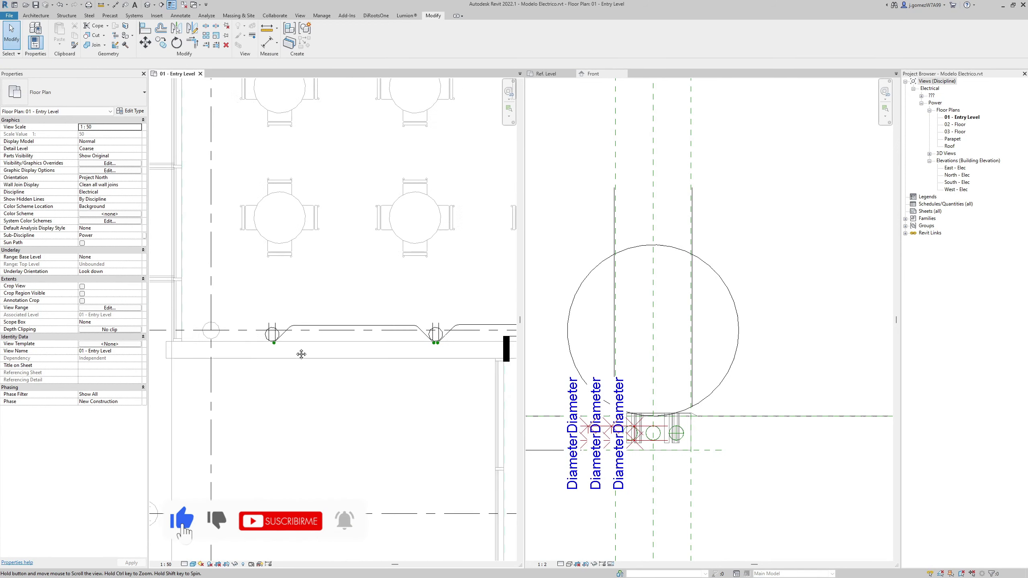
scroll(308, 354, "up", 3)
scroll(324, 360, "up", 2)
scroll(330, 366, "up", 1)
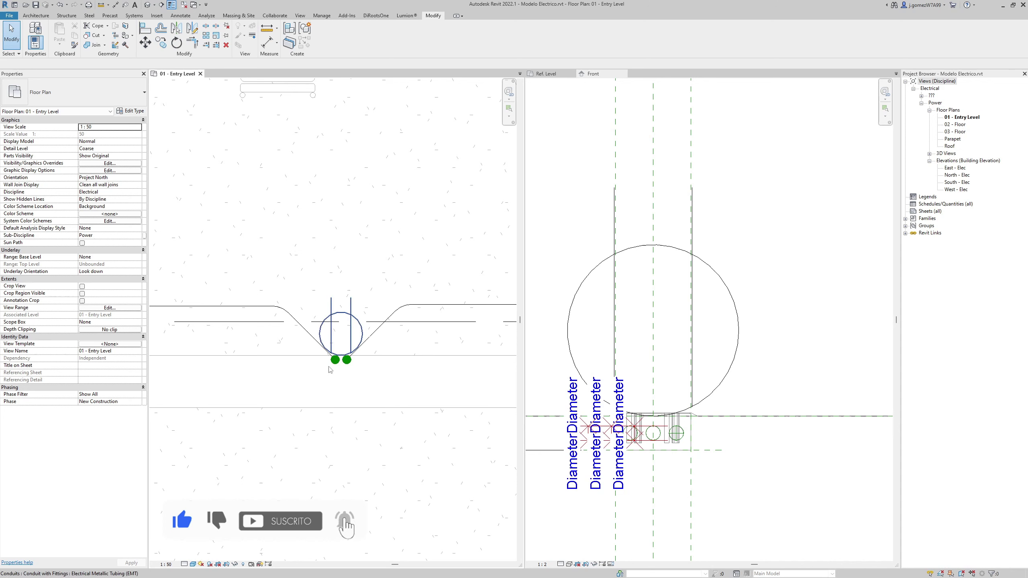
left_click(171, 5)
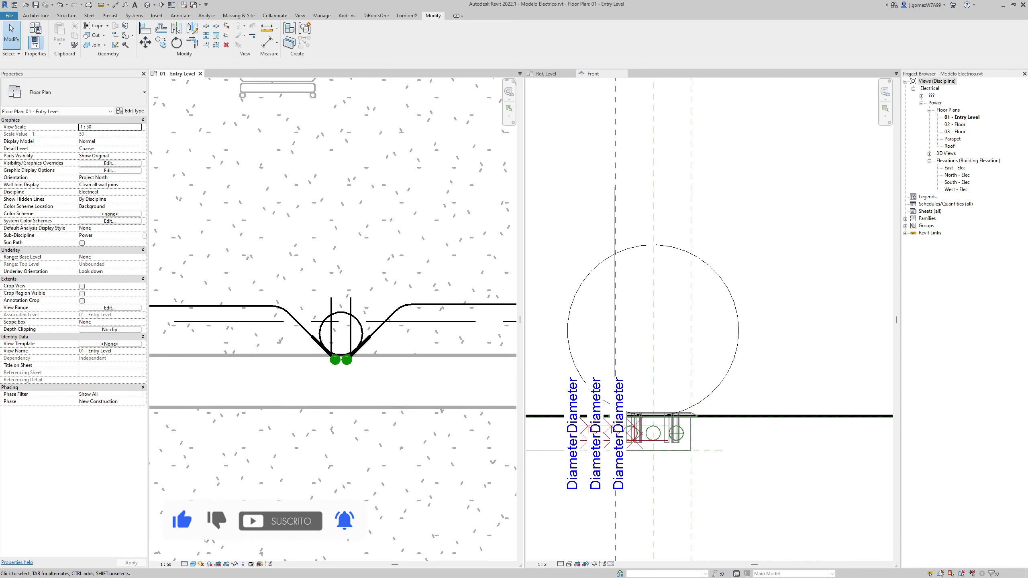
Compare the Entry Level plan at Fine detail, then set it back to Coarse.
left_click(185, 564)
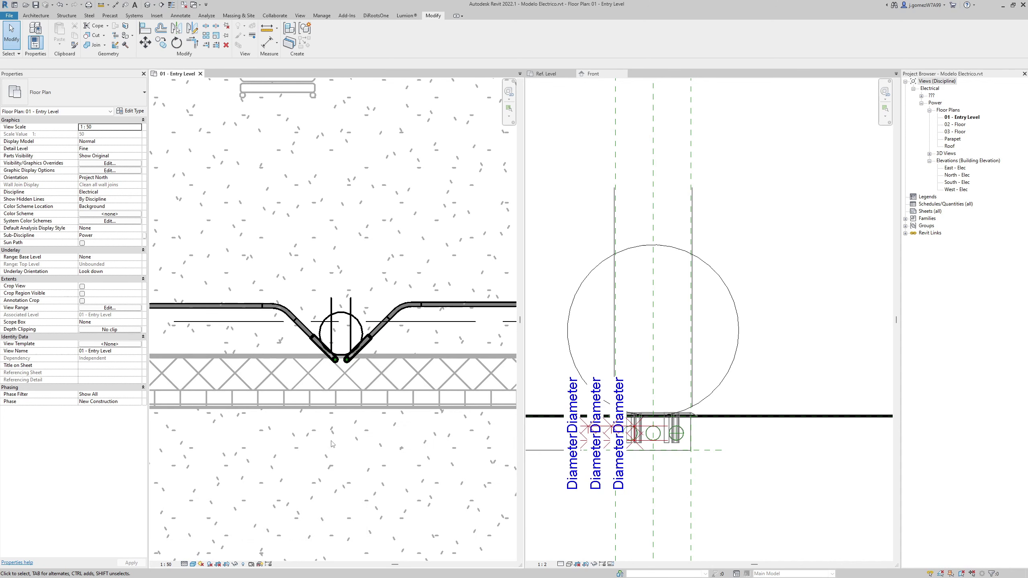
left_click(186, 564)
left_click(197, 540)
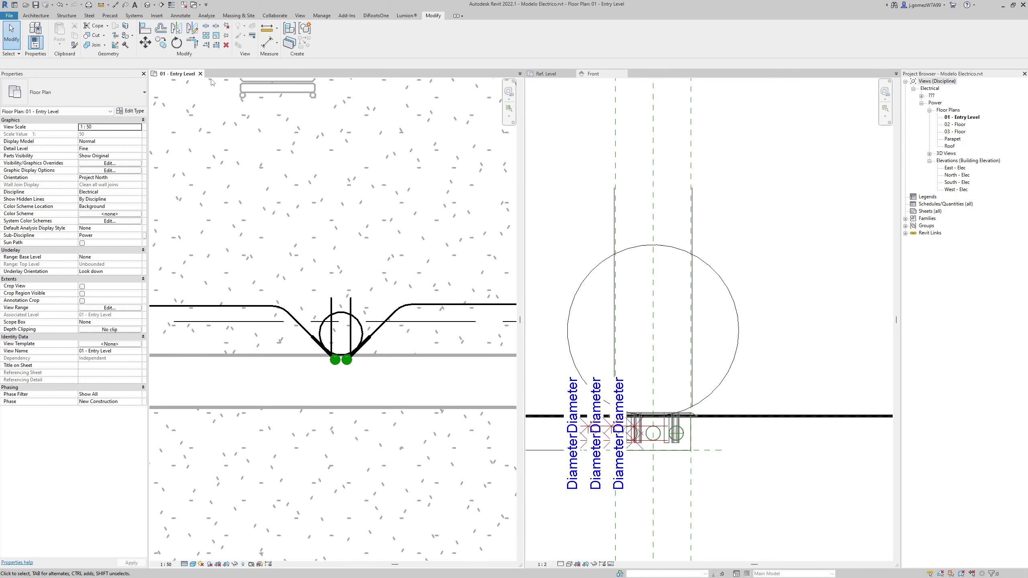
middle_click_drag(220, 184, 227, 196)
Compare the fixture in the project 3D view at Coarse and Fine detail, then return to Family1's Front elevation.
left_click(161, 5)
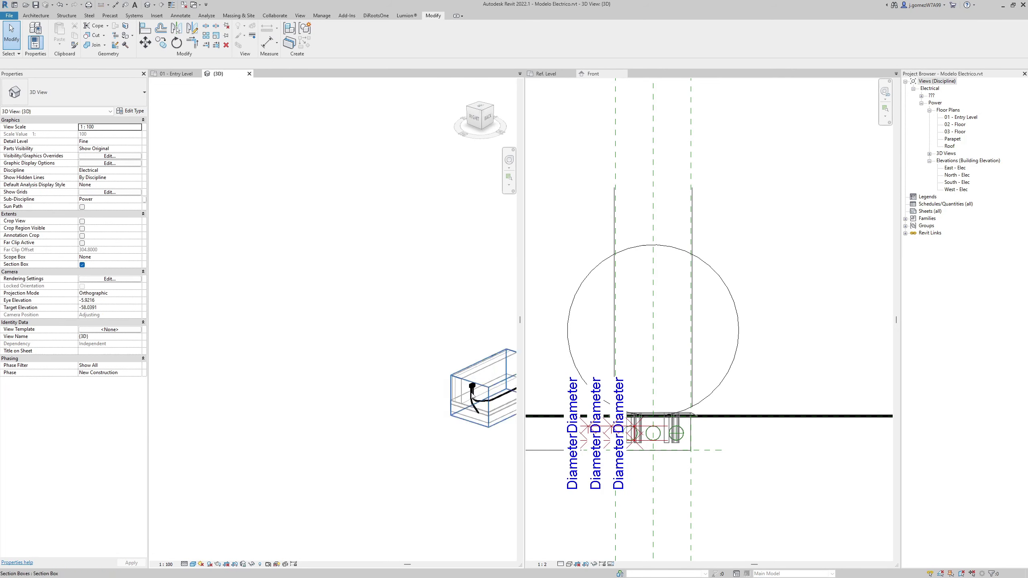
left_click(185, 564)
left_click(196, 539)
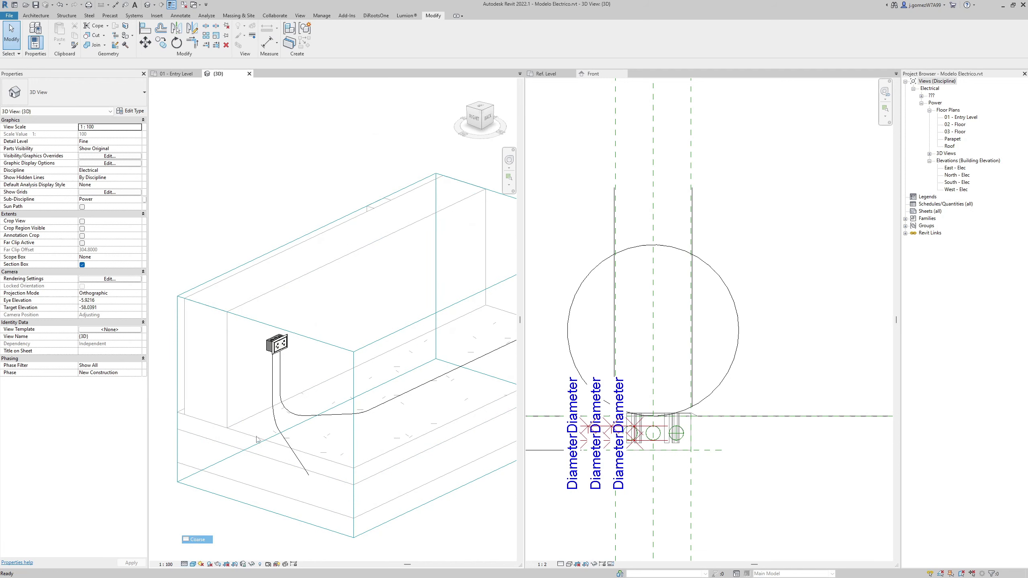
left_click(184, 564)
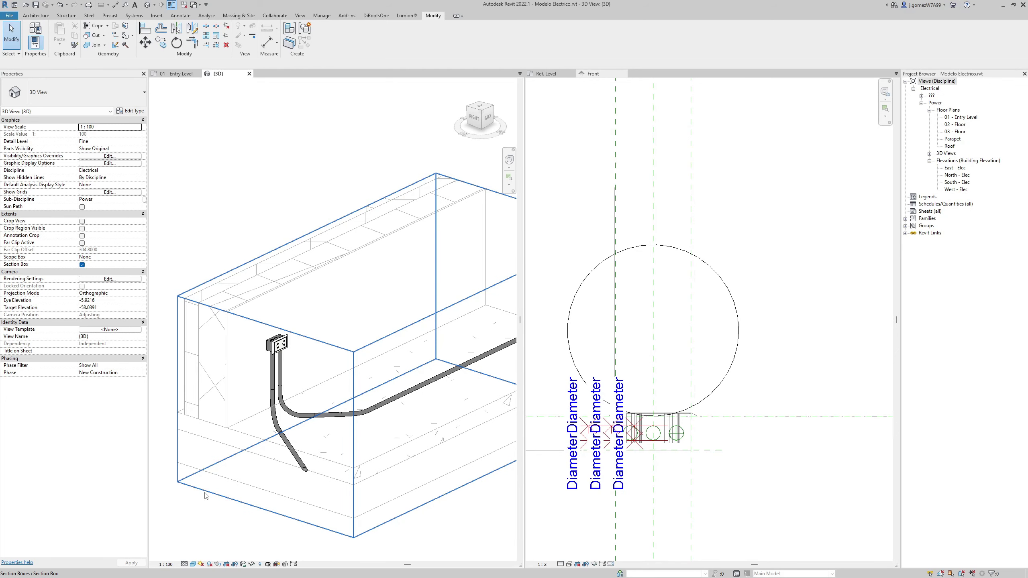
left_click(176, 74)
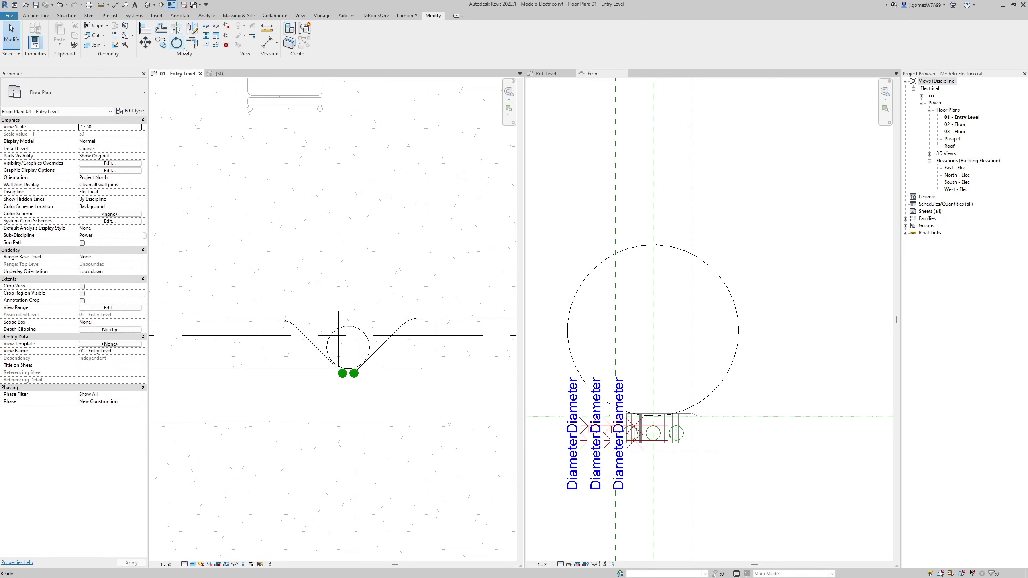
left_click(856, 417)
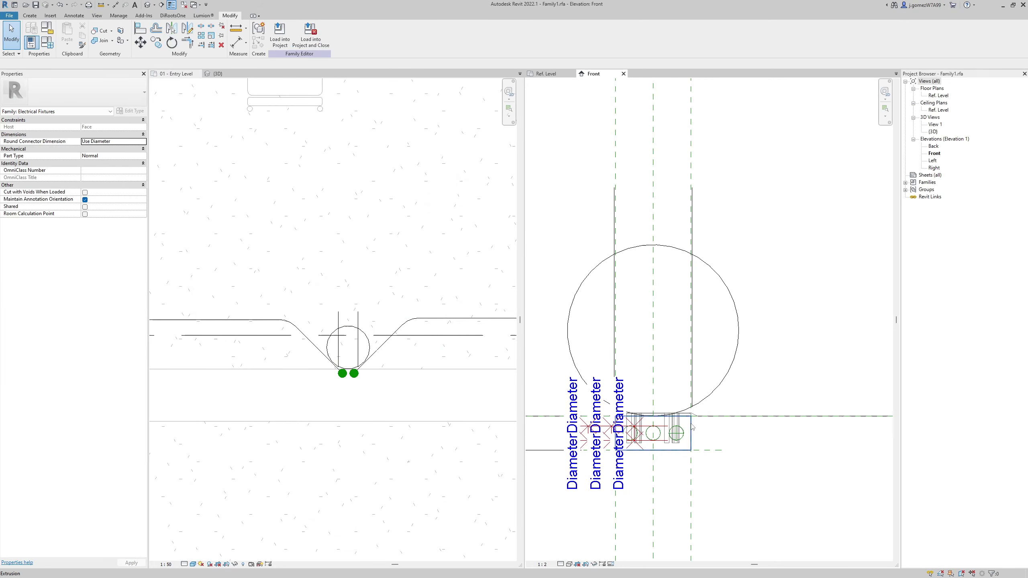
Make both fixture extrusions visible in all views at Medium and Fine detail only.
left_click(689, 408)
scroll(695, 407, "up", 2)
left_click(695, 409, "ctrl")
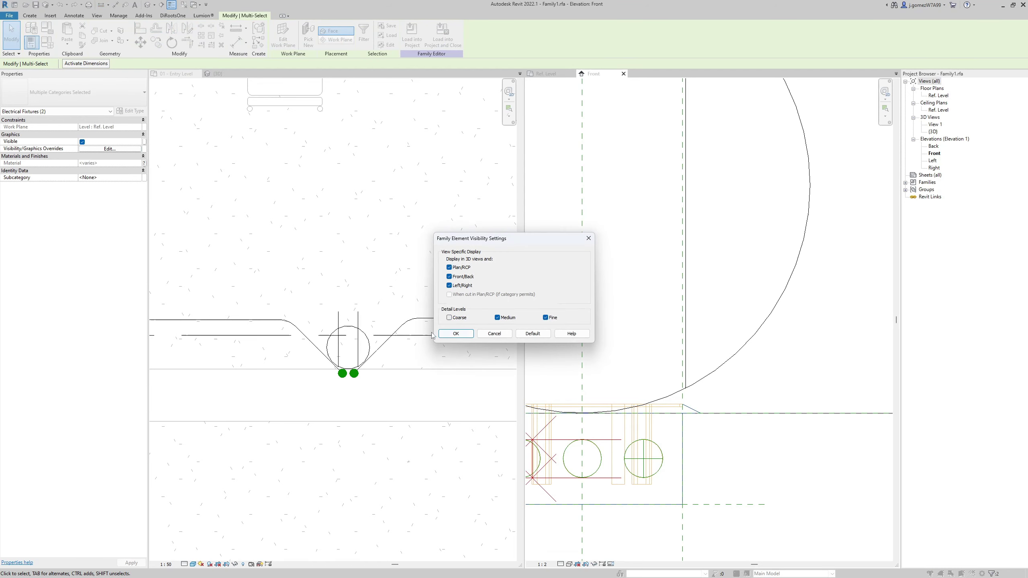
left_click(456, 333)
Review and confirm the circle symbol's visibility settings.
scroll(723, 449, "down", 3)
scroll(720, 417, "down", 1)
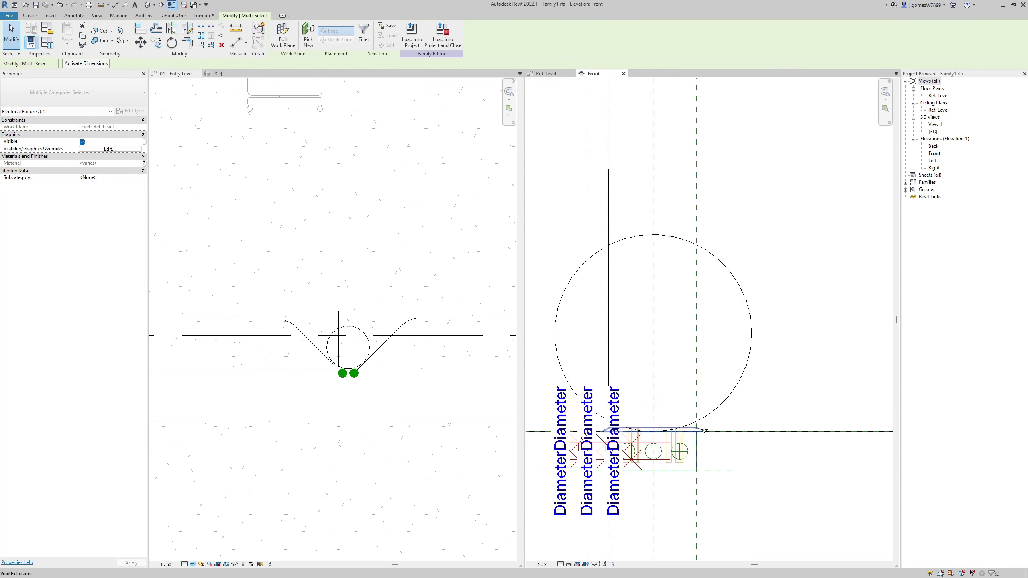
left_click(688, 429)
left_click(298, 36)
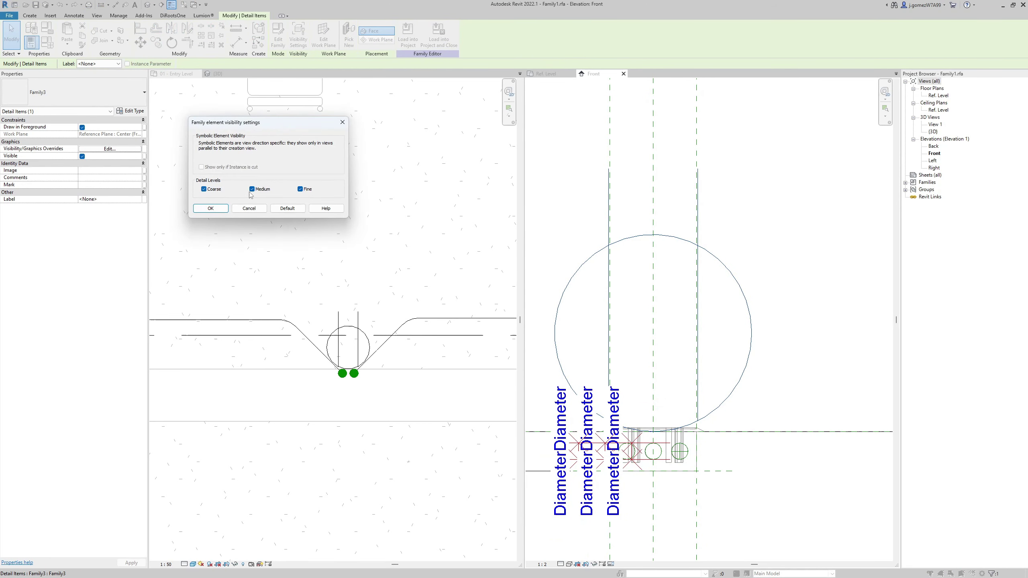
left_click(224, 208)
Reload Family1, overwriting the existing version, and view the Entry Level plan at Fine detail.
left_click(407, 35)
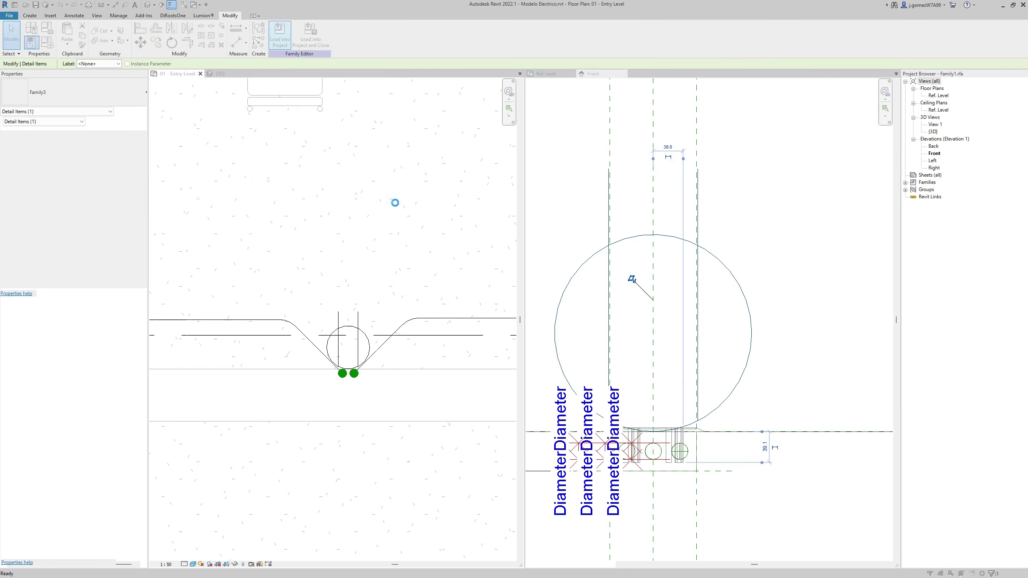
left_click(458, 265)
scroll(340, 369, "down", 2)
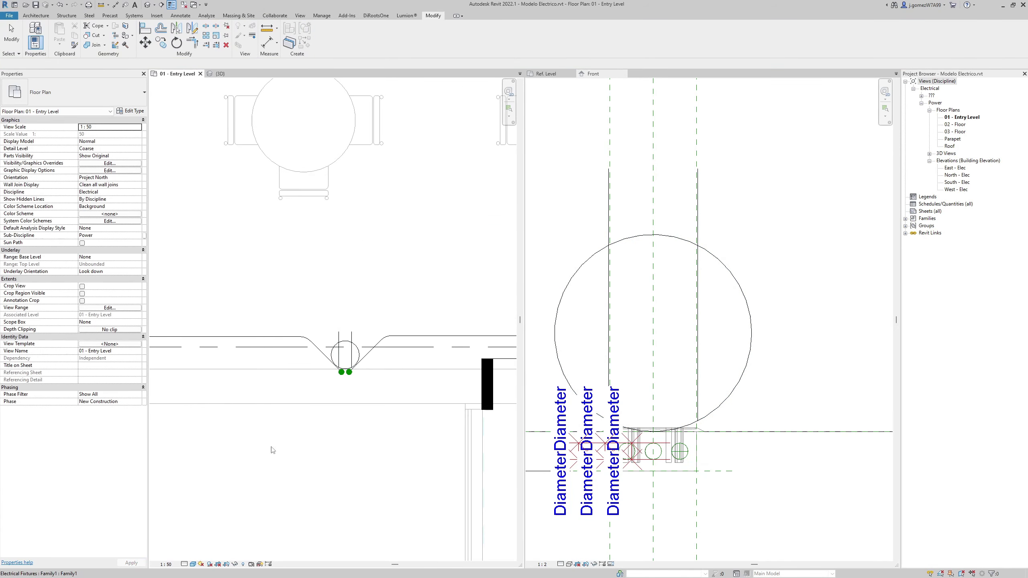
left_click(185, 564)
left_click(193, 556)
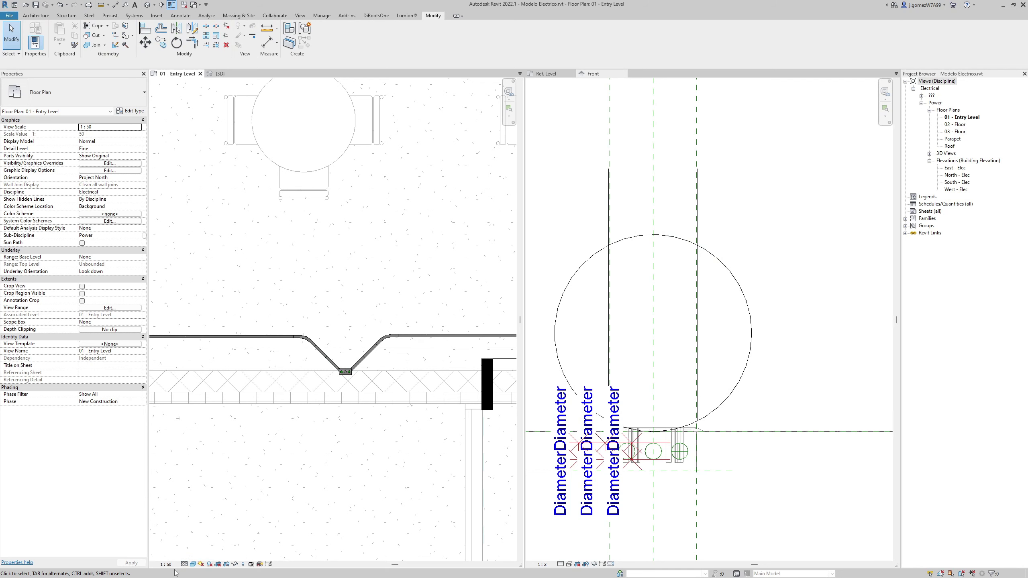
Set the 3D view to Coarse, then edit the fixture's family and open its Ref. Level plan.
left_click(219, 73)
left_click(185, 564)
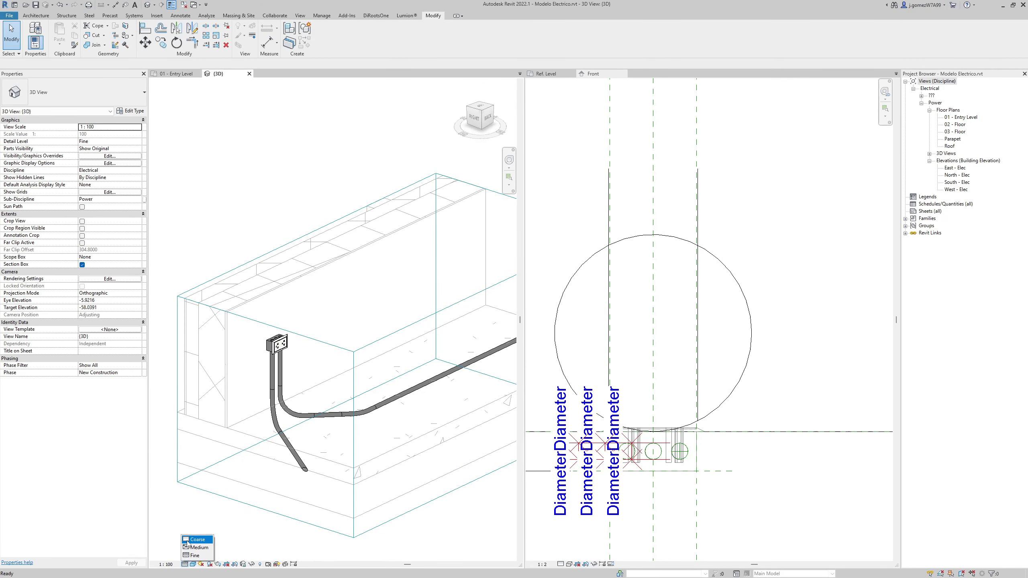
left_click(187, 541)
left_click_drag(239, 304, 319, 367)
left_click(324, 39)
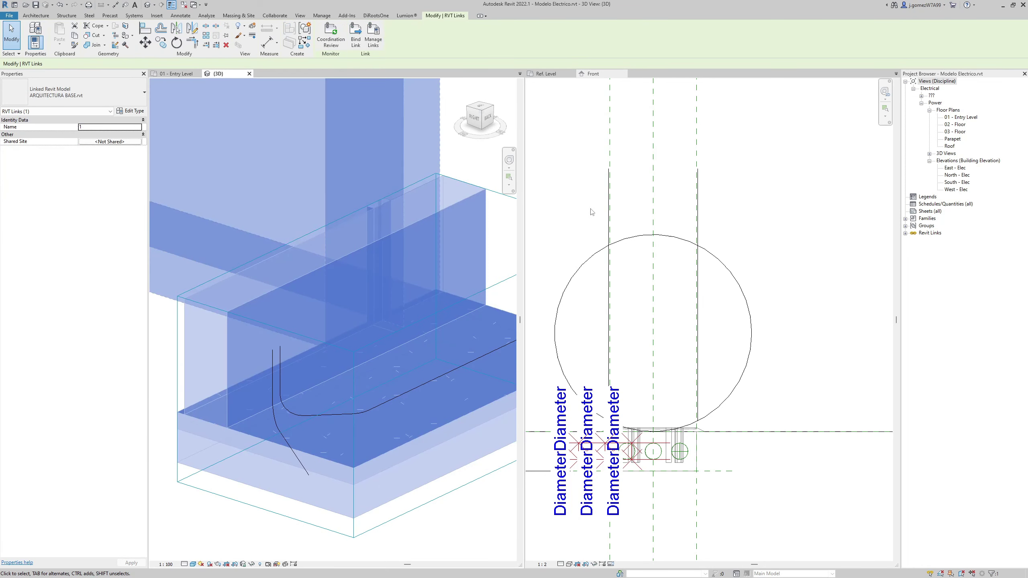
double_click(938, 96)
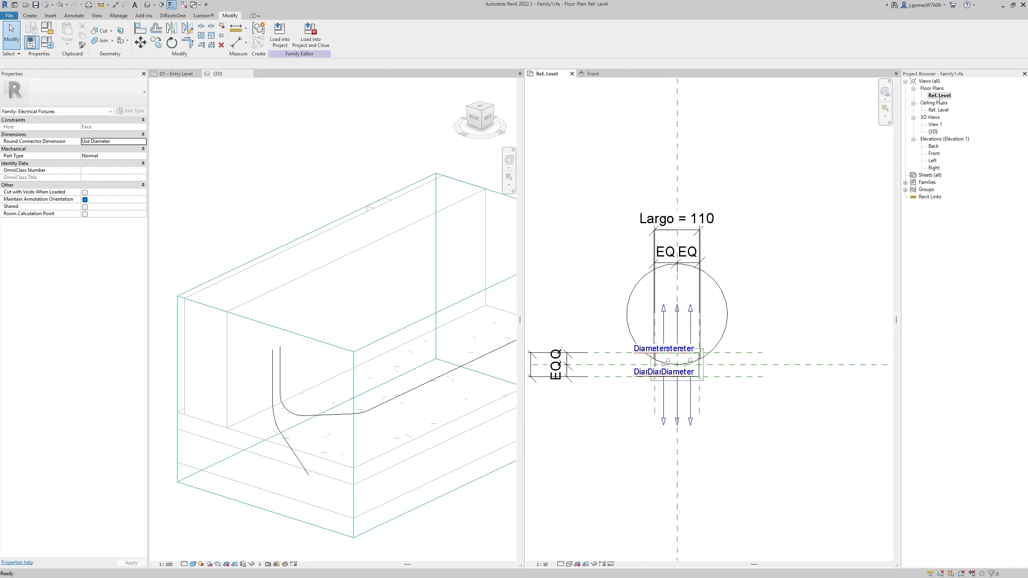
Open the family's Front elevation, try the Pick Lines tool, and temporarily hide the detail symbol.
double_click(935, 157)
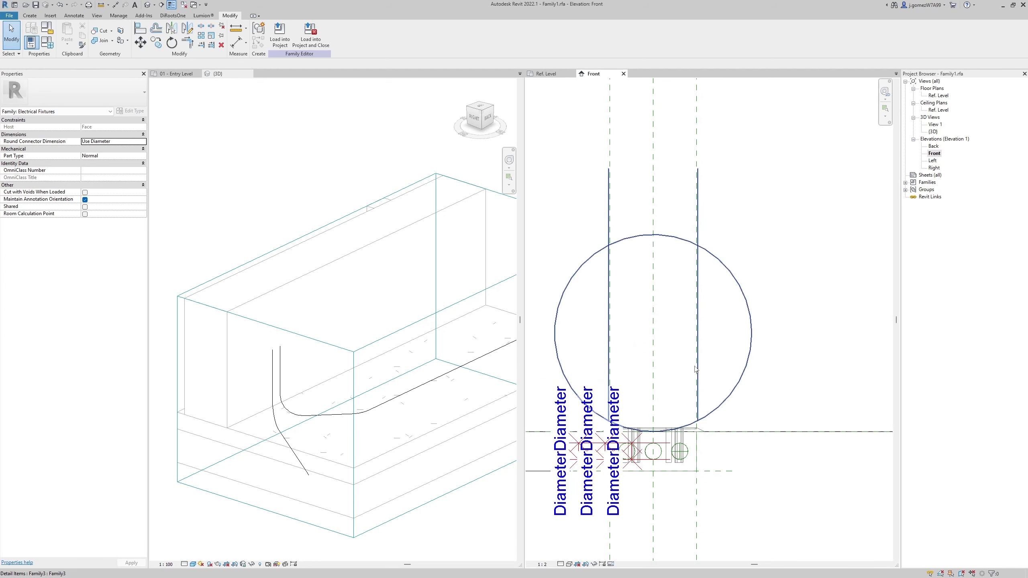
left_click(39, 16)
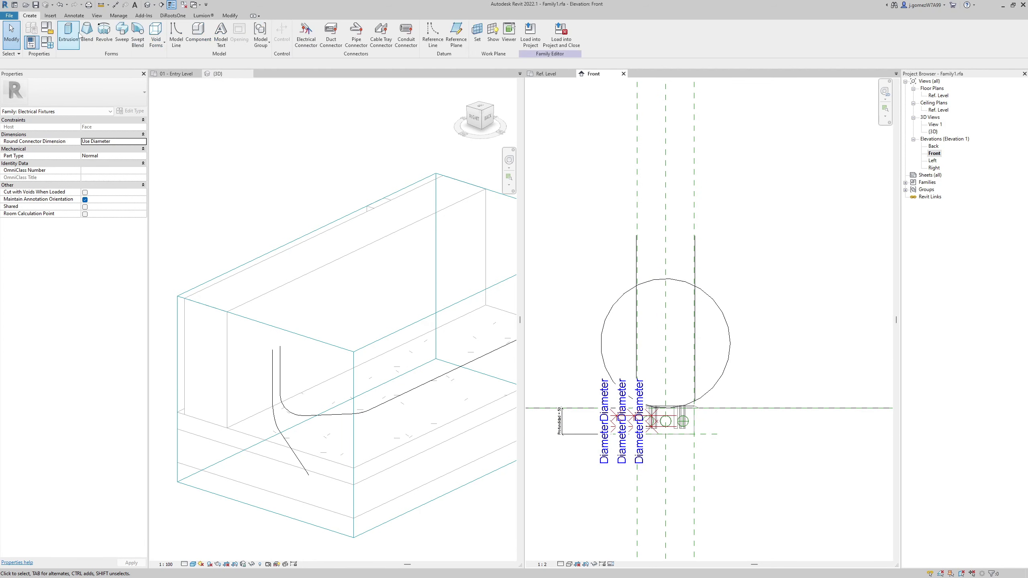
left_click(181, 48)
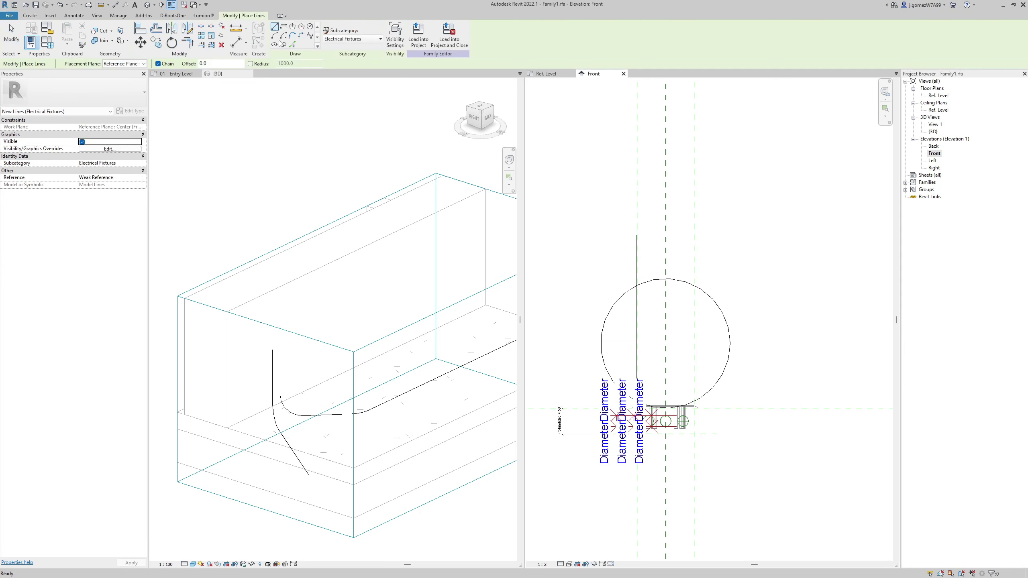
left_click(292, 45)
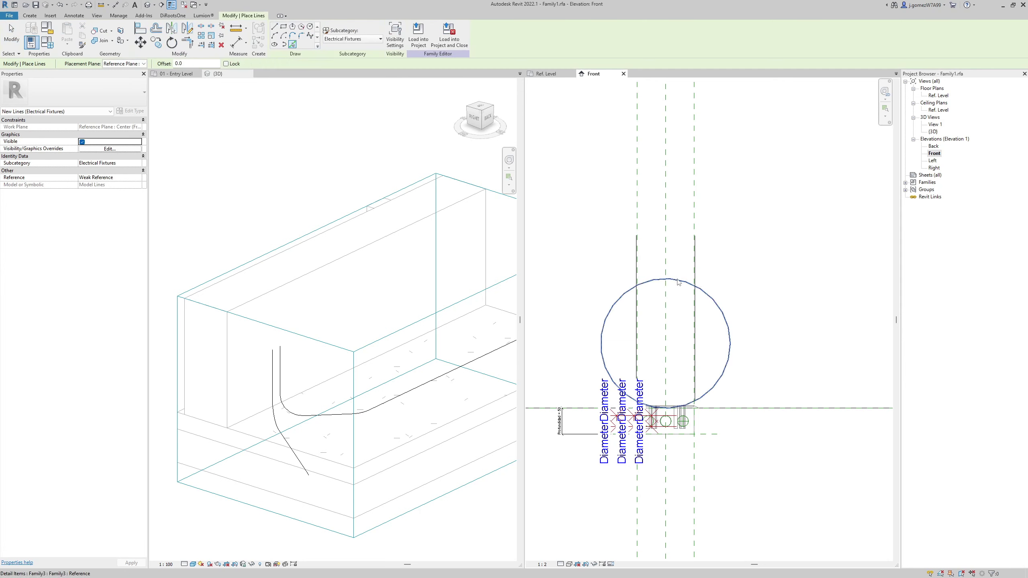
key("Escape")
left_click(693, 260)
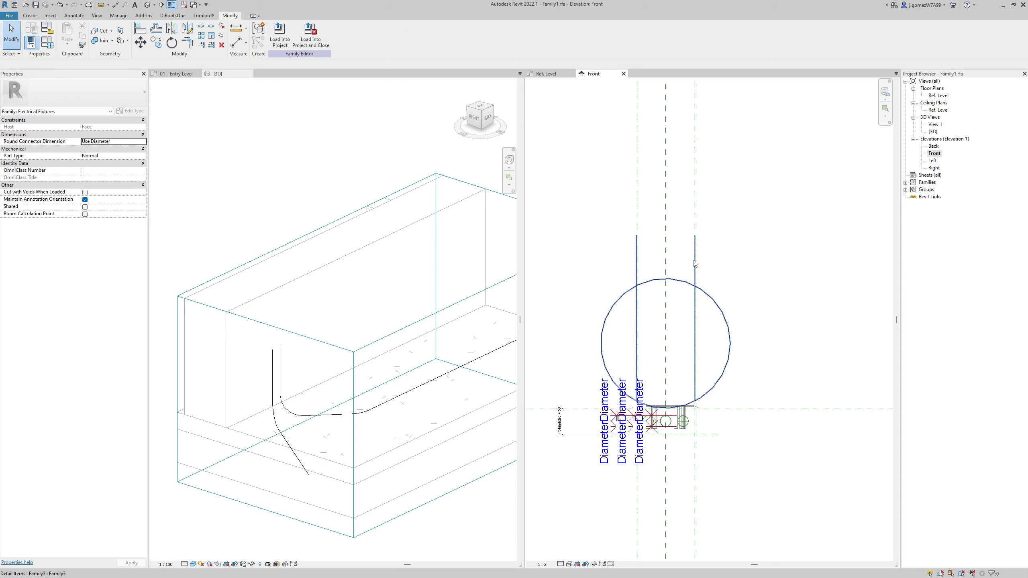
key("h")
key("h")
Set the circle's symbolic lines visible only at Coarse detail and load the family into the project.
left_click(696, 263)
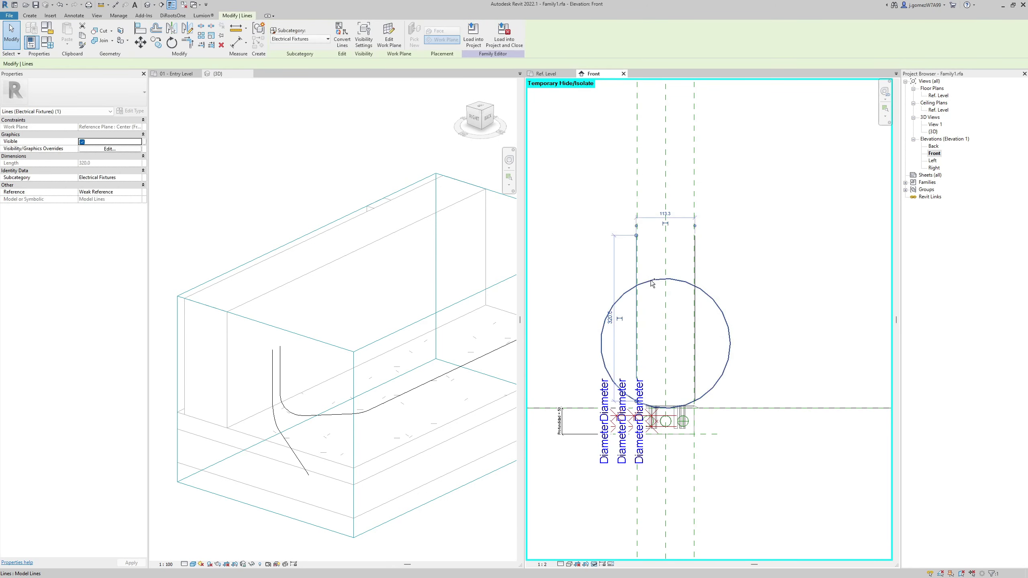
left_click(696, 265, "ctrl")
left_click(114, 149)
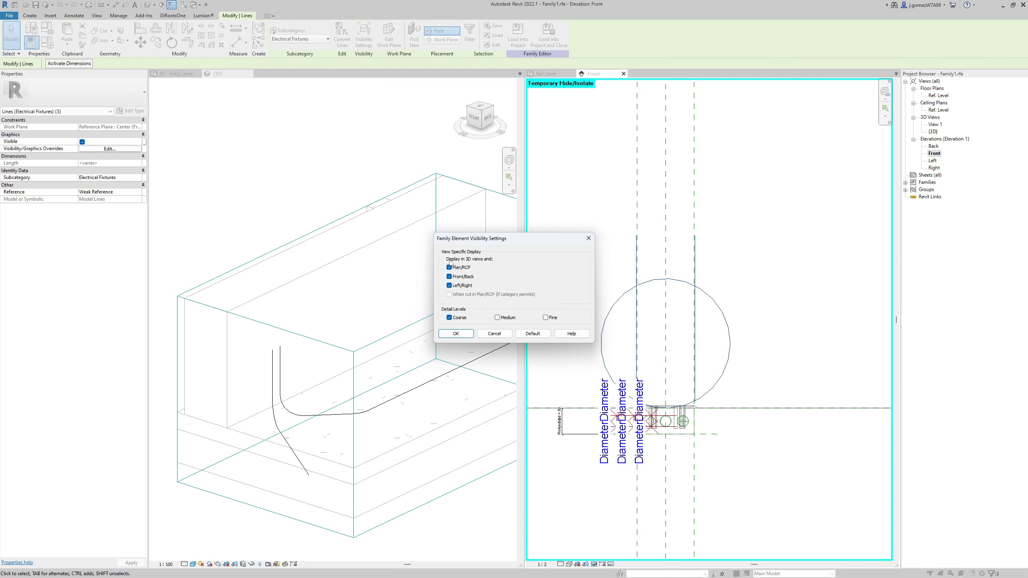
left_click(457, 332)
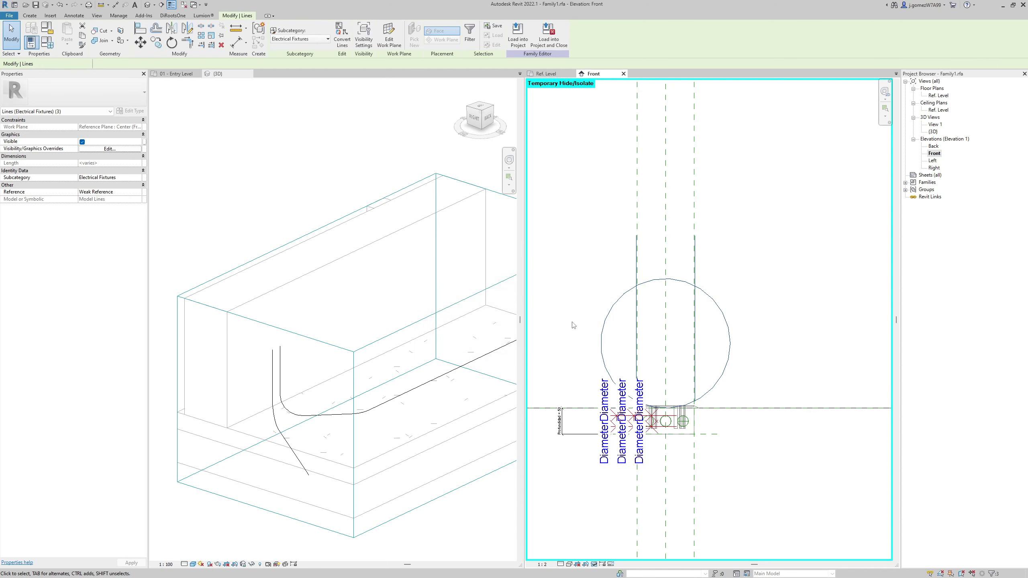
left_click(518, 34)
Overwrite the existing family and orbit the 3D view to inspect the reloaded fixture.
left_click(445, 267)
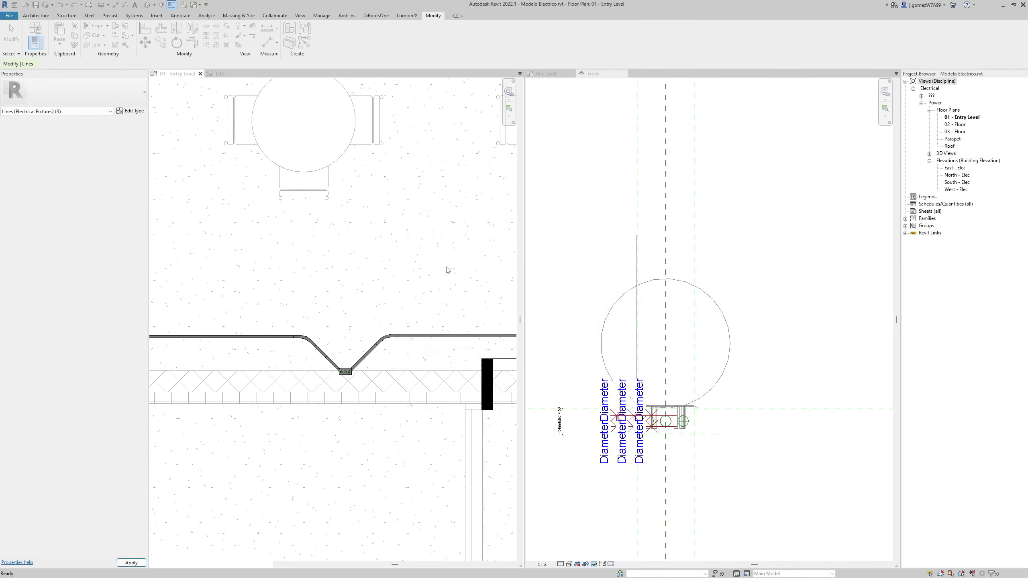
left_click(305, 365)
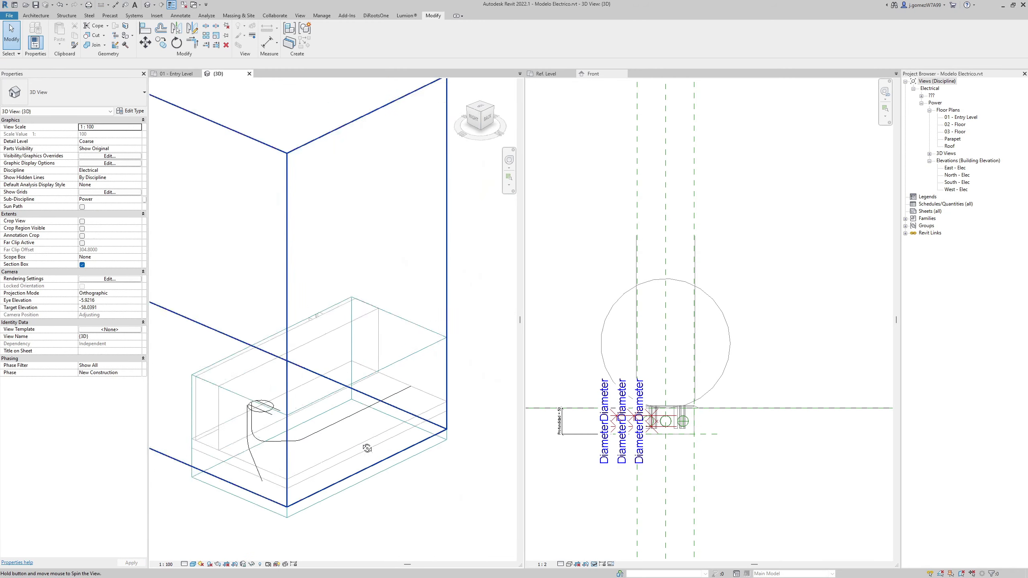
scroll(305, 404, "down", 3)
mouse_move(304, 404)
middle_mouse_down("shift")
mouse_move(305, 452)
mouse_move(229, 466)
mouse_move(275, 448)
middle_mouse_up("shift")
left_click(272, 443)
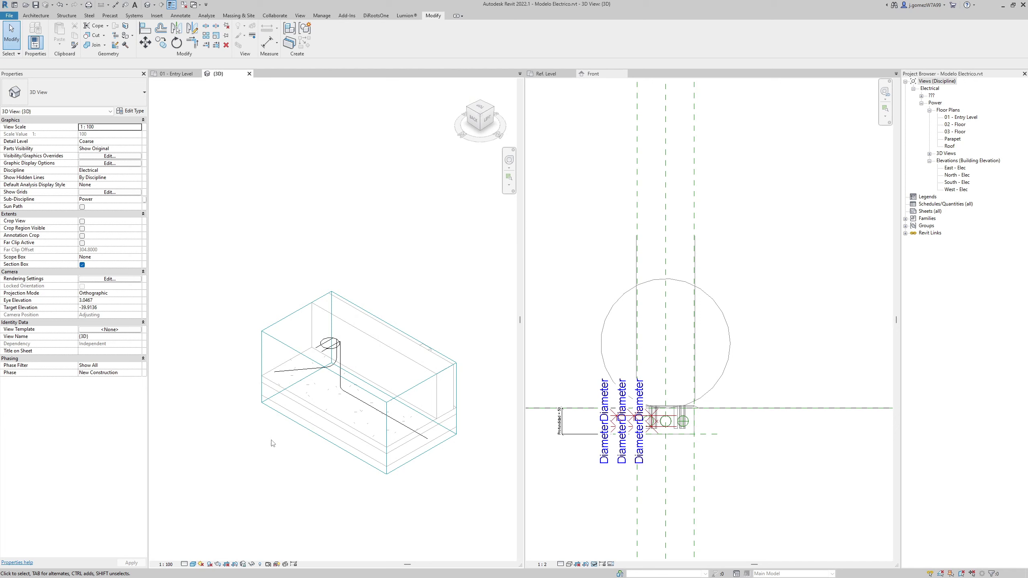
scroll(332, 322, "up", 5)
scroll(332, 322, "down", 2)
Toggle Thin Lines off and back on while orbiting, then set the 3D view to Fine detail.
left_click(171, 4)
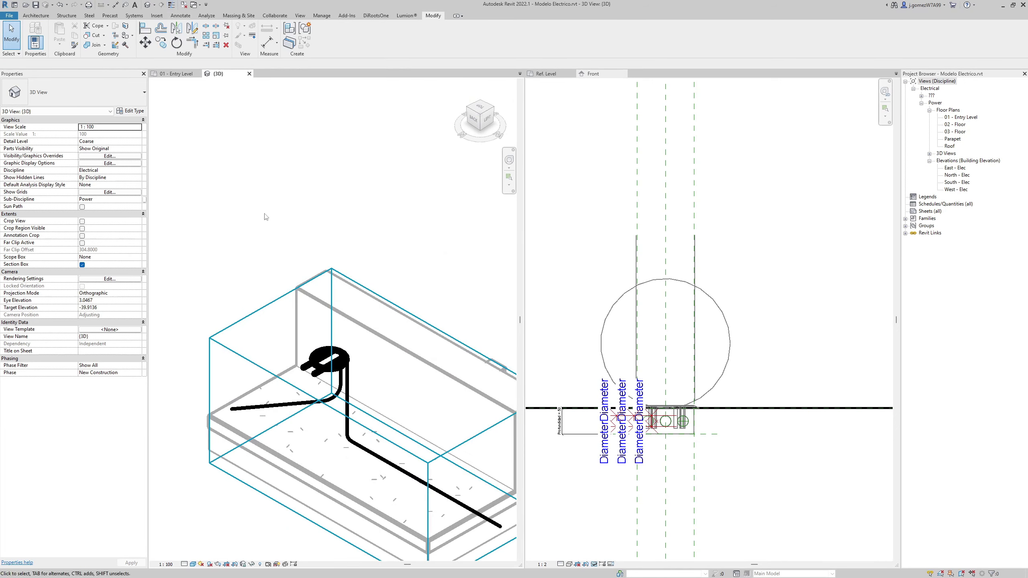
mouse_move(211, 307)
middle_mouse_down("shift")
mouse_move(222, 293)
mouse_move(232, 182)
middle_mouse_up("shift")
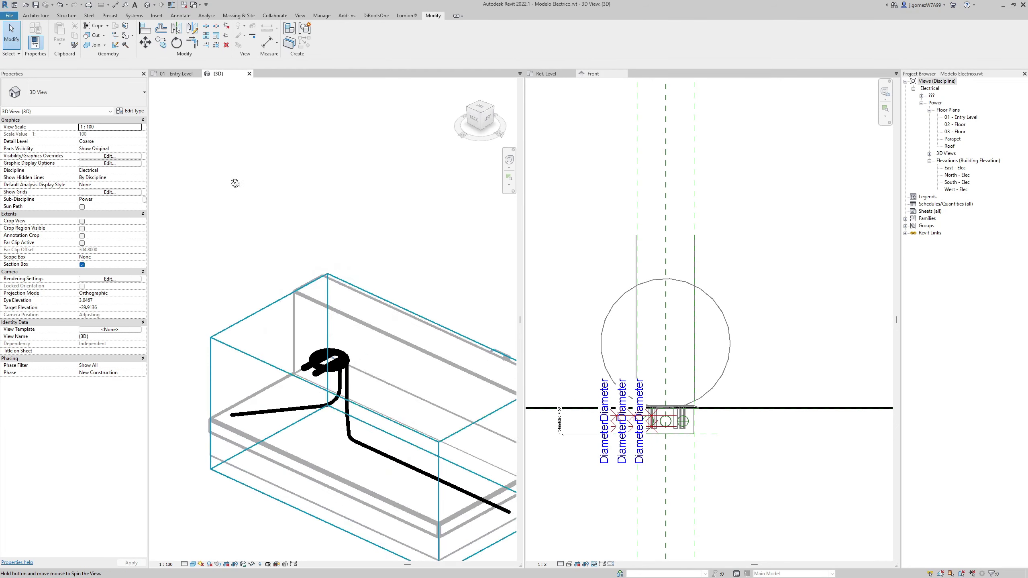
key("t")
key("l")
middle_click_drag(284, 284, 298, 332)
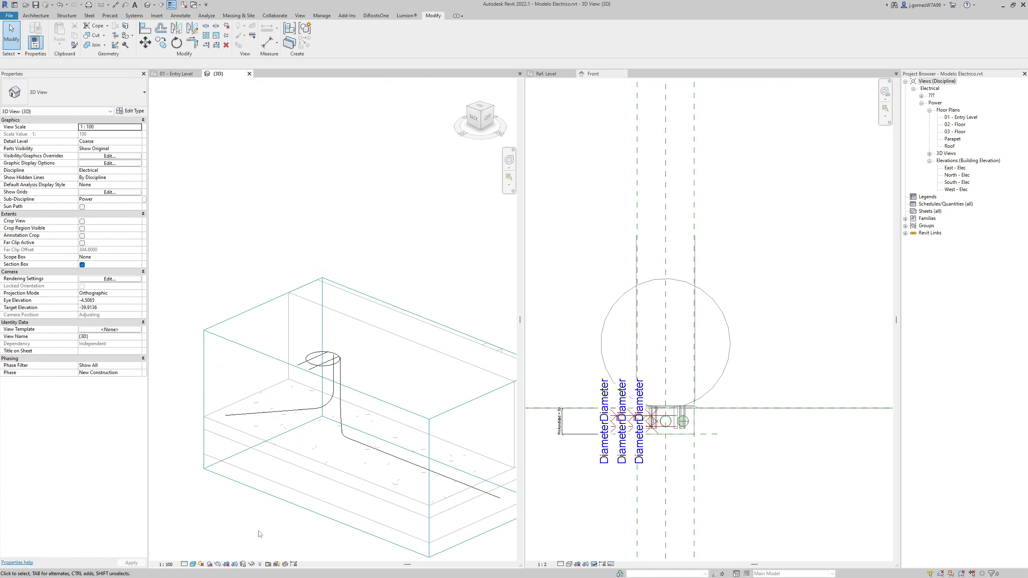
left_click(186, 565)
left_click(194, 556)
Set the 01 - Entry Level floor plan to Coarse detail.
left_click(178, 74)
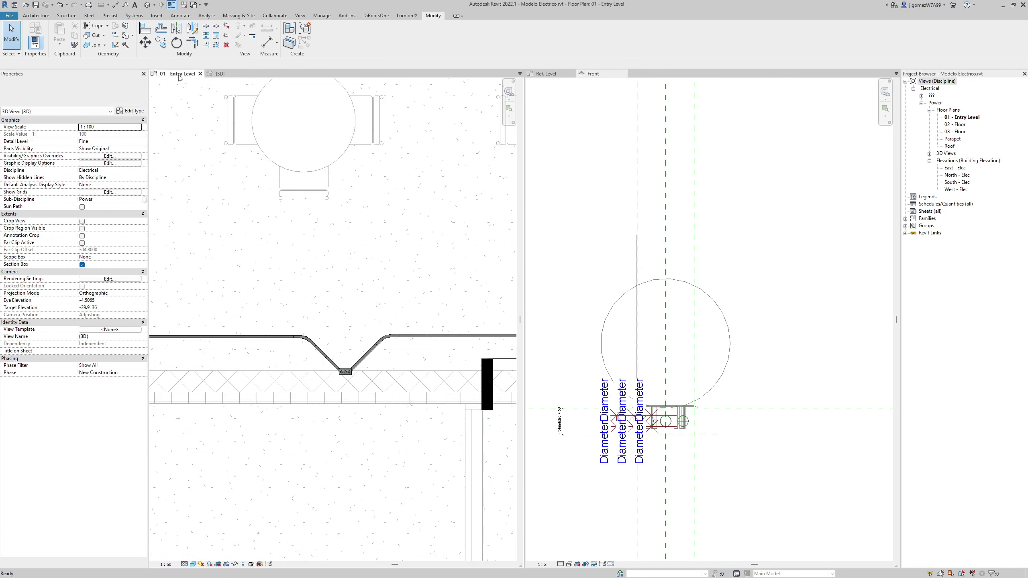
scroll(401, 353, "up", 3)
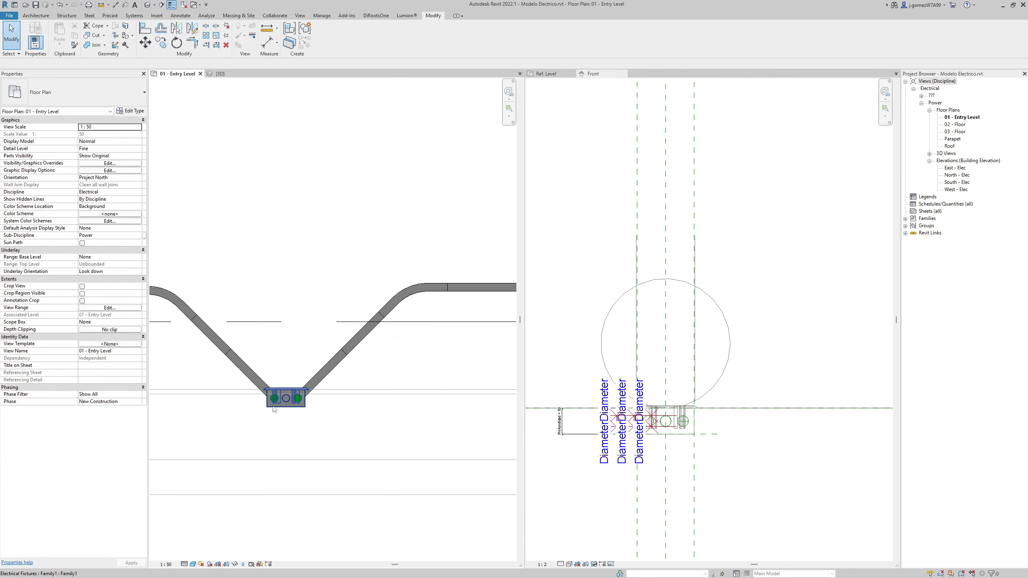
left_click(185, 564)
left_click(195, 540)
scroll(289, 461, "down", 4)
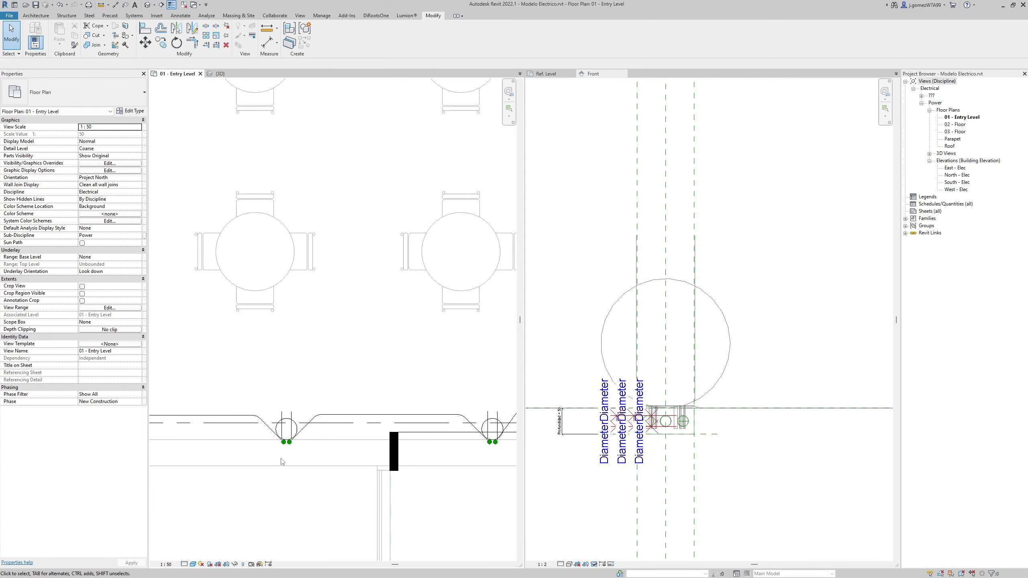
left_click(220, 73)
Tile the open views and close Family1's views without saving.
key("w")
key("t")
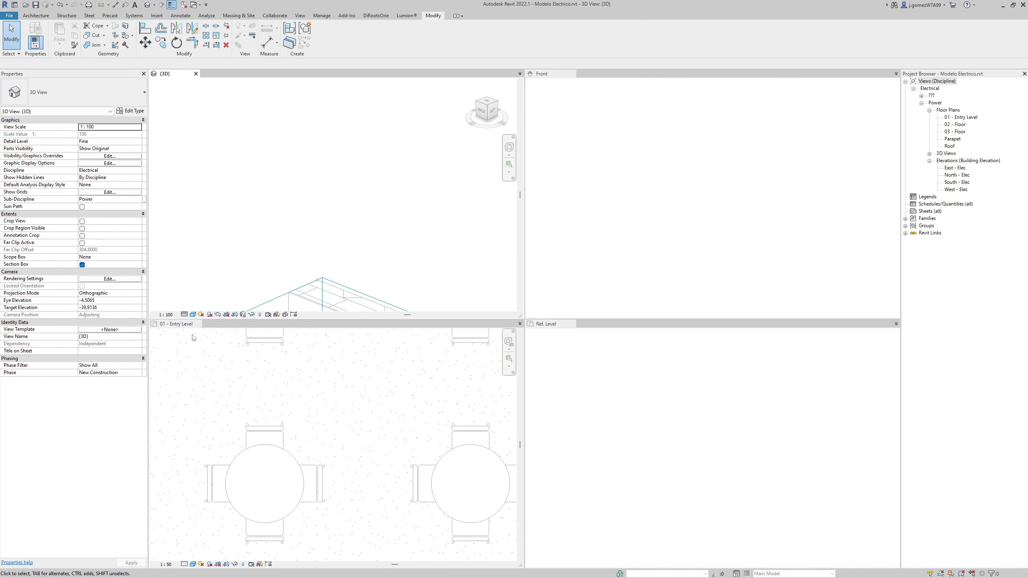
left_click(200, 324)
left_click(577, 333)
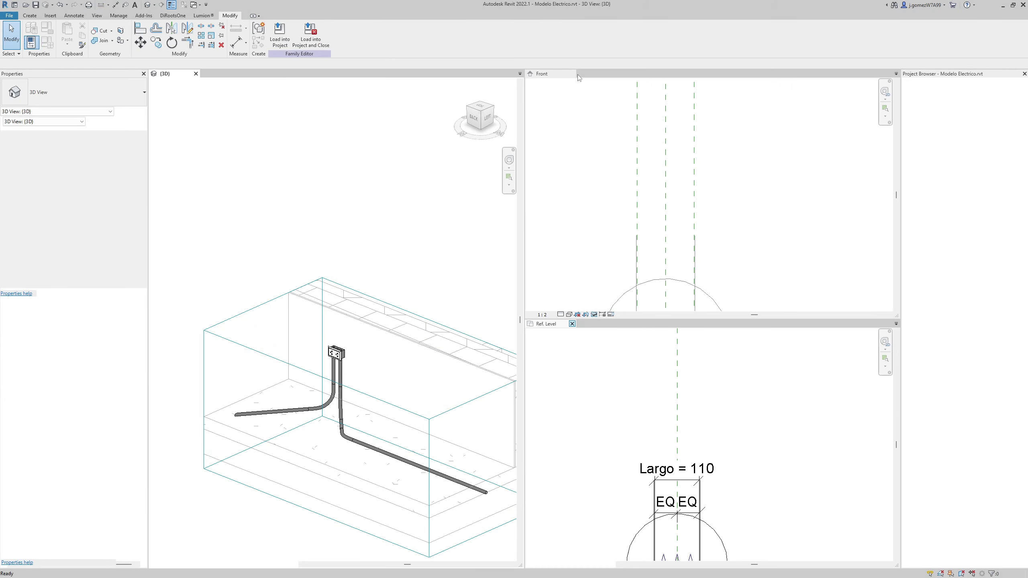
left_click(573, 324)
key("n")
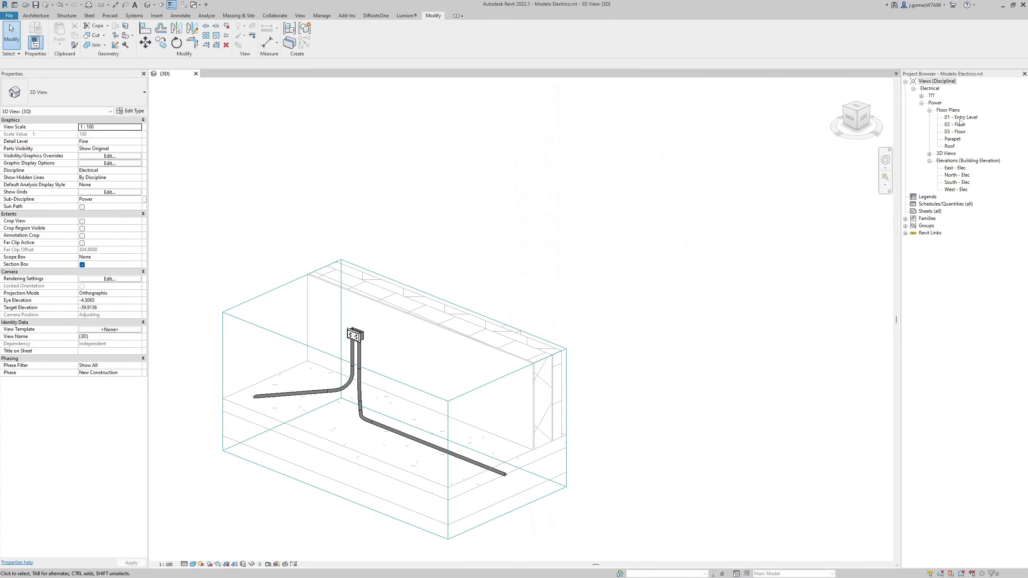
Open 01 - Entry Level, hide the 3D section box, and toggle the 3D view Coarse then Fine.
double_click(960, 118)
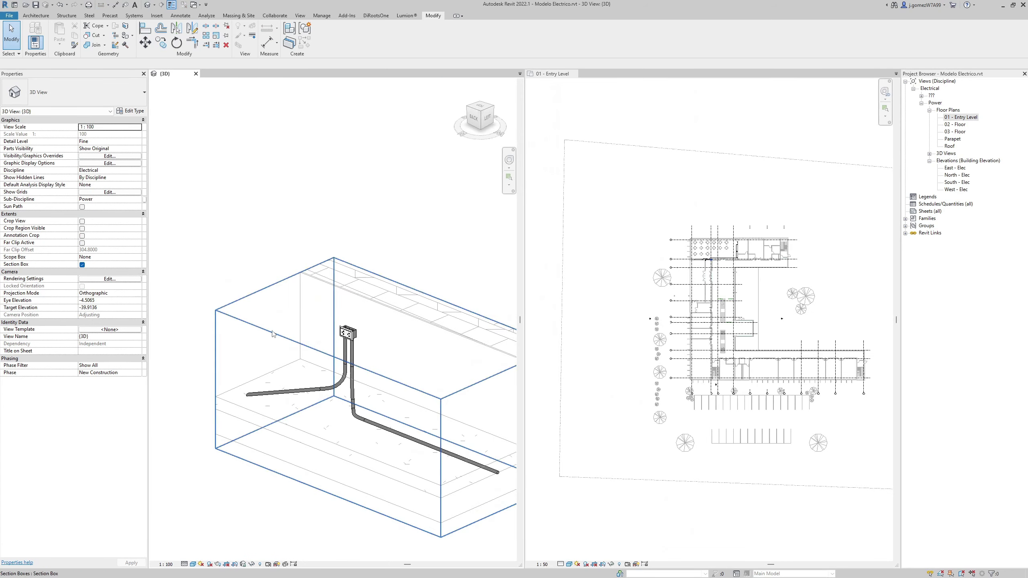
left_click(272, 334)
key("h")
key("h")
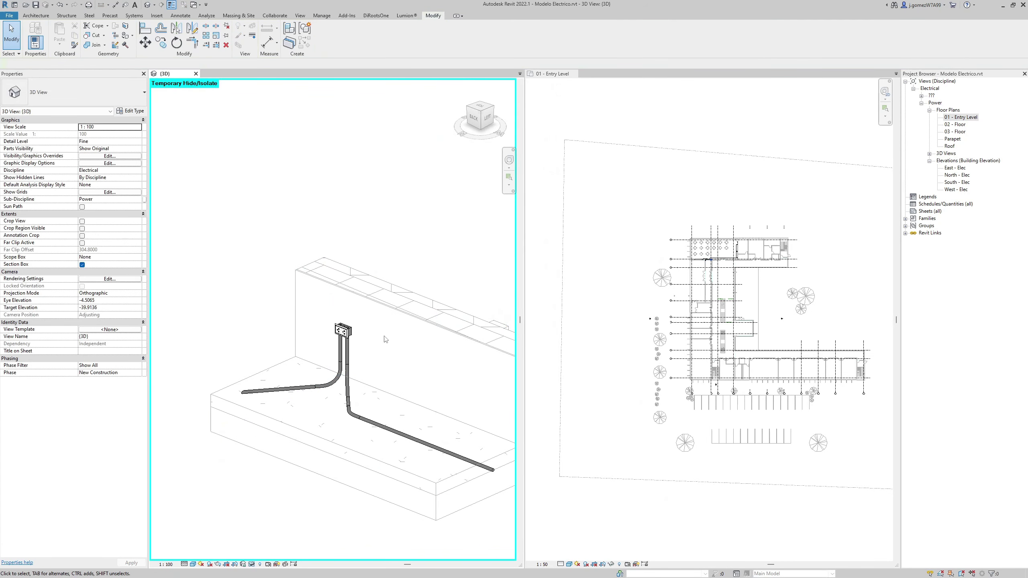
scroll(385, 340, "up", 2)
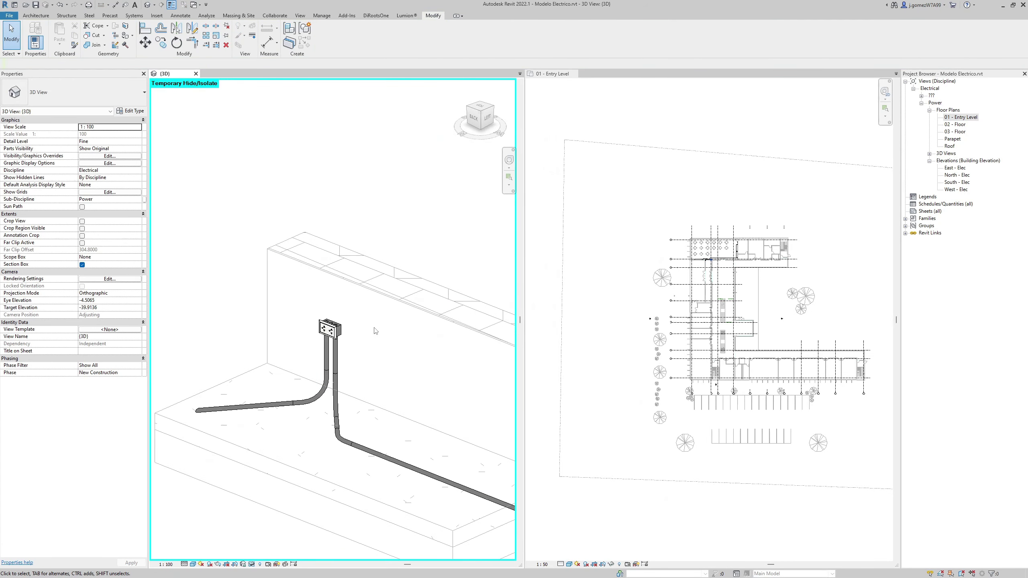
left_click(185, 565)
left_click(196, 538)
left_click(189, 564)
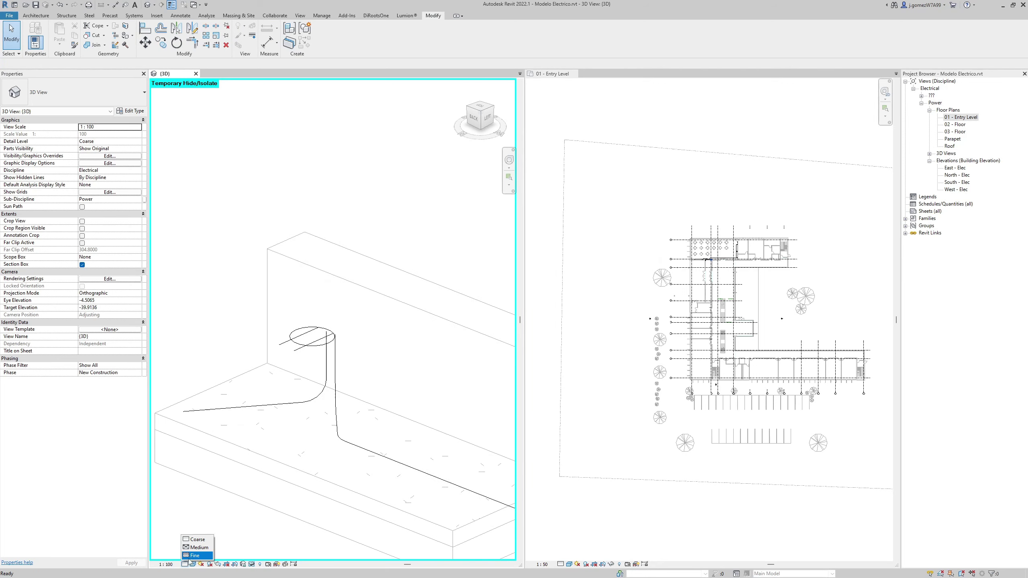
left_click(195, 556)
Make the floor plan the active view and zoom in on the fixture.
scroll(589, 331, "up", 3)
scroll(589, 331, "up", 4)
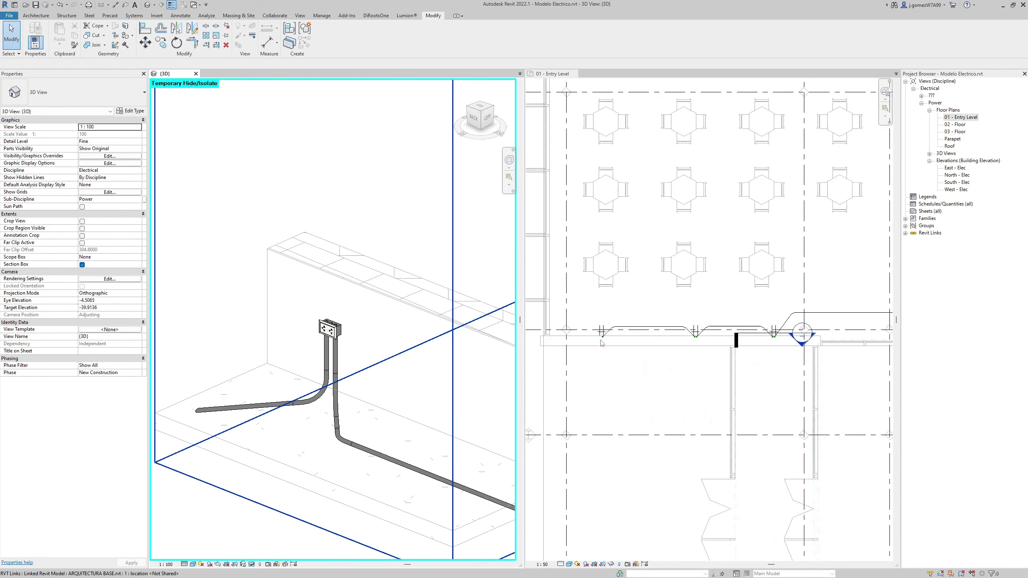
scroll(589, 332, "up", 3)
left_click(589, 331)
scroll(589, 331, "up", 2)
scroll(624, 307, "up", 2)
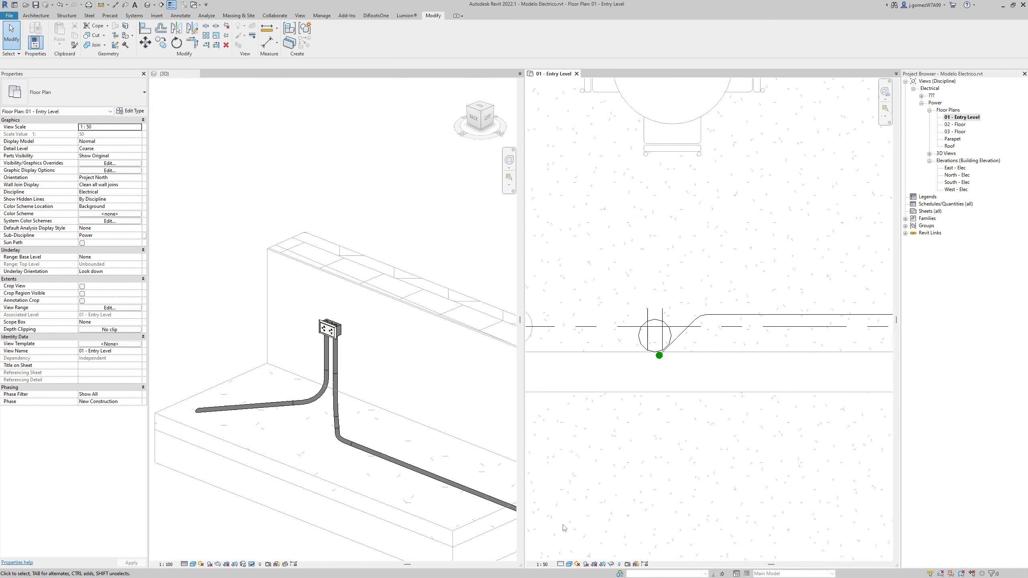
Show the Entry Level floor plan at Fine detail.
left_click(561, 564)
left_click(564, 556)
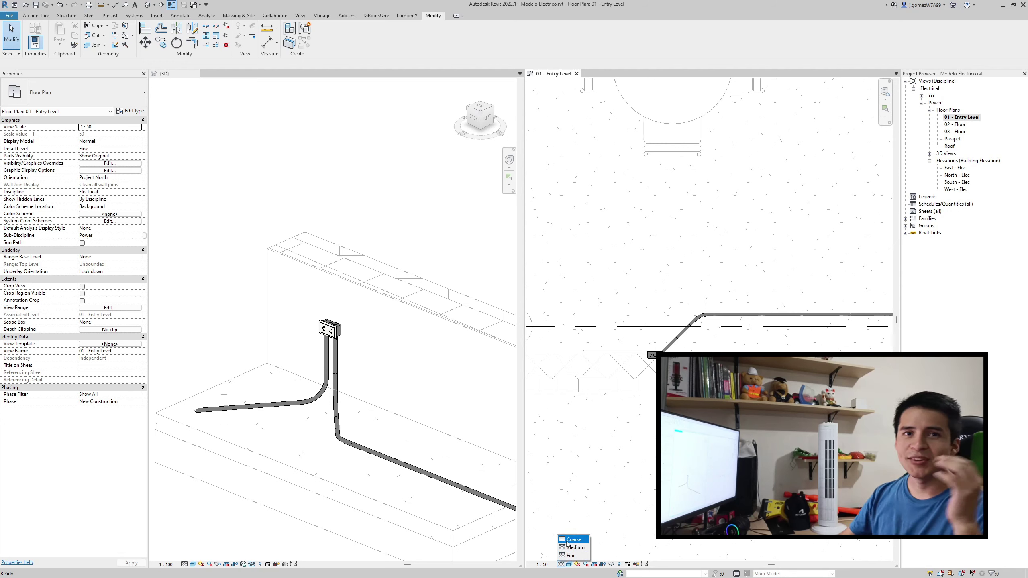
scroll(617, 405, "down", 3)
scroll(617, 404, "down", 2)
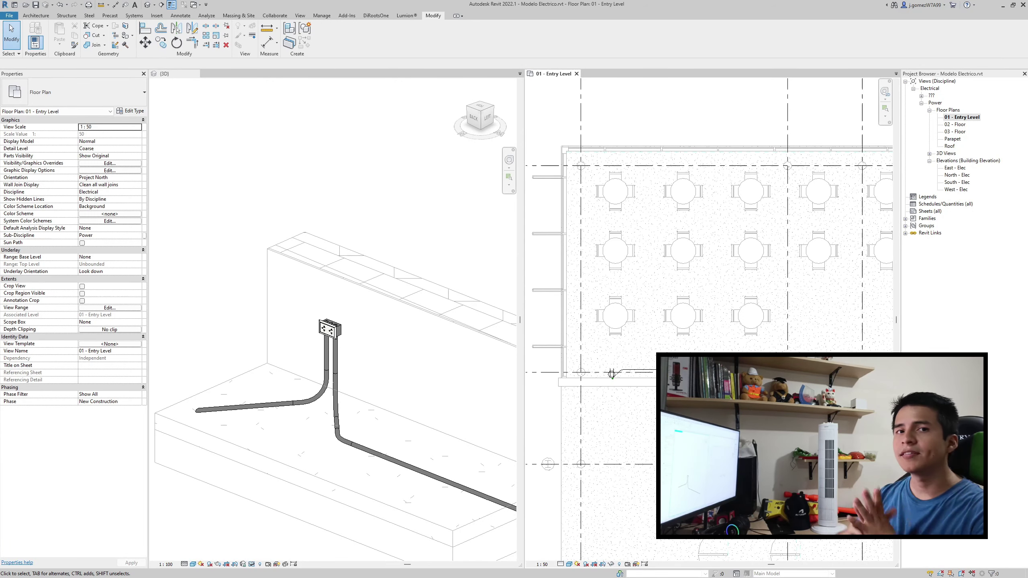
Set the 3D view to Coarse detail so the circle symbol shows.
left_click(391, 354)
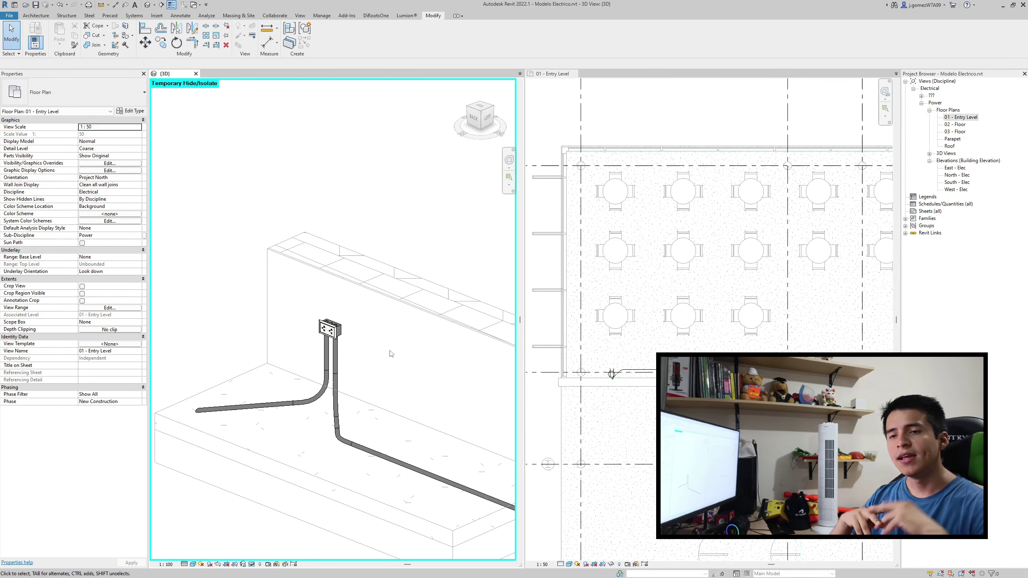
left_click(184, 564)
left_click(195, 540)
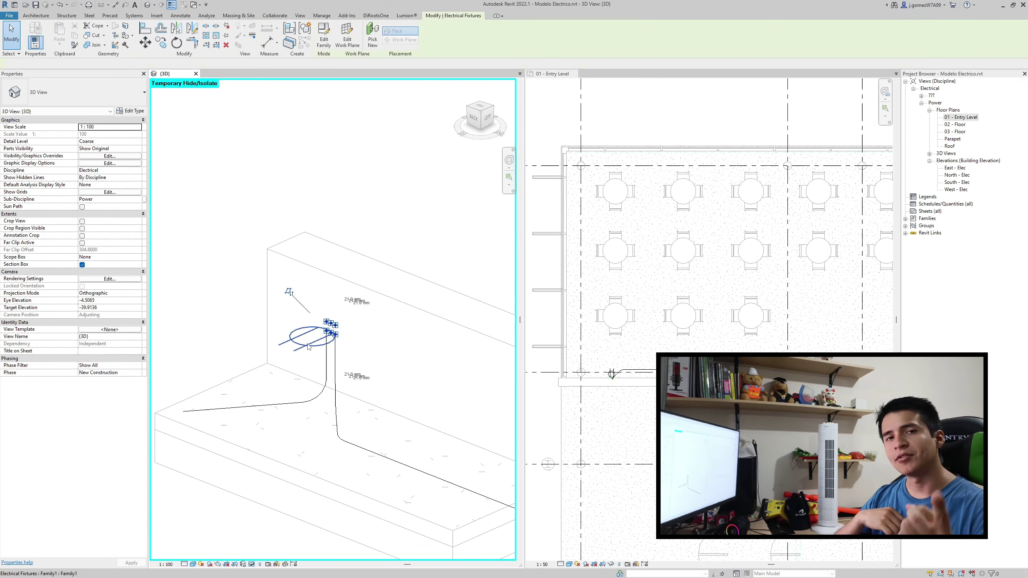